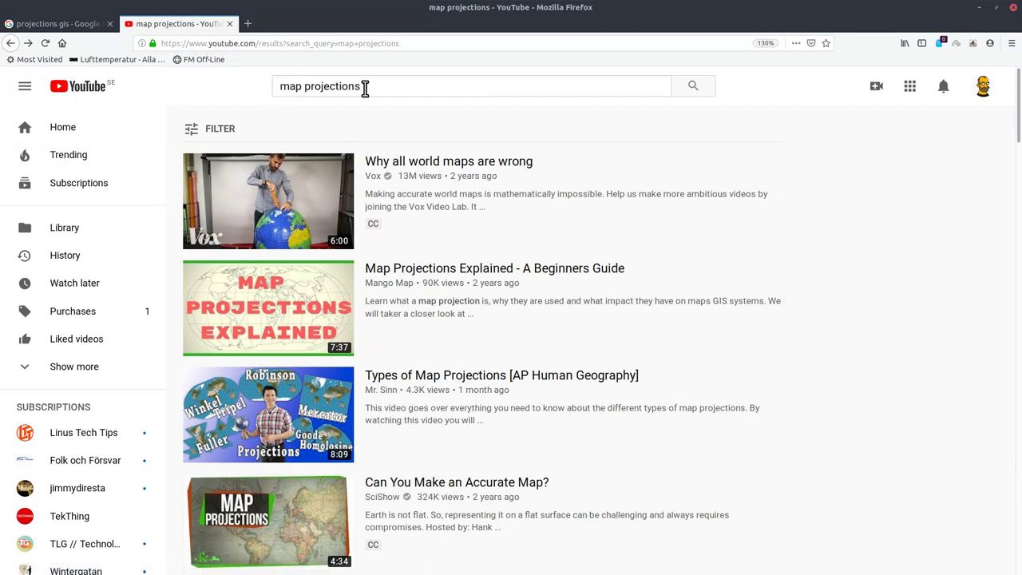
Switch to the 'projections gis' Google search tab in Firefox to browse its image results.
click(64, 23)
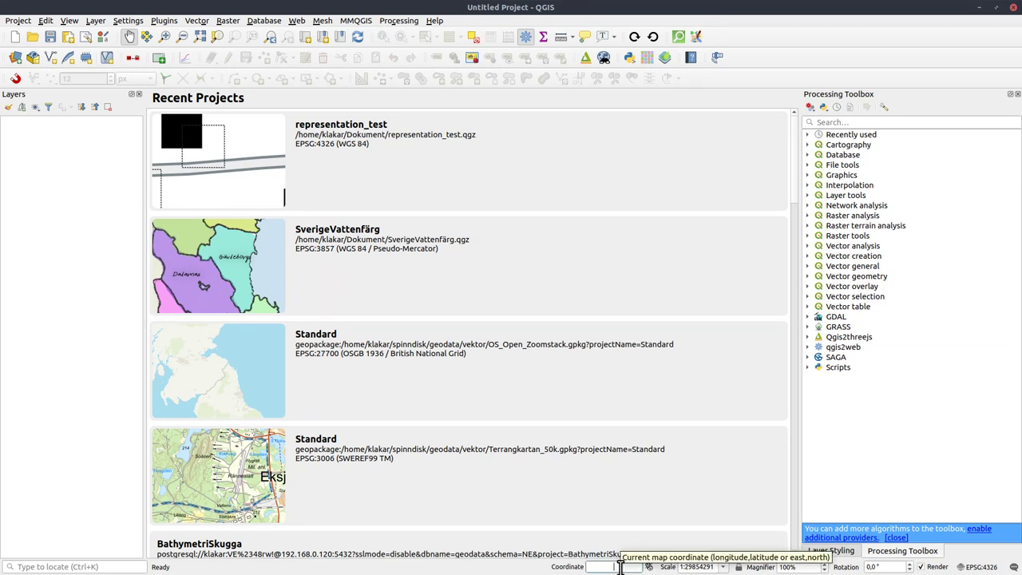
Load the built-in World Map layer and add a temporary LineString scratch layer named 'test lines'.
text(worl)
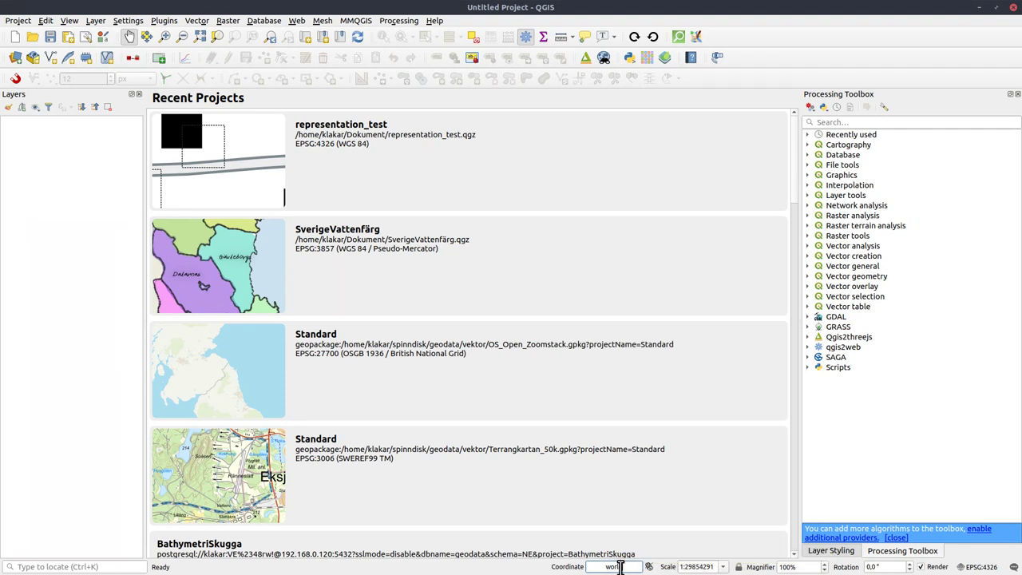
text(d)
key(Return)
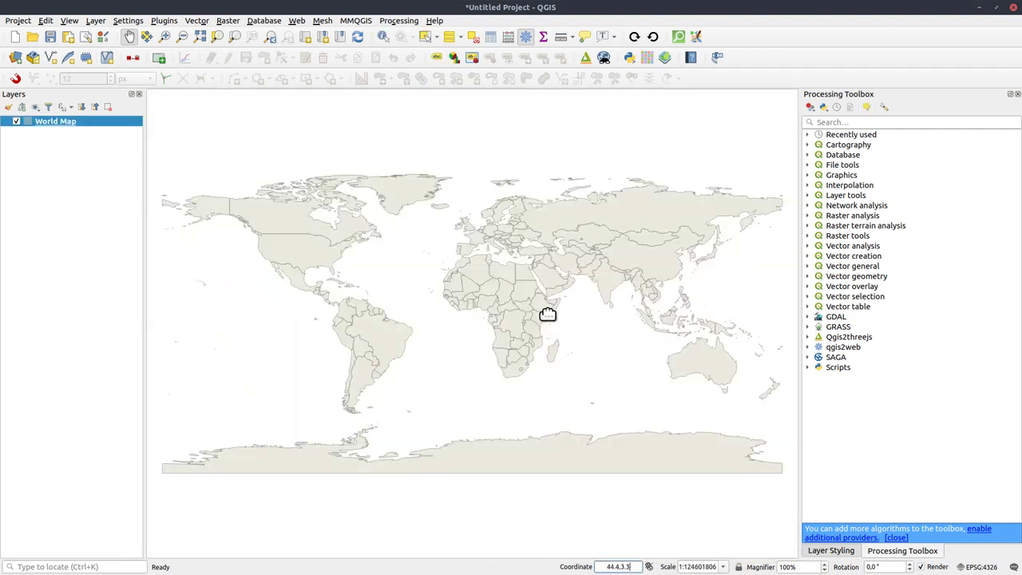
click(88, 56)
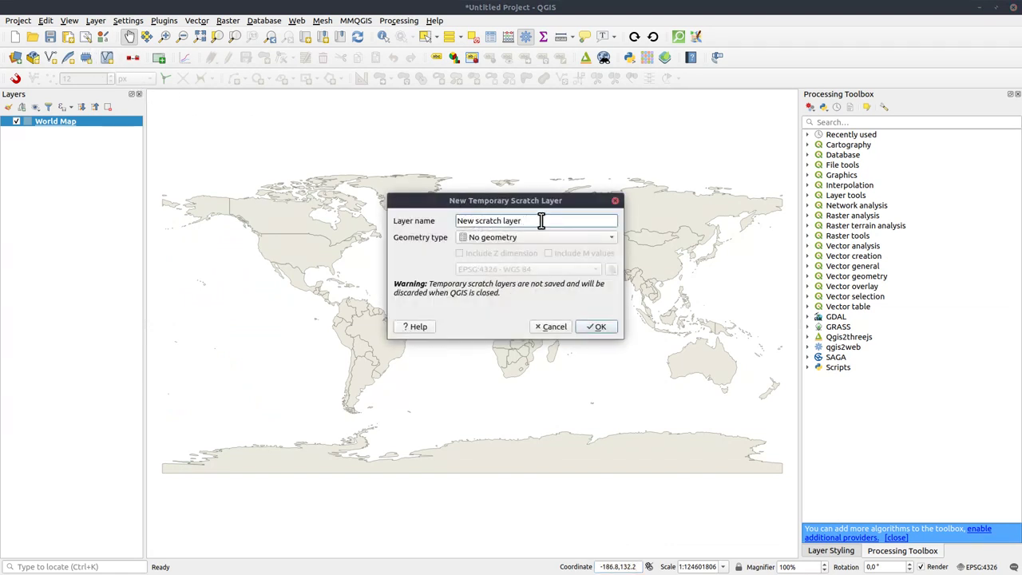
key(ctrl+a)
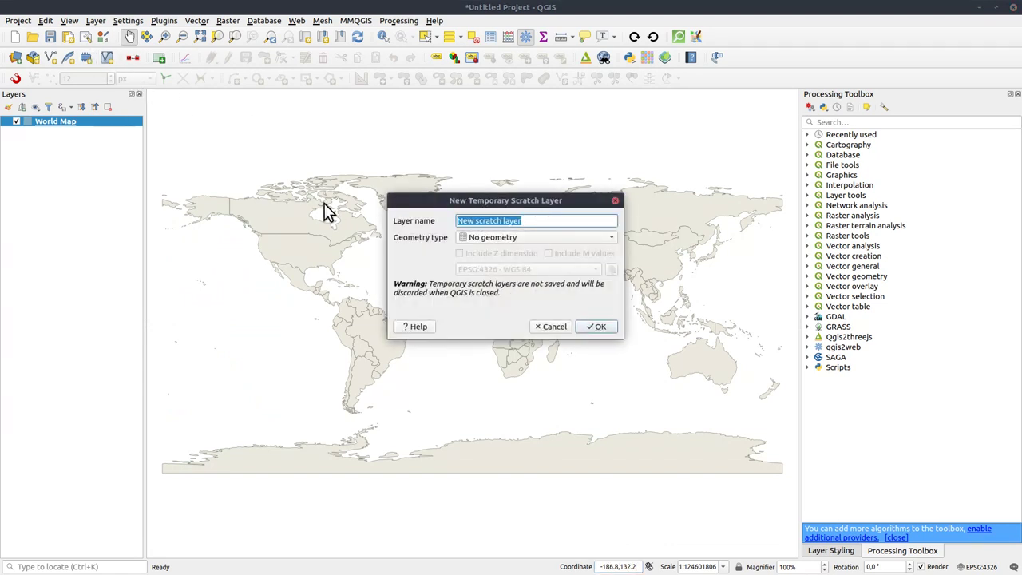
text(test)
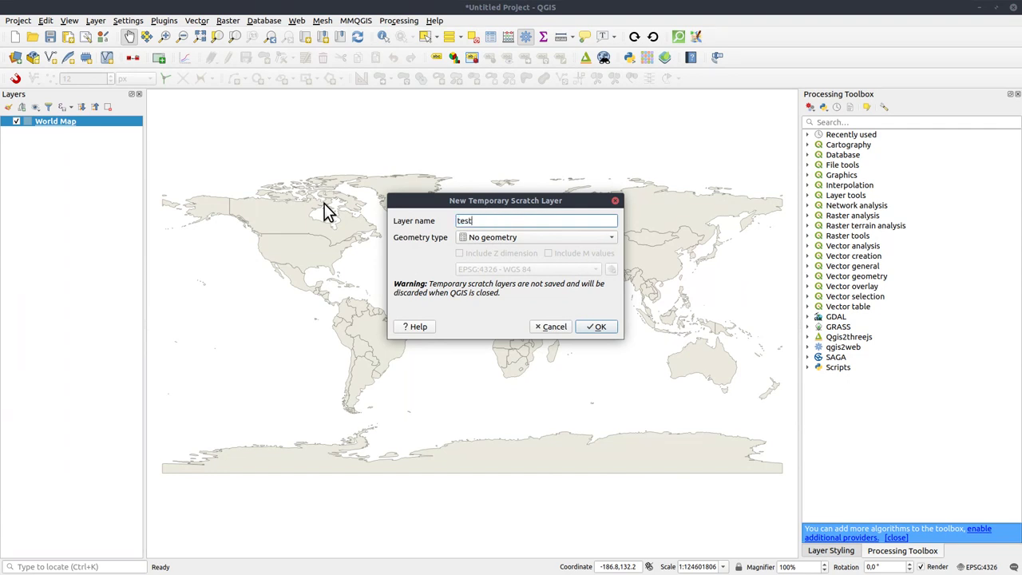
text( lines)
click(486, 241)
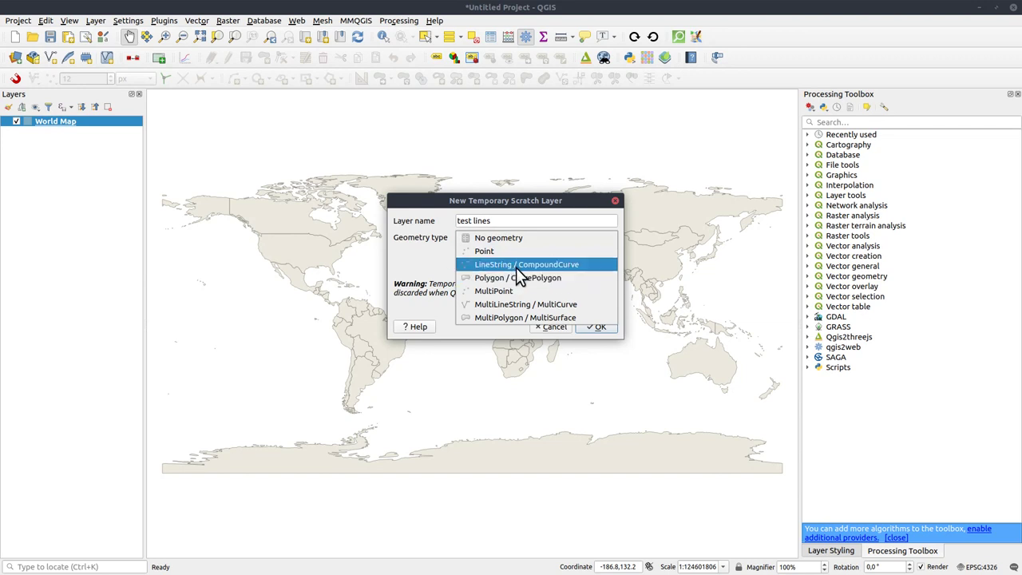
click(529, 266)
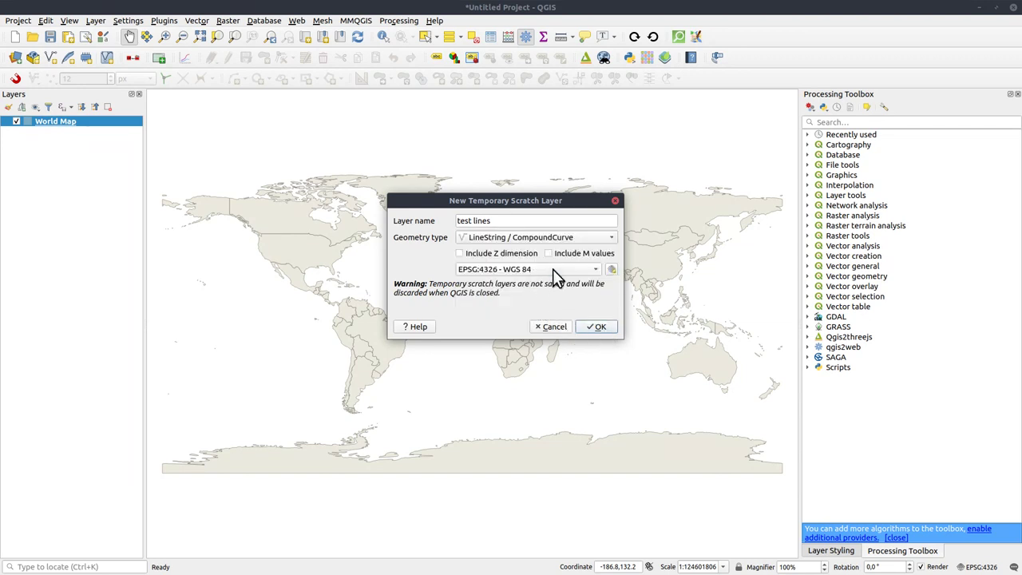
click(600, 330)
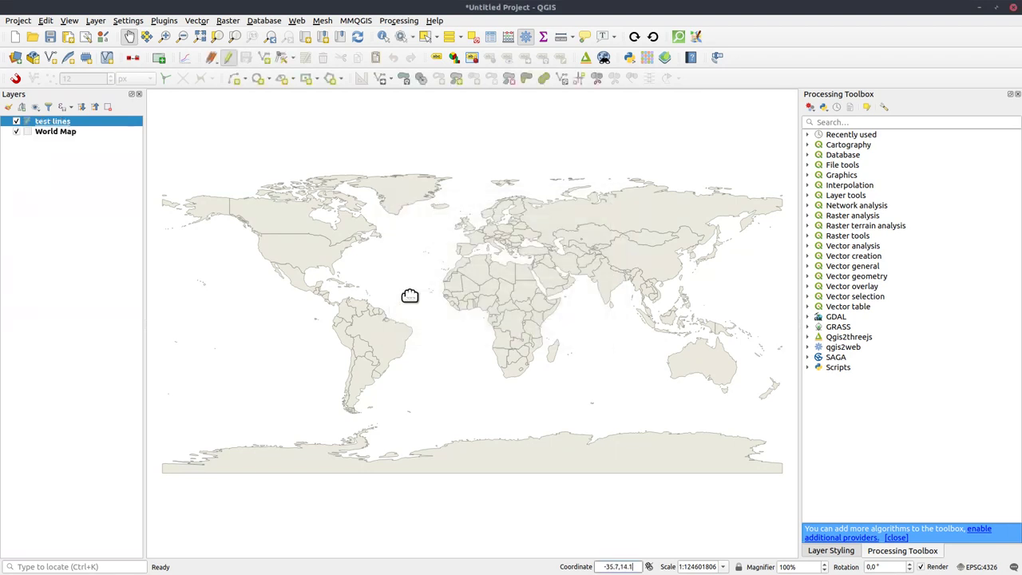
Draw two north–south lines from Scandinavia down to Antarctica in test lines.
click(264, 58)
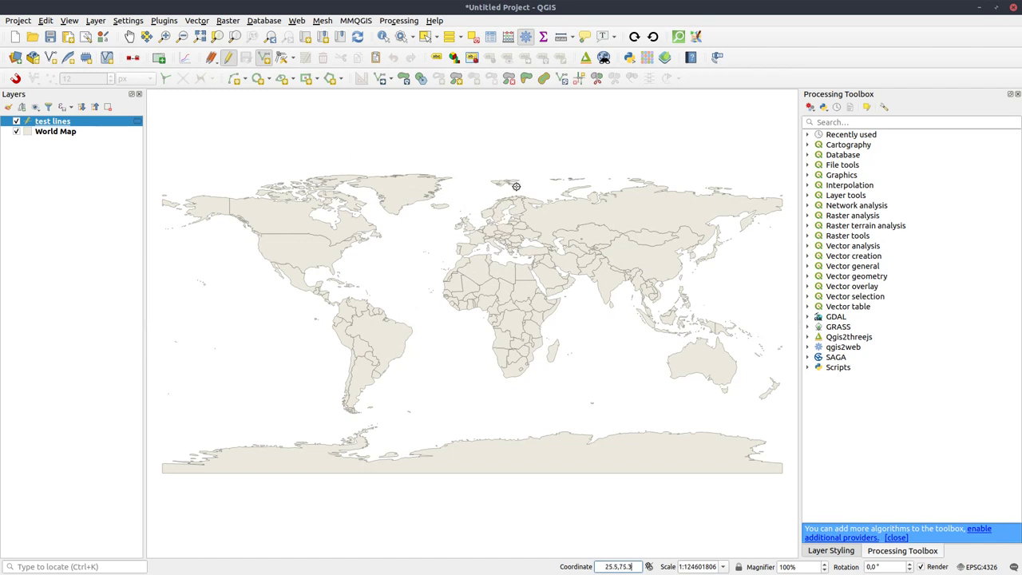
click(500, 188)
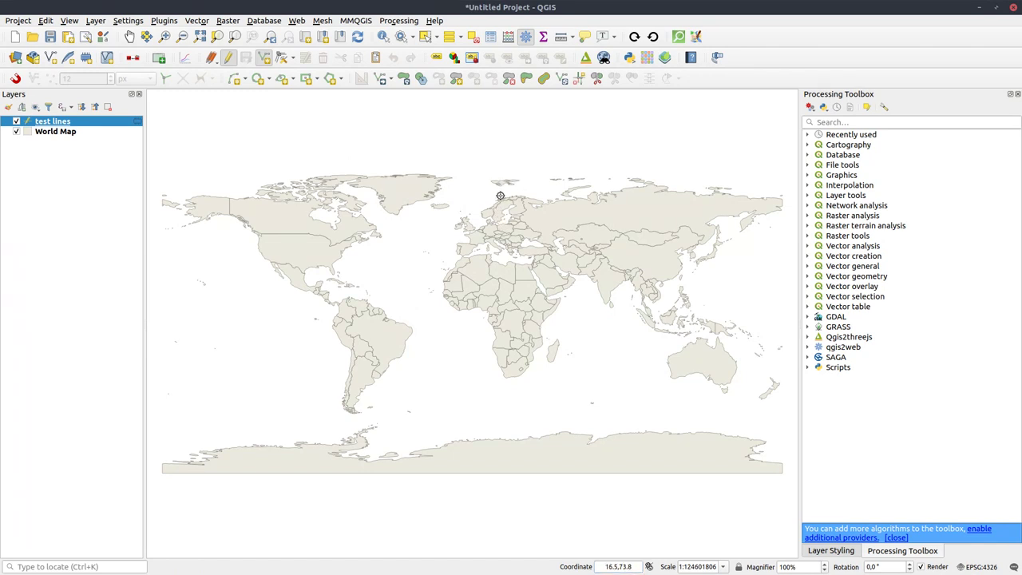
click(500, 433)
right_click(500, 433)
click(550, 190)
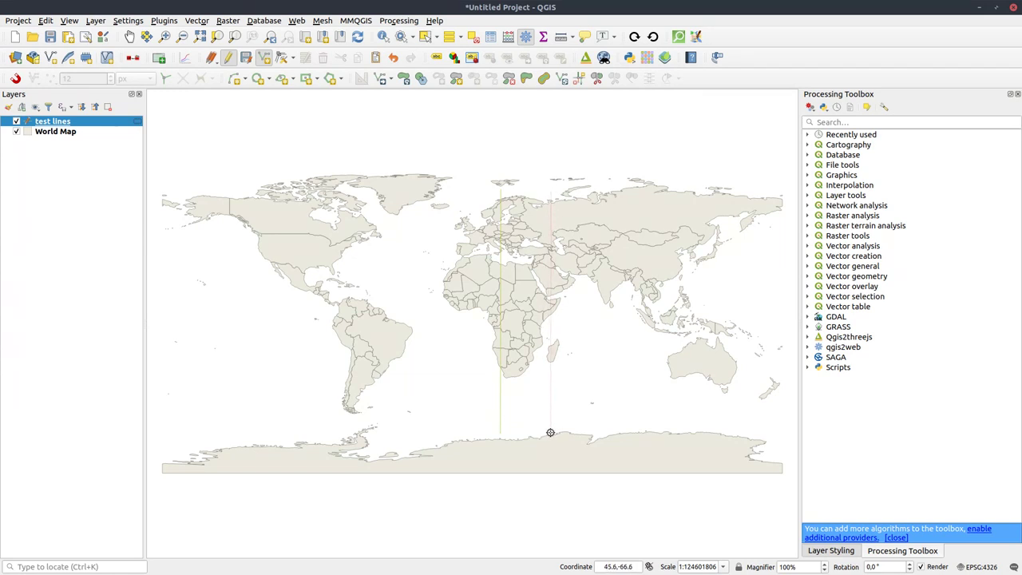
click(549, 432)
right_click(549, 432)
Draw two crossing diagonal lines, from Greenland and from northern Europe, into the South Atlantic.
click(393, 218)
click(487, 401)
right_click(485, 401)
click(481, 207)
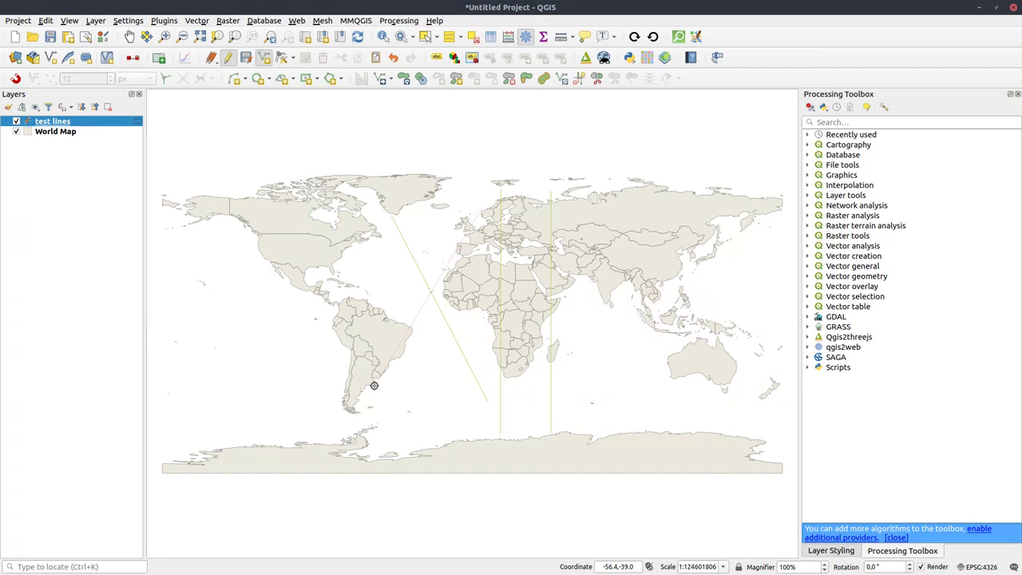
click(373, 385)
right_click(374, 386)
Style the test lines as a black simple line with a width of 0.86 mm.
click(830, 551)
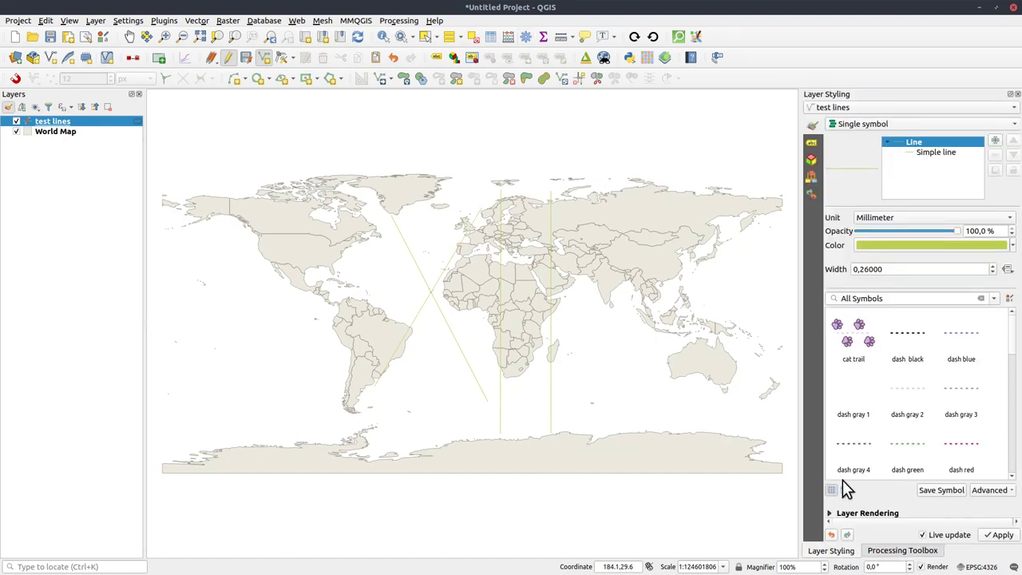
click(1012, 245)
drag(910, 295, 886, 255)
click(859, 191)
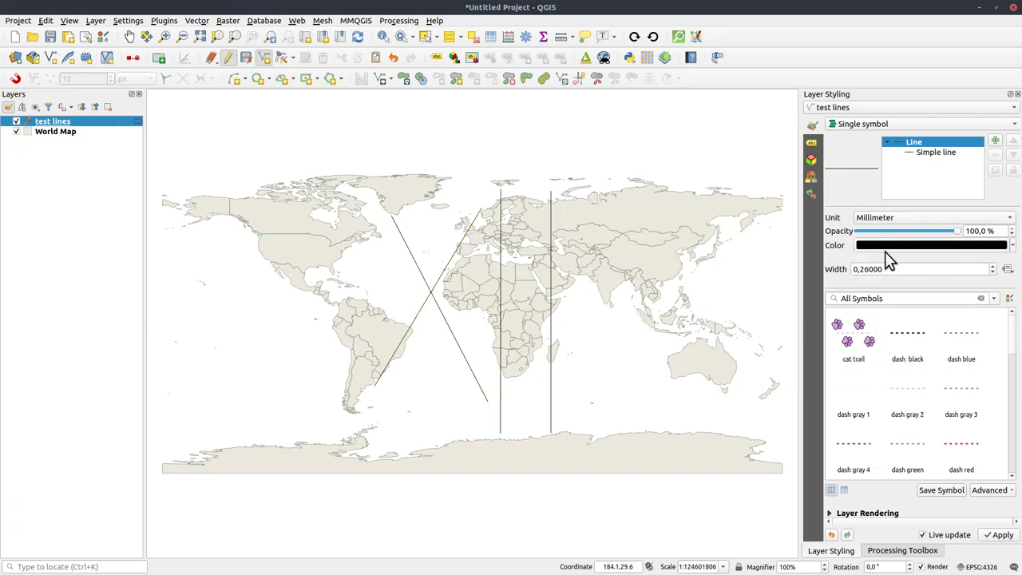
scroll(894, 268, up, 2)
scroll(894, 268, up, 1)
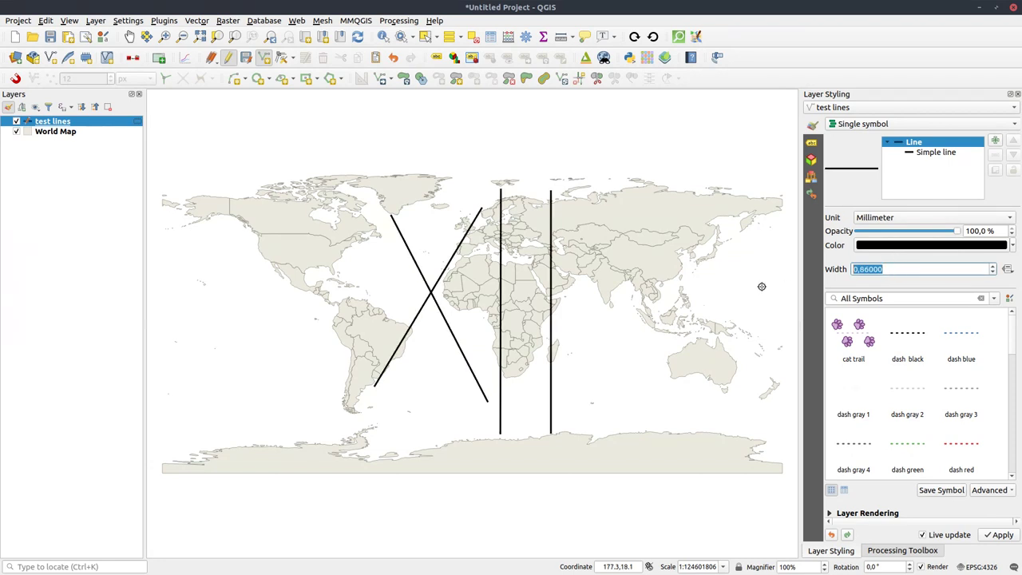
click(995, 568)
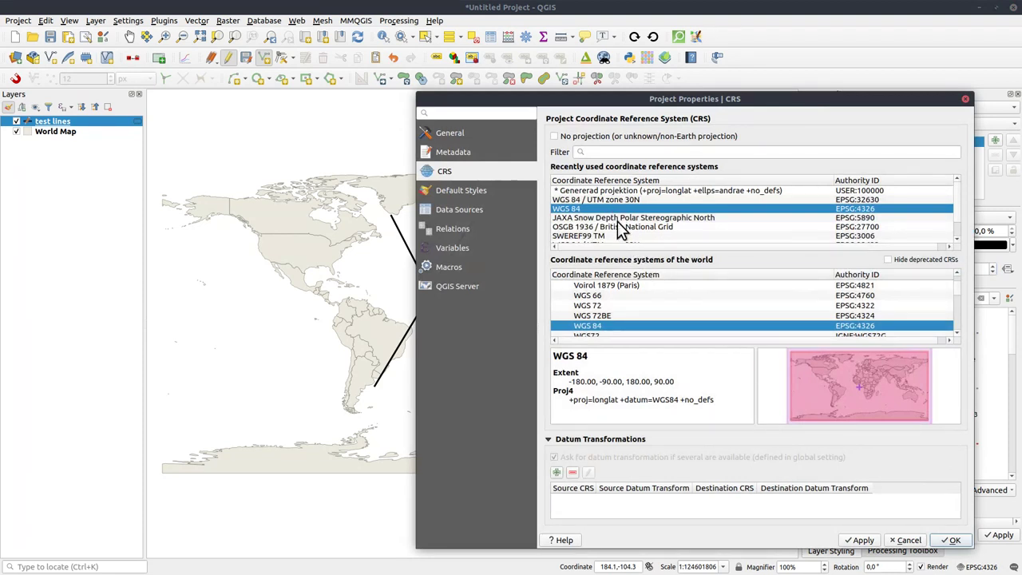
click(615, 199)
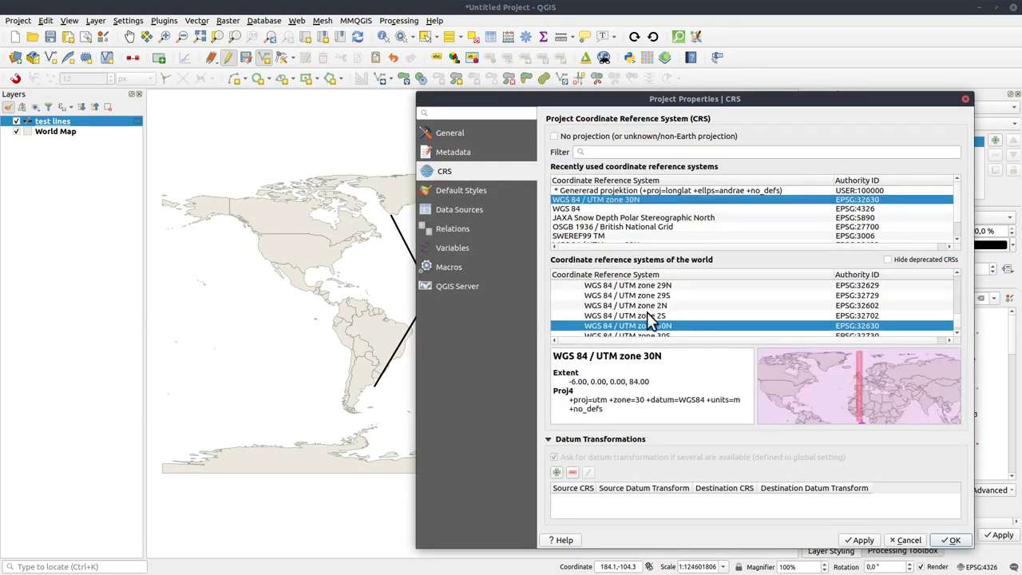
scroll(672, 317, up, 2)
scroll(671, 308, down, 4)
click(652, 304)
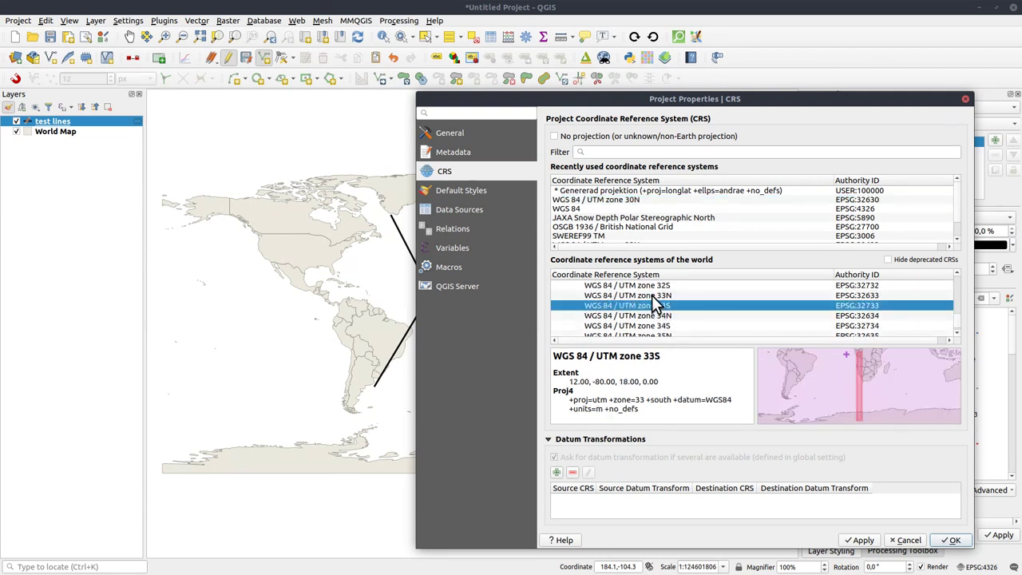
click(653, 295)
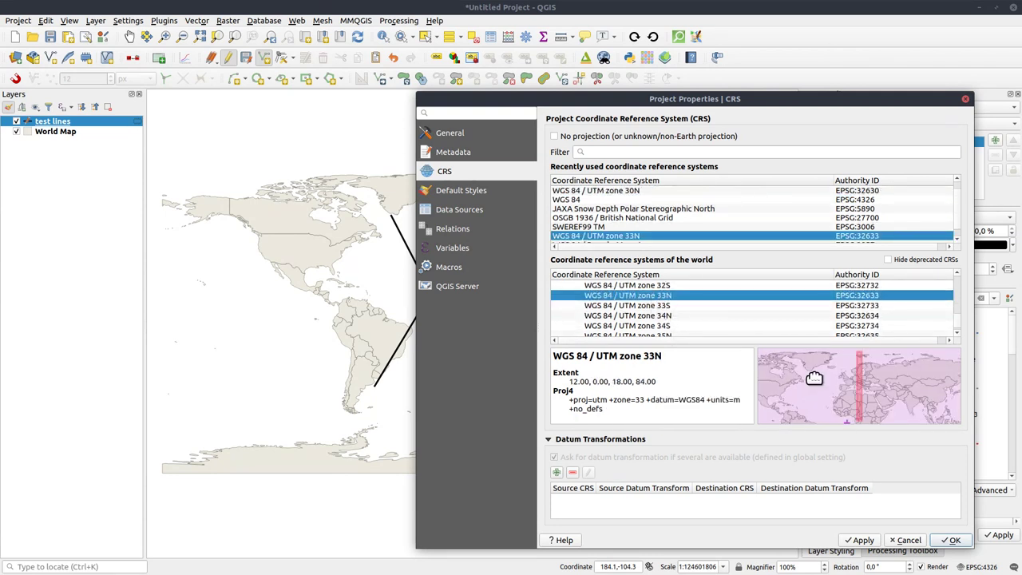
click(949, 540)
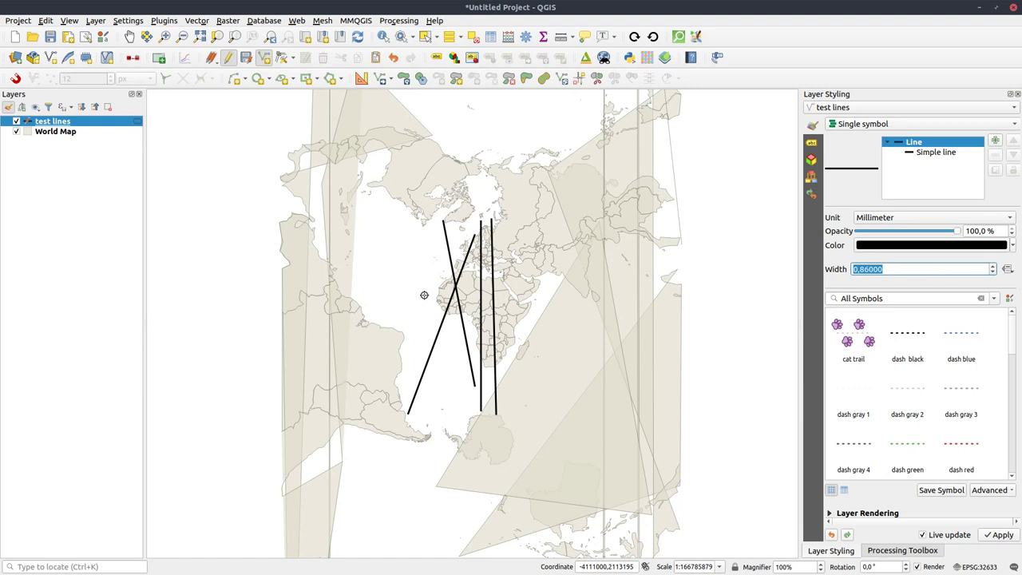
click(975, 566)
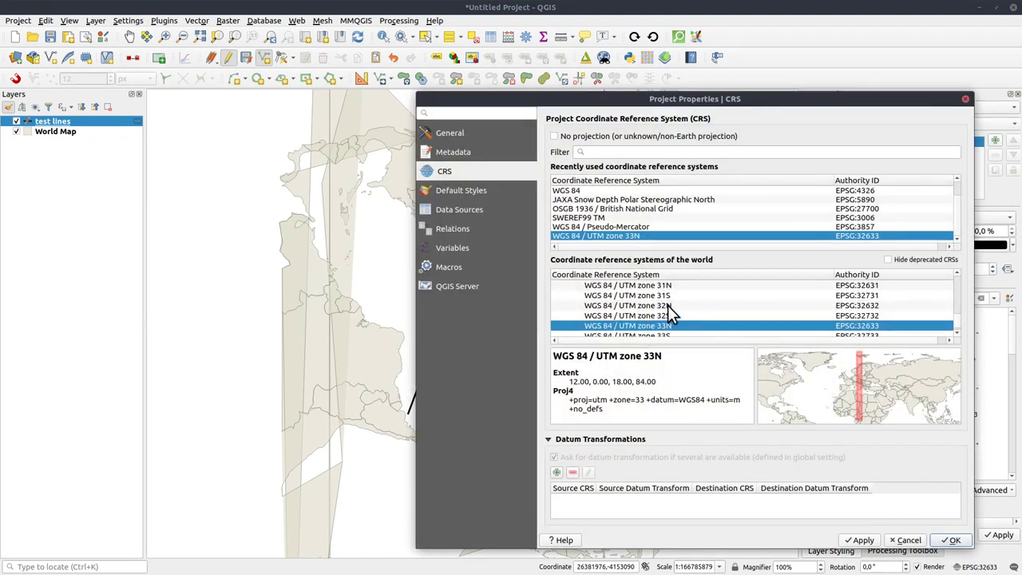
click(589, 191)
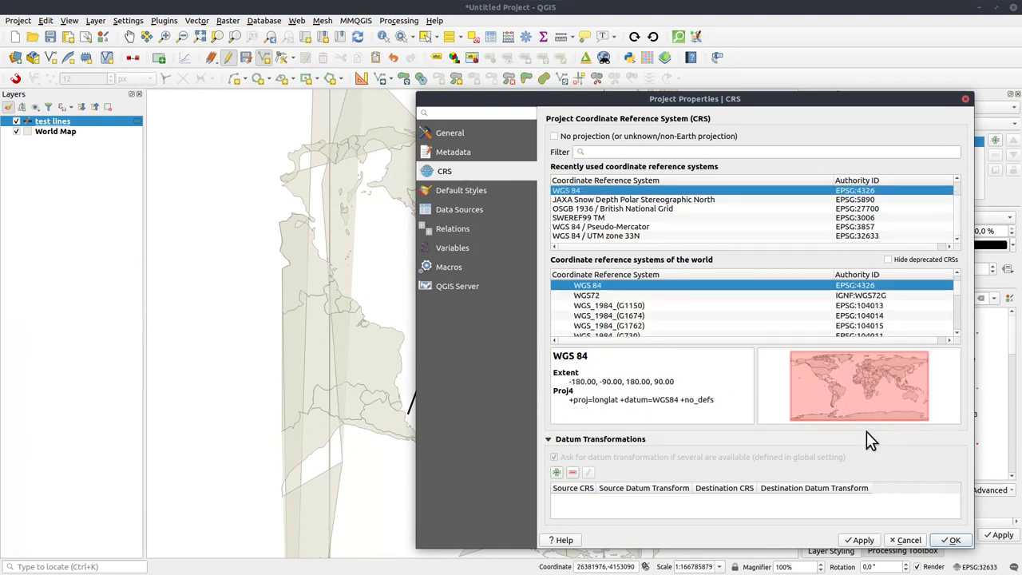
click(953, 539)
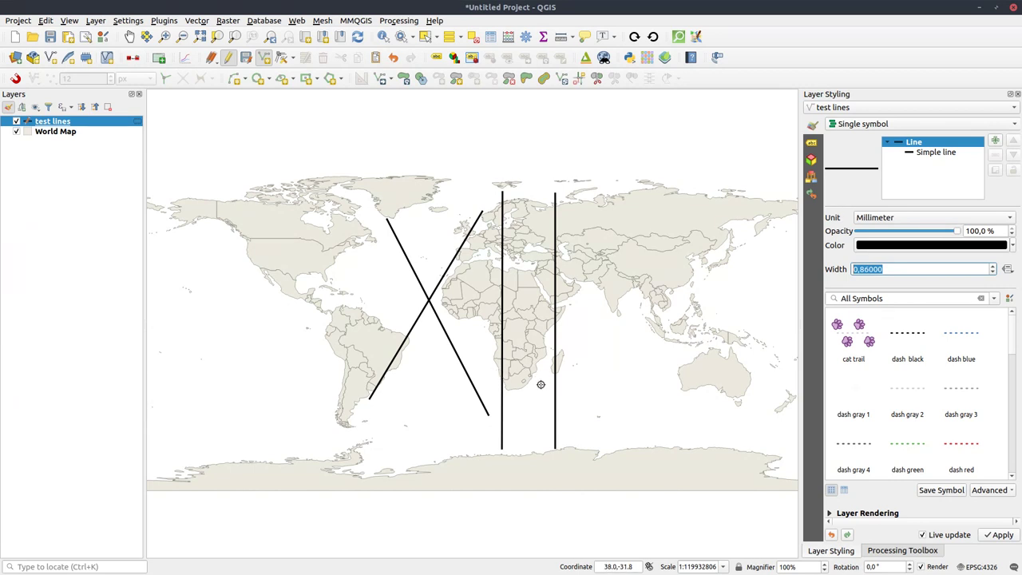
Run Densify by Interval on test lines with a 0.1 interval.
click(887, 550)
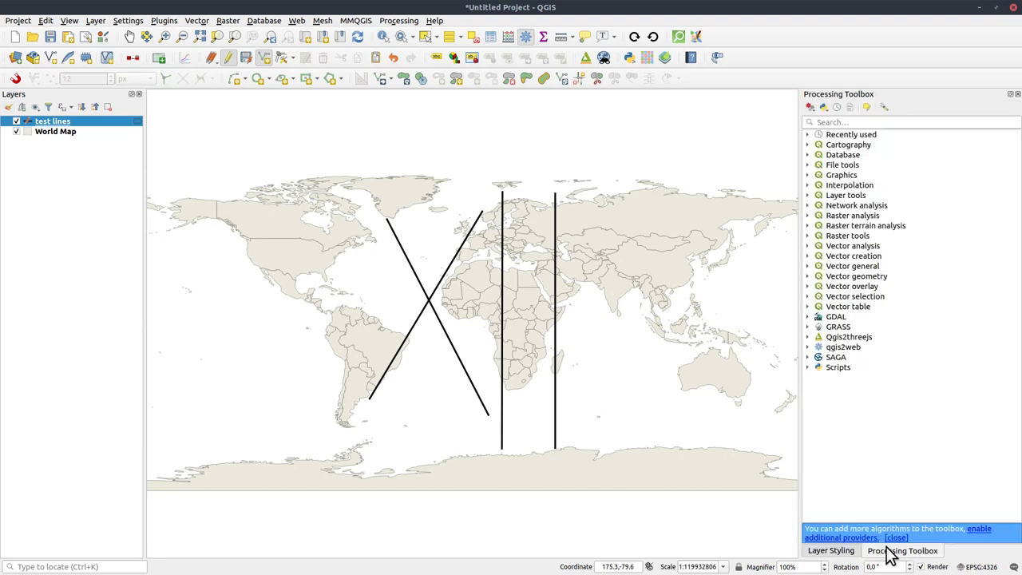
click(849, 121)
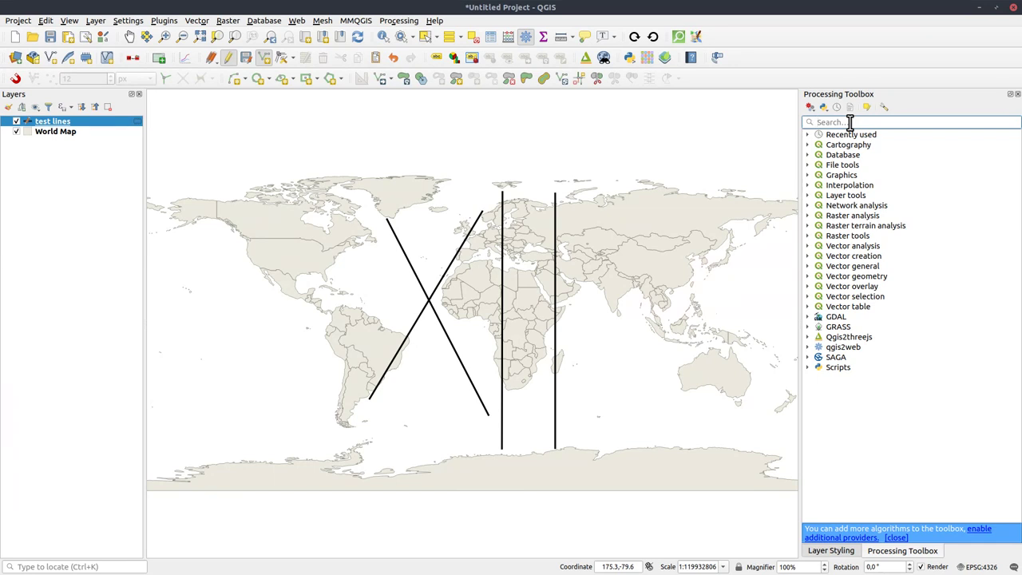
text(den)
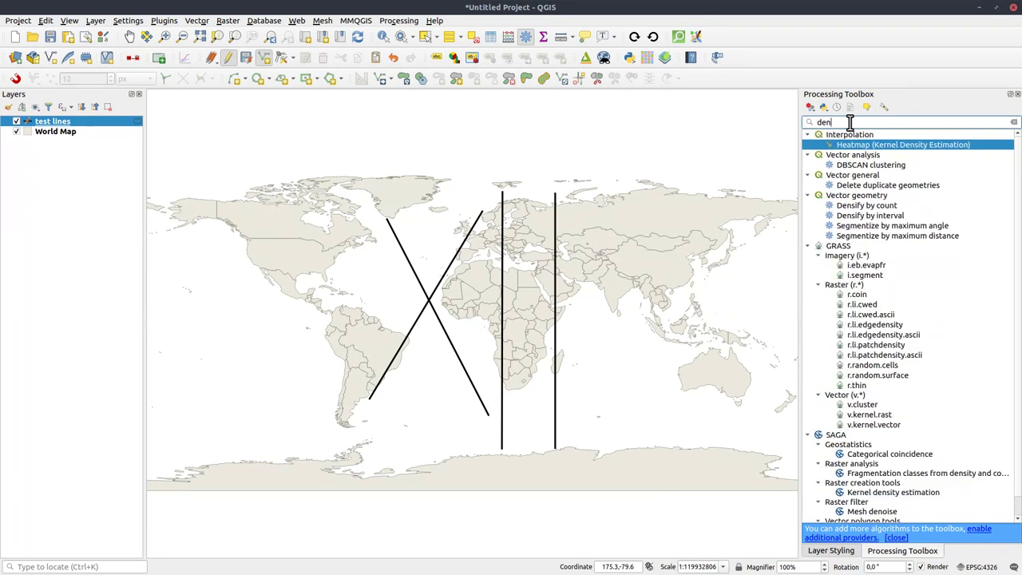
text(s)
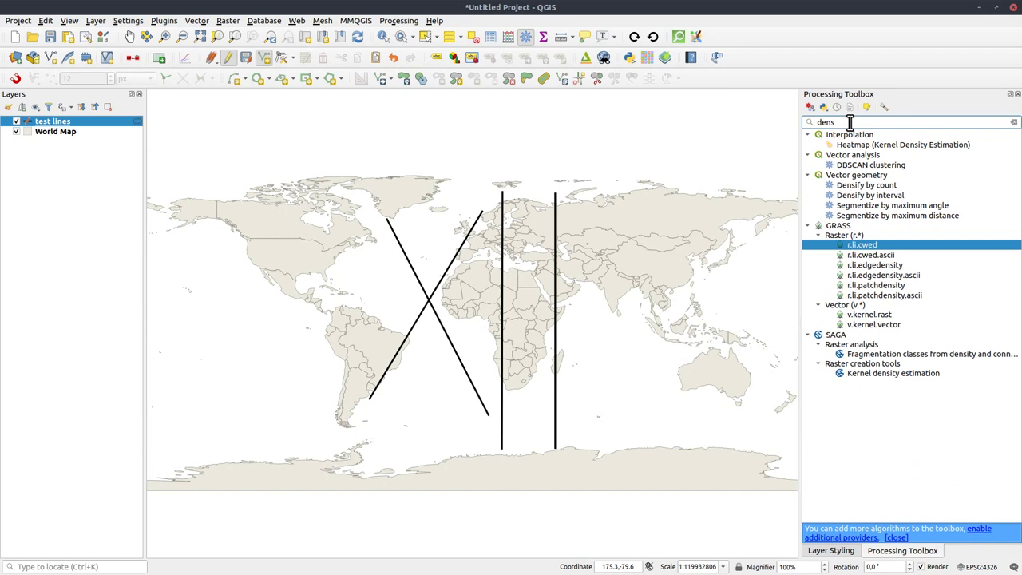
double_click(859, 195)
drag(471, 131, 622, 211)
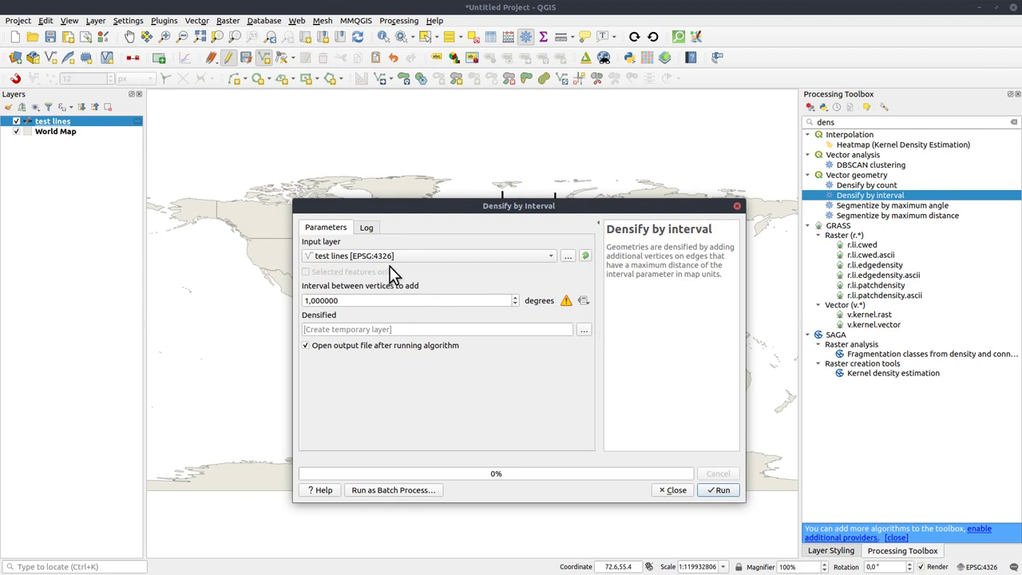
triple_click(329, 303)
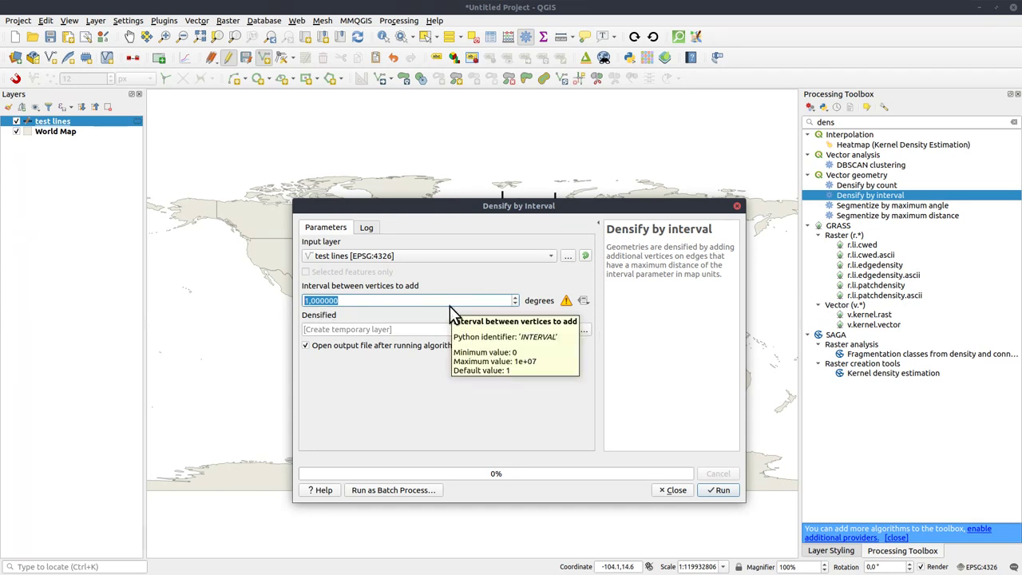
text(0.)
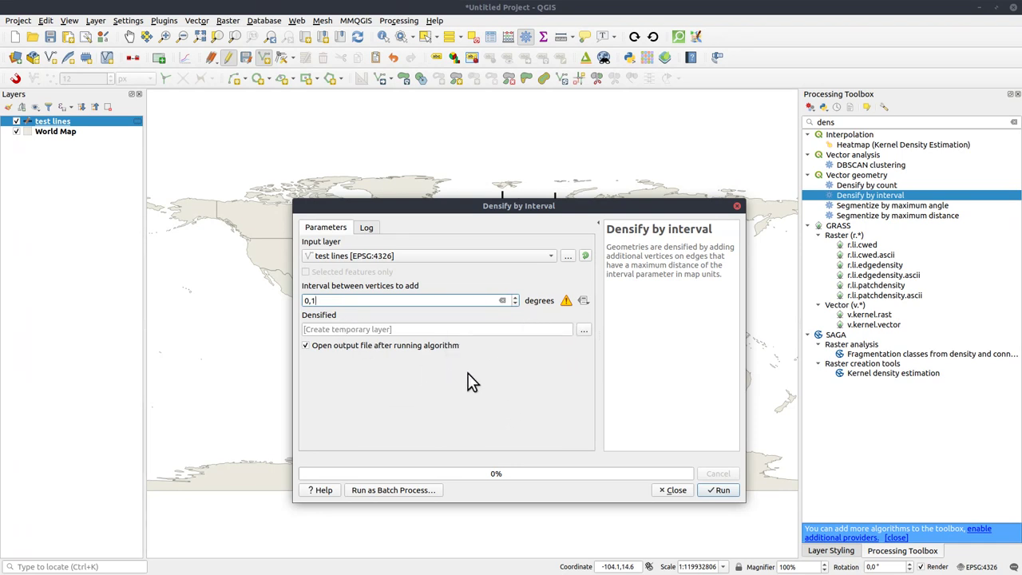
click(720, 491)
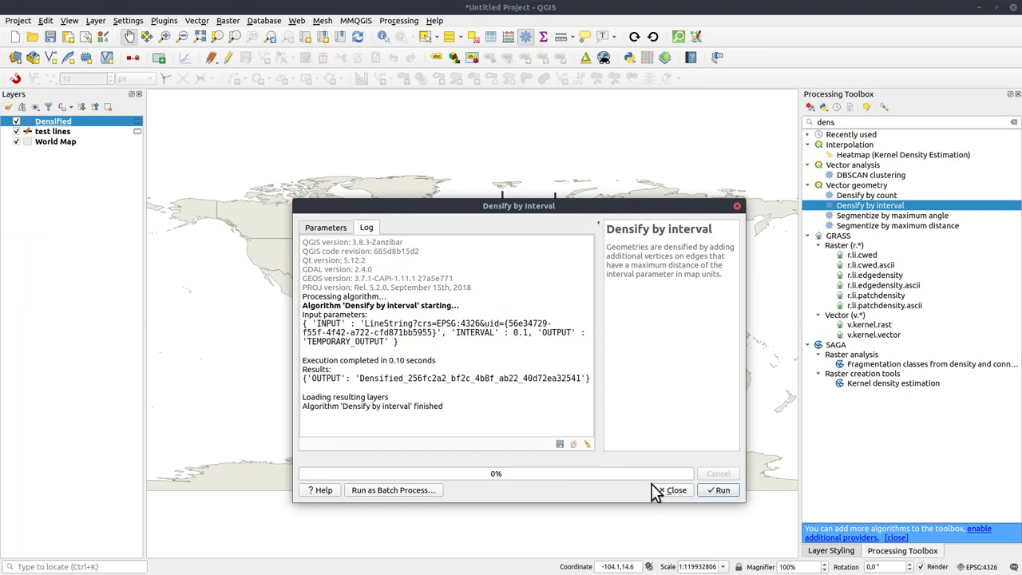
Style Densified as a bright red 0.8 mm line, toggling it to compare with test lines.
click(681, 491)
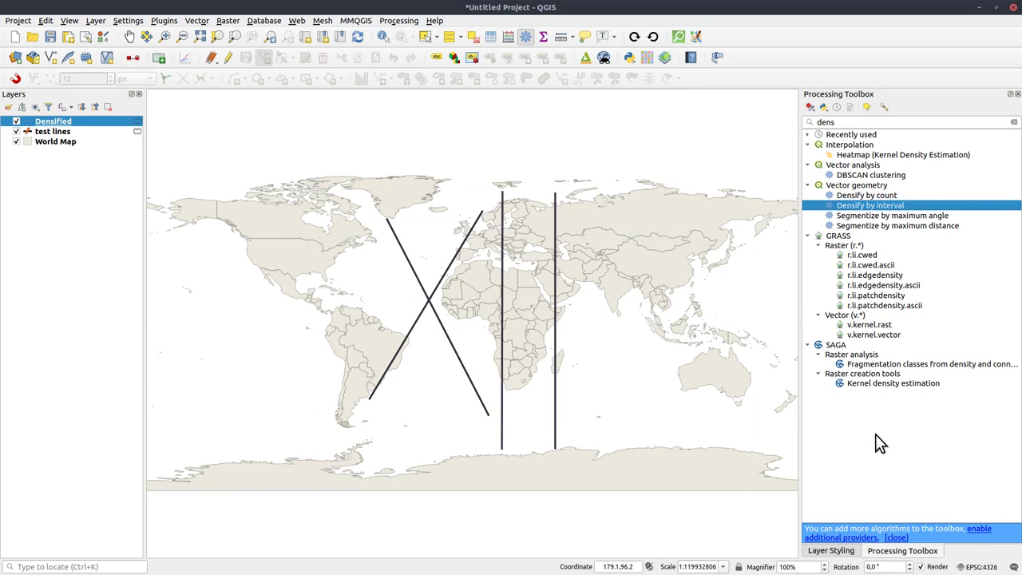
click(842, 551)
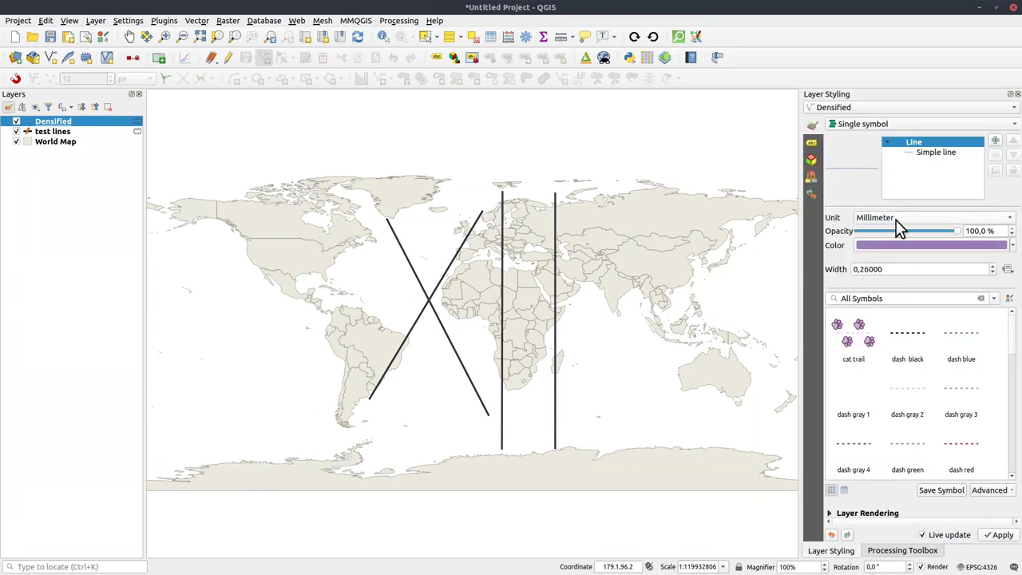
click(904, 268)
text(1)
key(Return)
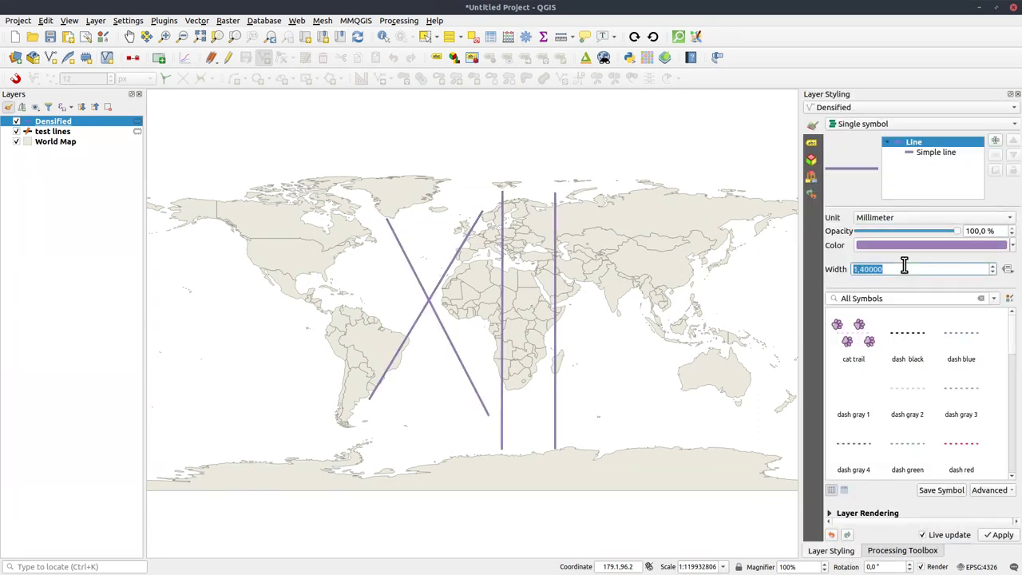
scroll(894, 270, down, 1)
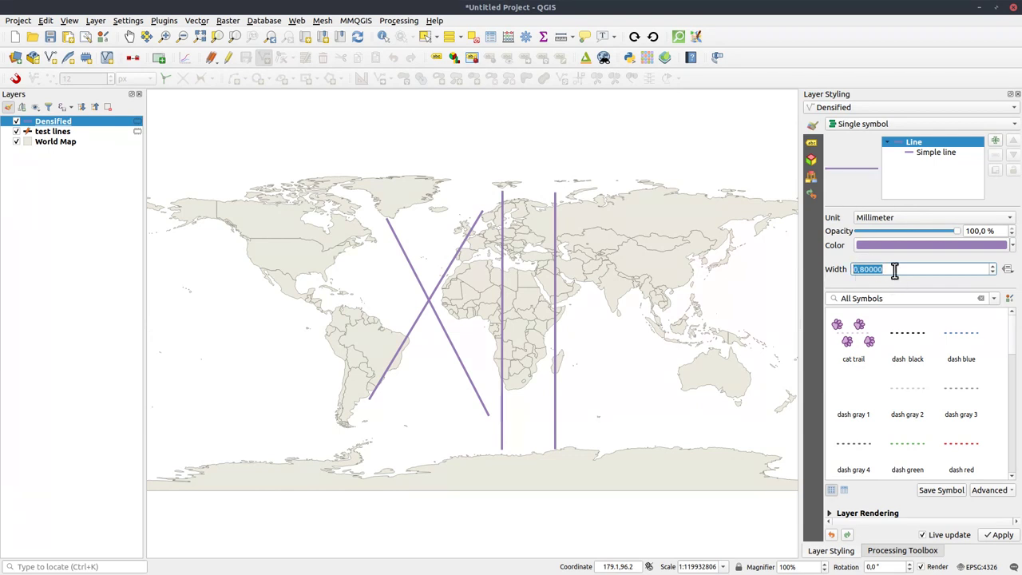
click(1012, 247)
click(961, 313)
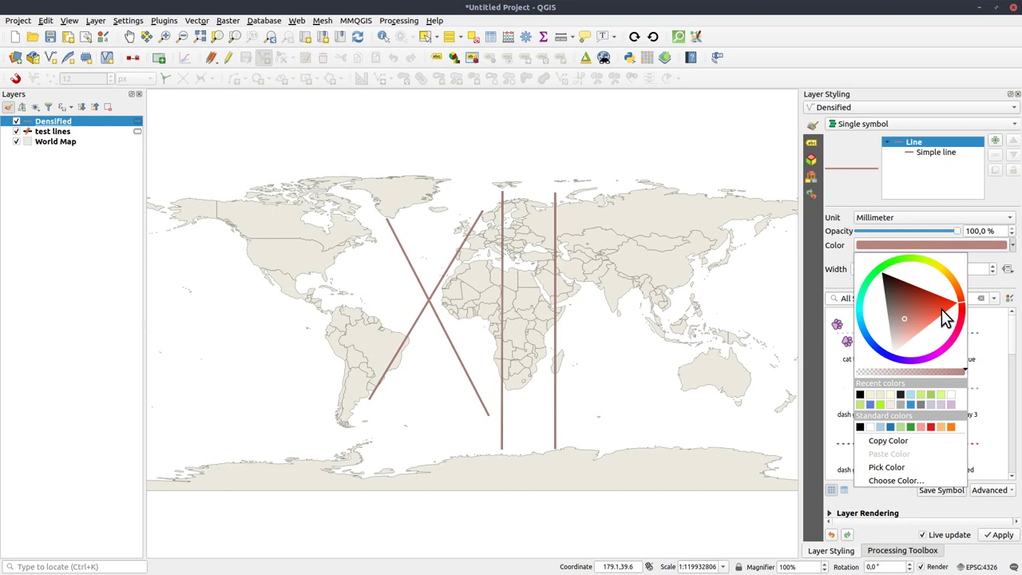
drag(945, 317, 960, 294)
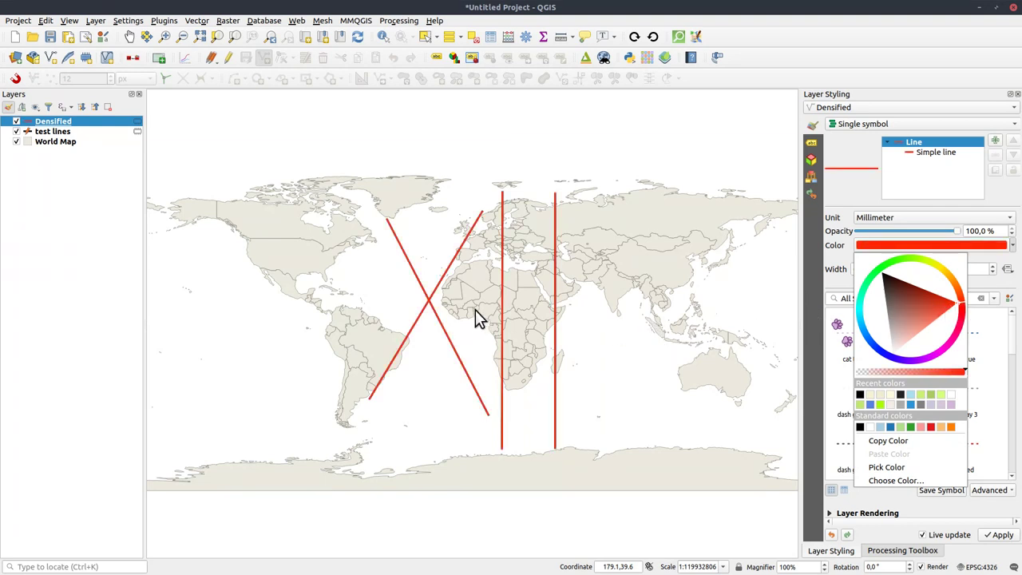
click(16, 121)
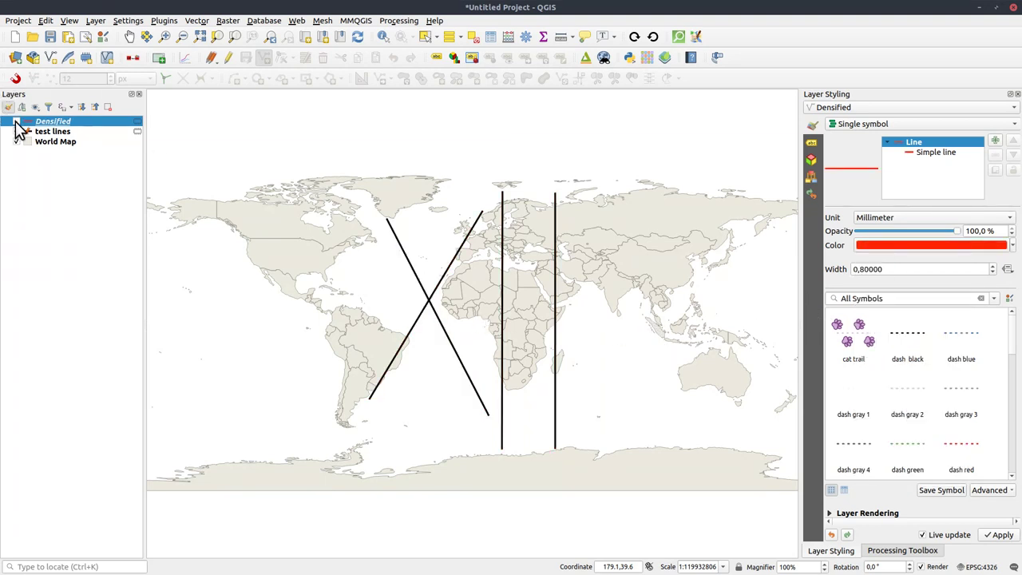
click(16, 121)
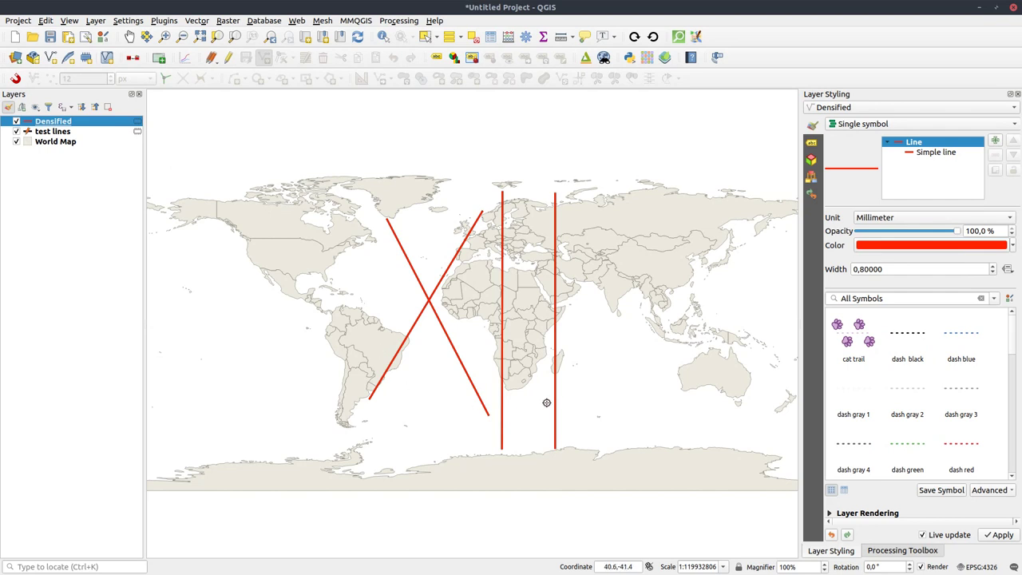
click(980, 567)
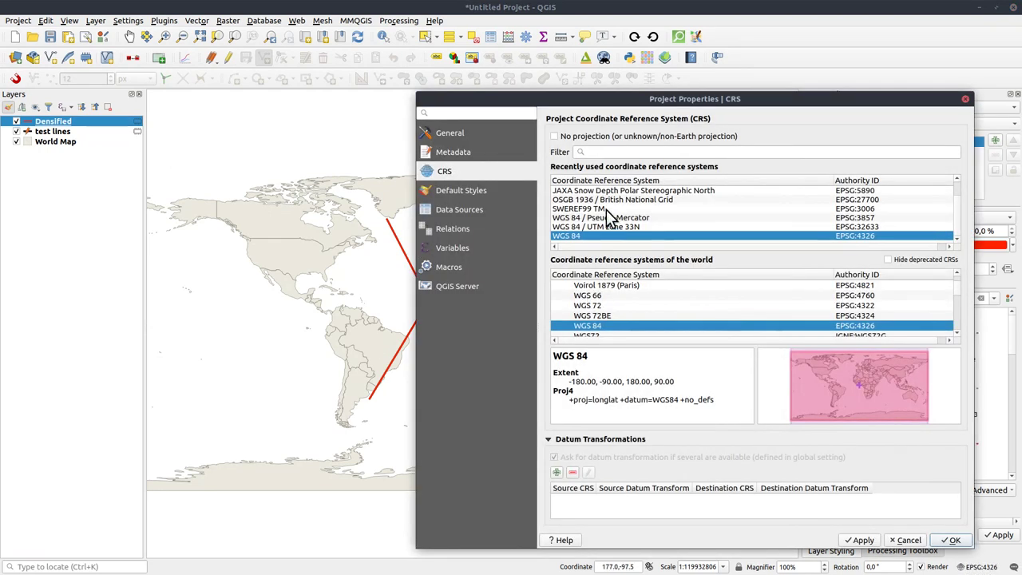
click(624, 227)
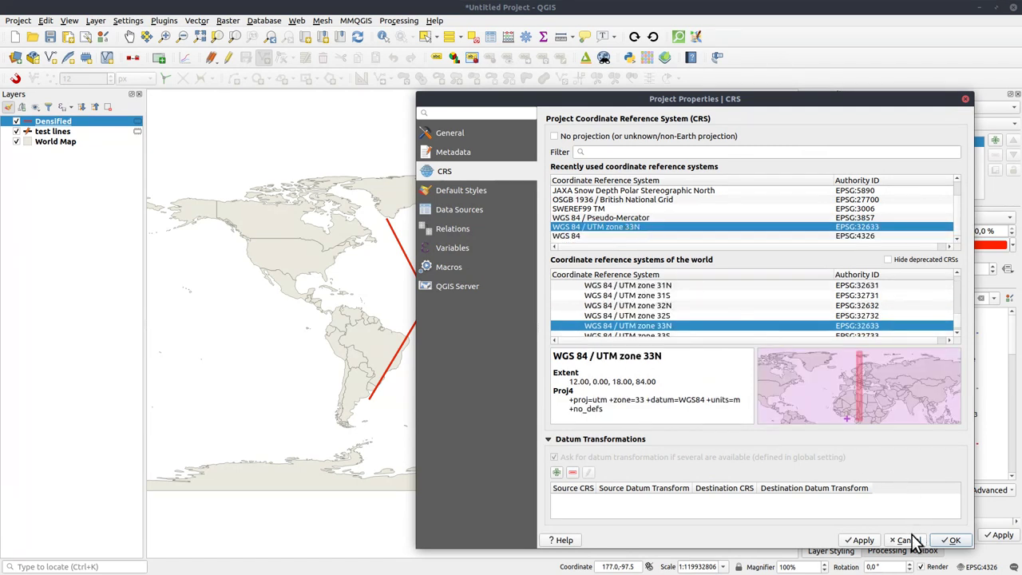
click(950, 540)
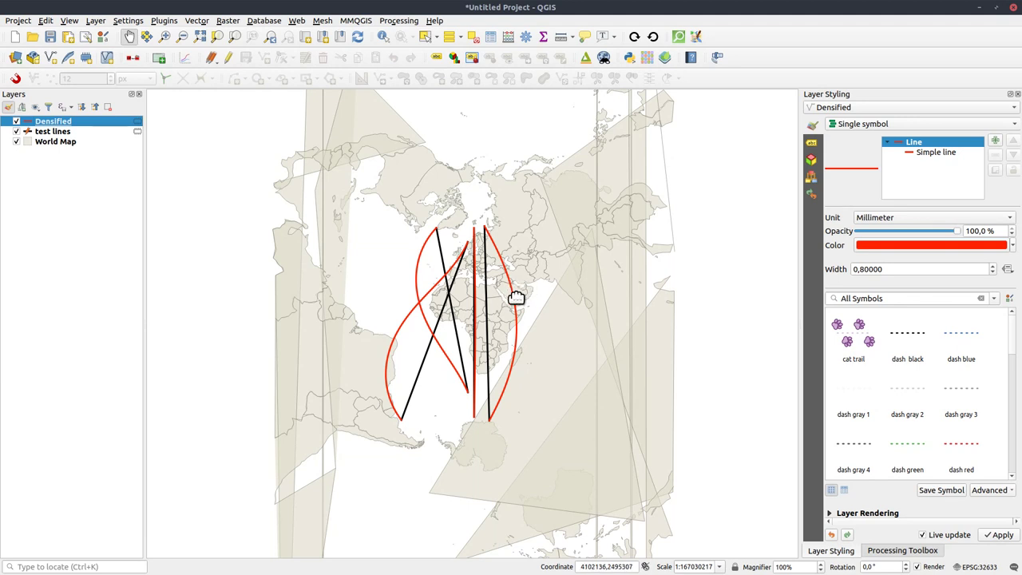
click(980, 567)
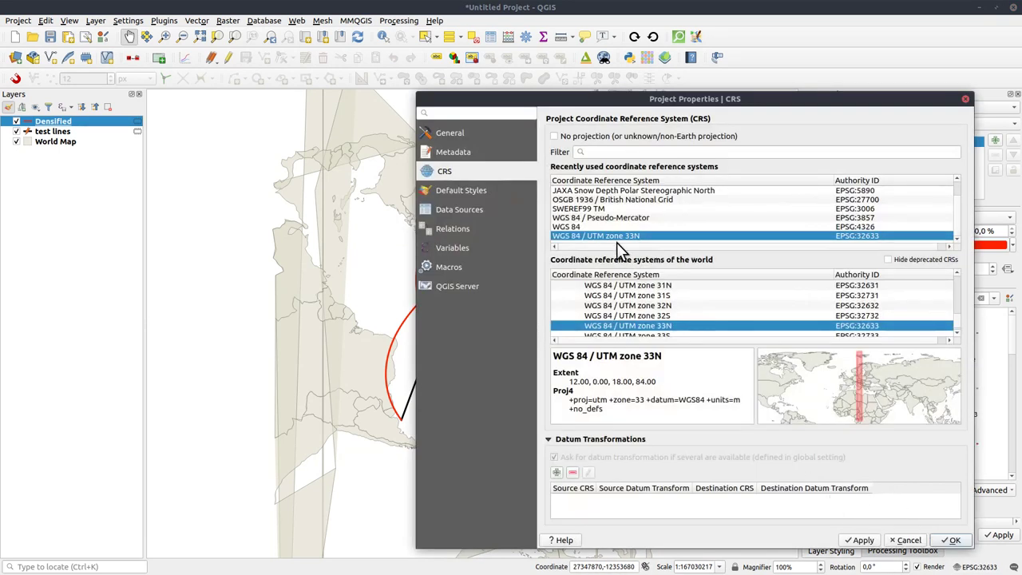
click(586, 227)
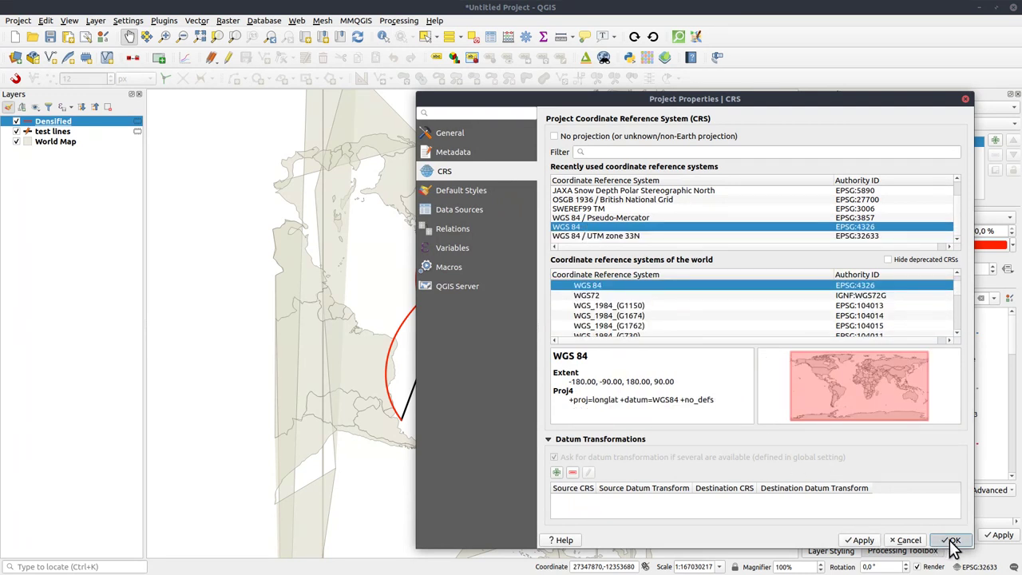
click(949, 540)
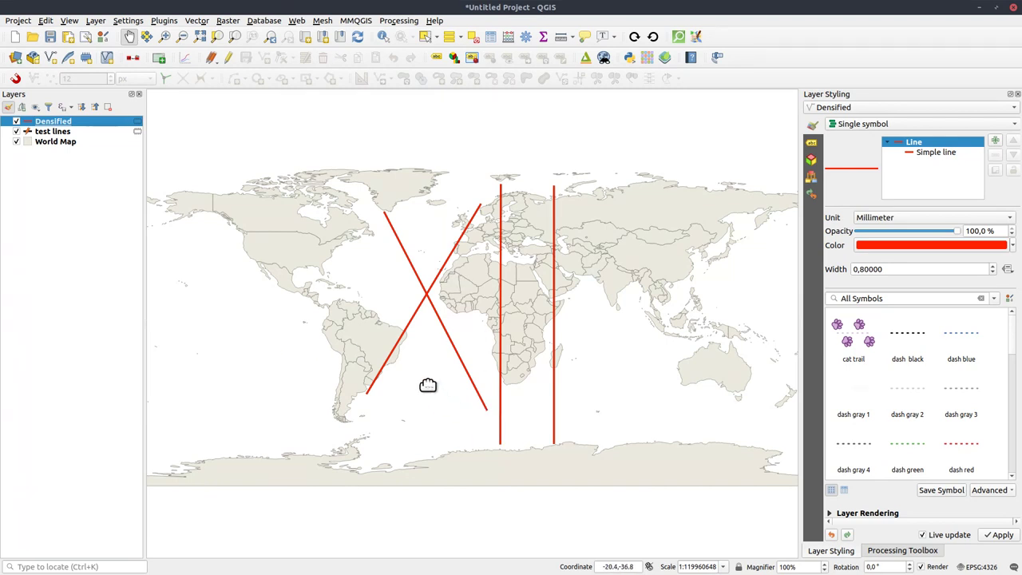
Discard the unsaved test lines edits and remove the Densified and test lines layers.
ctrl+click(62, 132)
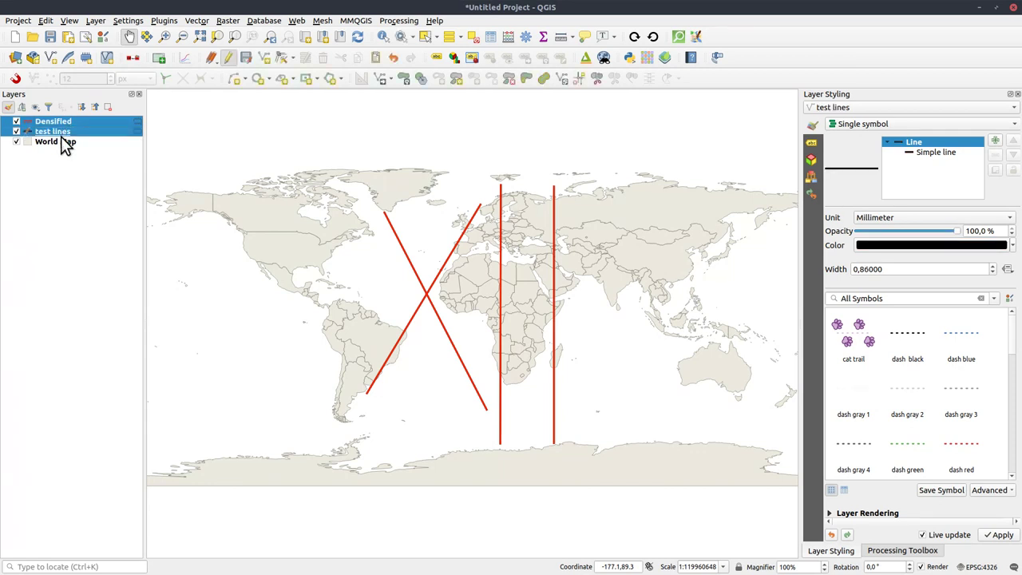
key(ctrl+e)
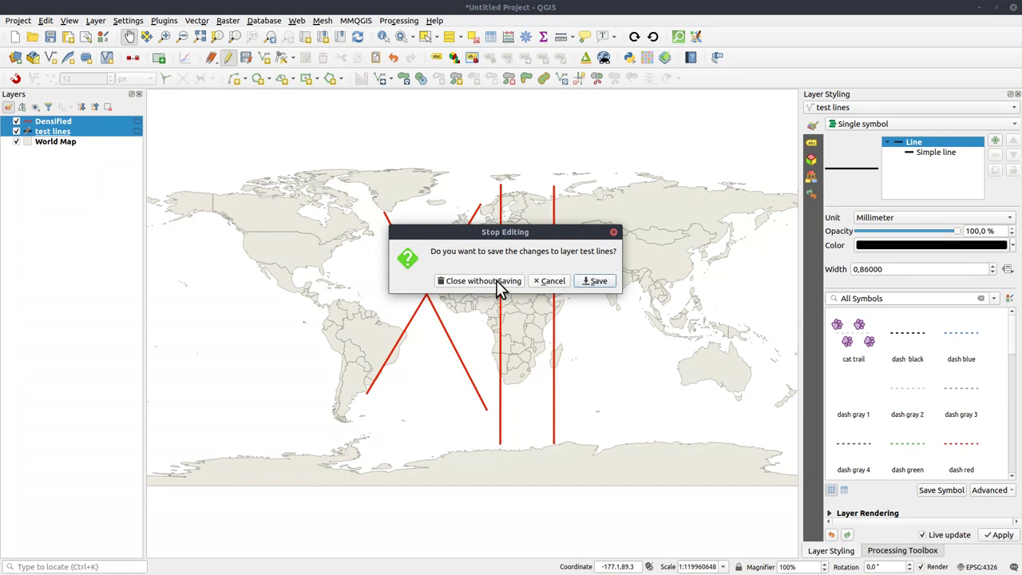
click(553, 286)
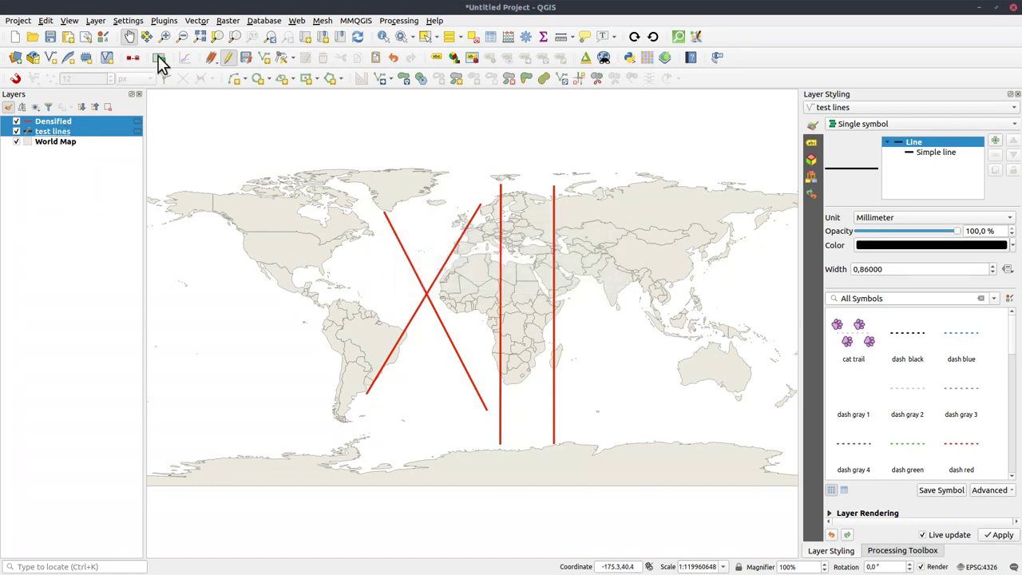
click(230, 60)
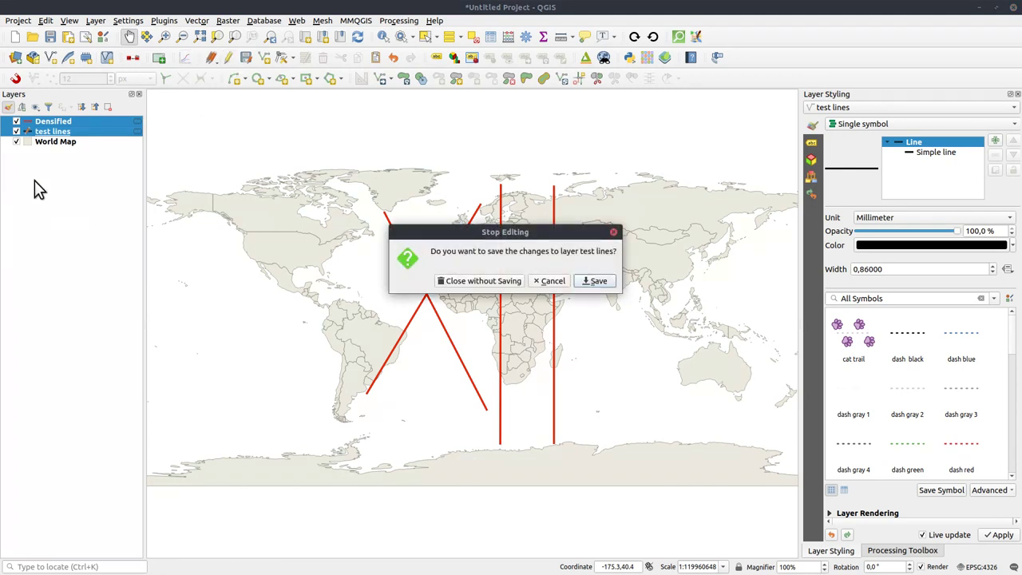
click(489, 281)
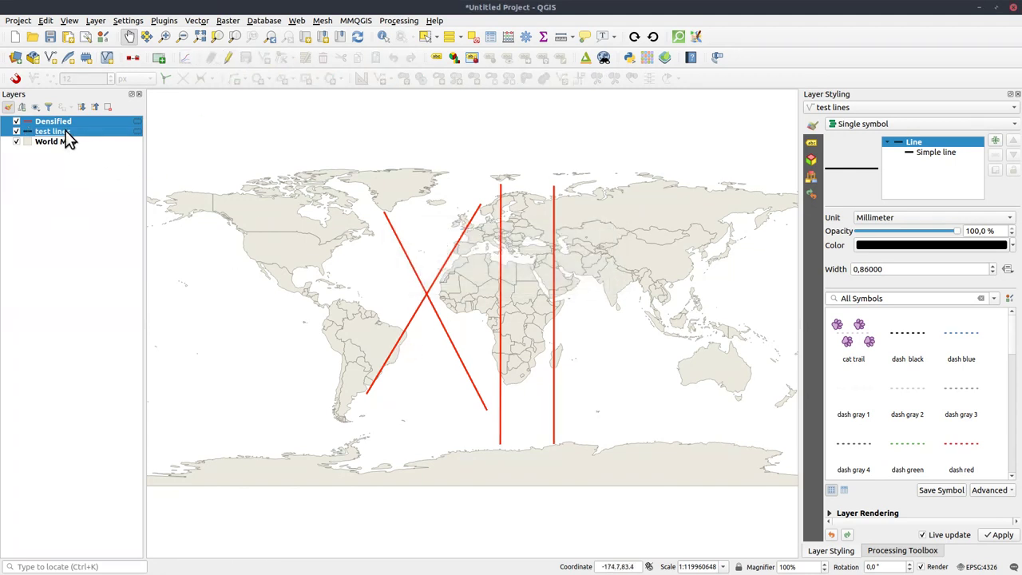
key(ctrl+d)
key(Return)
drag(493, 259, 476, 332)
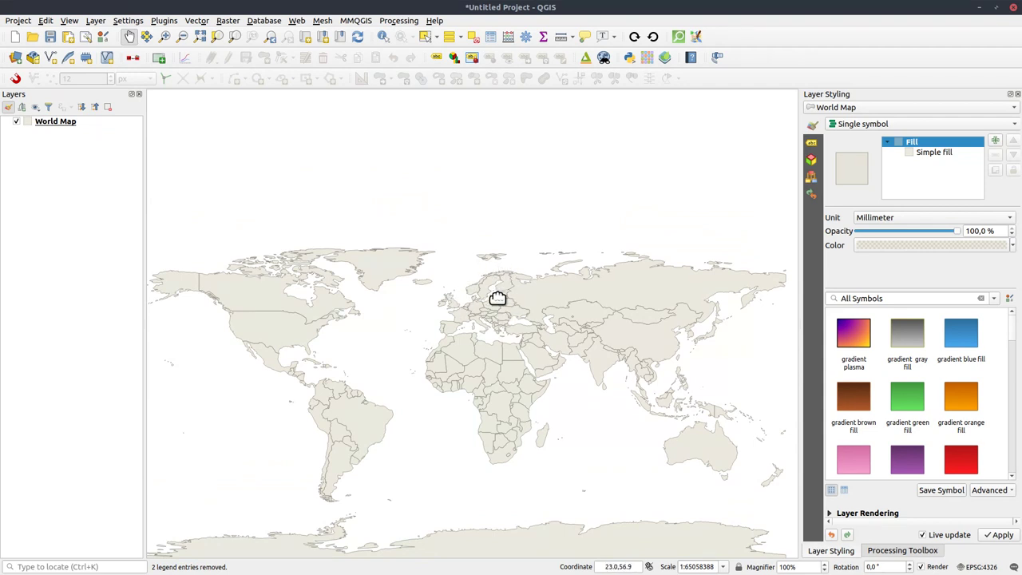
Zoom and pan the map to Scandinavia and the Baltic Sea.
scroll(497, 297, up, 4)
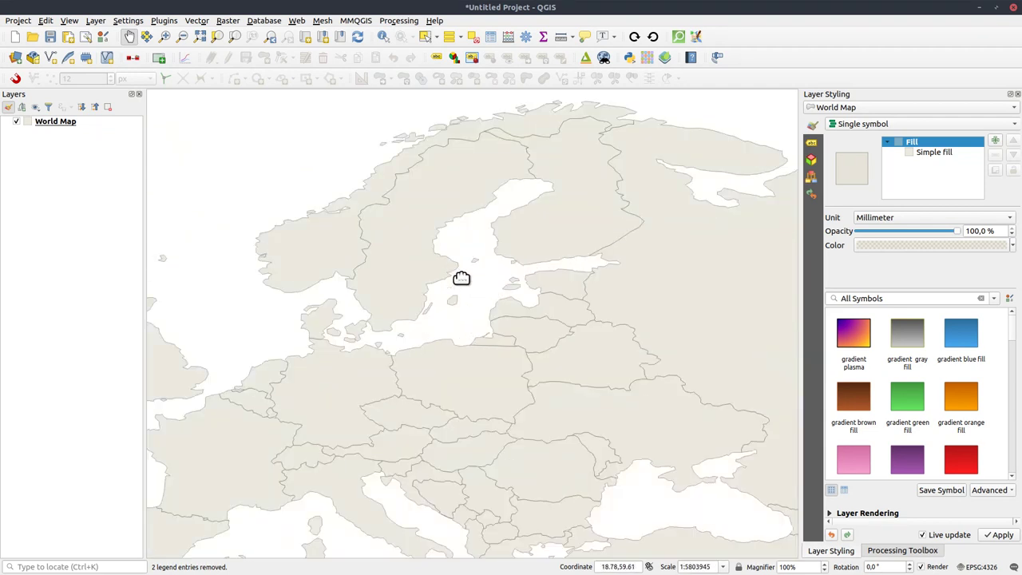
drag(466, 288, 499, 354)
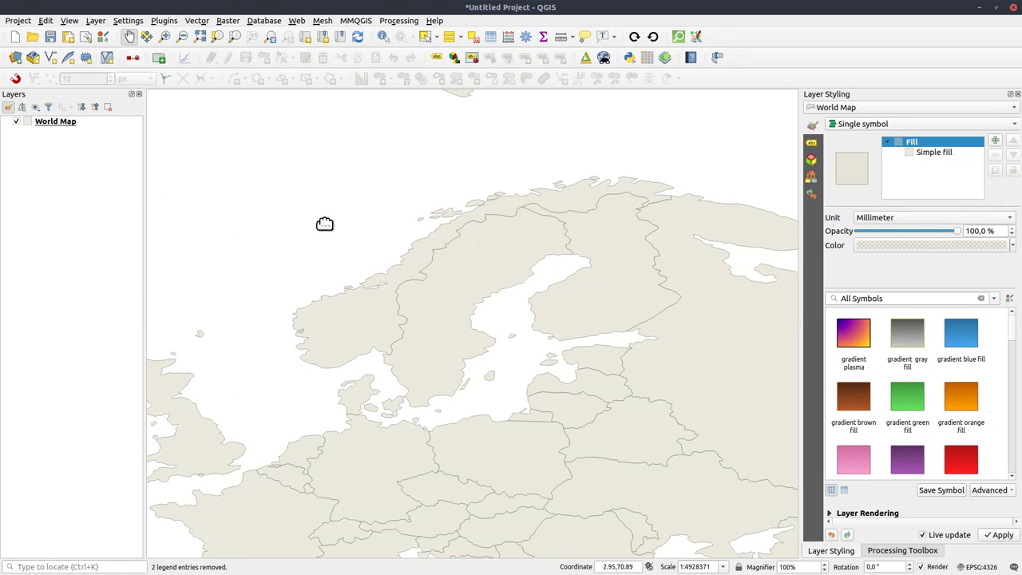
drag(438, 375, 466, 365)
scroll(463, 353, down, 1)
scroll(463, 353, up, 1)
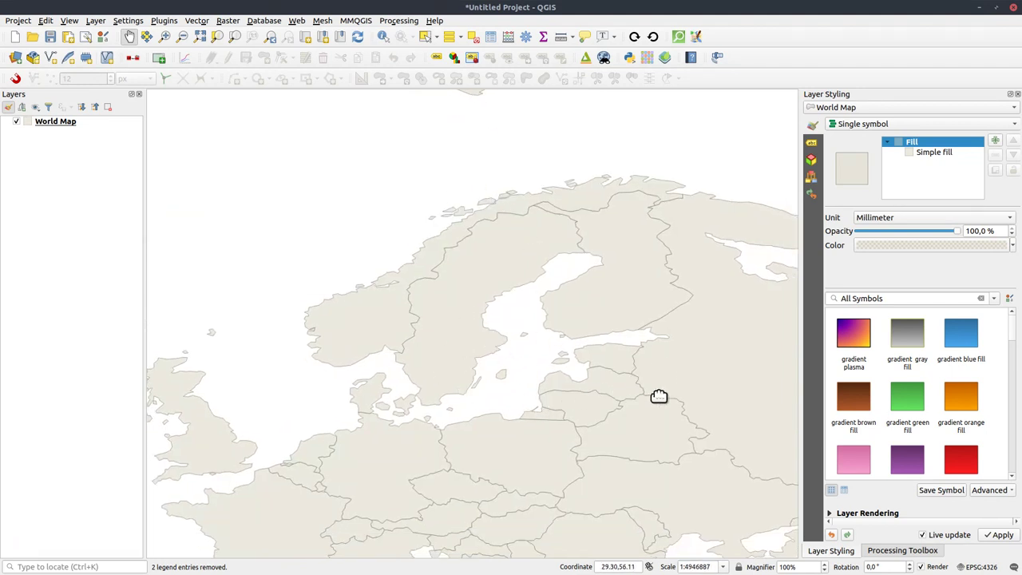
Search the Processing Toolbox for 'grid' and select Vector creation > Create grid.
click(894, 551)
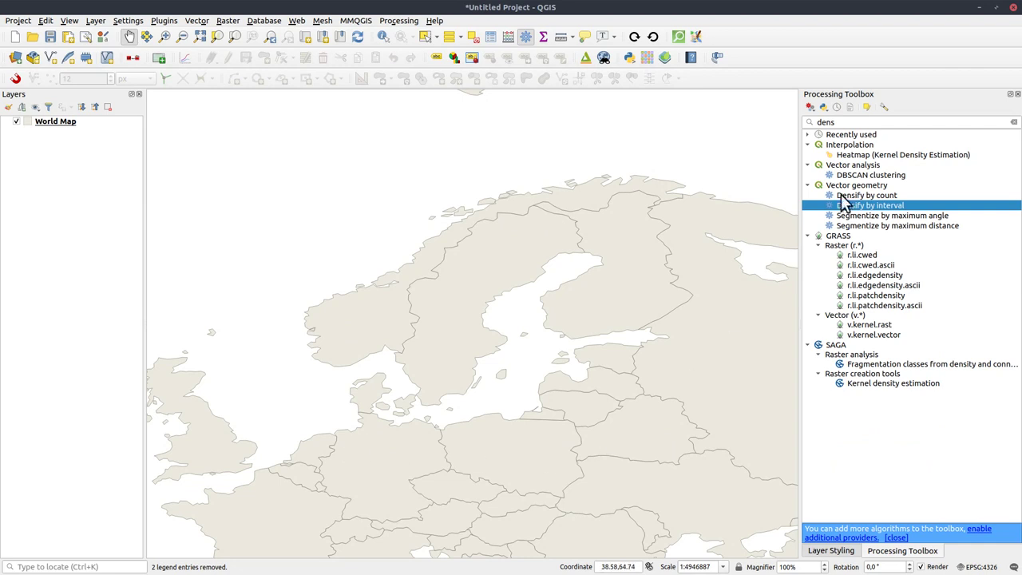
click(841, 121)
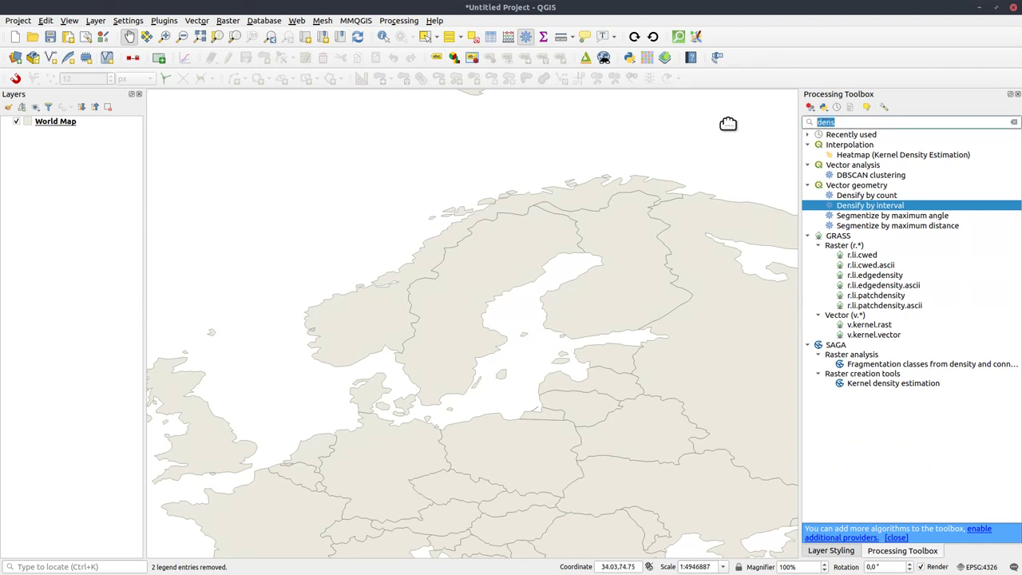
text(grid)
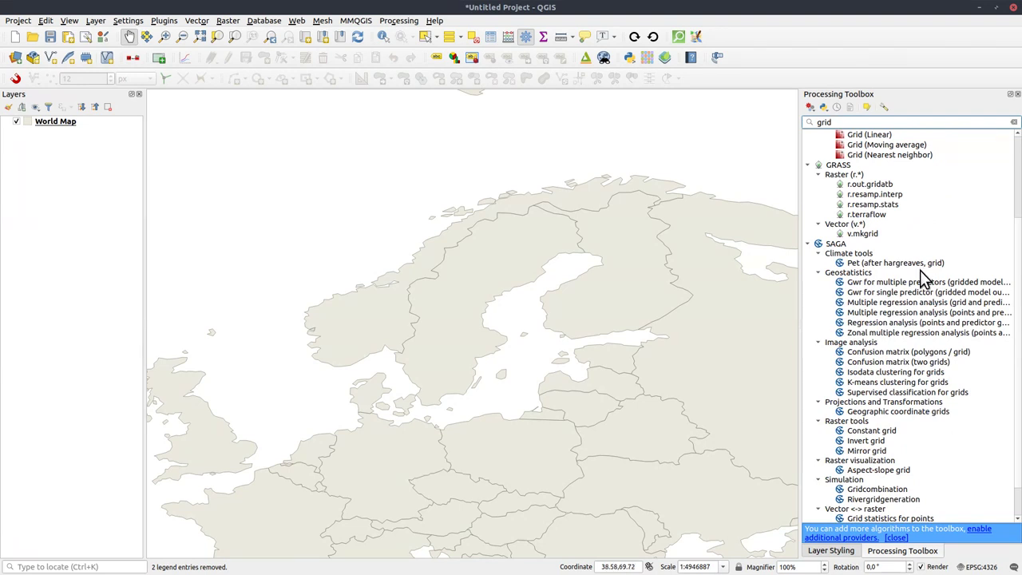
scroll(878, 175, down, 1)
scroll(878, 180, up, 4)
click(870, 196)
click(838, 176)
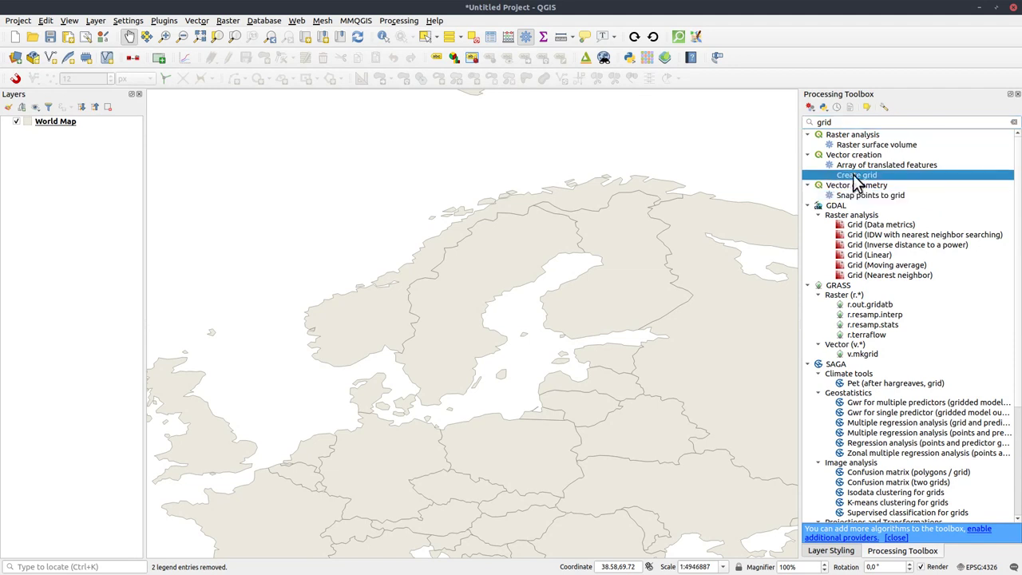
In Create grid, choose rectangle polygons and draw the grid extent over Scandinavia on the canvas.
double_click(865, 176)
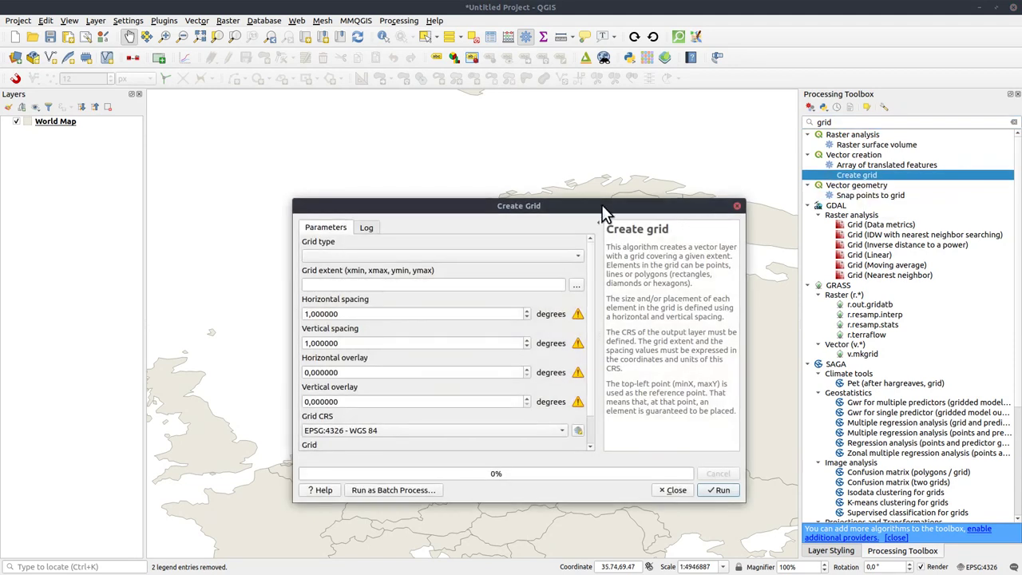
drag(597, 206, 547, 178)
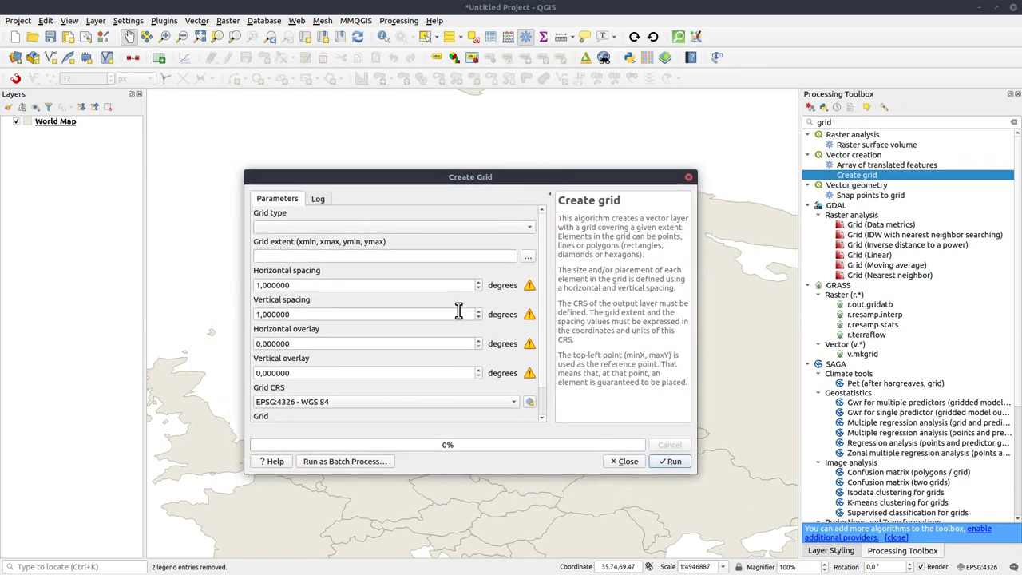
drag(449, 177, 451, 248)
click(480, 299)
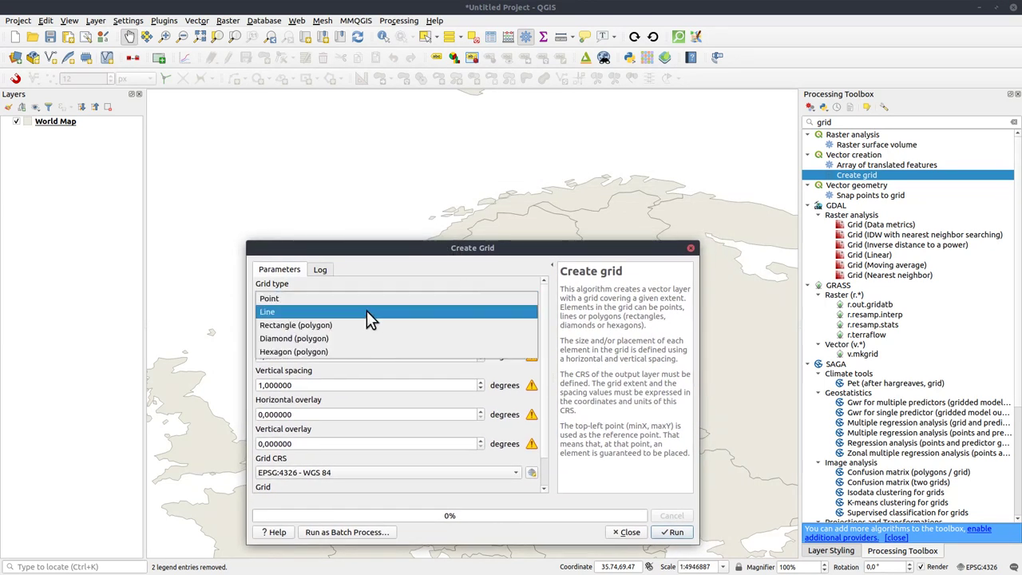
click(283, 328)
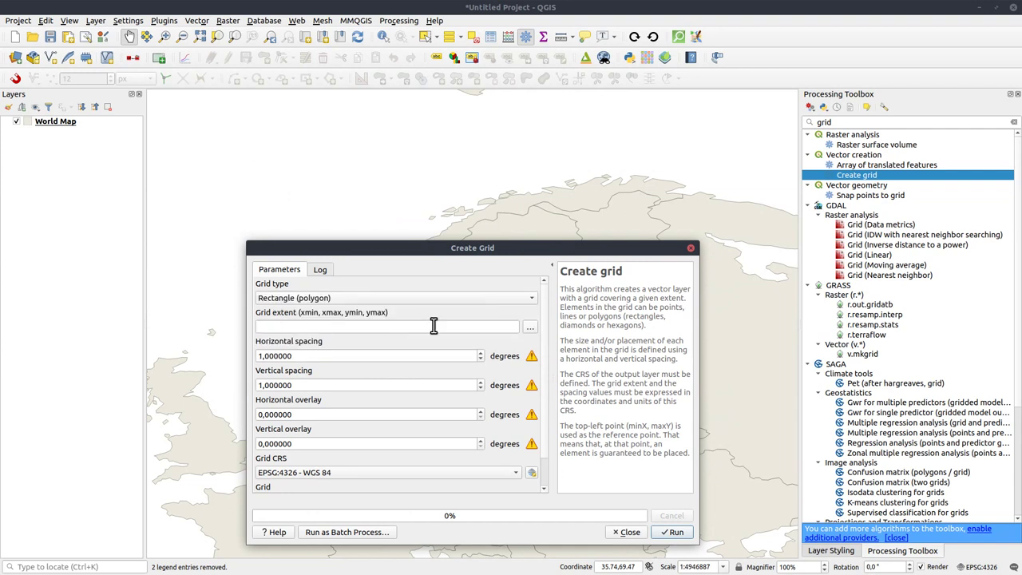
click(529, 329)
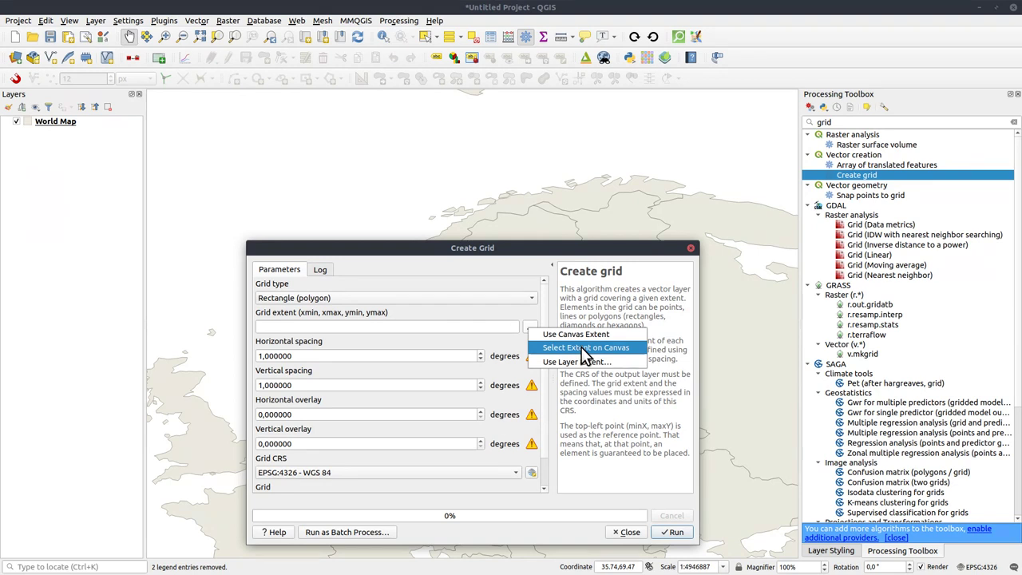
click(586, 348)
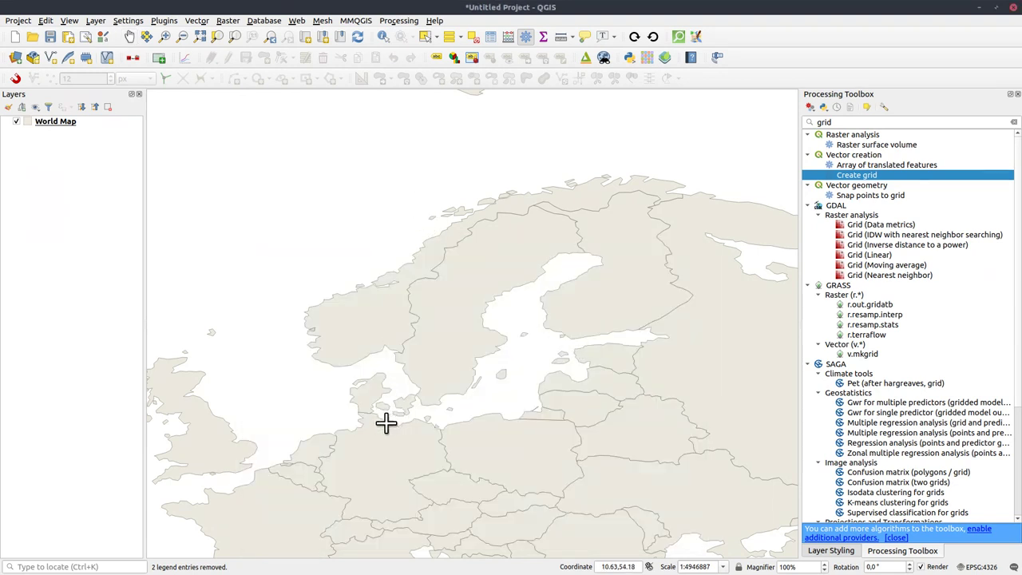
drag(385, 423, 594, 198)
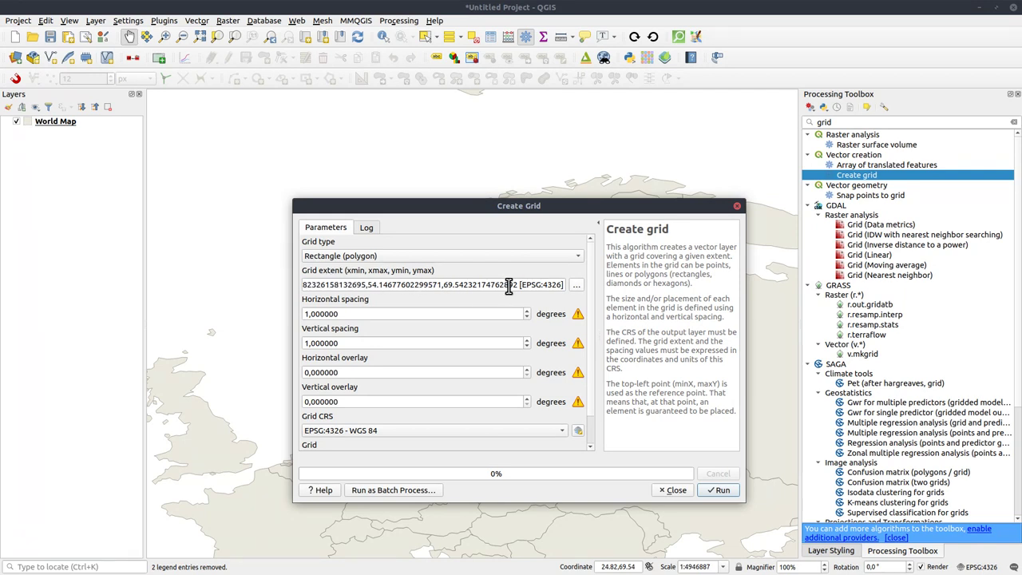
Trim the Create Grid extent values to 6,24,54,72.
drag(516, 285, 454, 284)
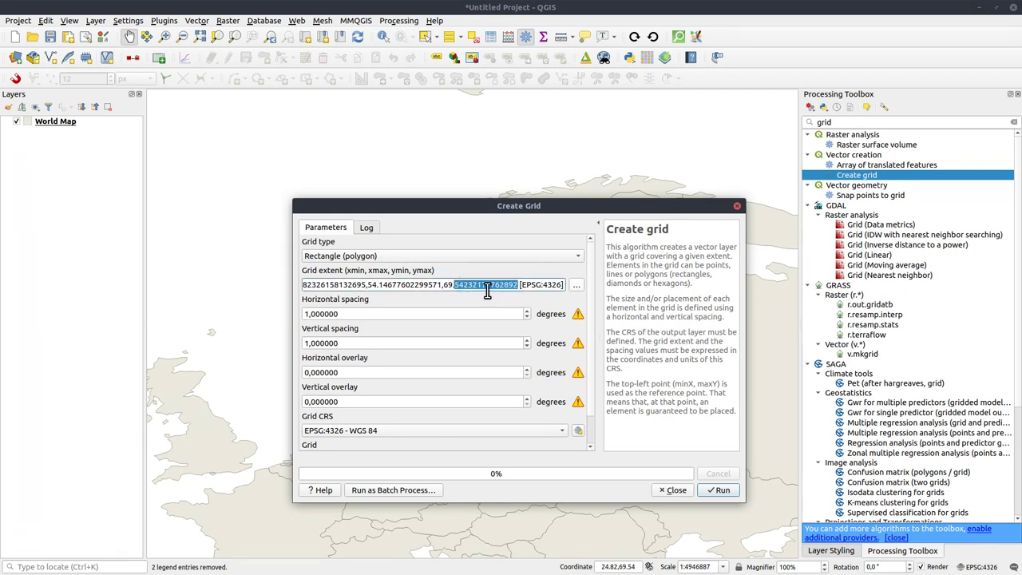
key(BackSpace)
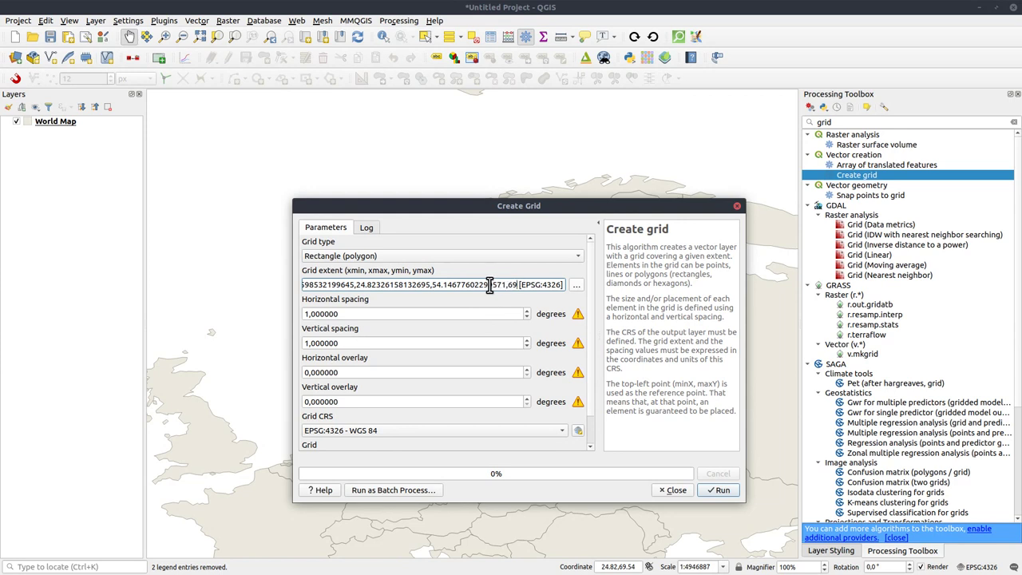
drag(506, 285, 312, 285)
key(BackSpace)
key(BackSpace)
key(BackSpace)
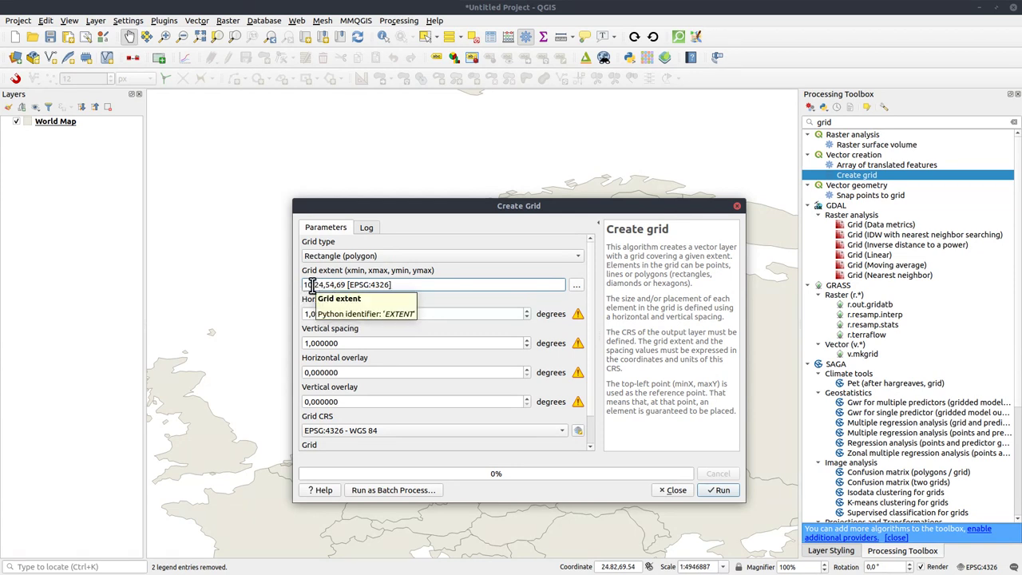
double_click(310, 285)
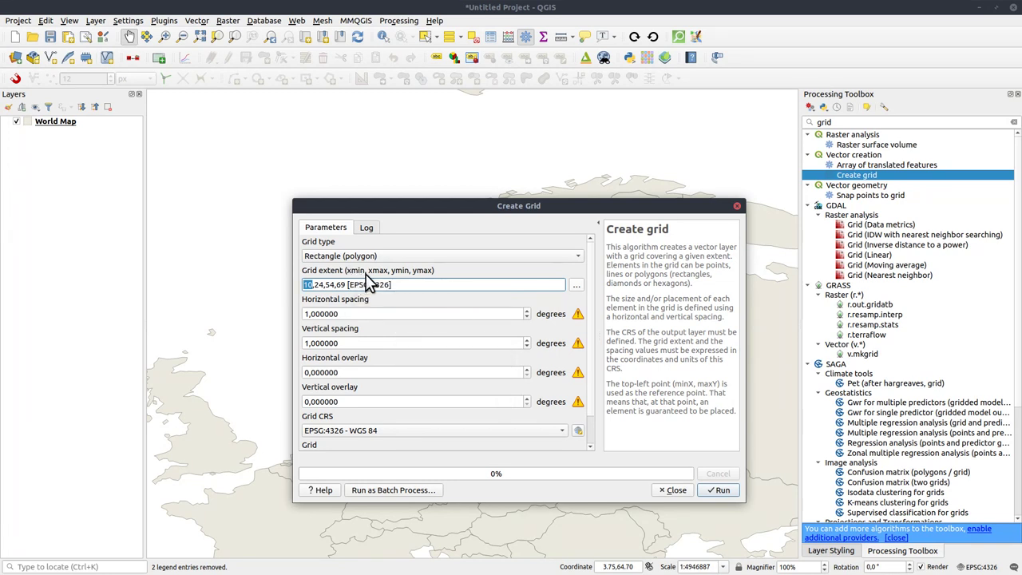
text(6)
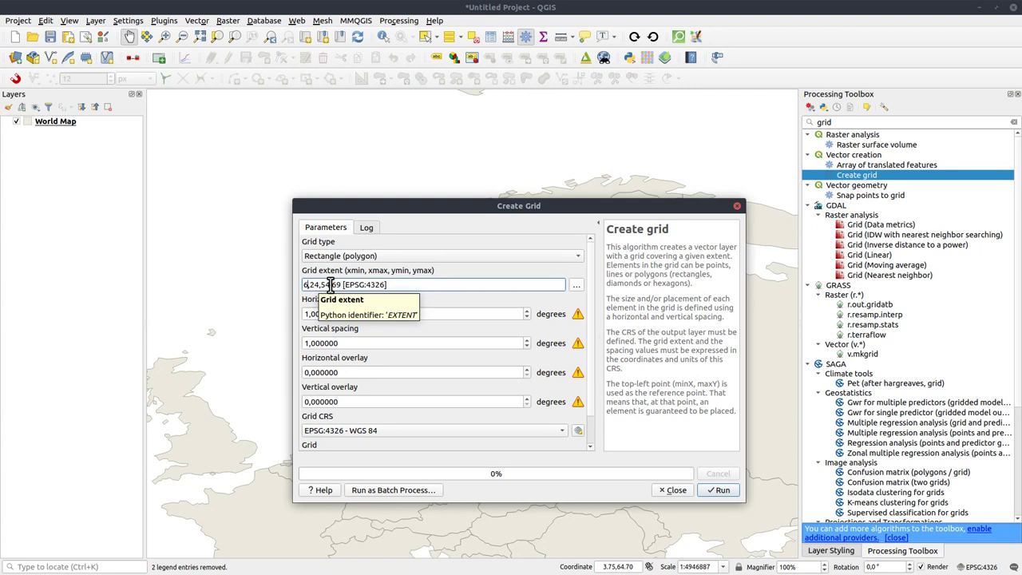
double_click(334, 284)
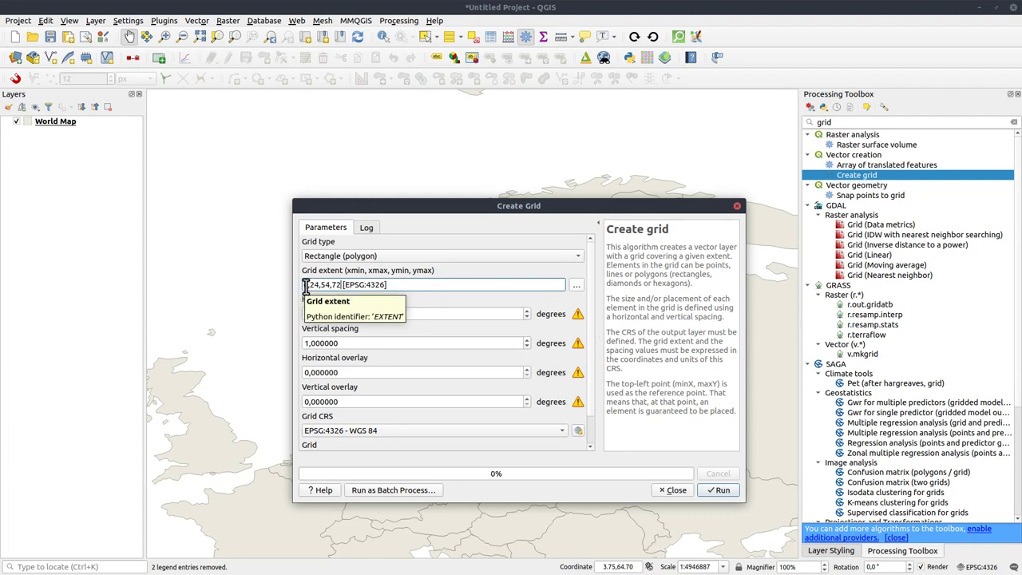
click(306, 286)
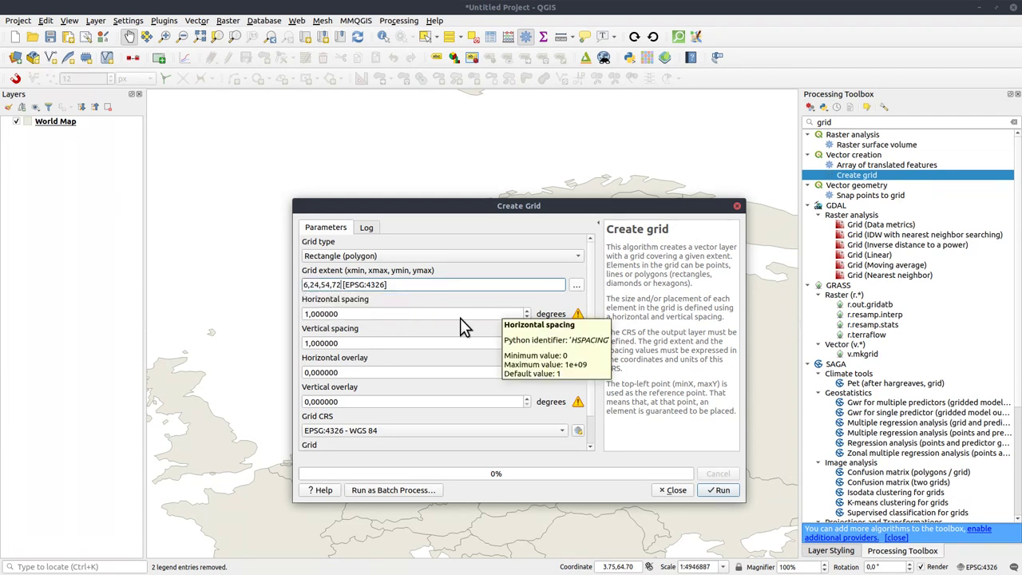
Set the grid's horizontal spacing to 6 and vertical spacing to 8 degrees.
click(352, 313)
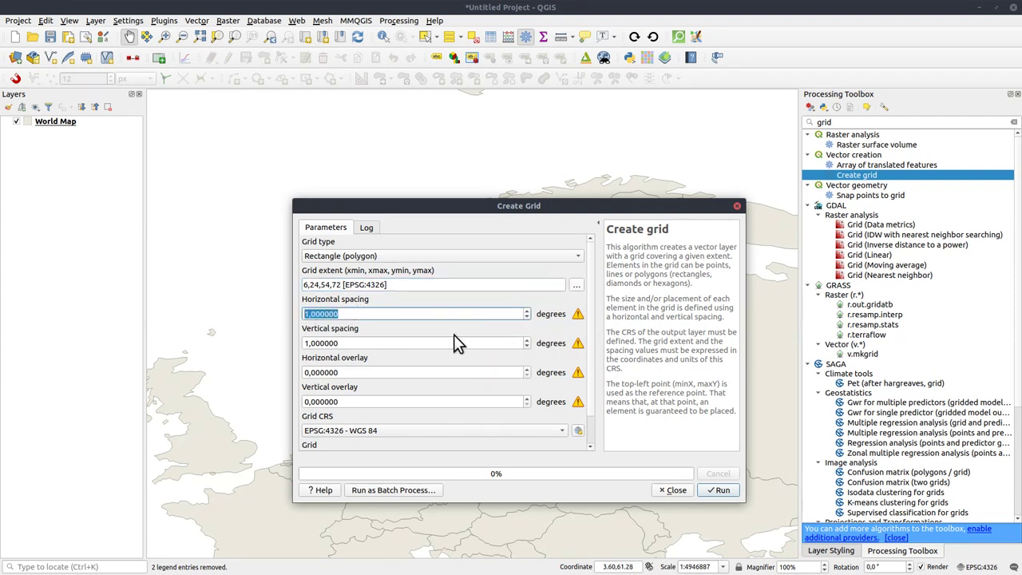
text(6)
drag(353, 342, 323, 342)
text(8)
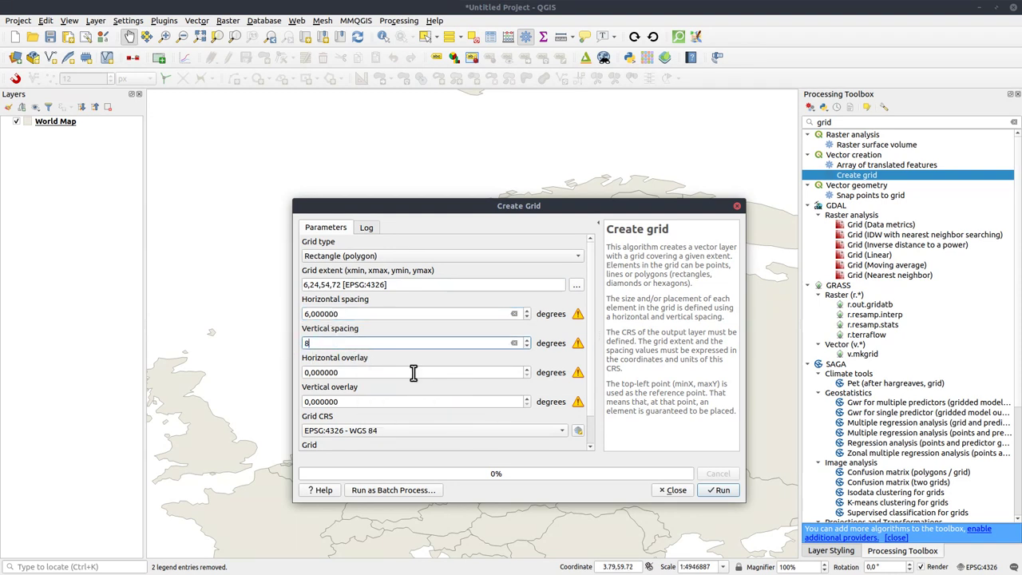
click(431, 364)
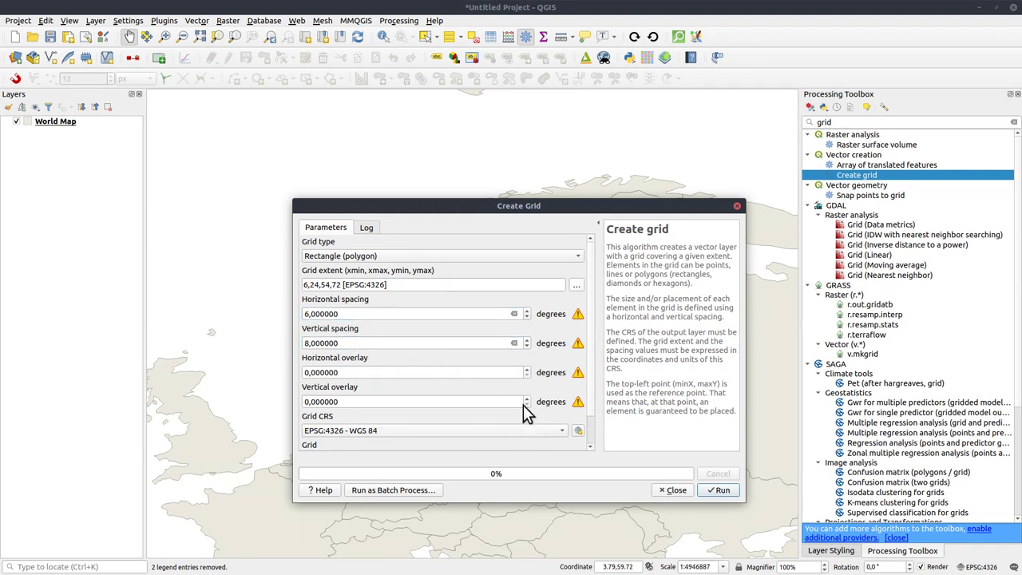
Run the grid creation and set the Grid layer's orange fill to 55.6% opacity.
click(725, 492)
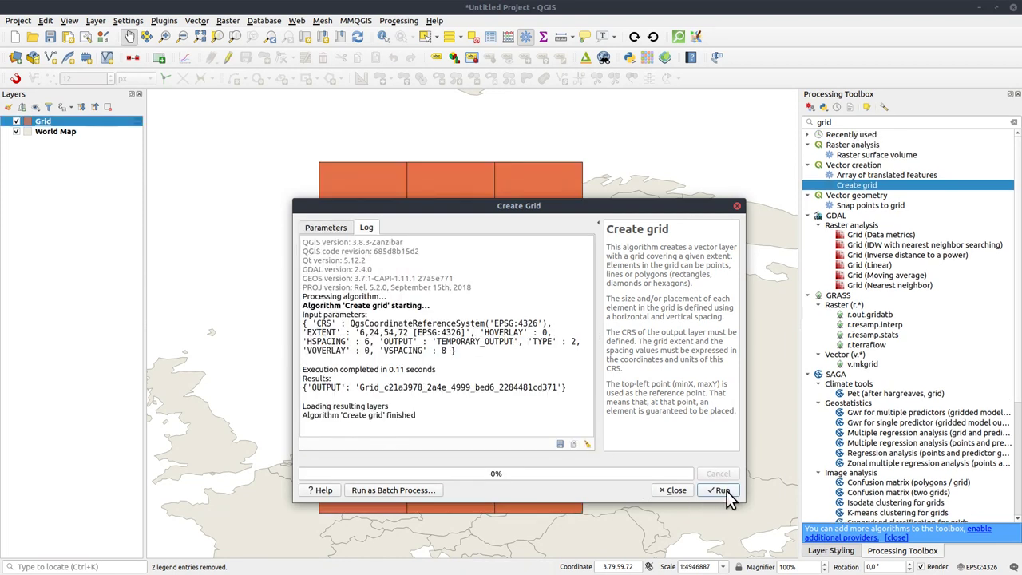
click(687, 490)
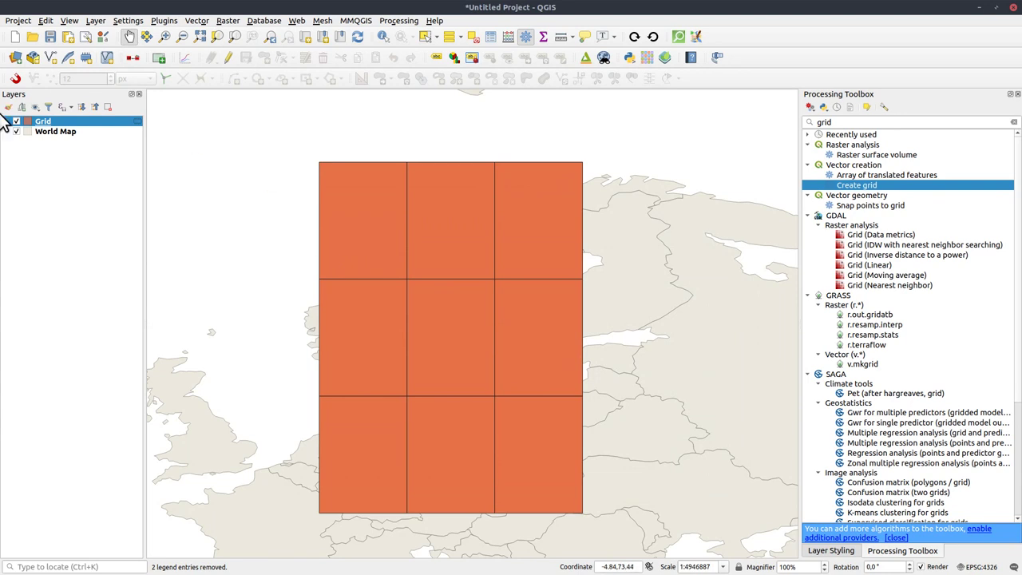
click(851, 550)
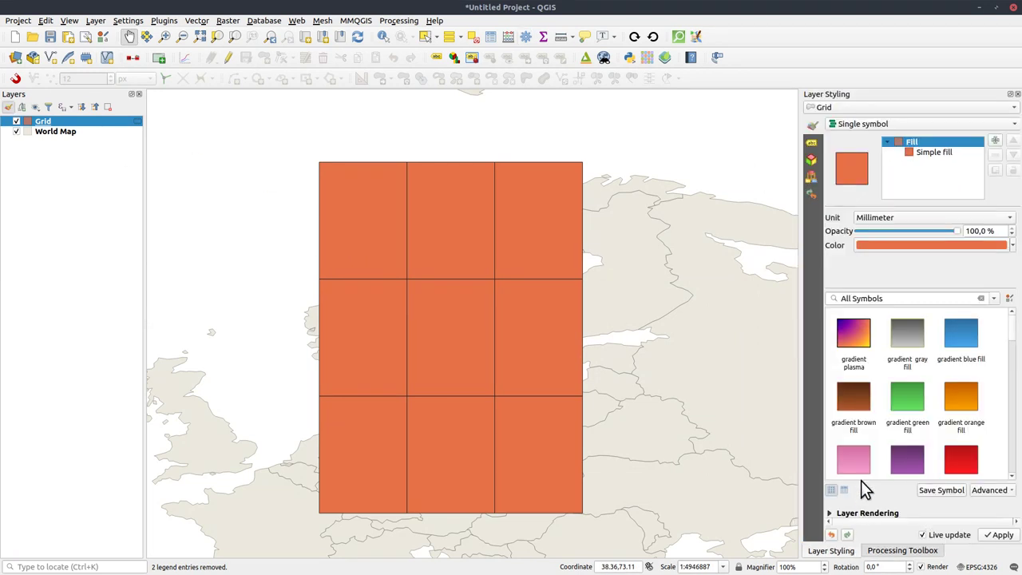
drag(956, 230, 912, 230)
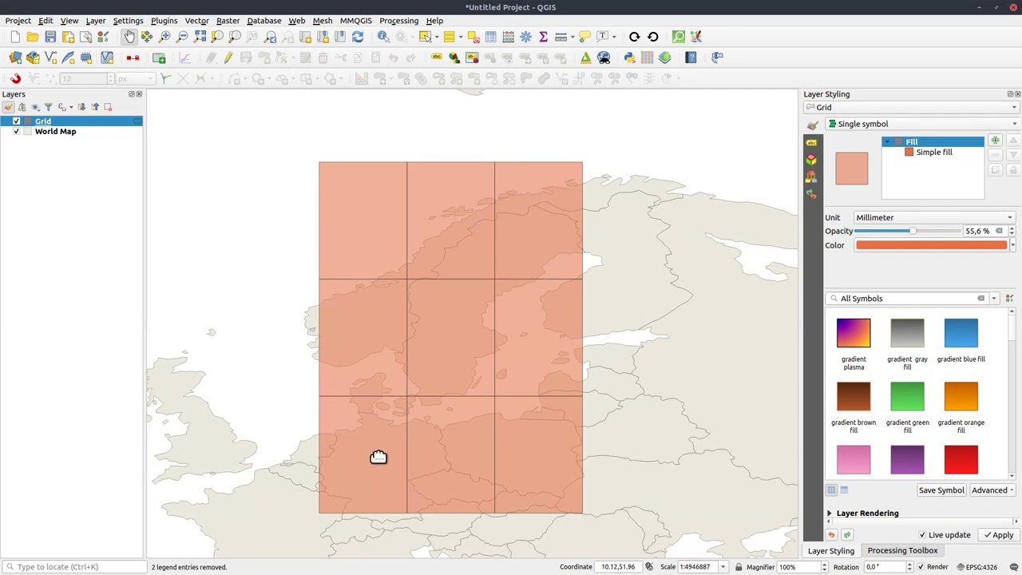
Run Densify by interval on the Grid layer with a 0.1-degree interval.
click(885, 551)
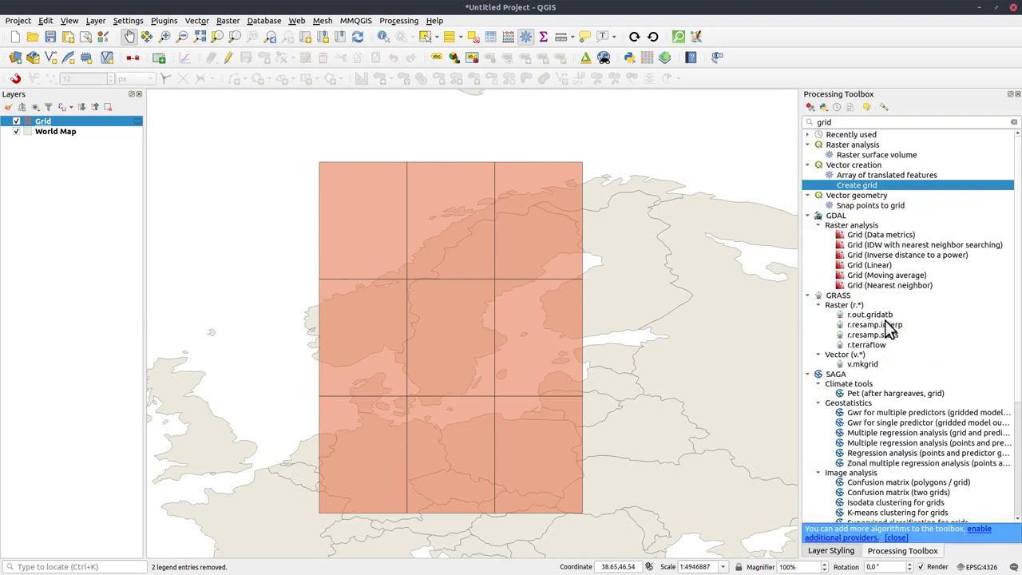
double_click(849, 122)
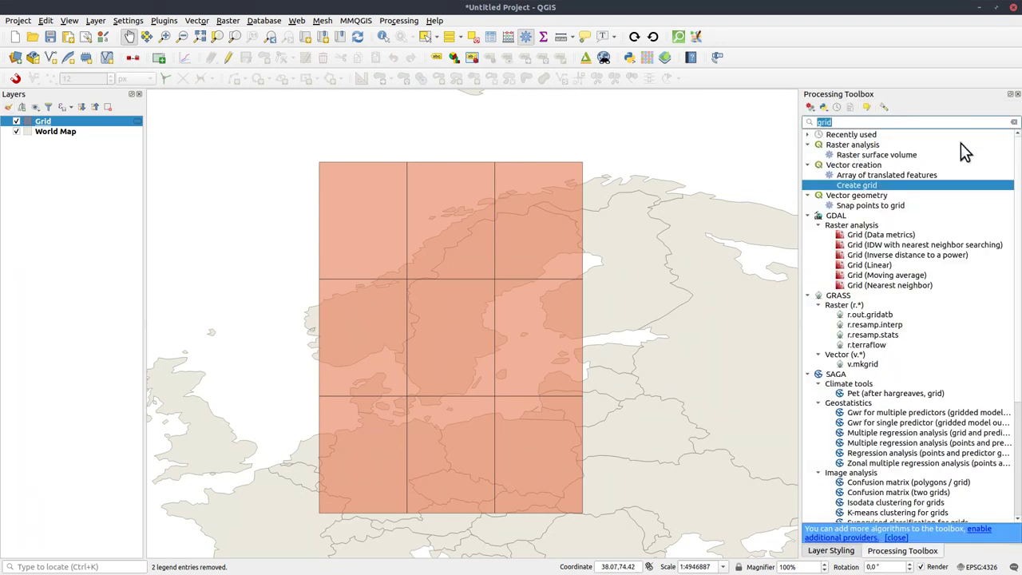
key(BackSpace)
click(808, 134)
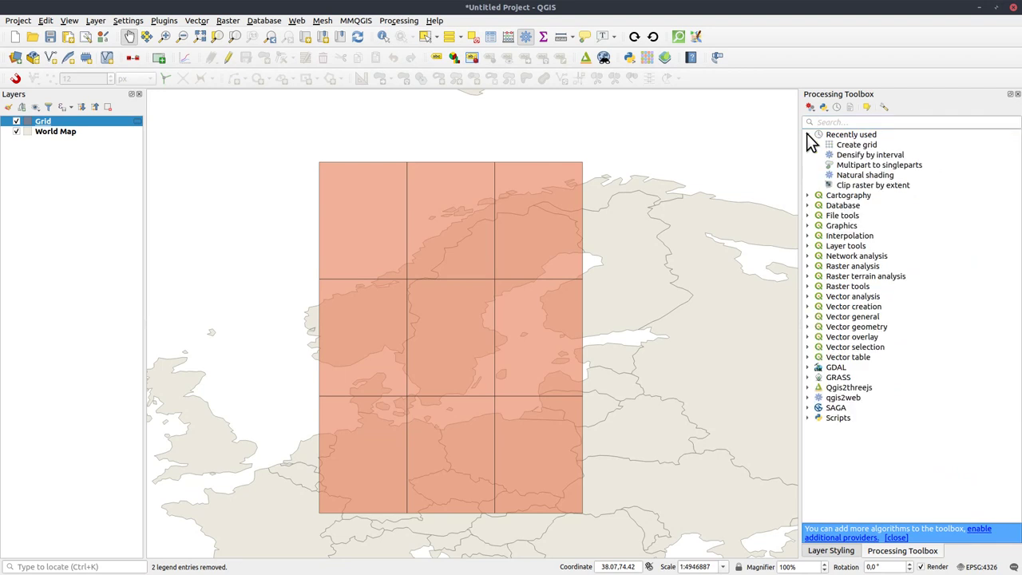
double_click(862, 155)
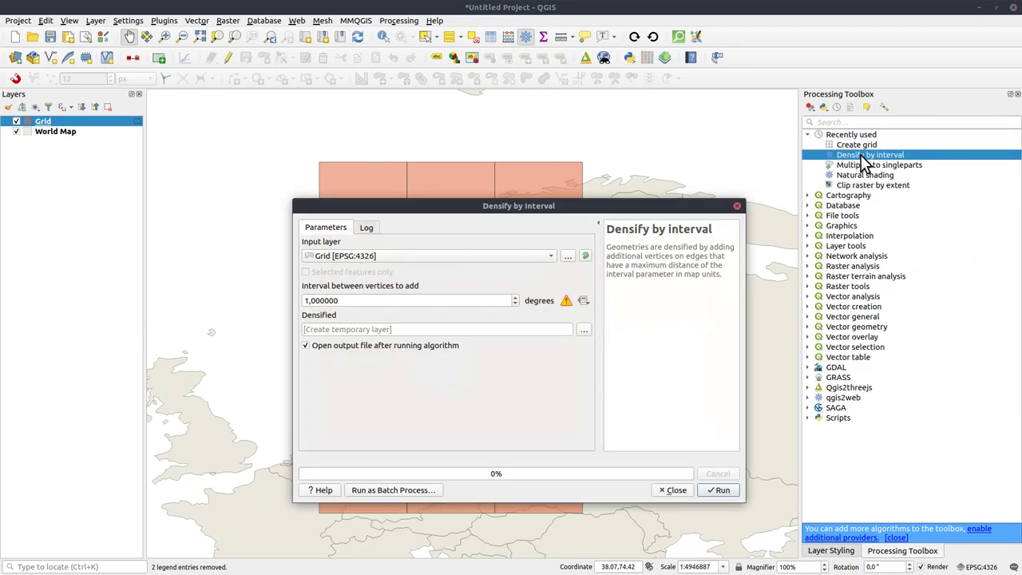
drag(372, 300, 288, 301)
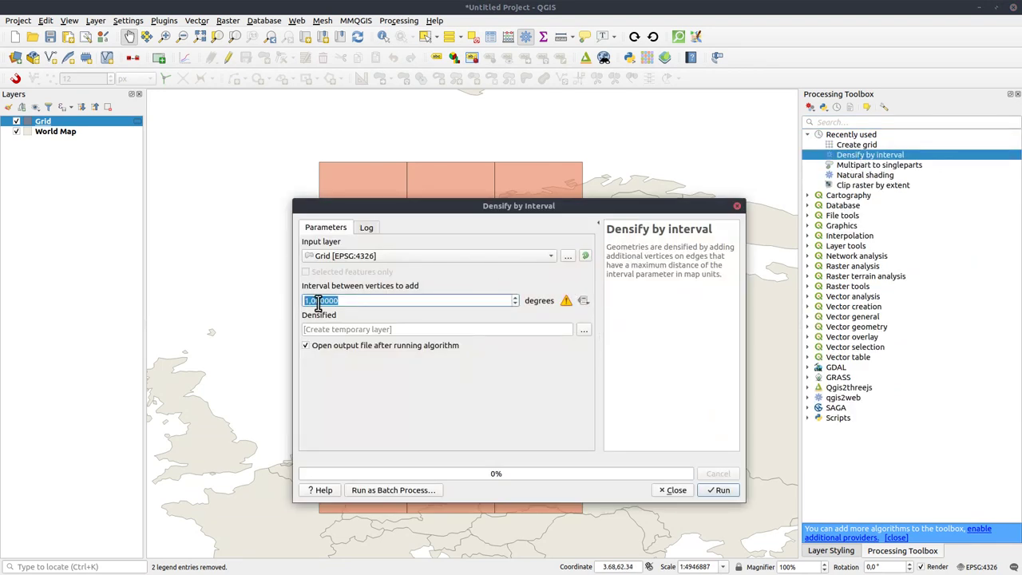
text(0,1)
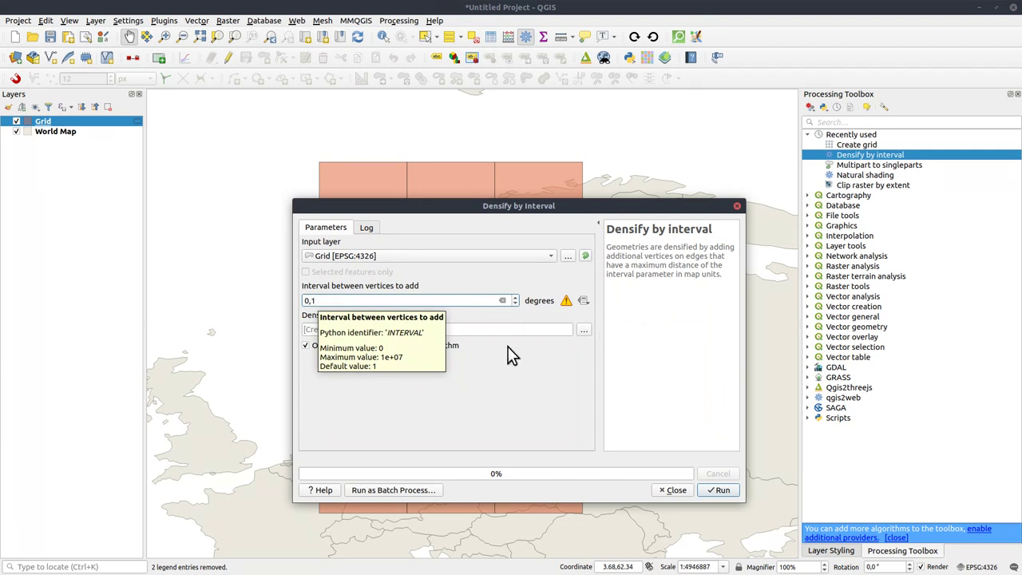
click(496, 386)
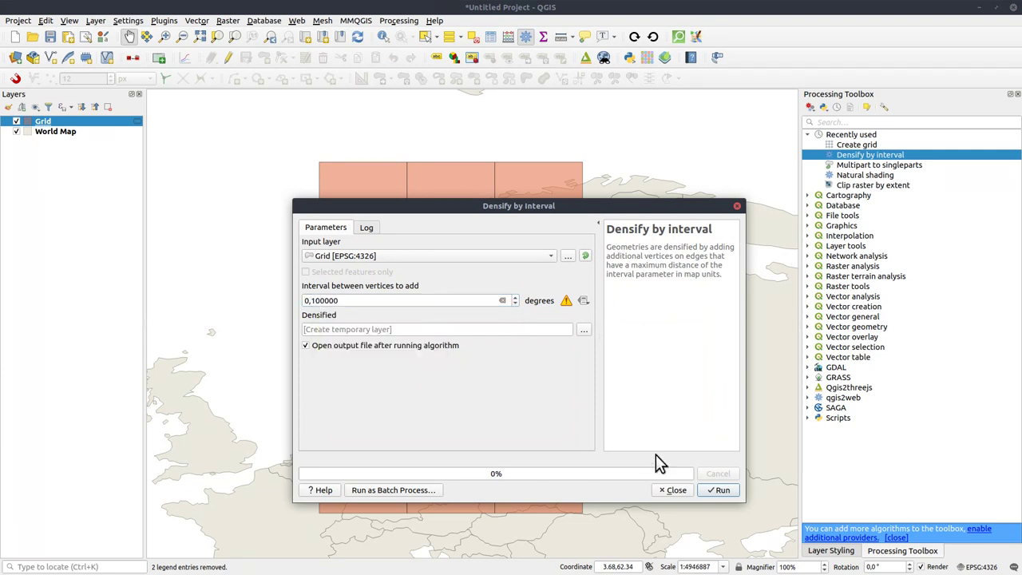
click(722, 490)
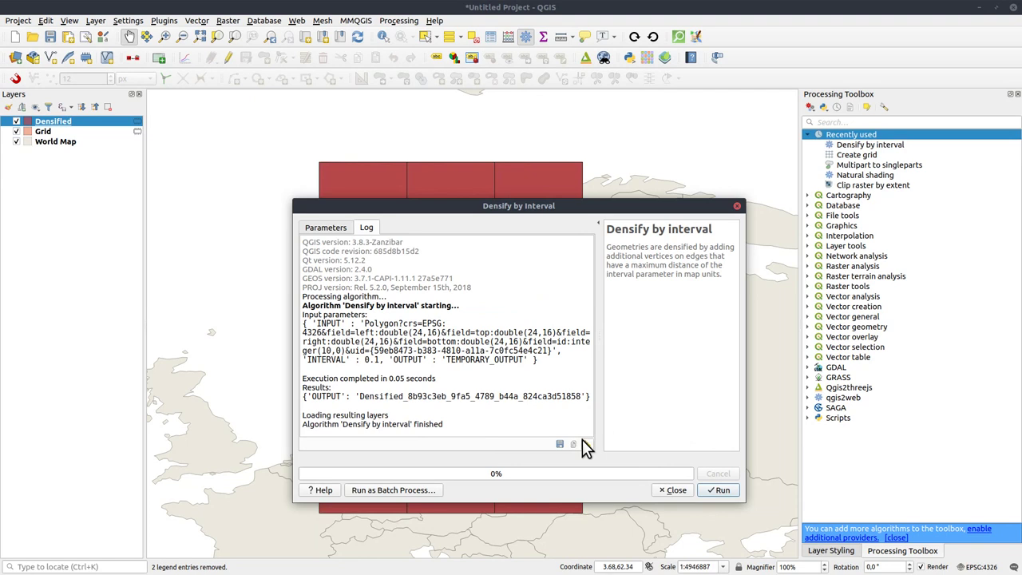
click(676, 490)
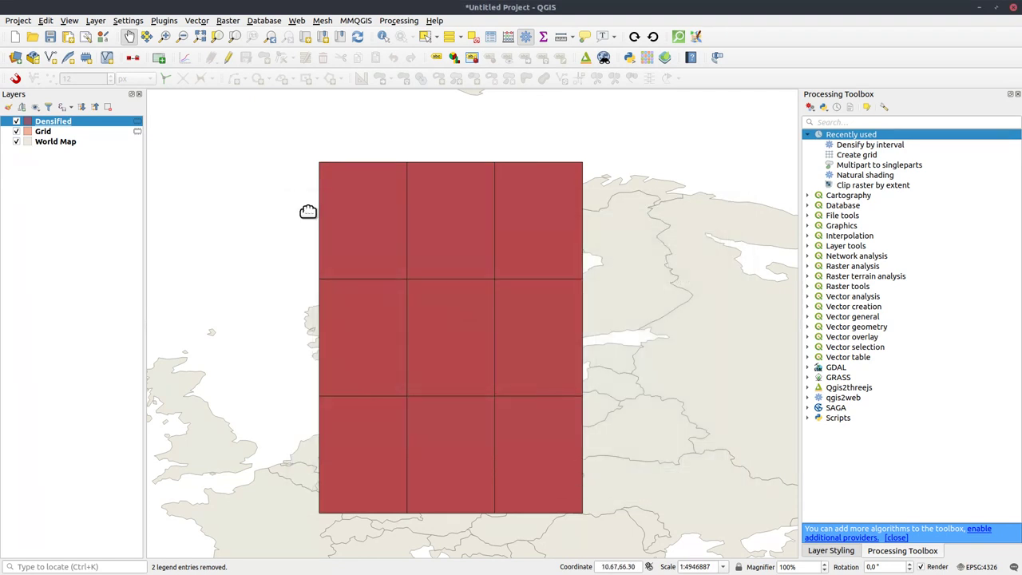
Delete the original Grid layer from the project.
click(43, 132)
key(Delete)
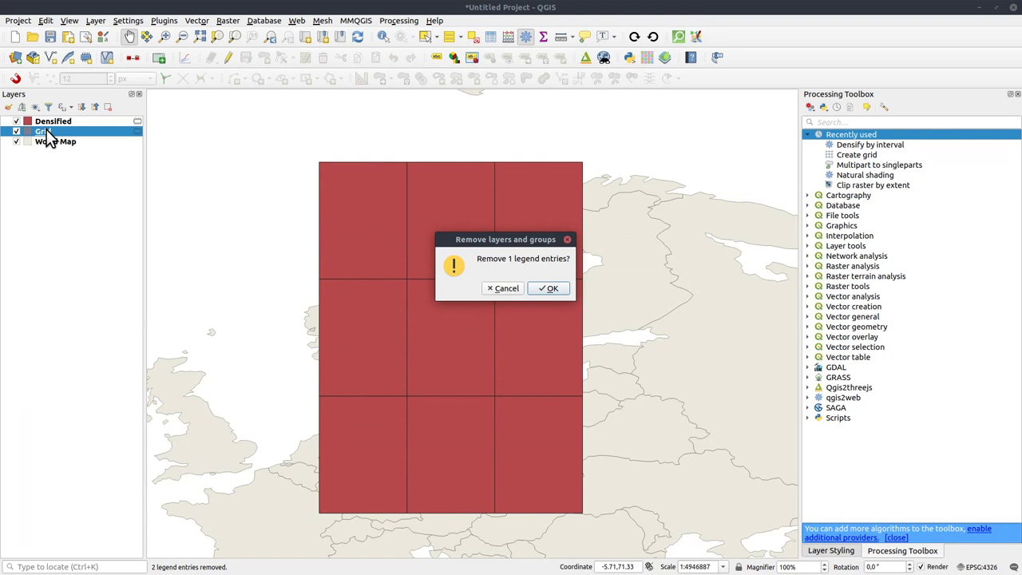
key(Return)
Rename the Densified layer to 'UTM zones'.
click(57, 122)
click(59, 123)
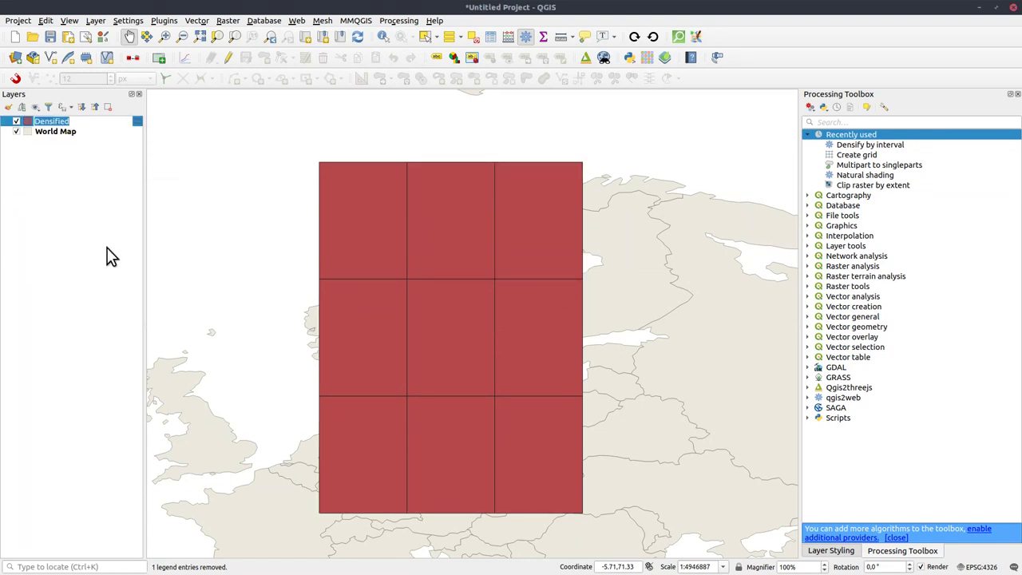
text(UTM zones)
Commit the name 'UTM zones' and set its red fill to 58.8% opacity.
key(Return)
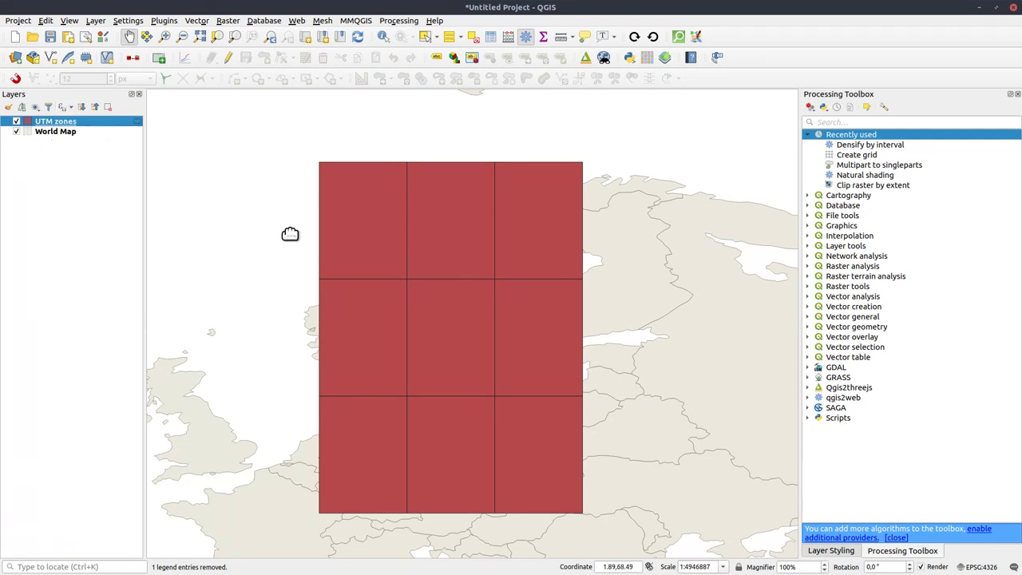
click(838, 553)
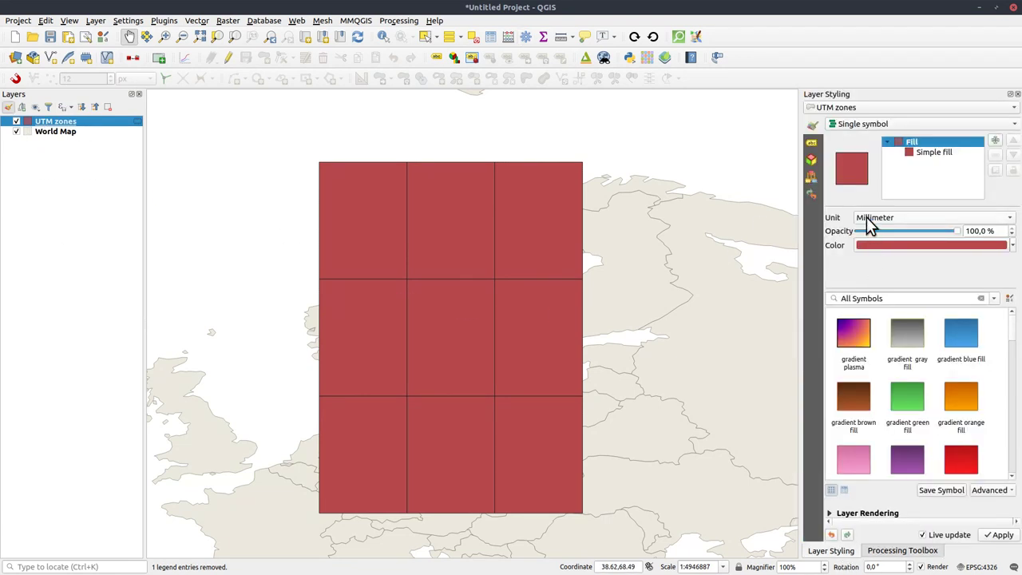
drag(956, 232, 915, 237)
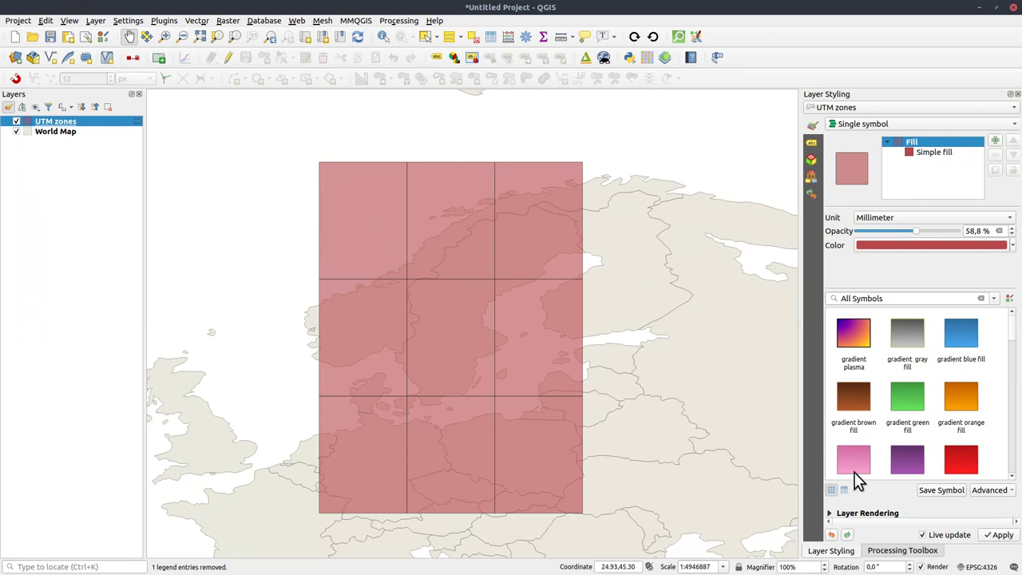
Set the project CRS to WGS 84 / UTM zone 32N (EPSG:32632).
click(986, 567)
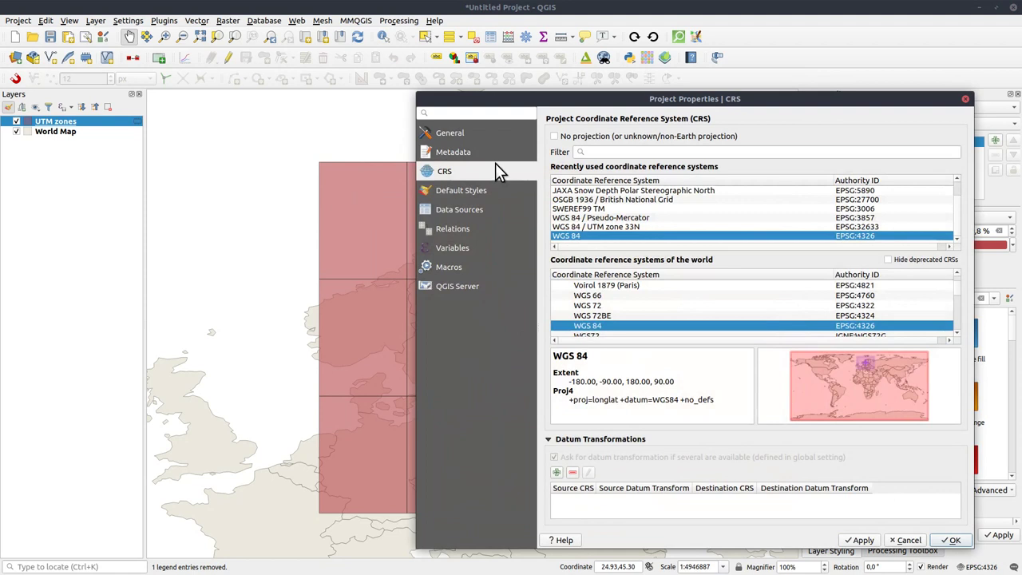
click(615, 228)
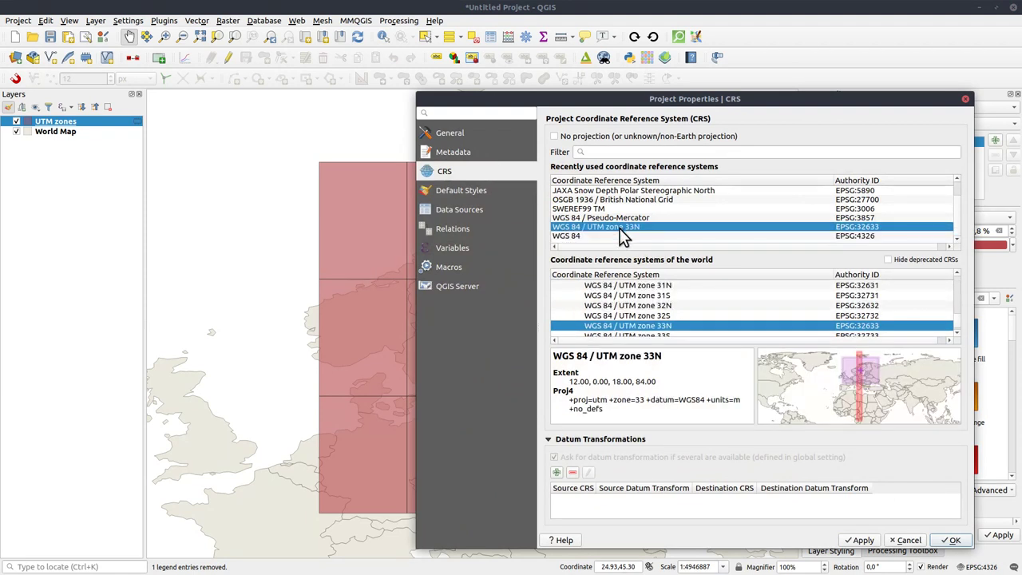
click(653, 305)
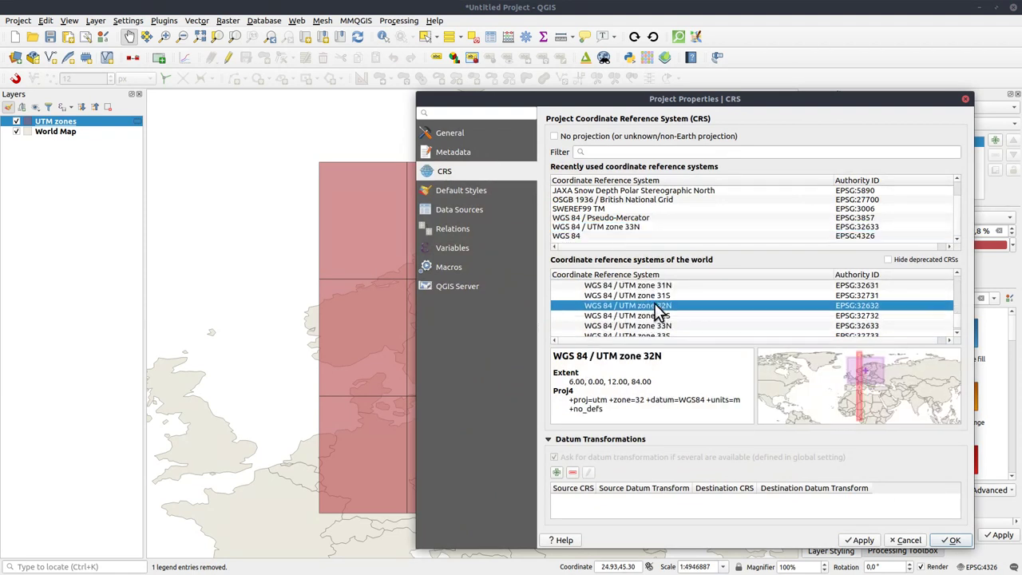
click(950, 540)
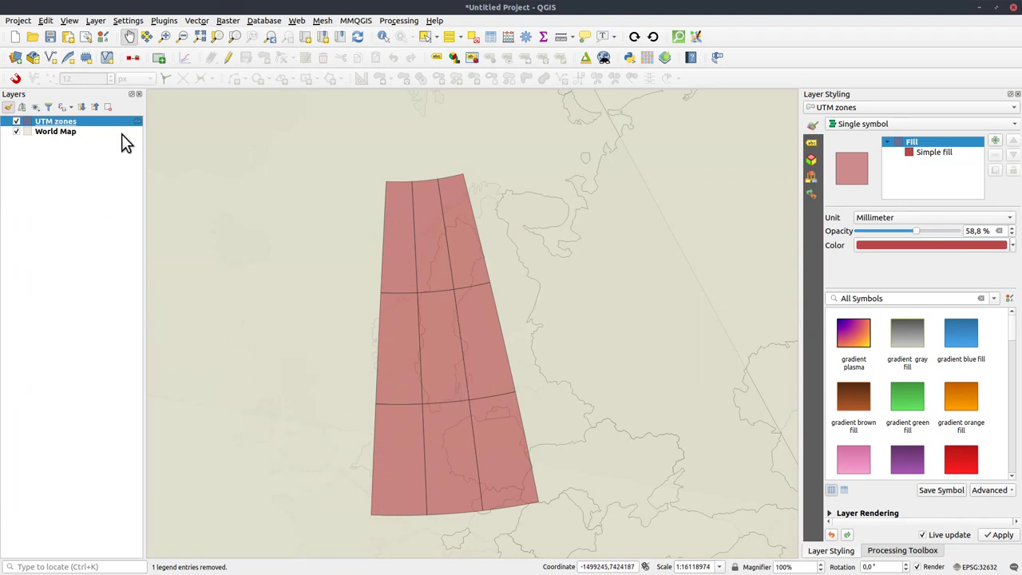
Apply the filter "id" <= 3 to the UTM zones layer, testing it first.
right_click(67, 123)
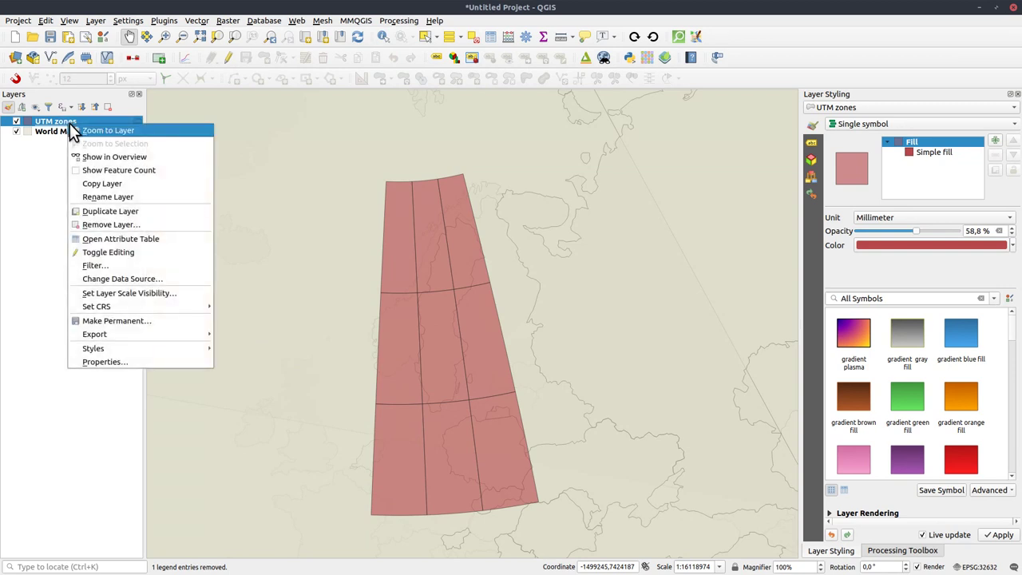
click(89, 265)
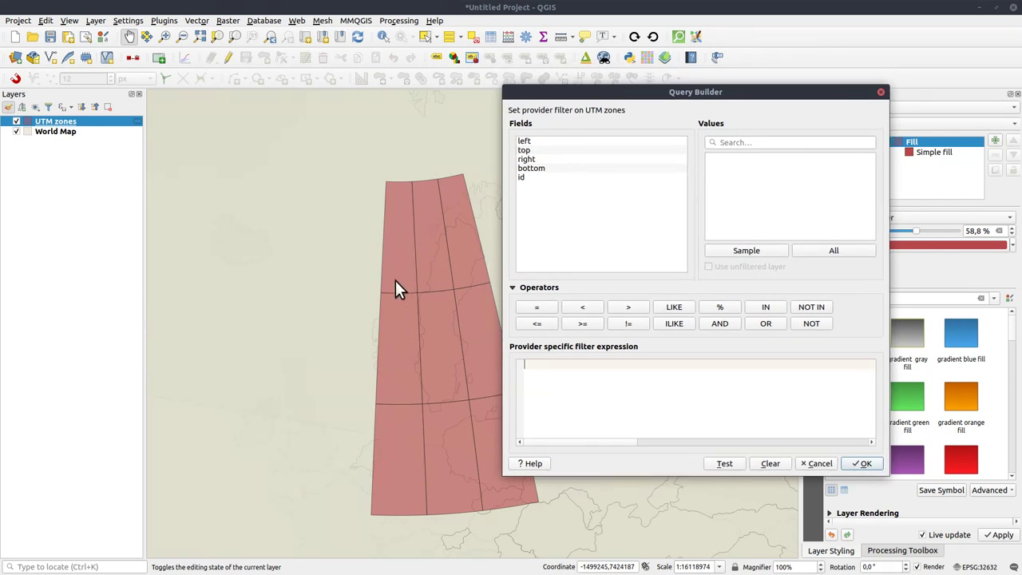
click(521, 178)
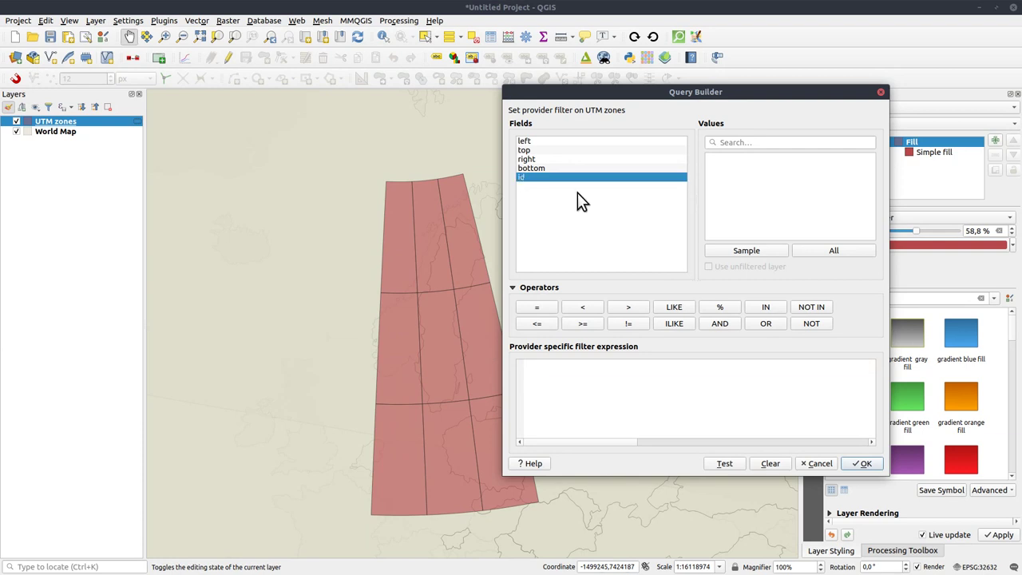
click(765, 251)
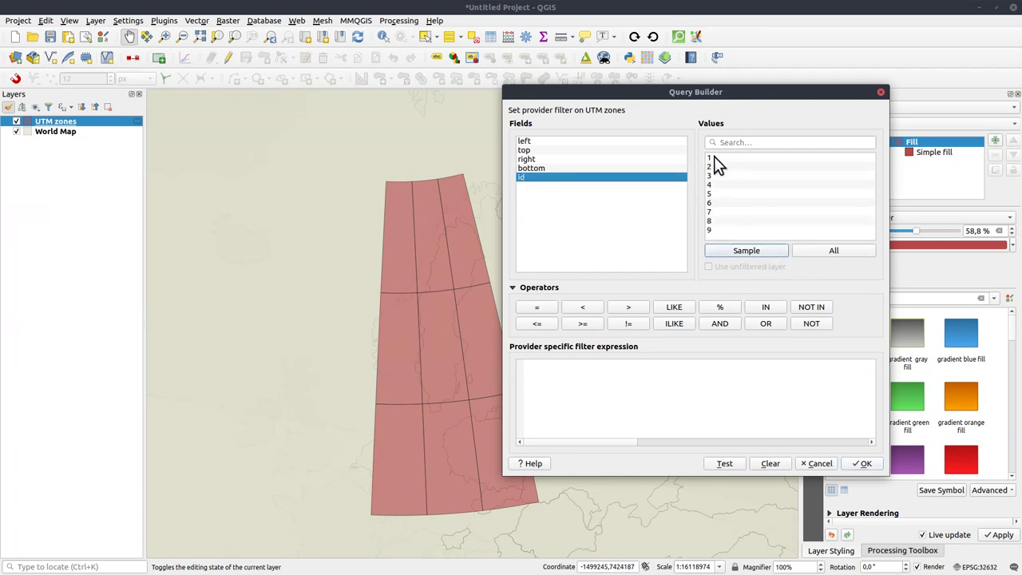
double_click(531, 178)
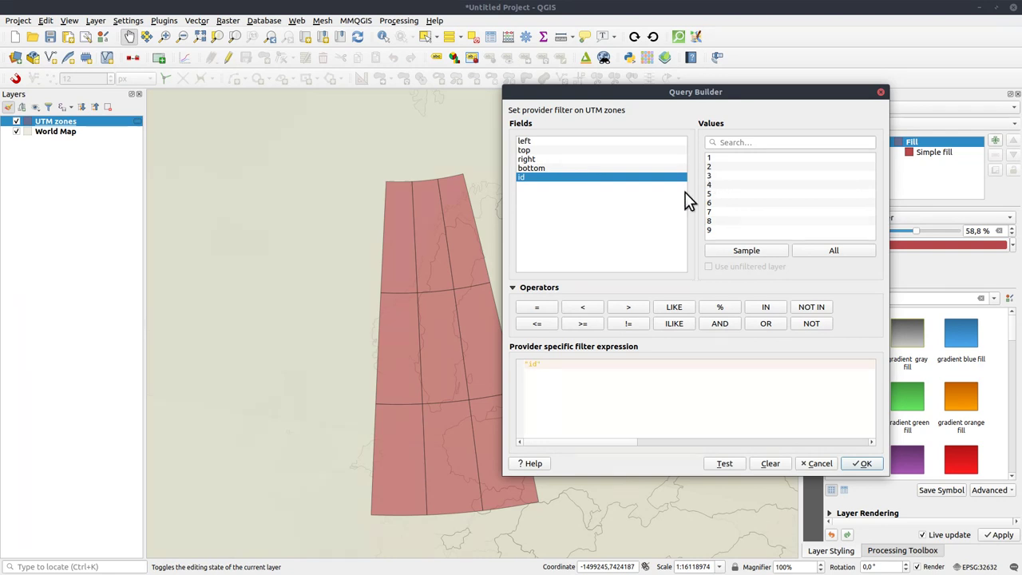
click(538, 324)
text(3)
click(730, 460)
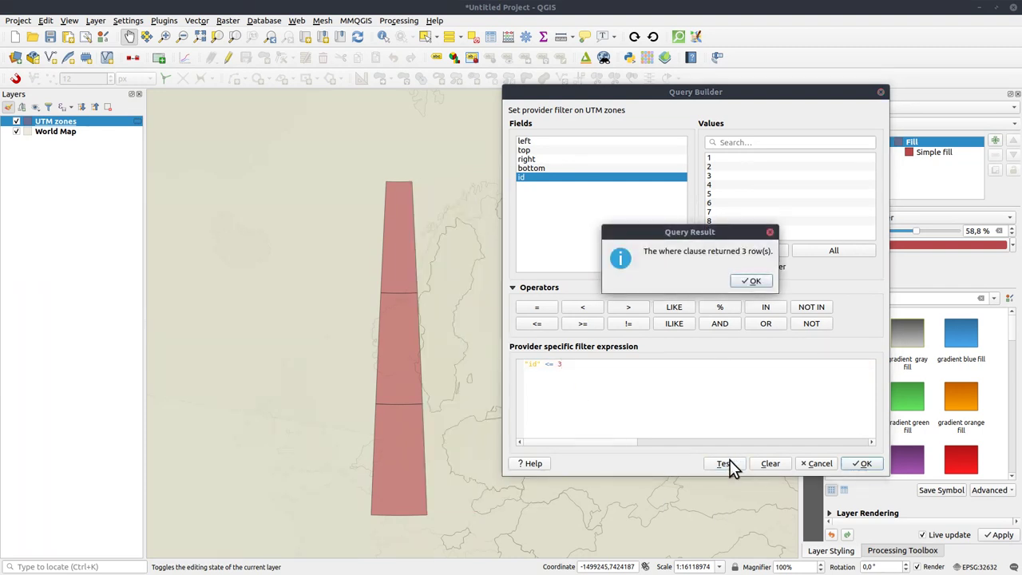
click(757, 281)
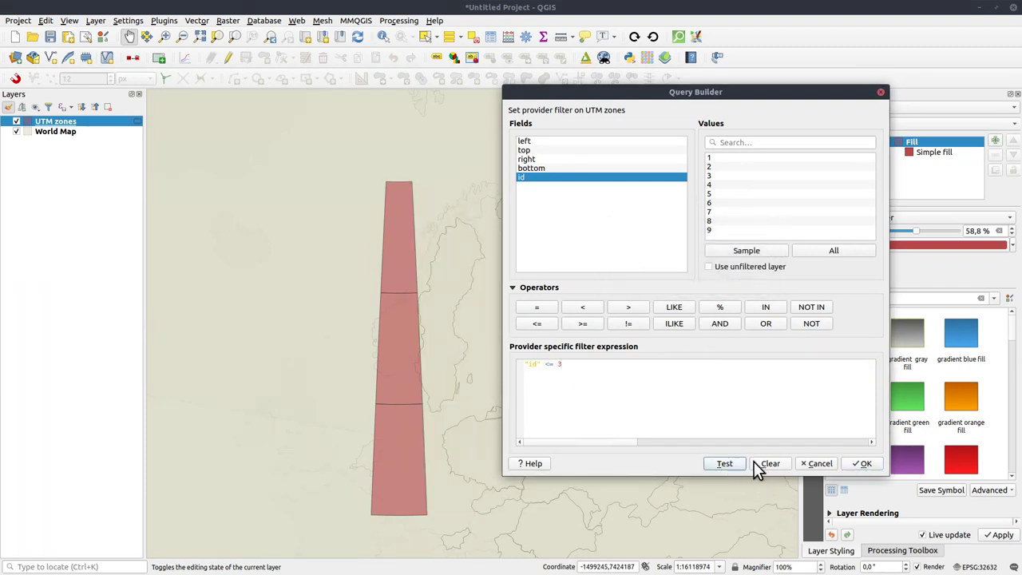
click(860, 464)
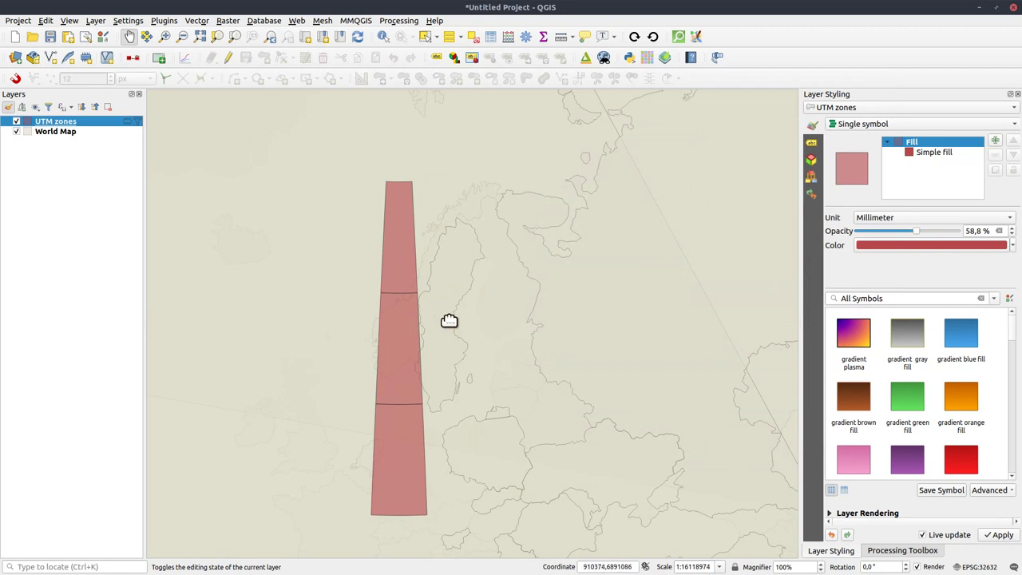
Start a Line-type Create grid with its extent drawn around the zone strip.
drag(431, 394, 463, 381)
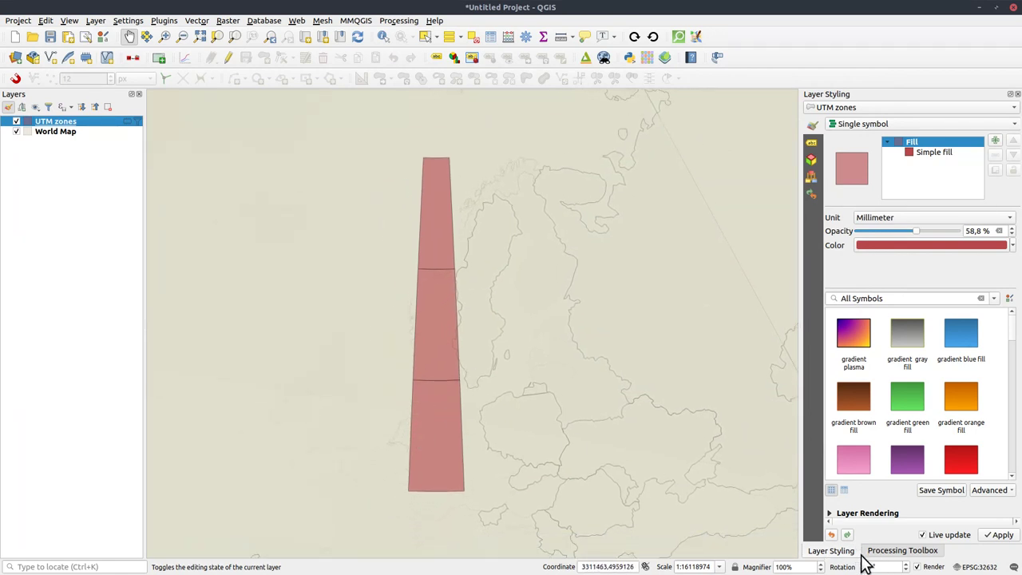
click(899, 550)
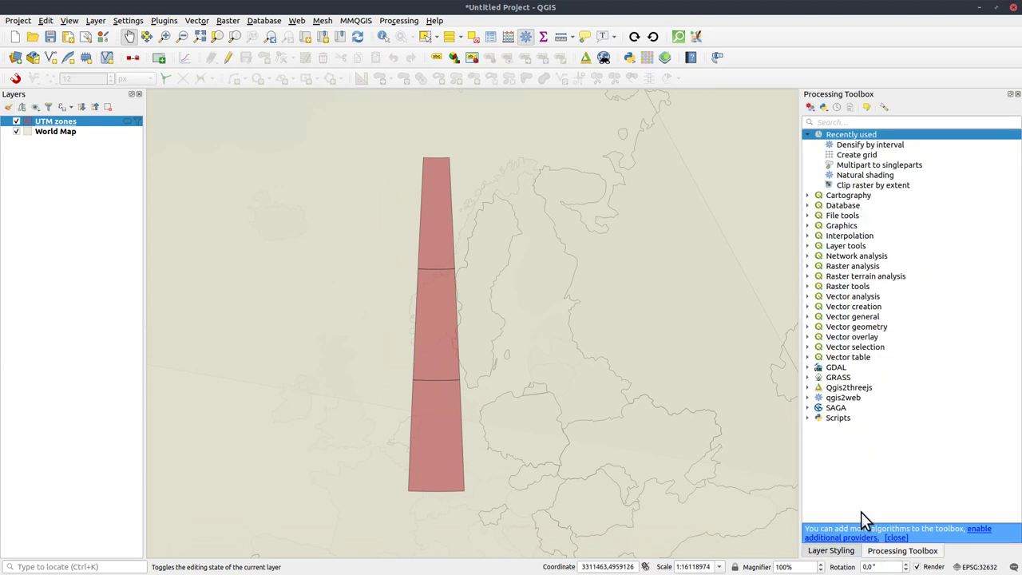
double_click(852, 155)
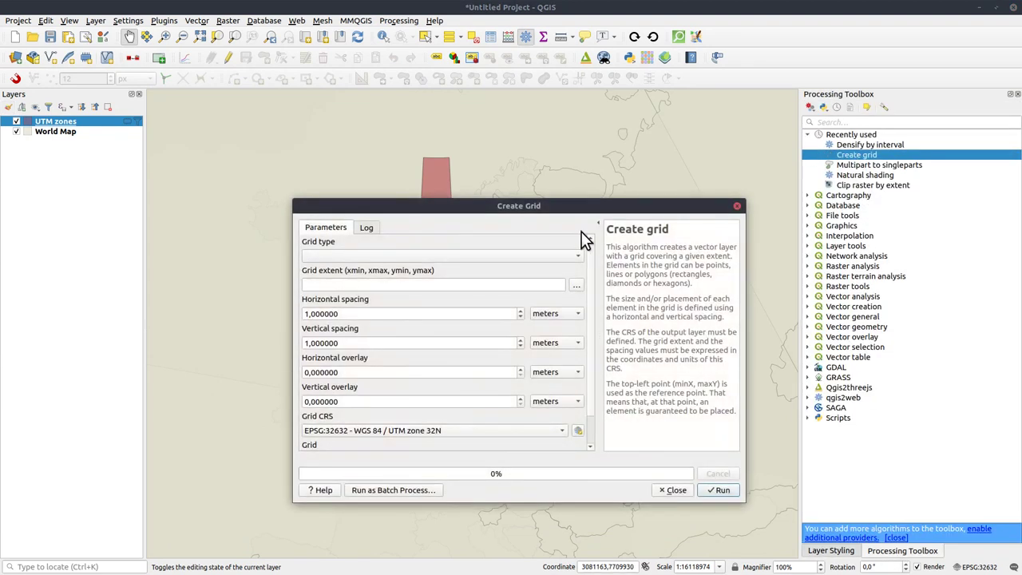
click(568, 258)
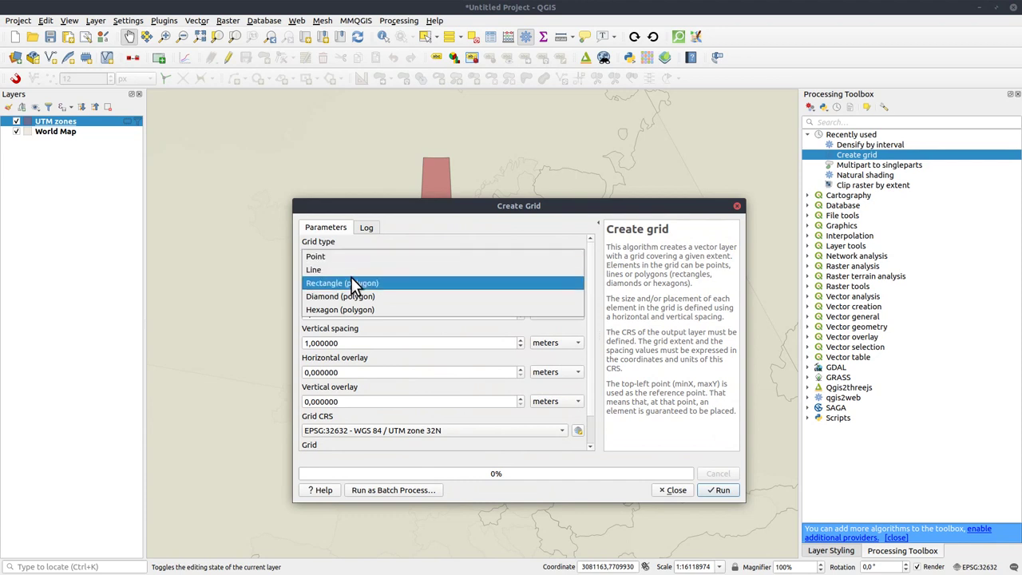
click(344, 273)
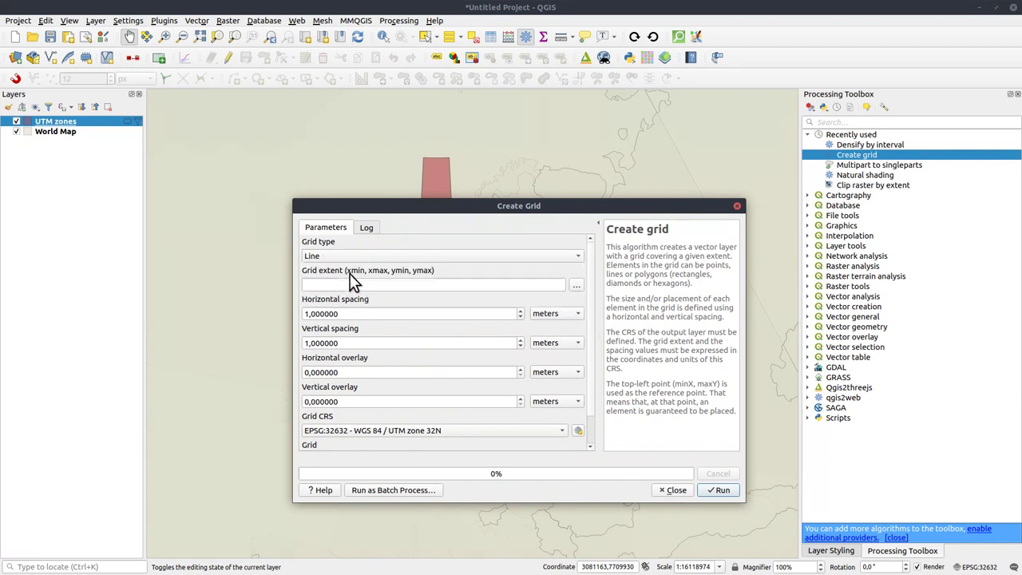
click(576, 285)
click(625, 308)
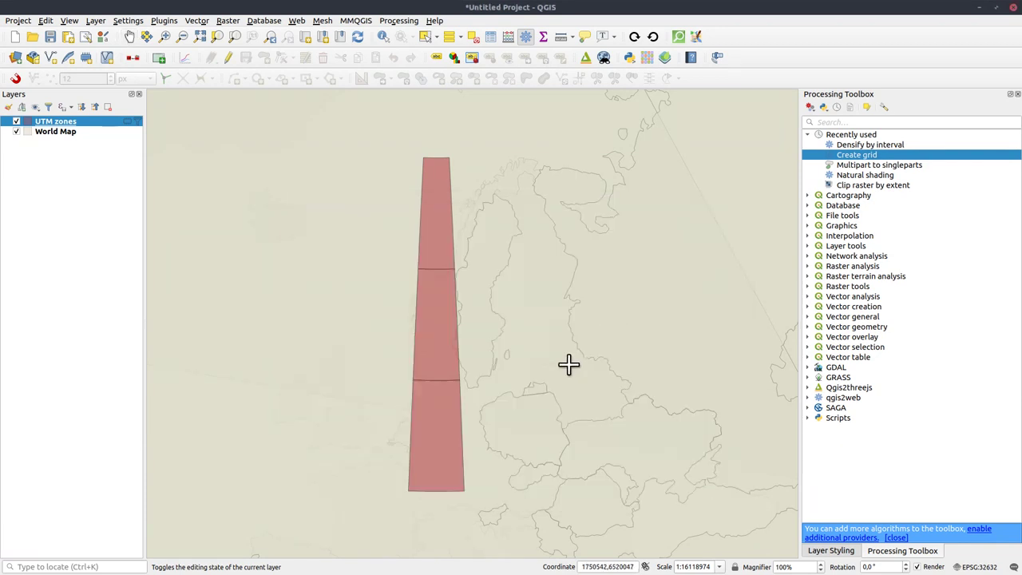
drag(404, 496, 466, 155)
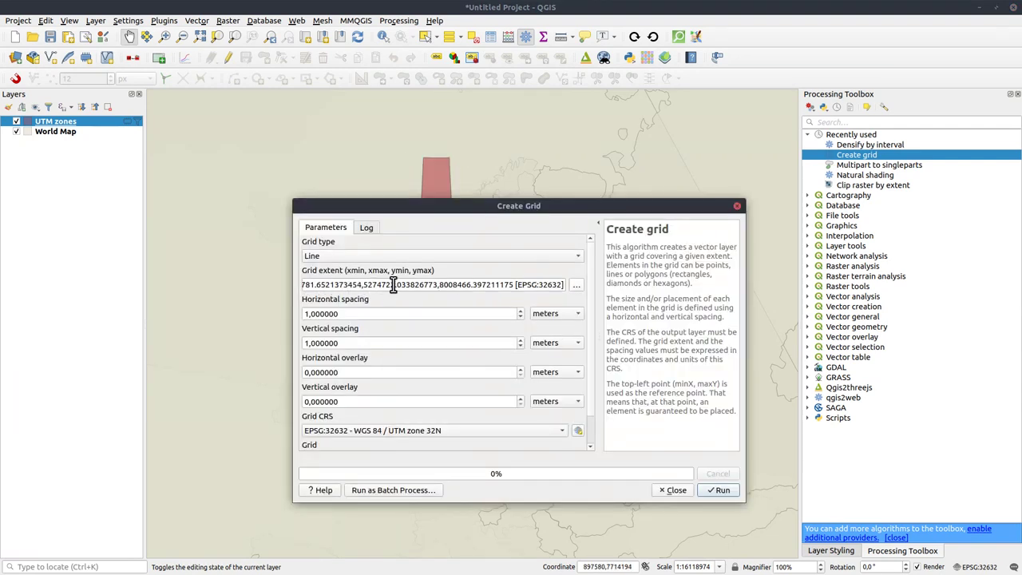
Remove the extent decimals, leaving 249328,739781,5274722,8008466.
double_click(492, 287)
key(BackSpace)
key(BackSpace)
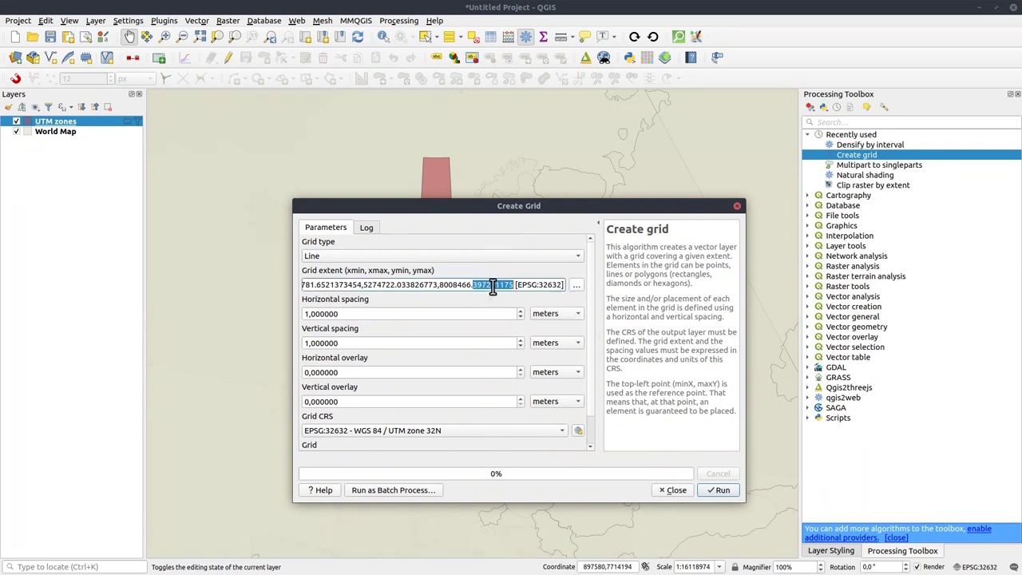
double_click(463, 289)
key(BackSpace)
key(BackSpace)
double_click(427, 286)
key(BackSpace)
key(BackSpace)
key(BackSpace)
double_click(357, 286)
key(BackSpace)
key(BackSpace)
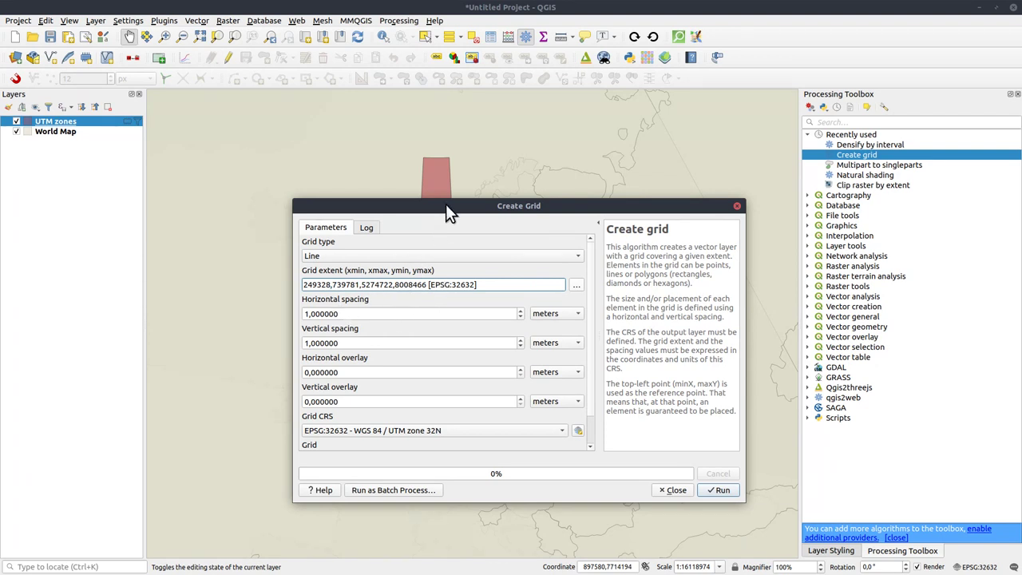
Round the grid extent to 249000,739000,5274000,8008000.
drag(445, 205, 471, 184)
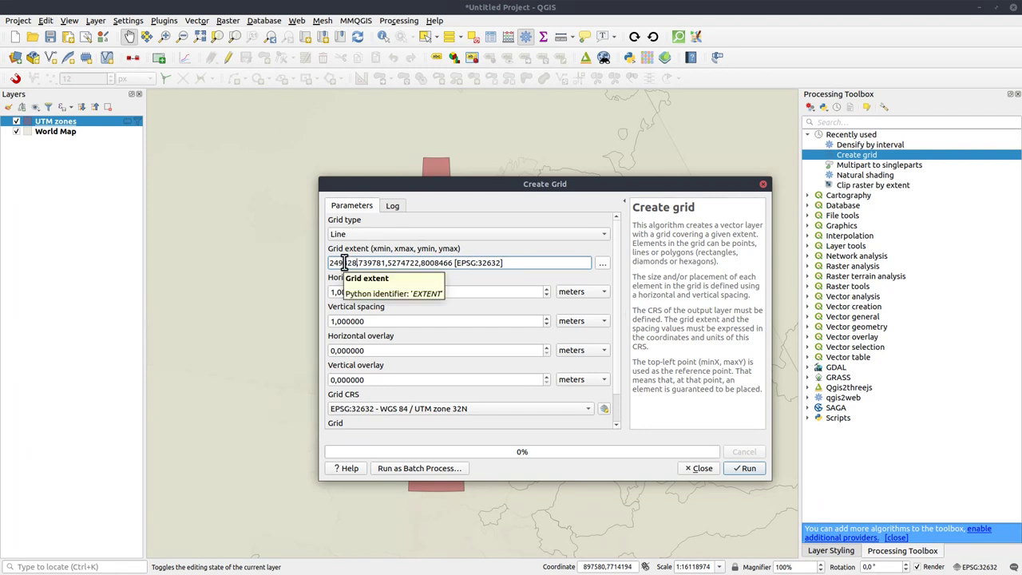
drag(342, 262, 358, 263)
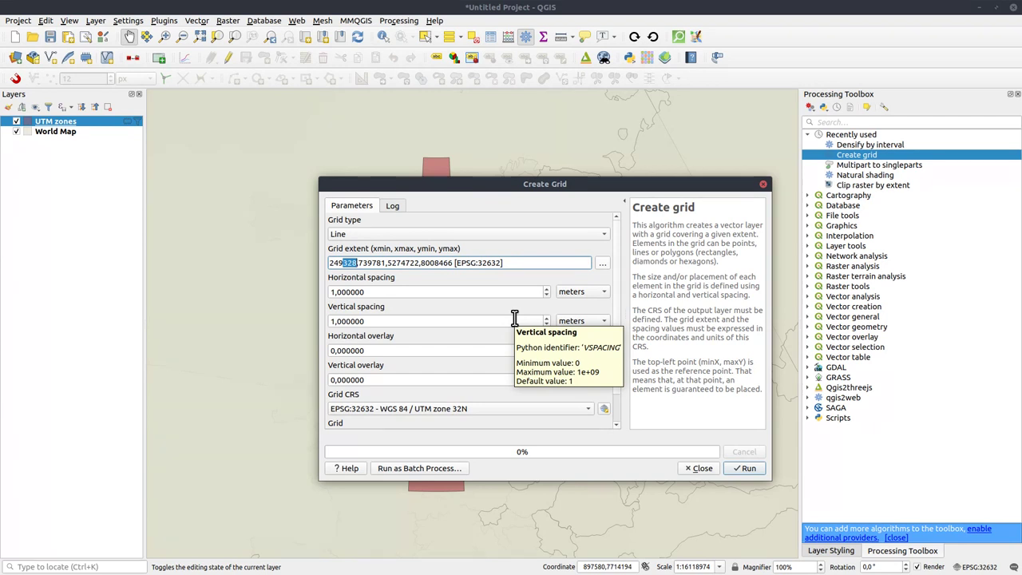
text(000)
drag(372, 263, 381, 263)
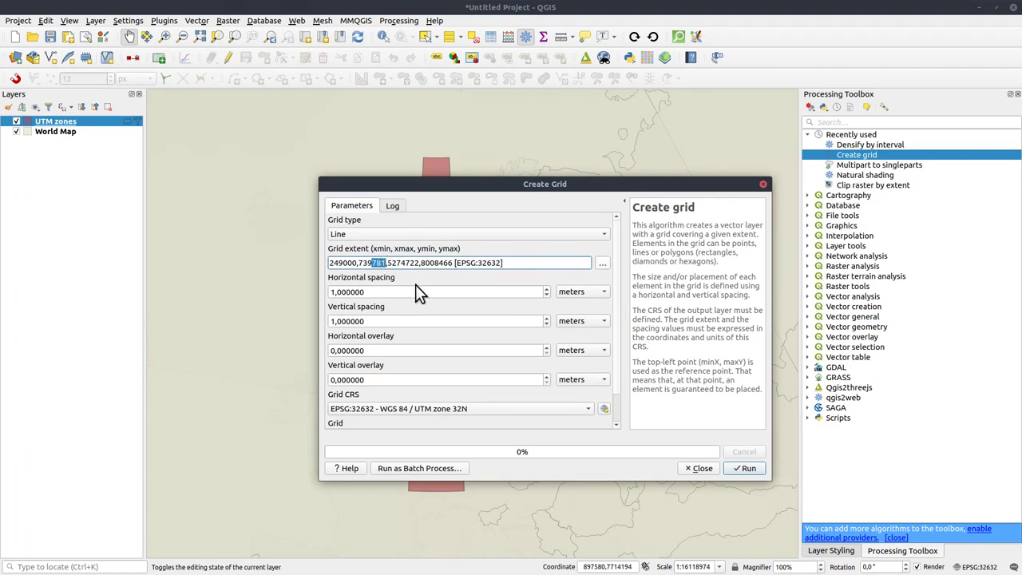
text(000)
drag(405, 262, 450, 265)
text(000,8008000)
Set horizontal and vertical spacing to 1000 m and generate the grid.
click(335, 291)
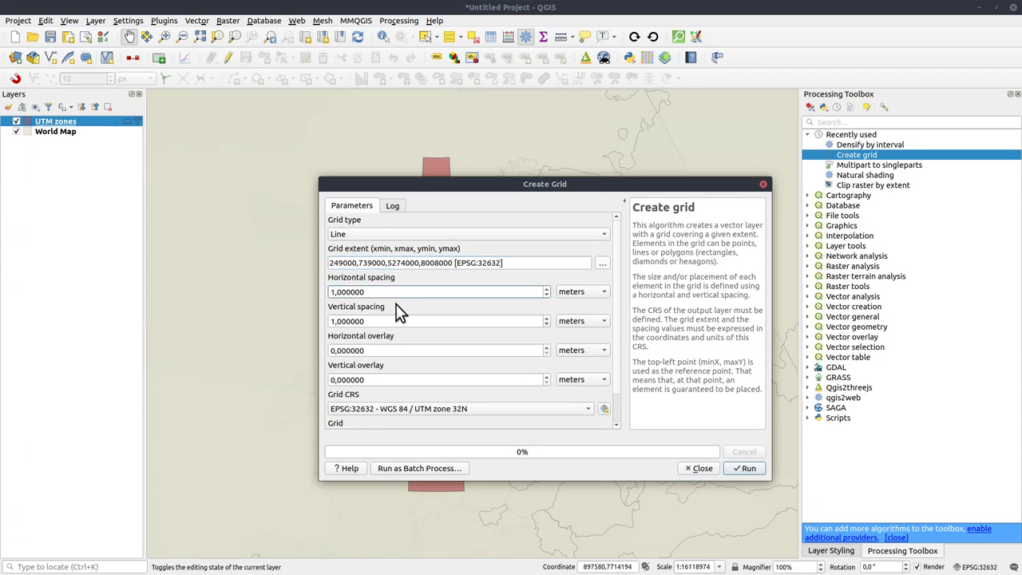
text(000)
click(336, 320)
text(00)
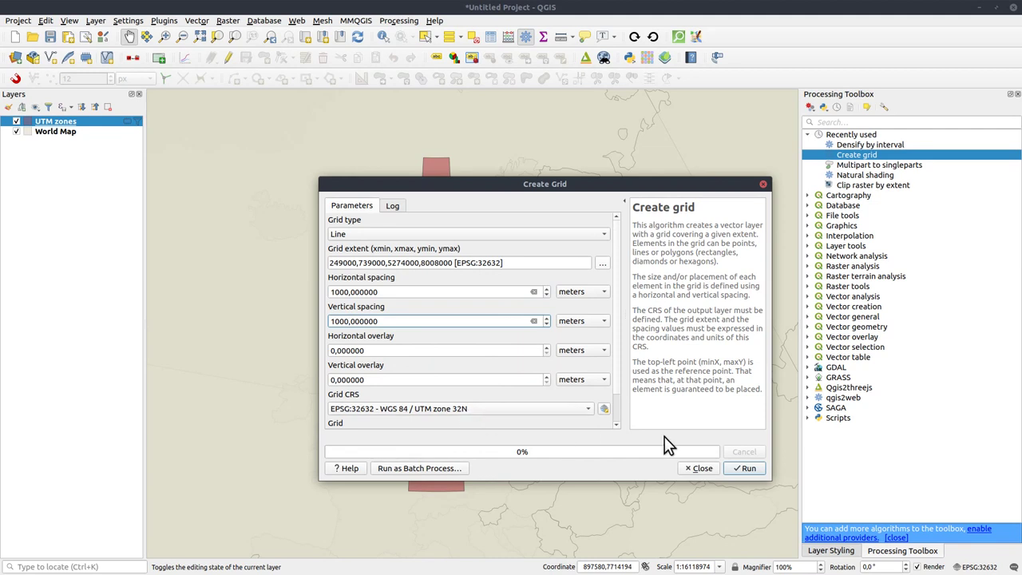
click(746, 468)
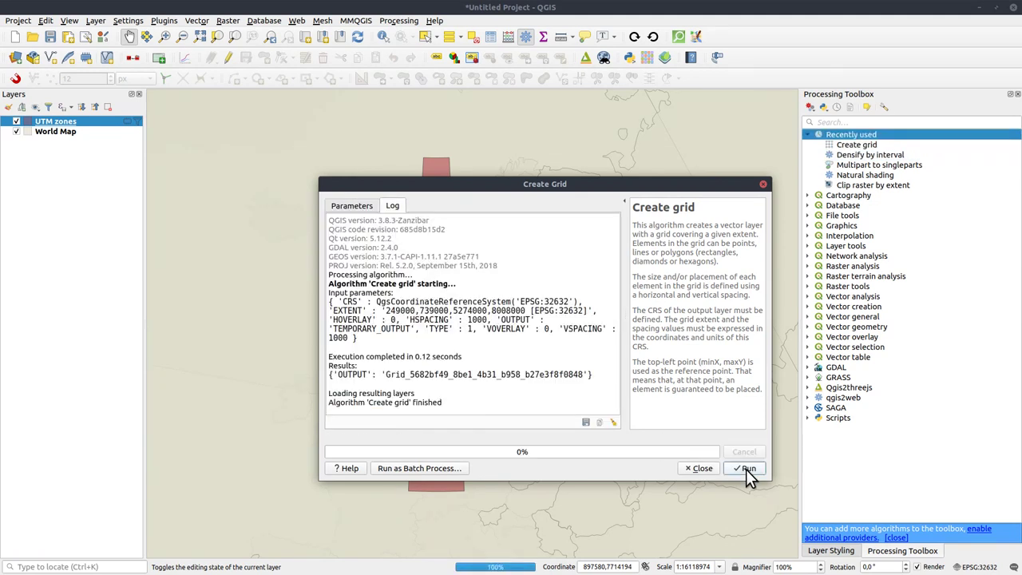
click(713, 468)
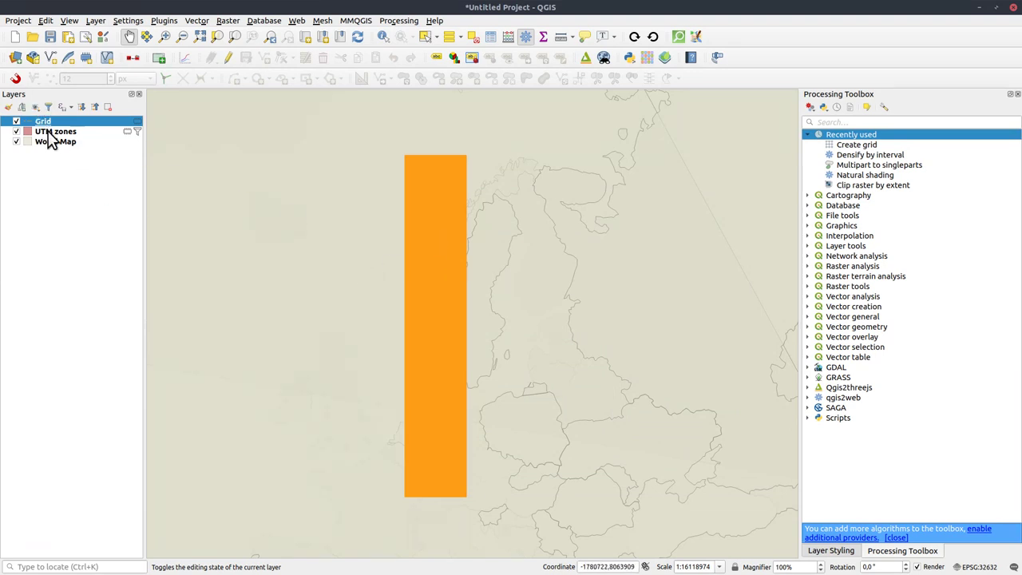
Clip the Grid line layer with UTM zones as the overlay layer.
drag(53, 132, 60, 120)
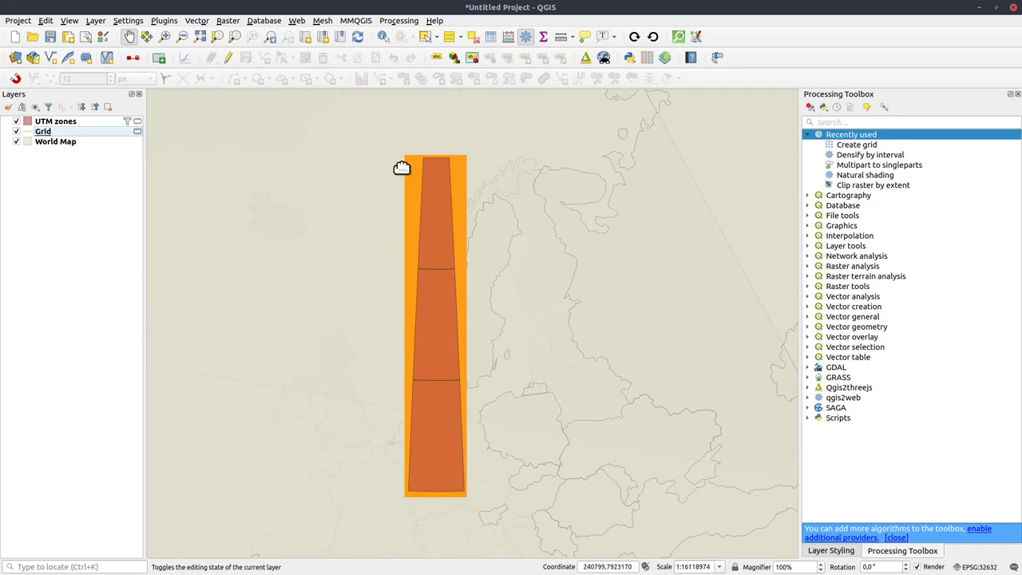
click(44, 133)
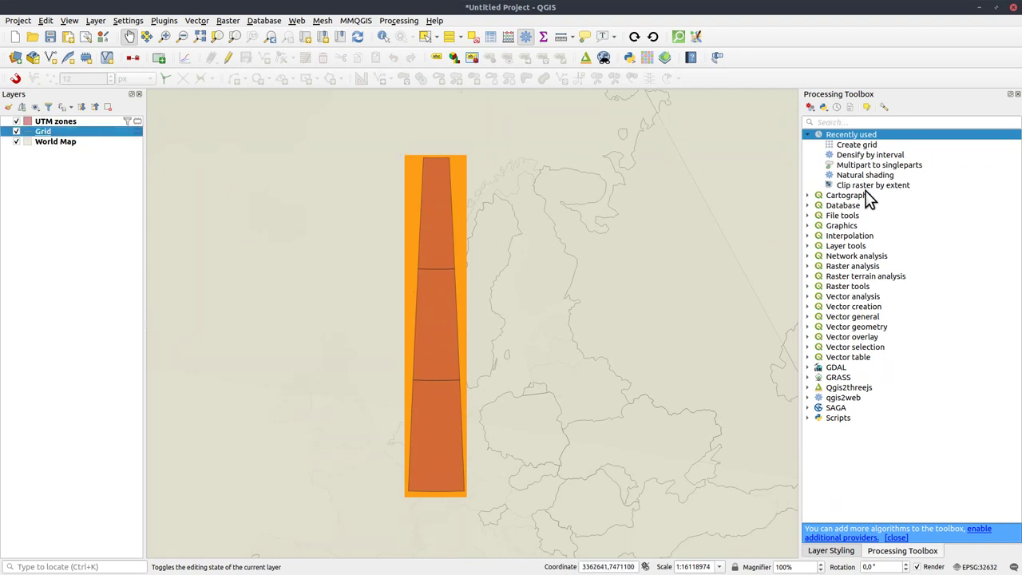
click(840, 121)
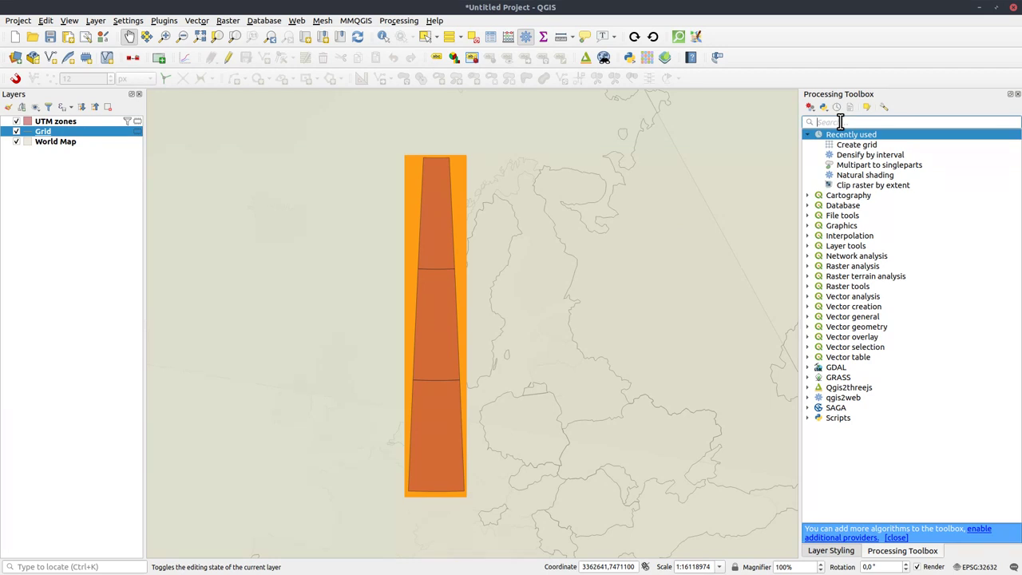
text(clip)
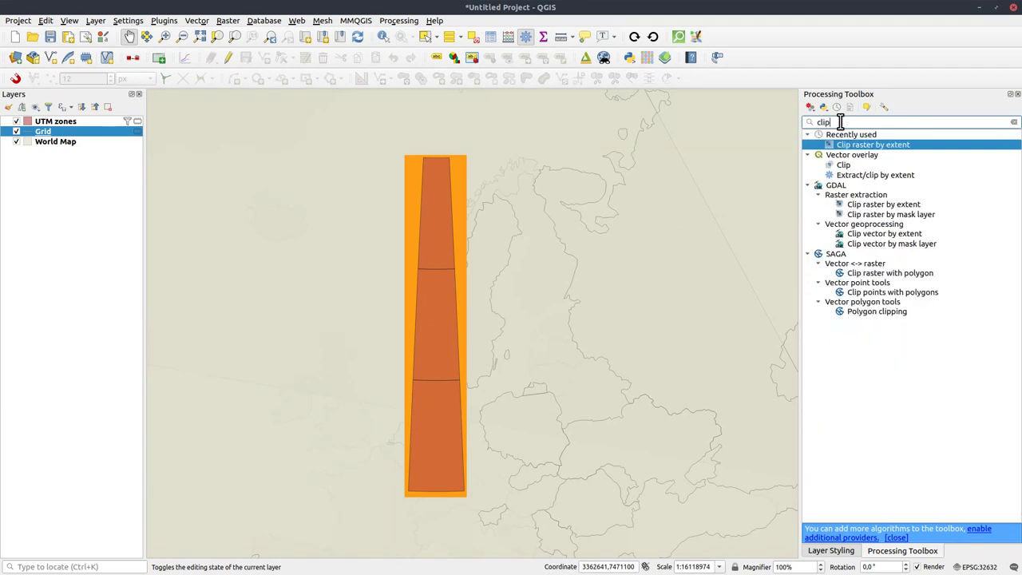
click(842, 165)
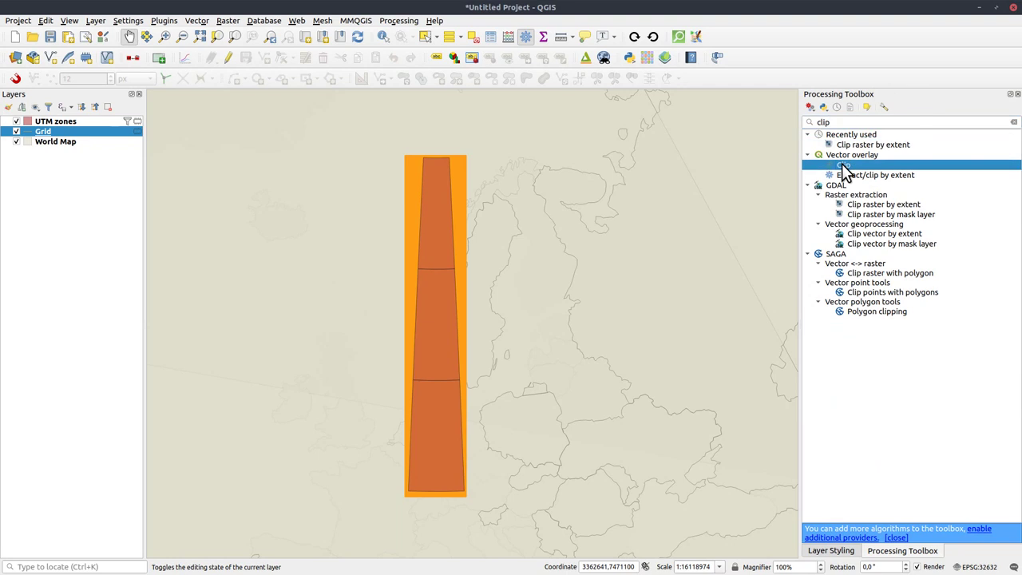
double_click(841, 166)
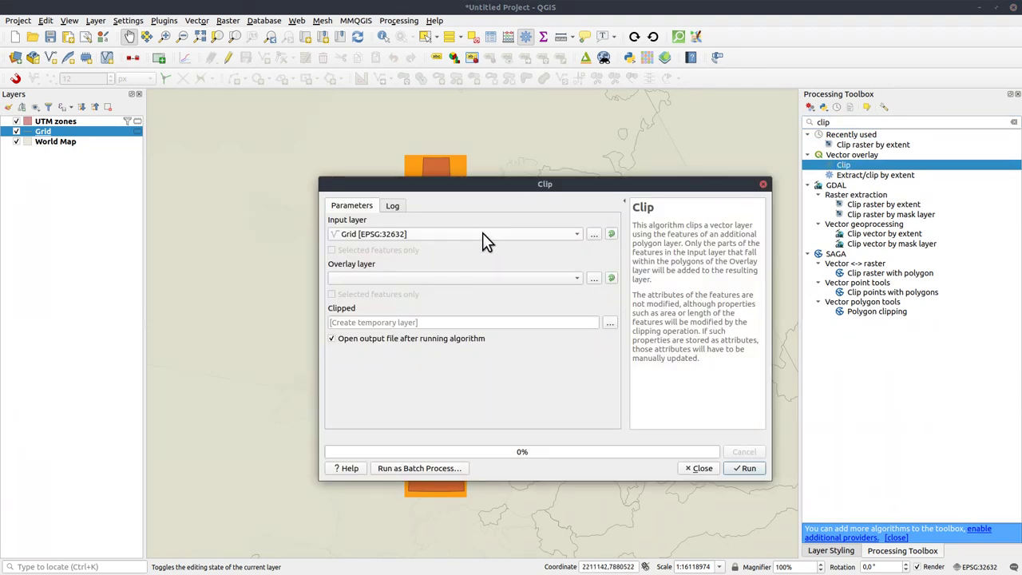
click(458, 278)
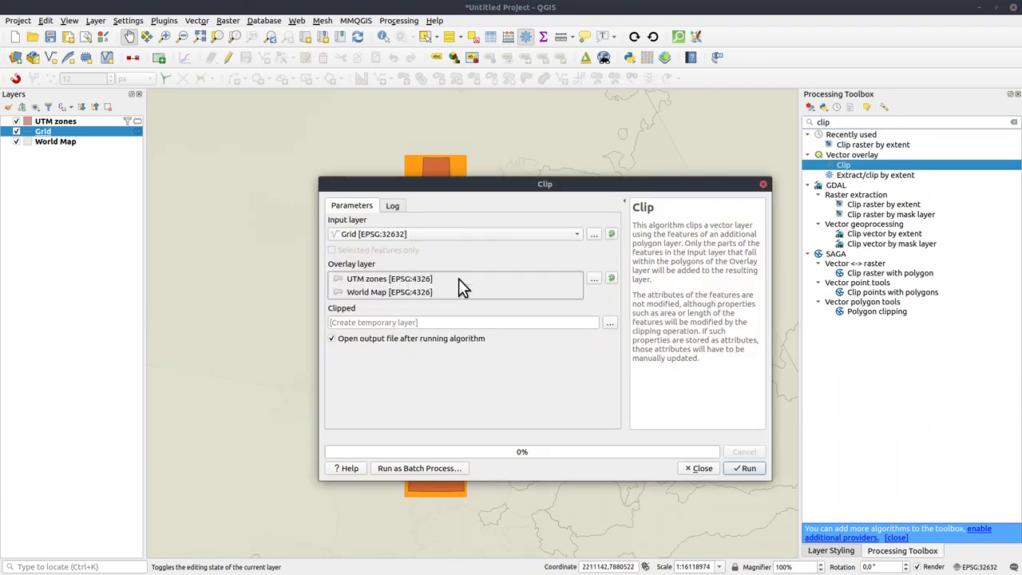
click(364, 278)
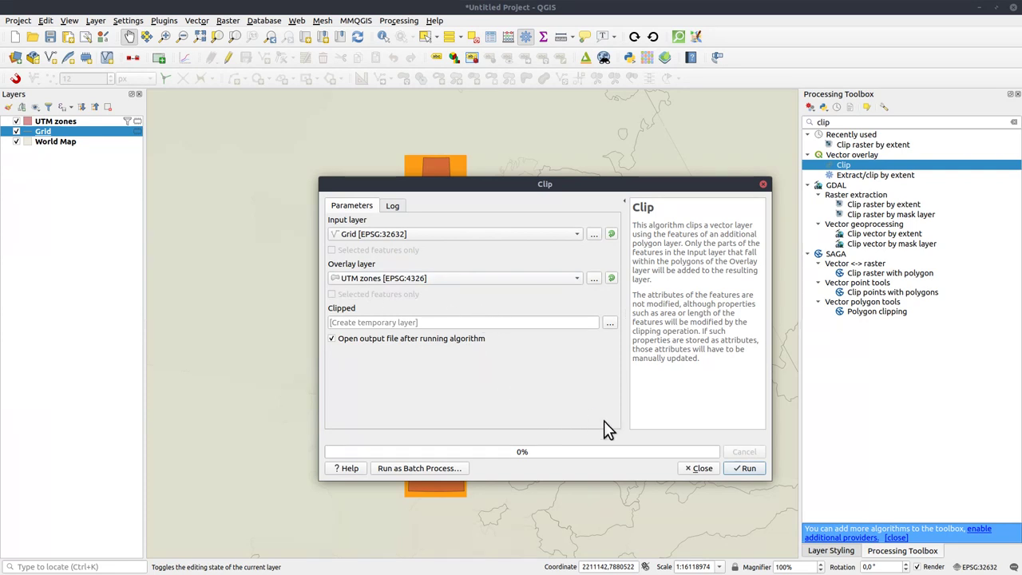
click(748, 467)
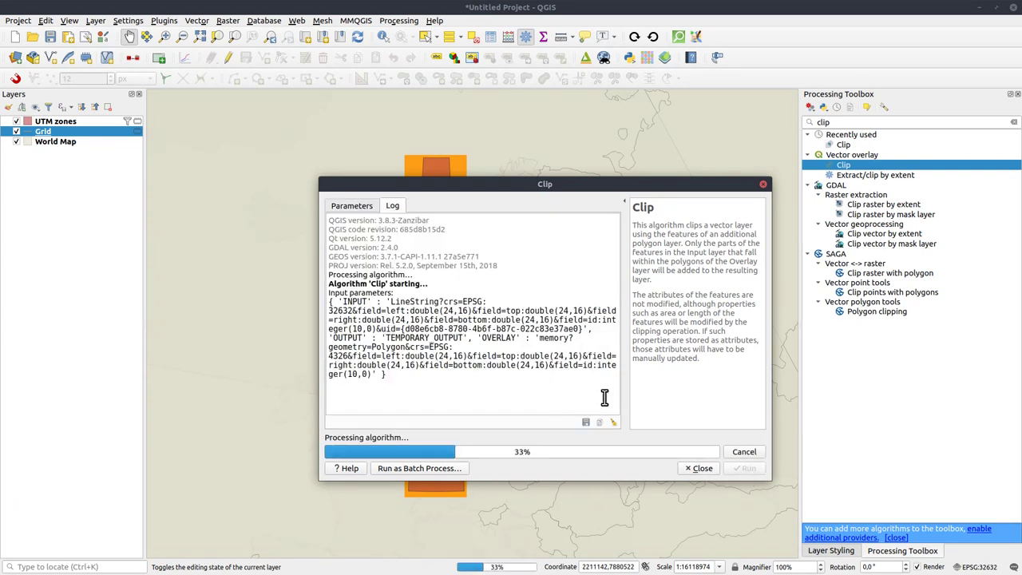
click(700, 468)
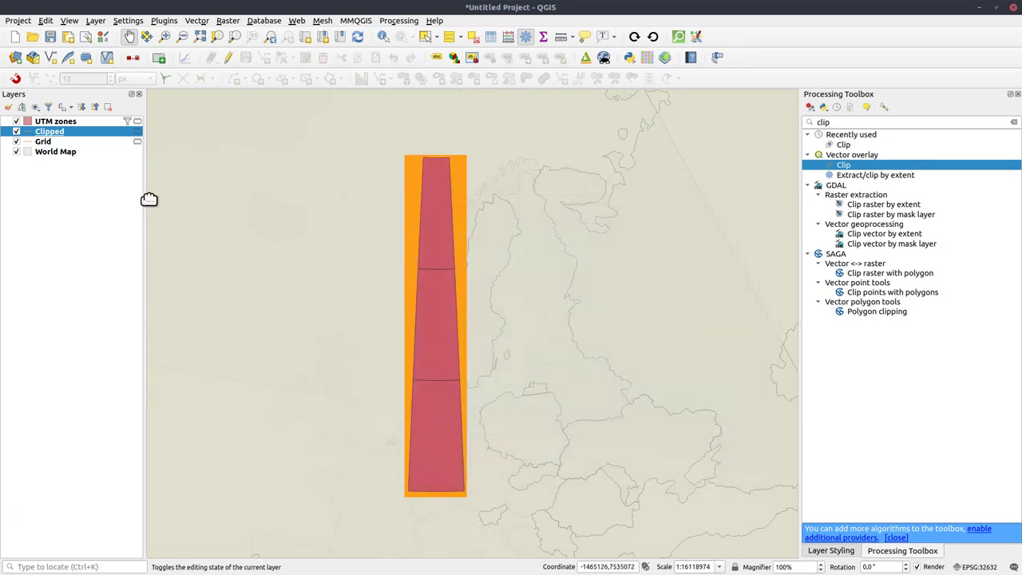
Hide Grid and UTM zones, rename Clipped to 'UTM32', and remove the Grid layer.
click(16, 142)
click(16, 122)
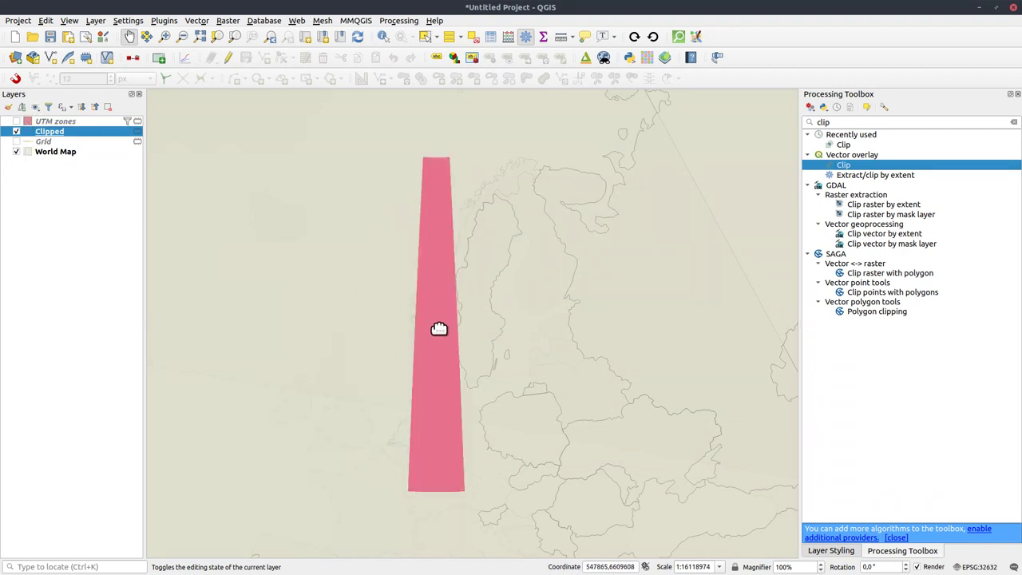
click(52, 133)
text(UTM32)
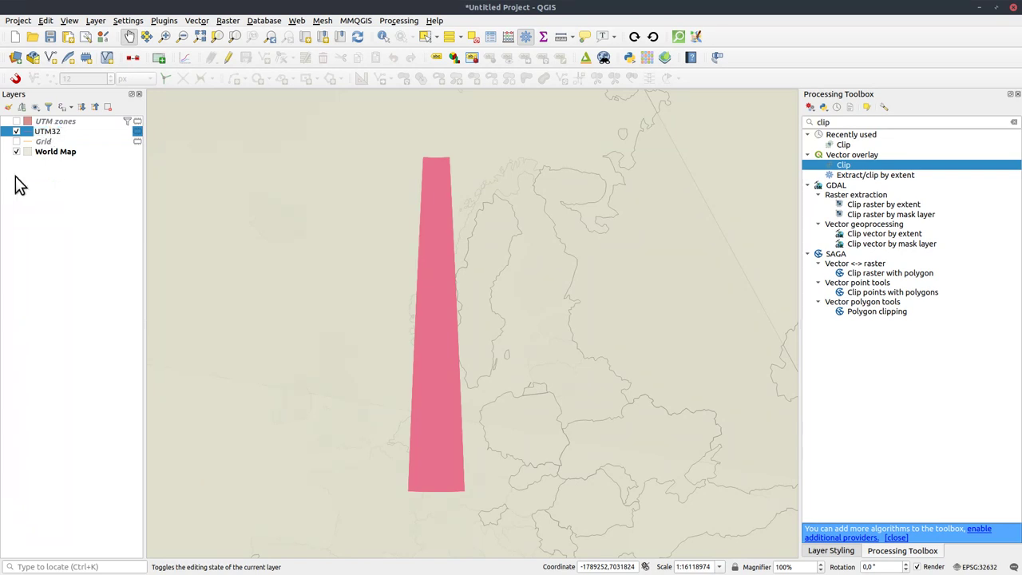
click(57, 223)
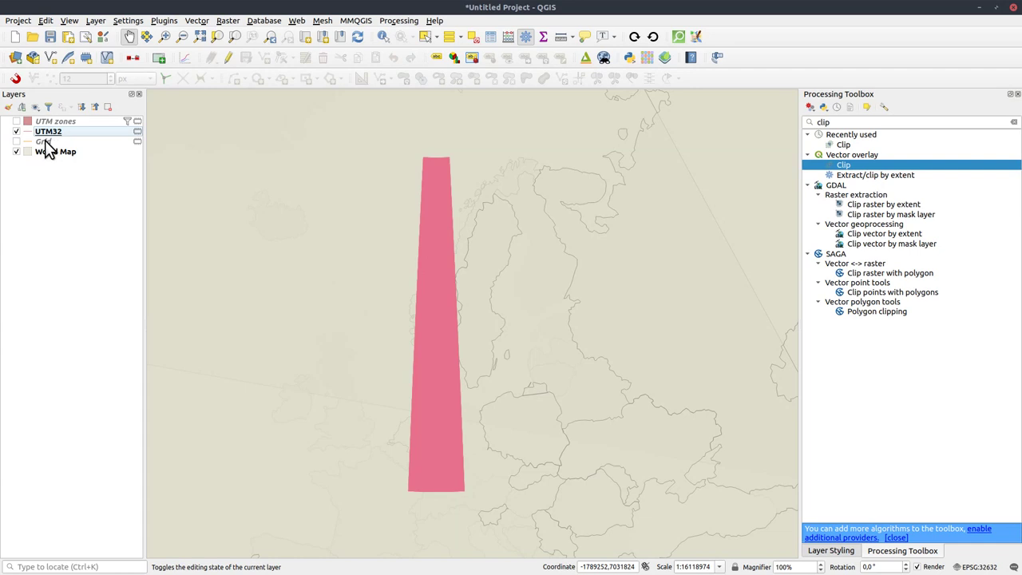
click(44, 143)
key(ctrl+d)
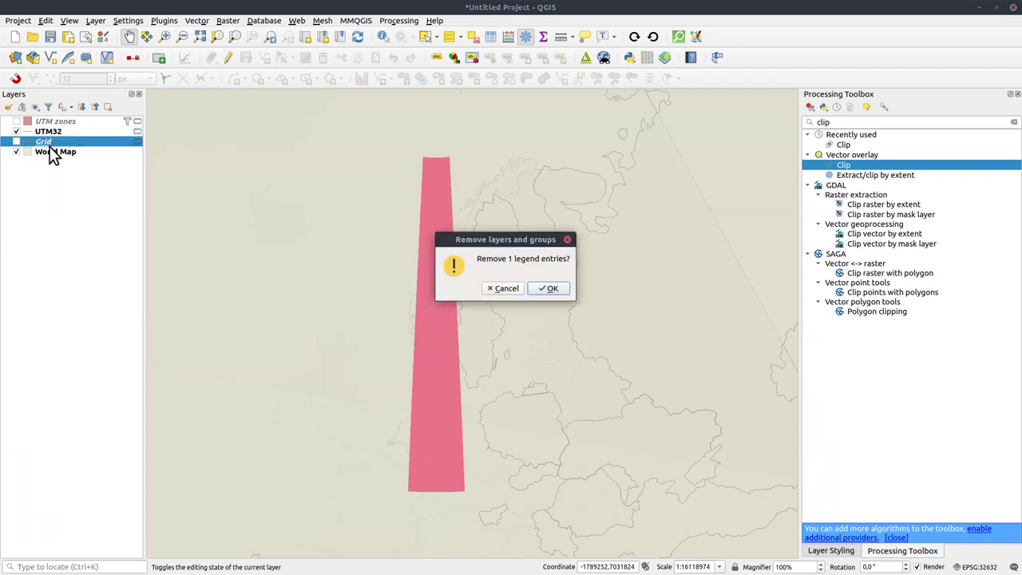
Remove the old Grid layer, re-show UTM zones, and set the project CRS to EPSG:32633.
key(Return)
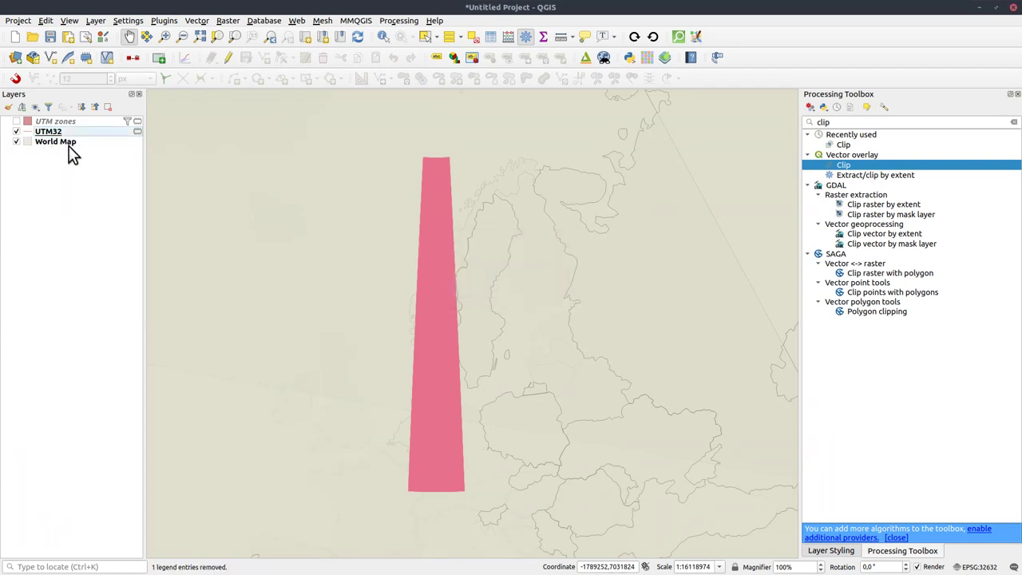
click(16, 121)
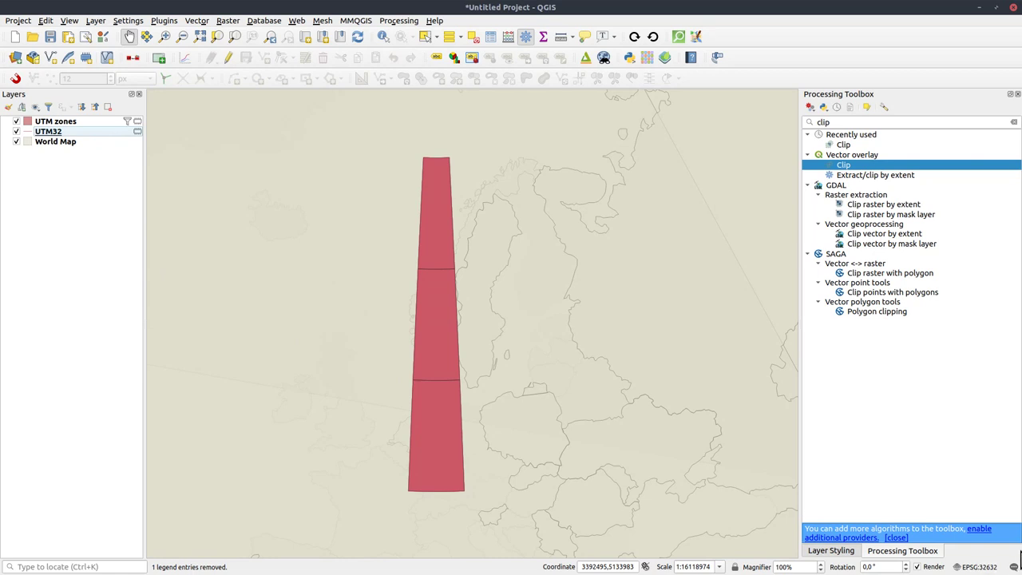
click(979, 567)
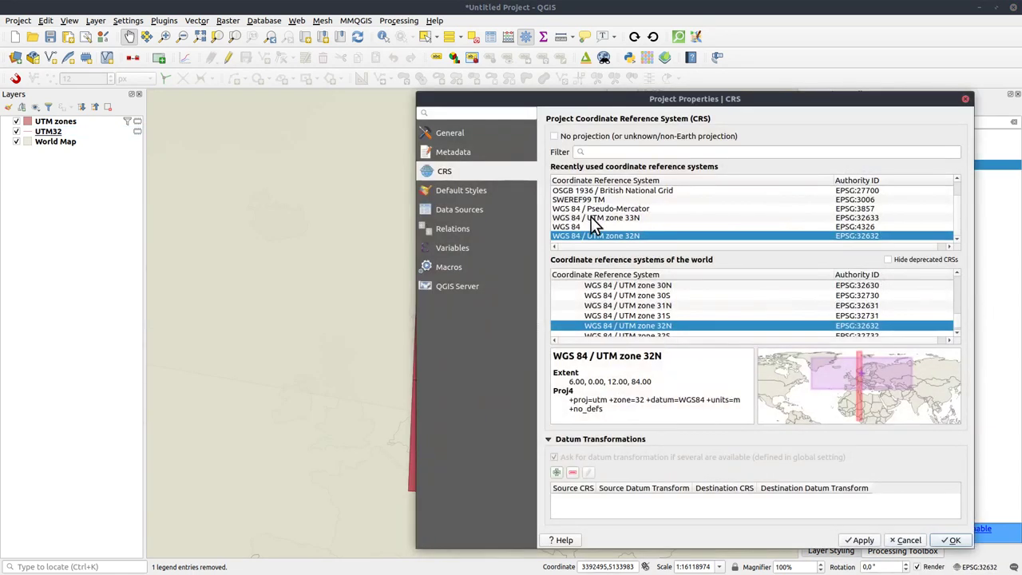
click(616, 218)
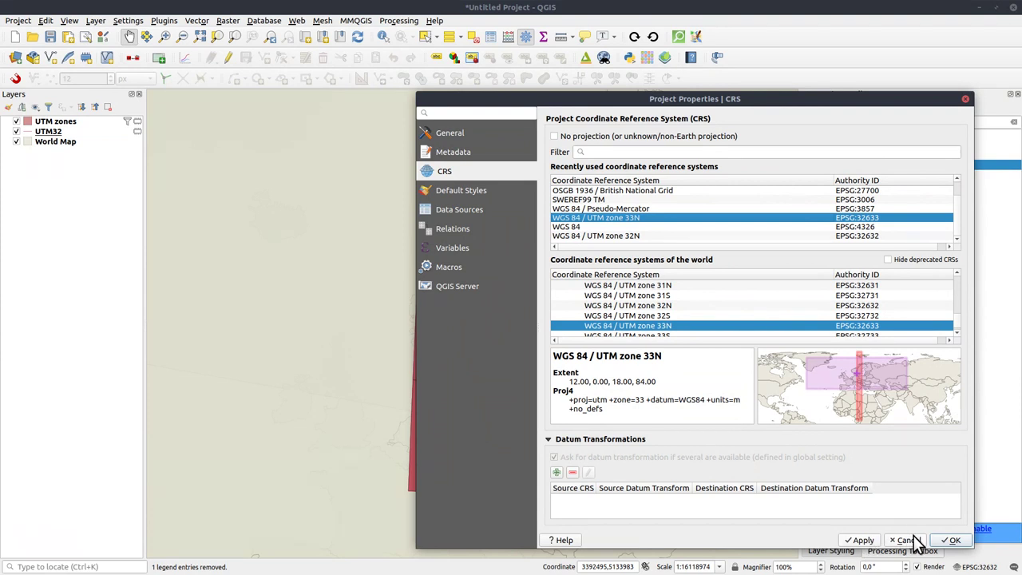
click(955, 540)
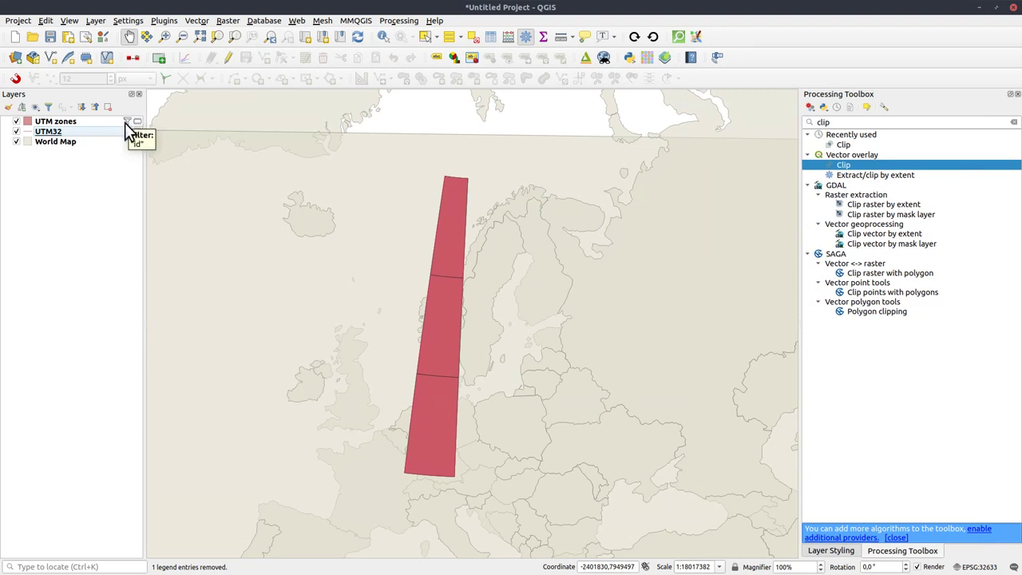
Change the UTM zones filter to "id" >= 4 AND "id" <= 6, test it, and apply it.
click(127, 121)
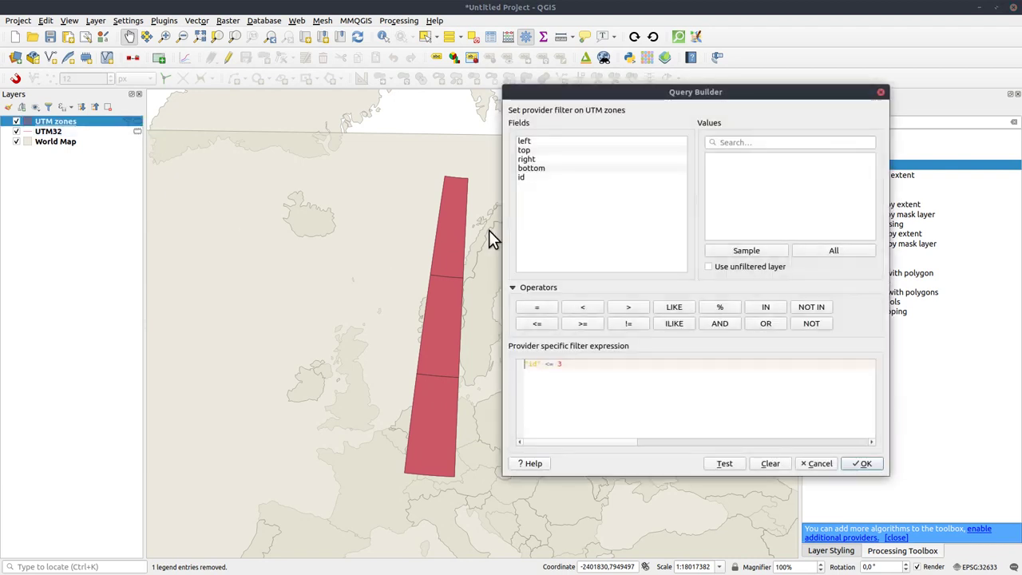
double_click(550, 366)
text(<=)
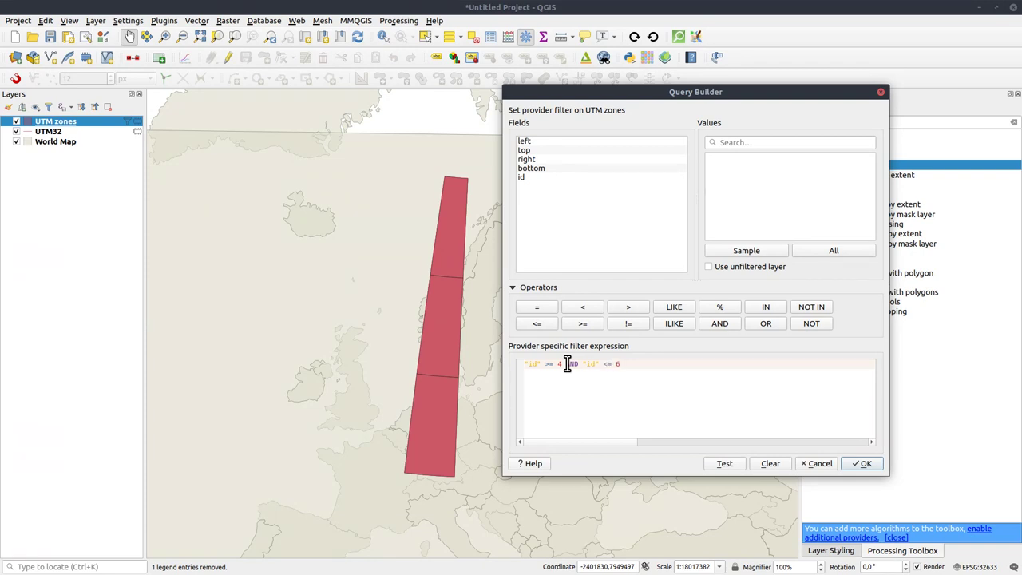
click(723, 467)
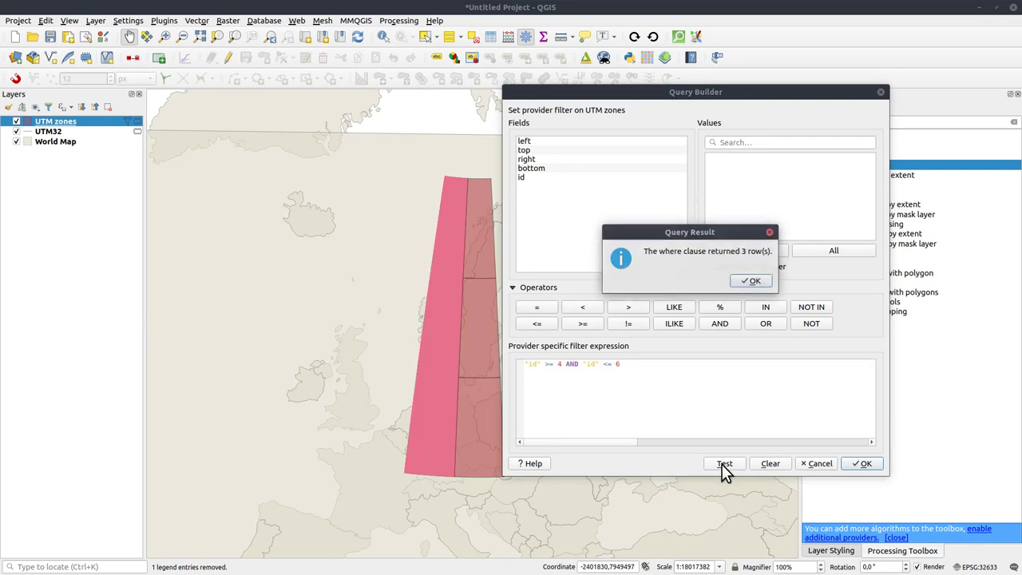
click(749, 281)
click(858, 464)
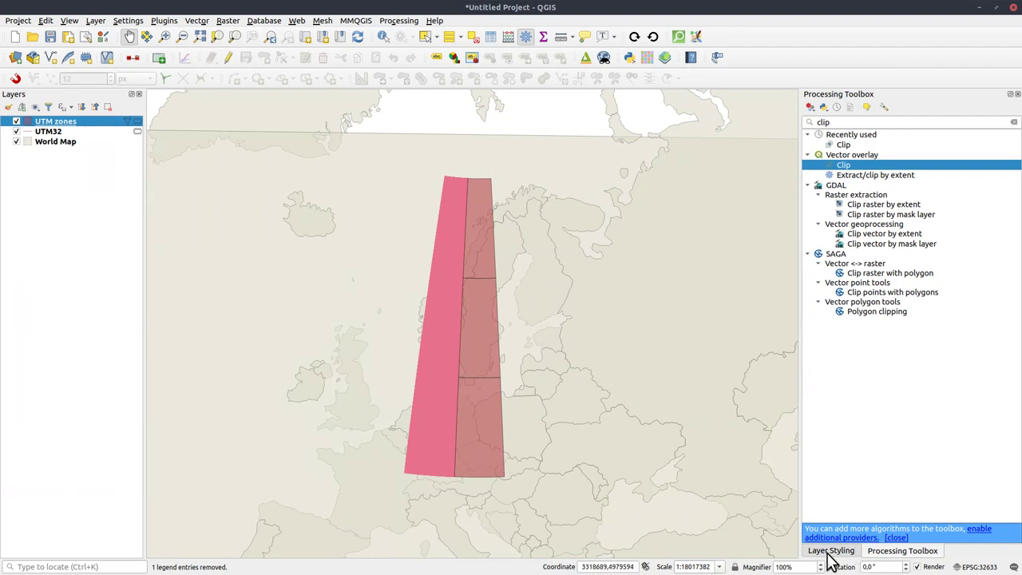
Start a Line-type Create grid with its extent drawn over the zone strips.
click(1012, 122)
click(807, 135)
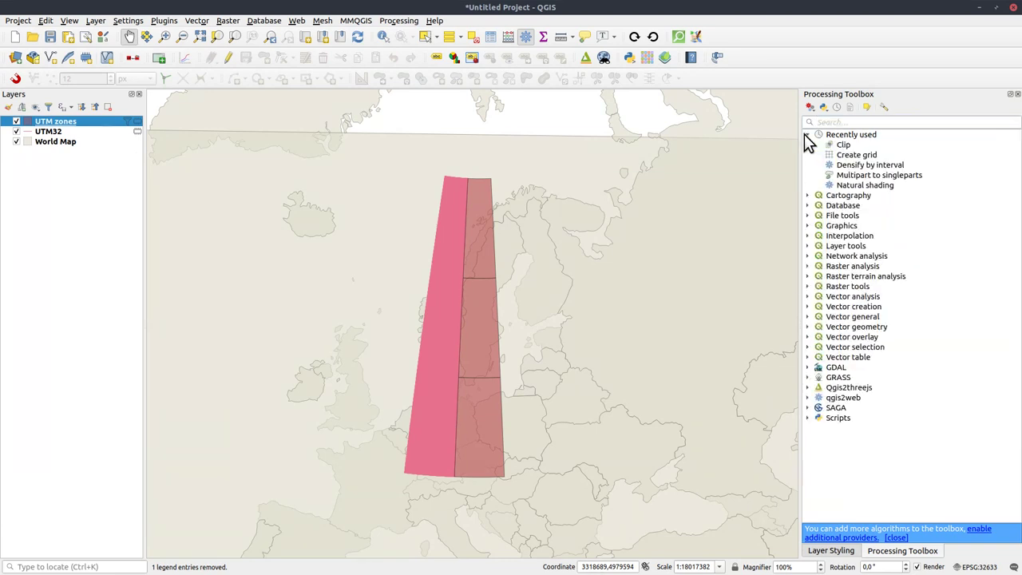
double_click(850, 155)
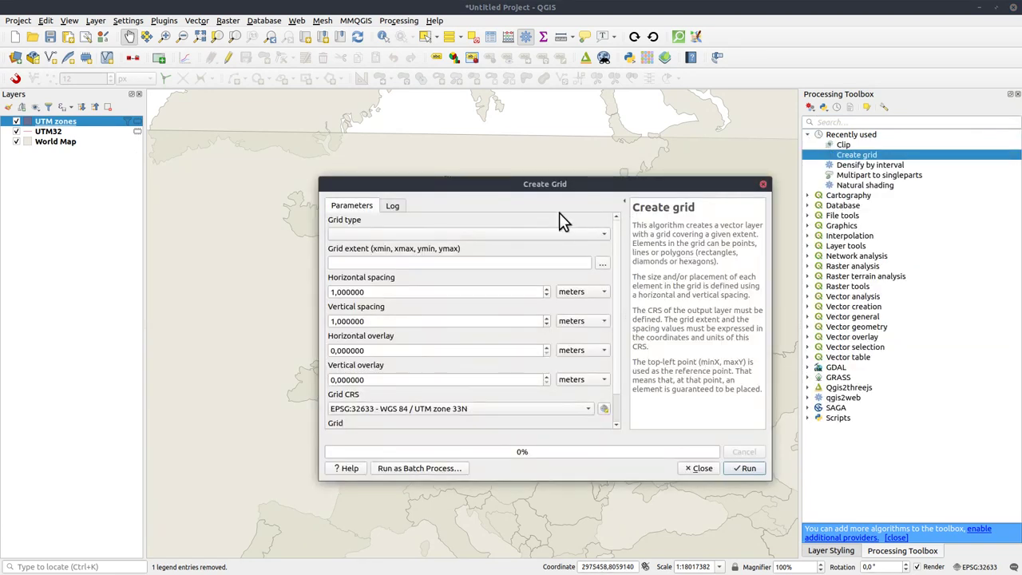
click(568, 234)
click(500, 249)
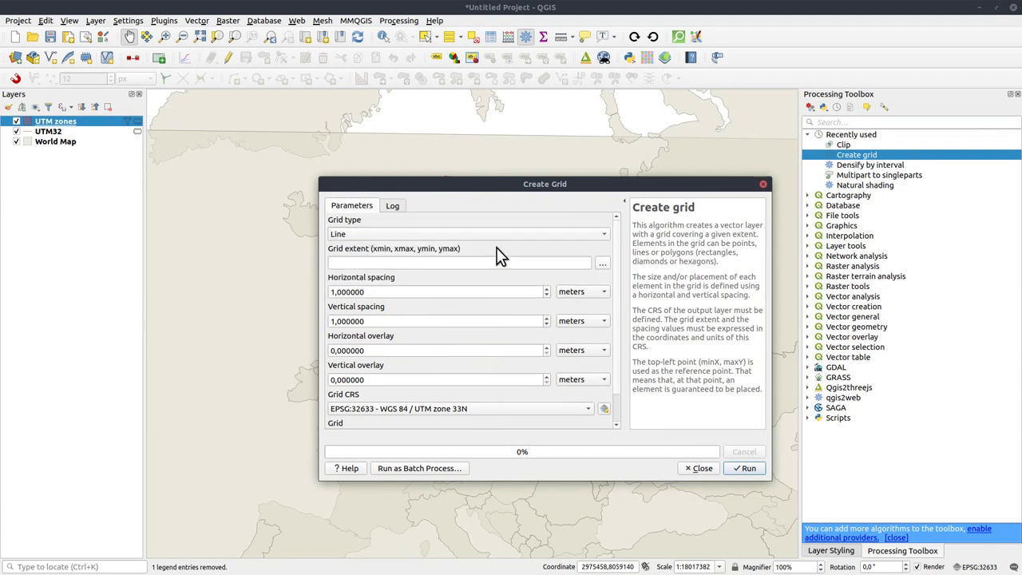
click(604, 266)
click(626, 279)
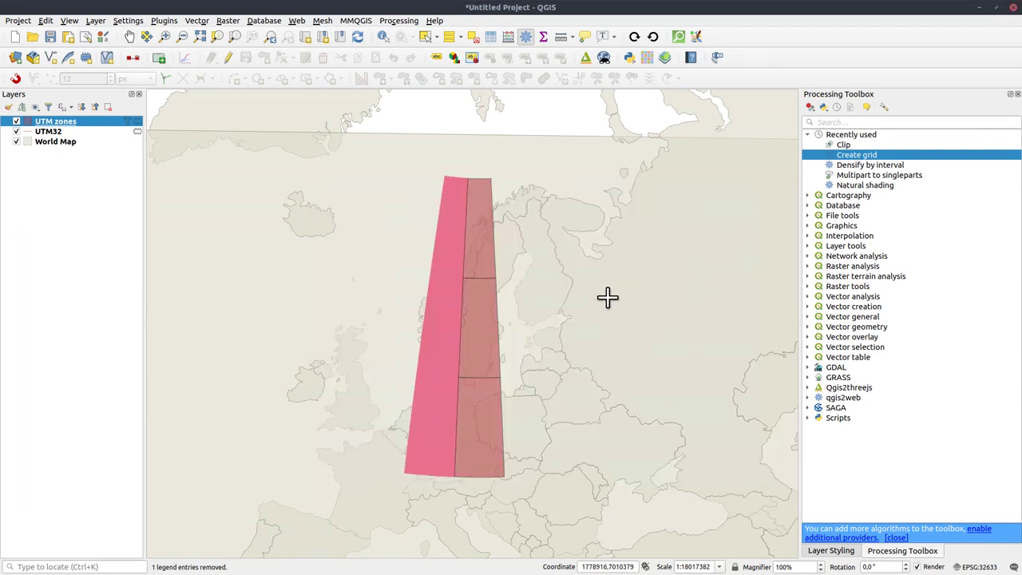
drag(450, 482, 508, 173)
Round the grid extent to 229000,758000,5275000,8044000.
double_click(521, 263)
key(BackSpace)
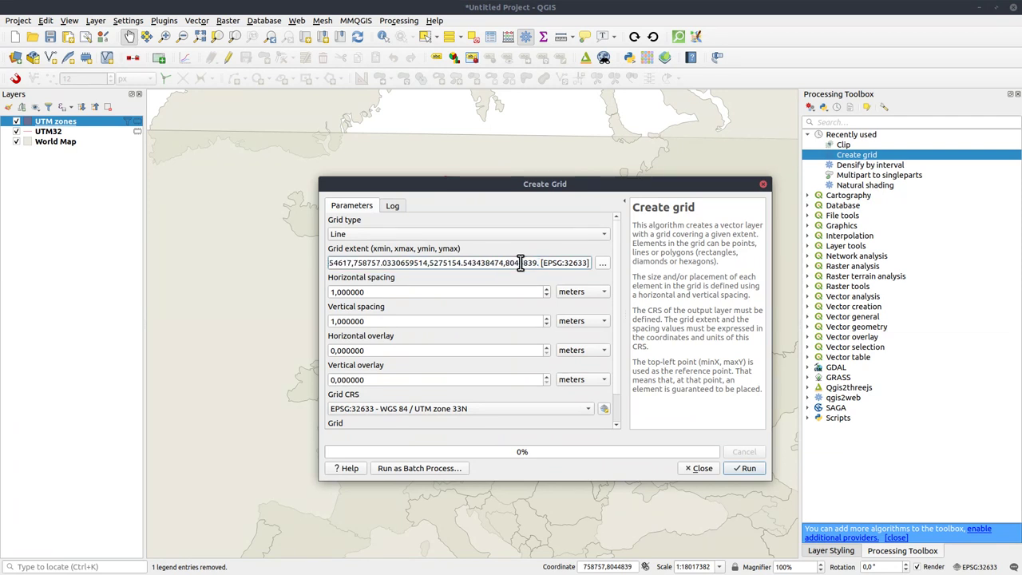
key(BackSpace)
key(BackSpace)
key(BackSpace)
key(BackSpace)
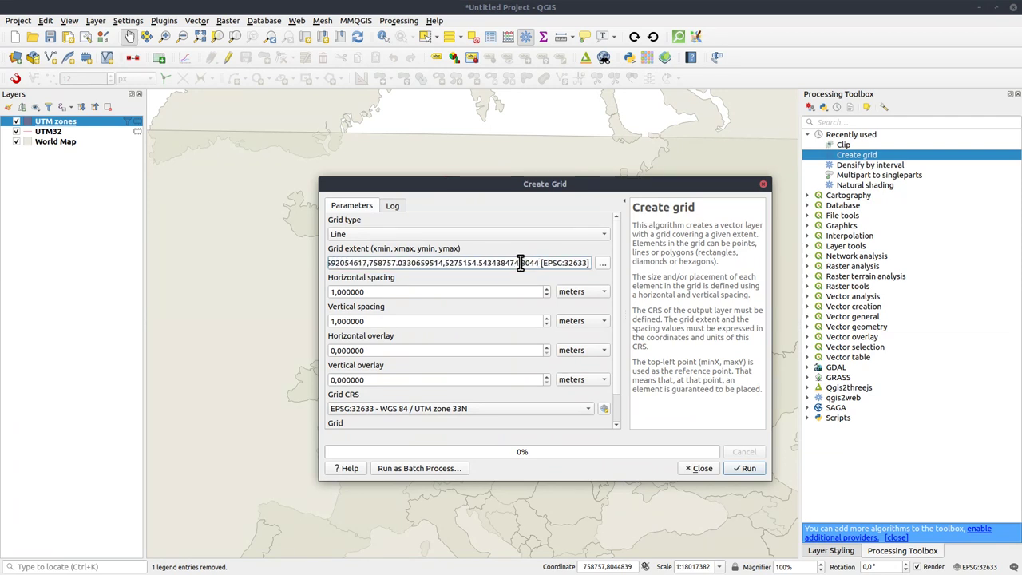
text(000)
double_click(502, 264)
key(BackSpace)
key(BackSpace)
key(BackSpace)
key(BackSpace)
key(BackSpace)
text(000)
double_click(468, 264)
key(BackSpace)
key(BackSpace)
key(BackSpace)
key(BackSpace)
key(BackSpace)
text(000,)
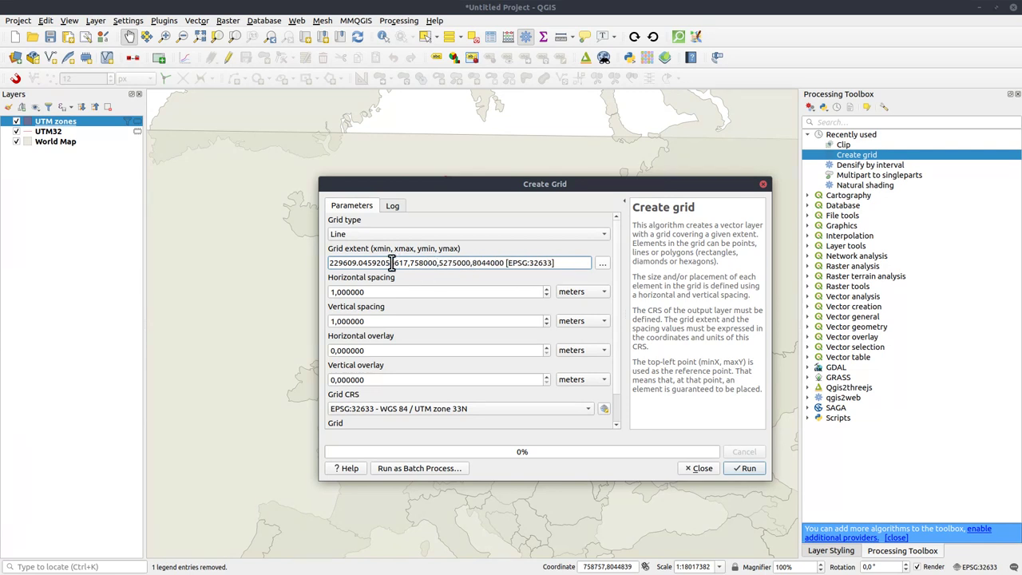
double_click(391, 263)
key(BackSpace)
key(BackSpace)
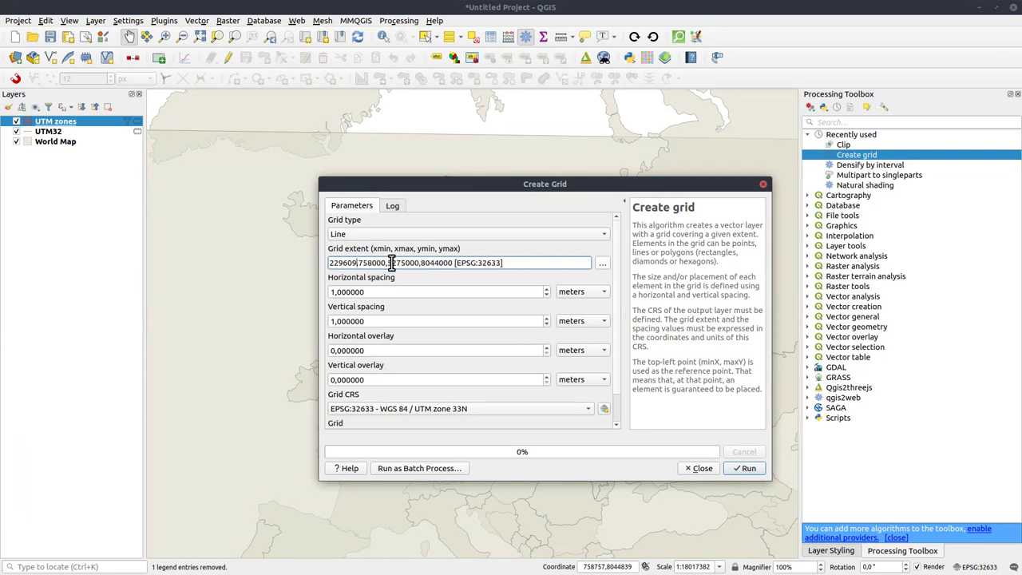
key(BackSpace)
key(BackSpace)
key(BackSpace)
text(000)
Set both grid spacings to 1000 m and generate the grid layer.
click(336, 292)
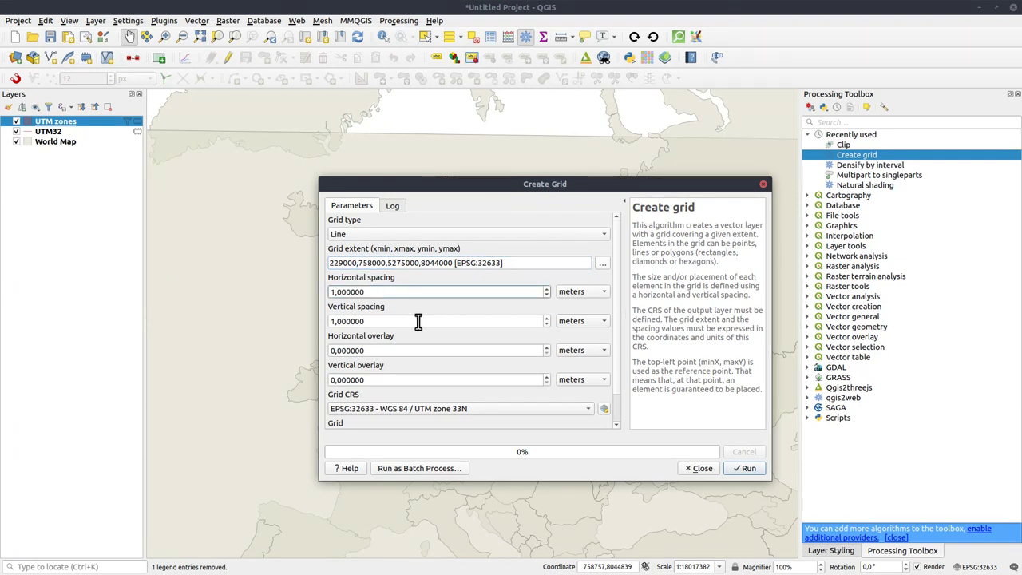
text(000)
click(336, 321)
text(0)
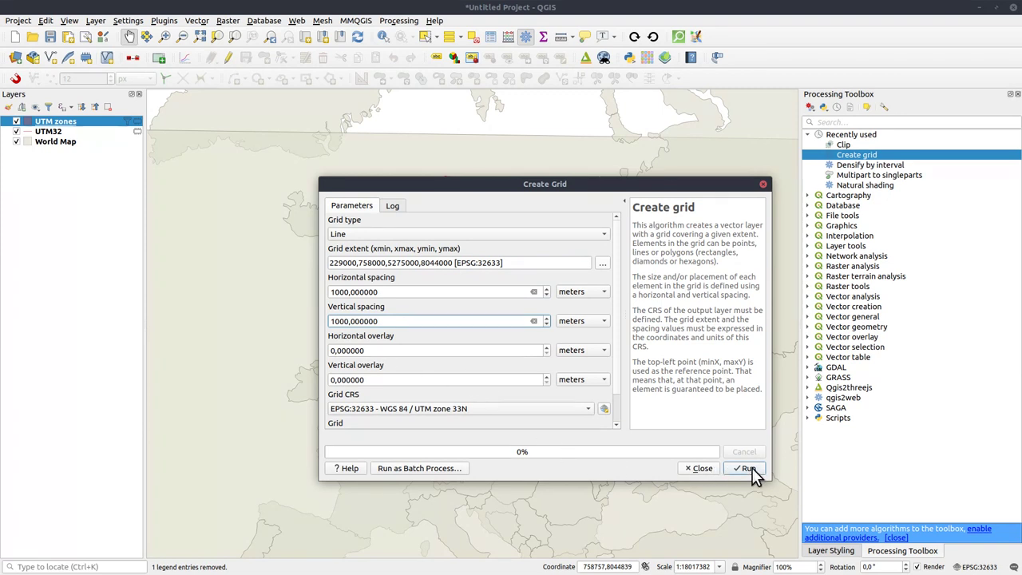
click(749, 468)
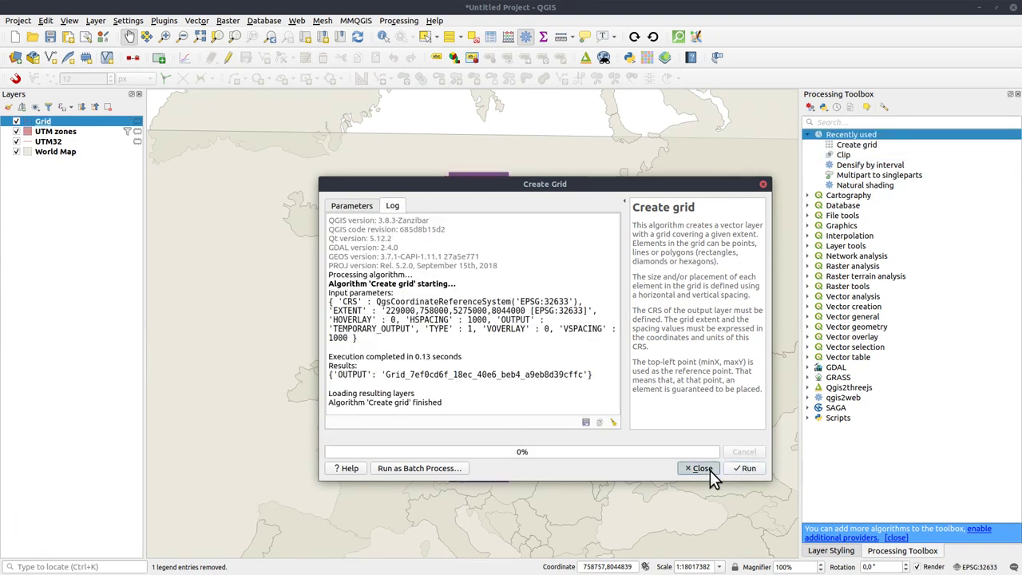
click(703, 469)
Clip the Grid layer using UTM zones as the overlay, then hide the original Grid layer.
double_click(849, 154)
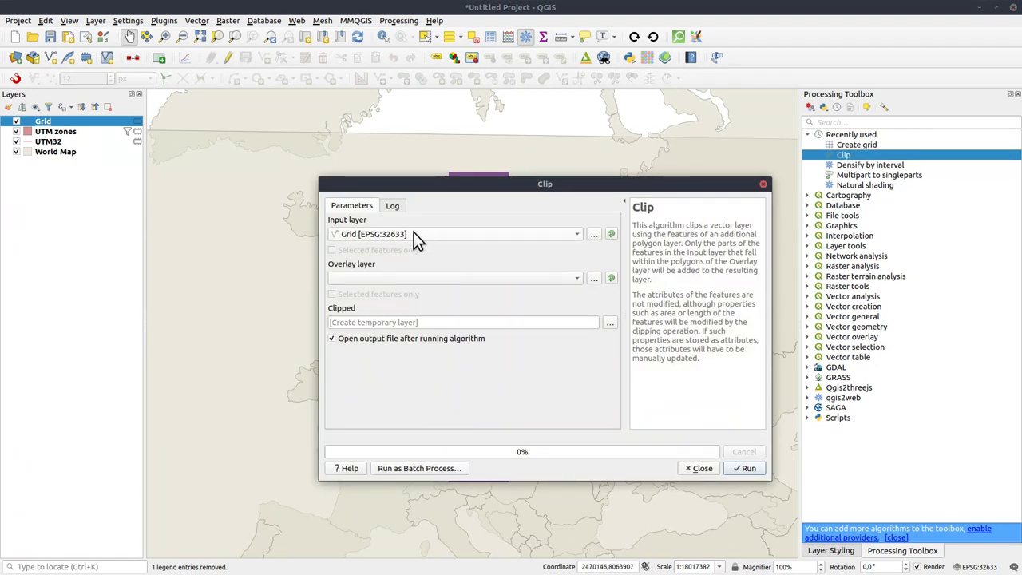
click(402, 277)
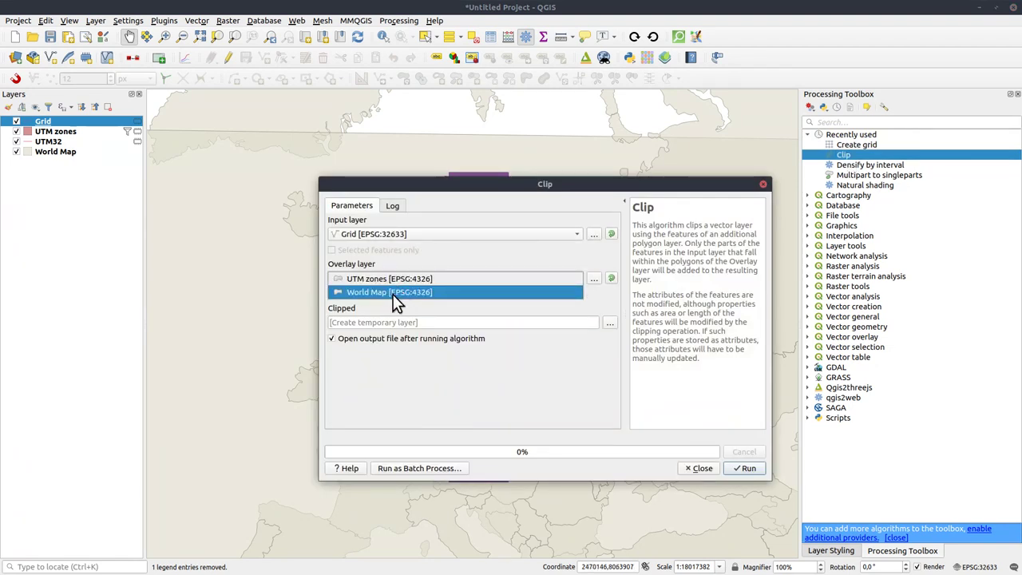
click(384, 279)
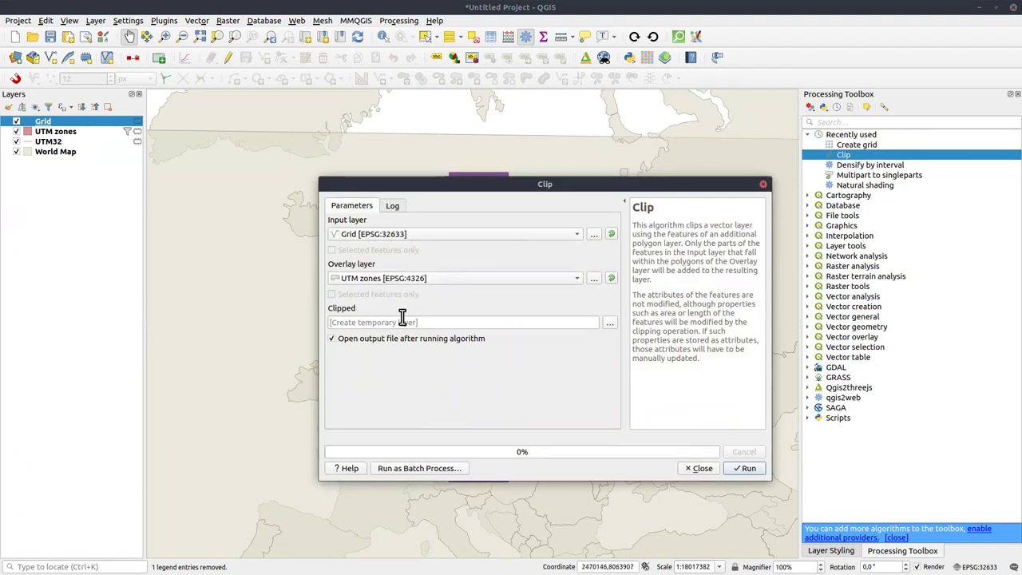
click(748, 469)
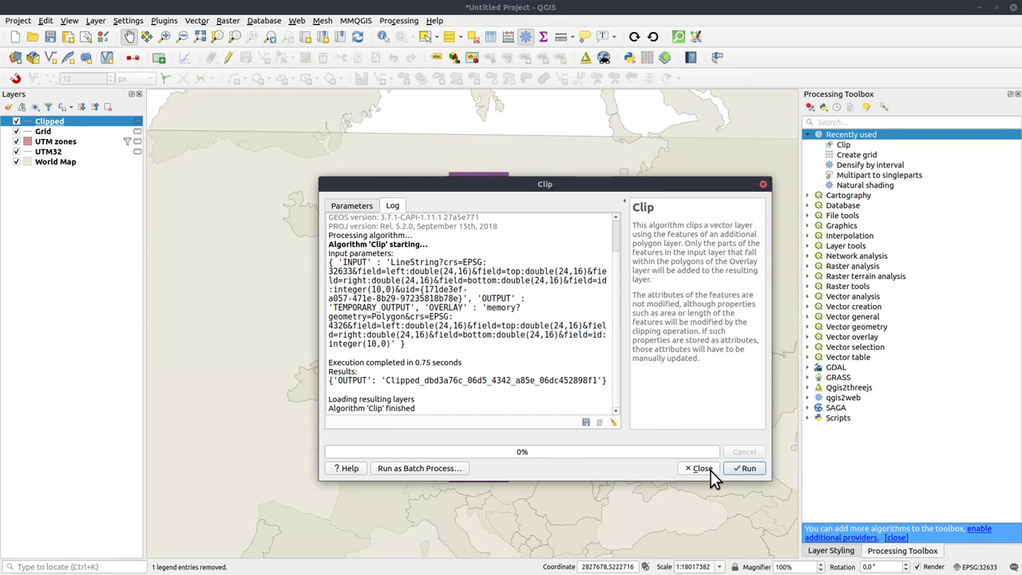
click(702, 469)
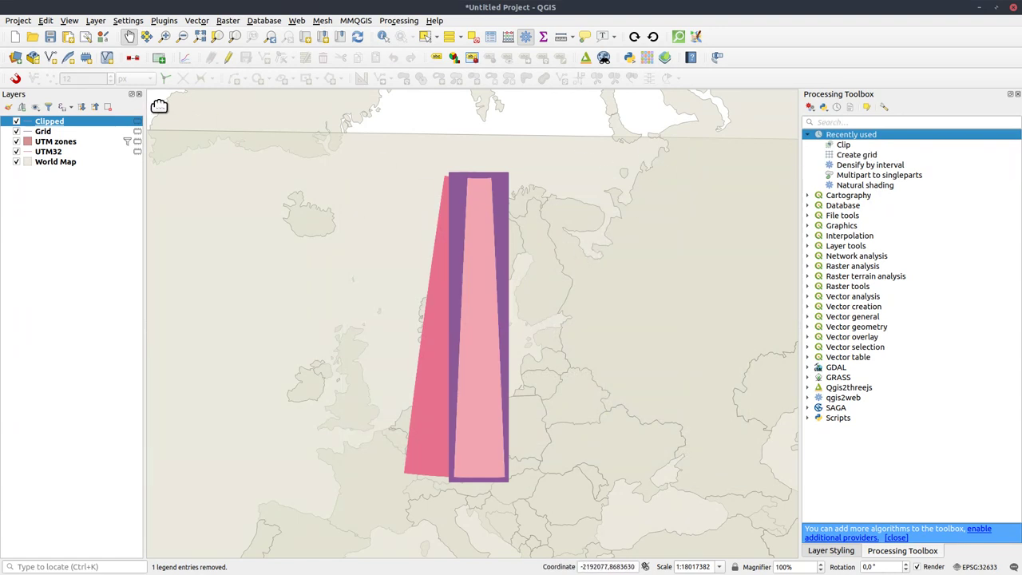
click(16, 131)
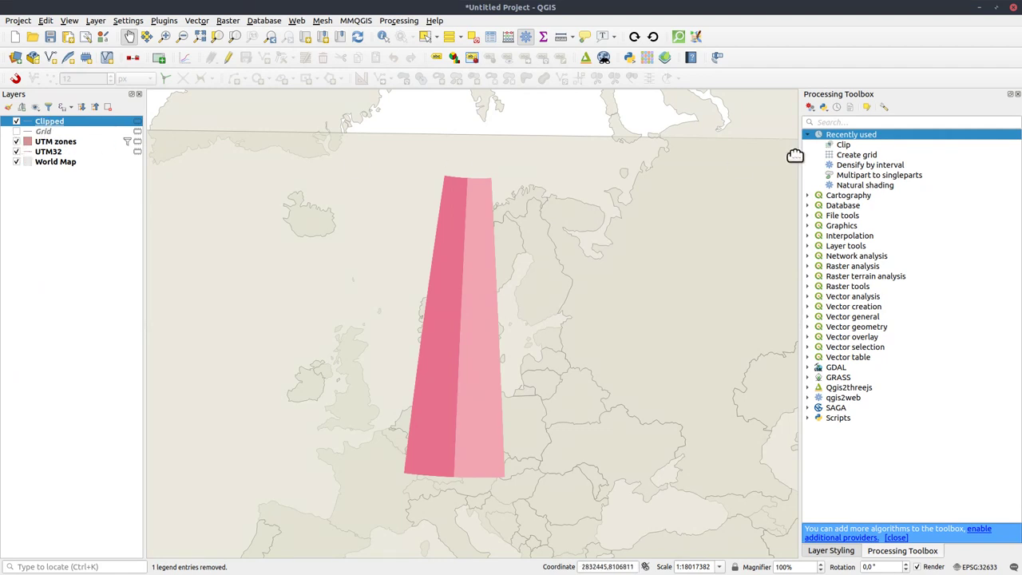
Densify the Clipped layer at a 10000 m interval.
double_click(864, 165)
drag(403, 274, 251, 276)
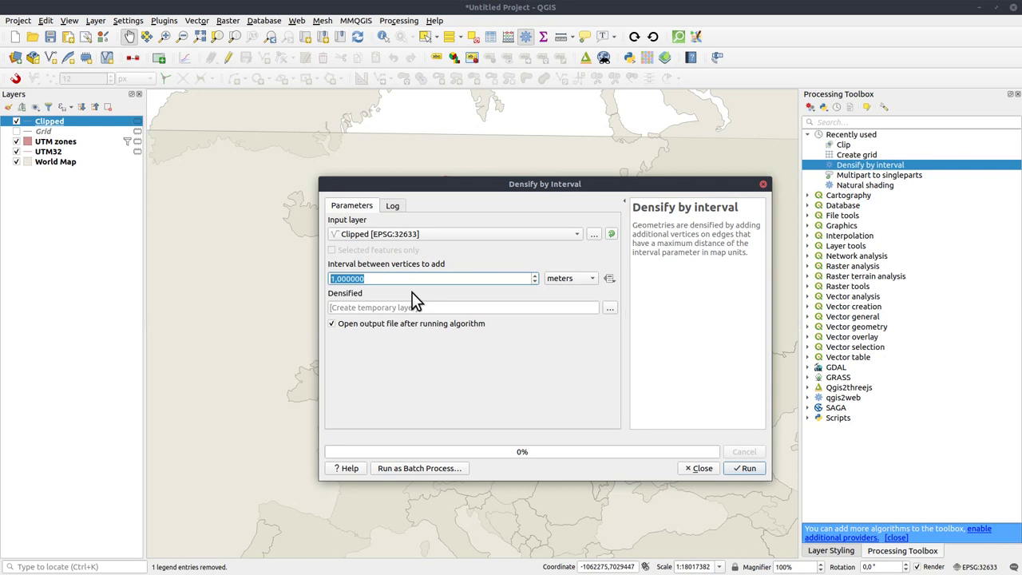
text(10)
click(752, 471)
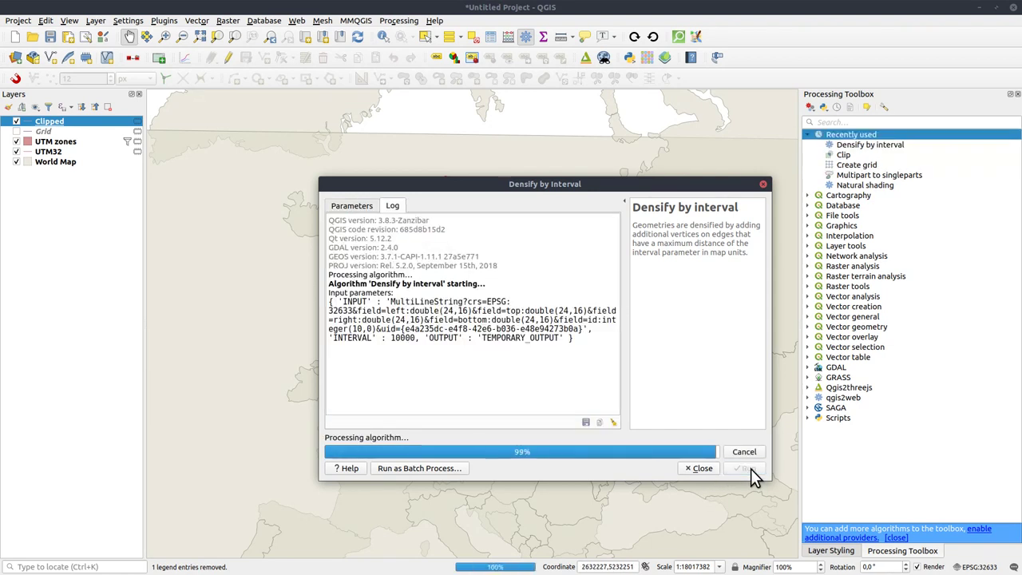
click(702, 471)
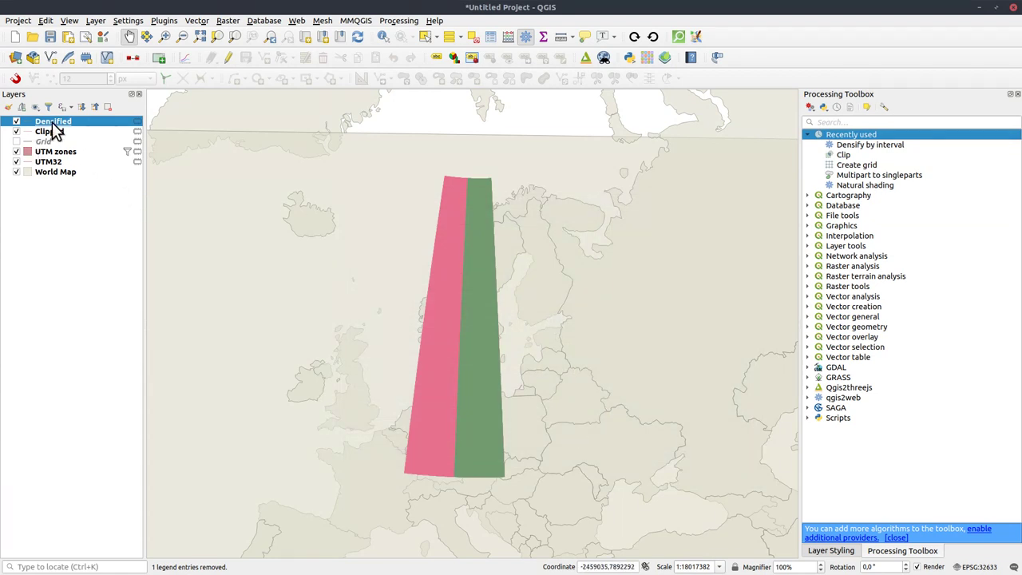
Rename the Densified layer to UTM33 and remove the Clipped and Grid layers.
click(51, 122)
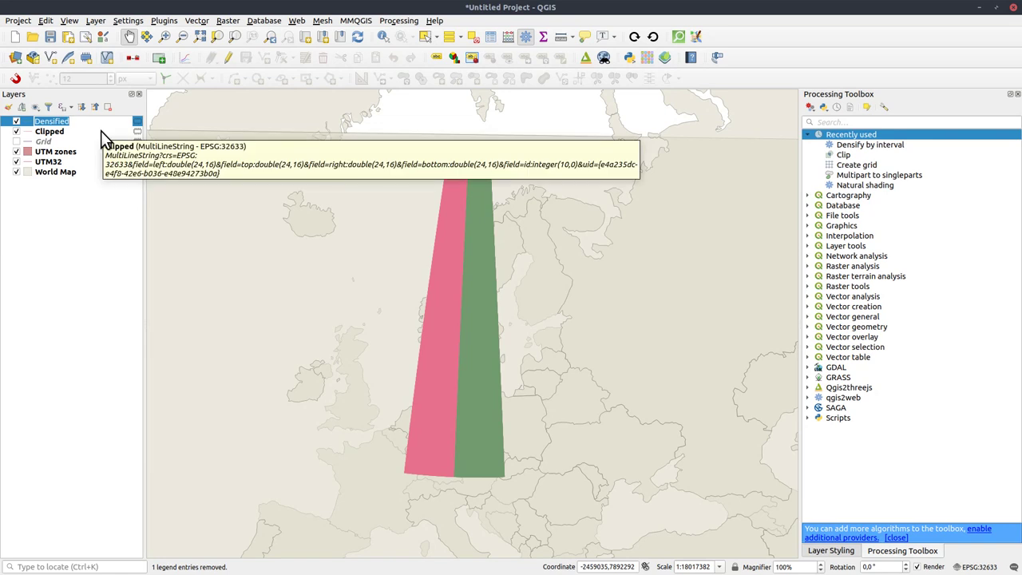
text(UTM33)
key(Return)
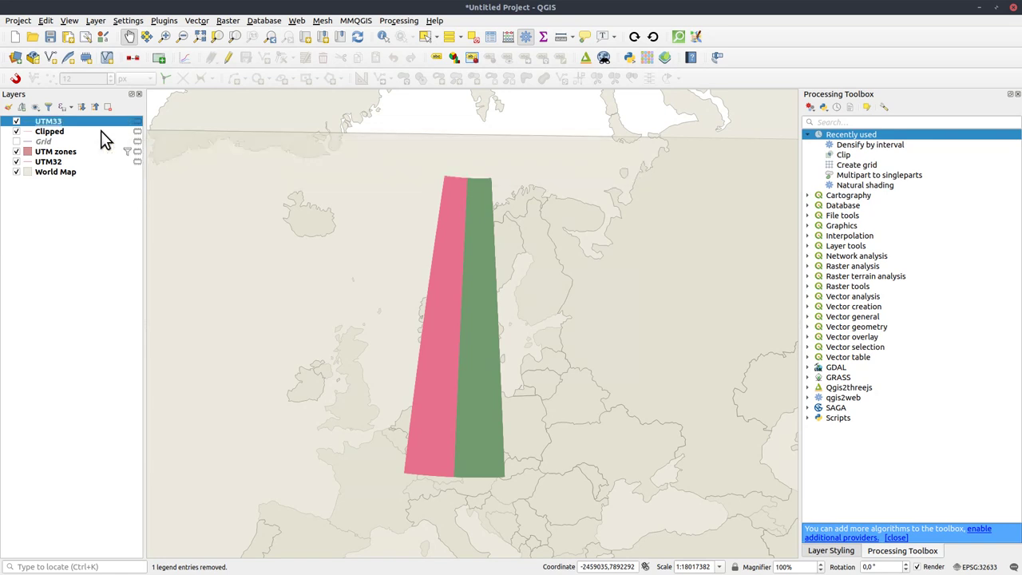
click(48, 134)
ctrl+click(46, 143)
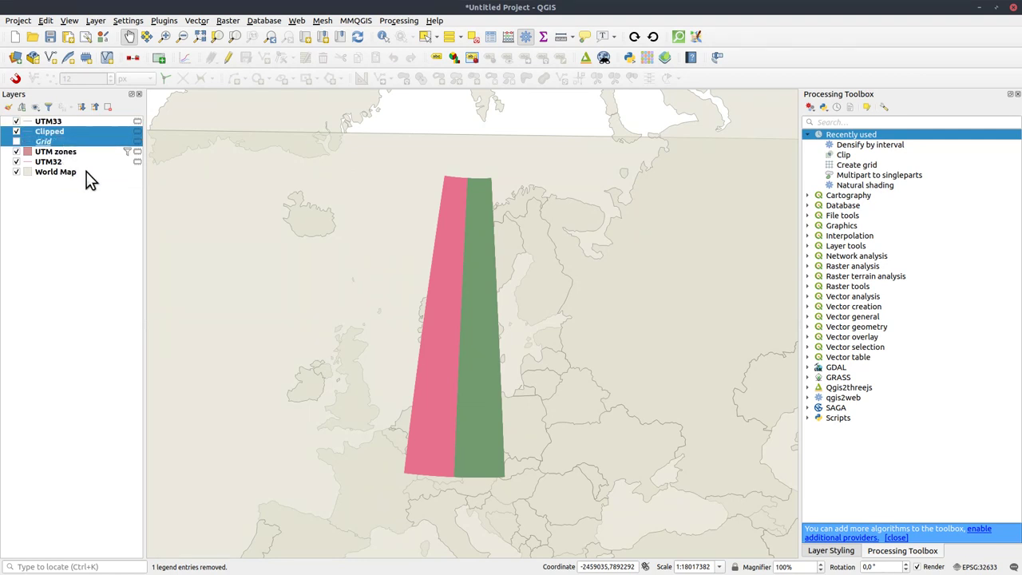
key(ctrl+d)
click(548, 290)
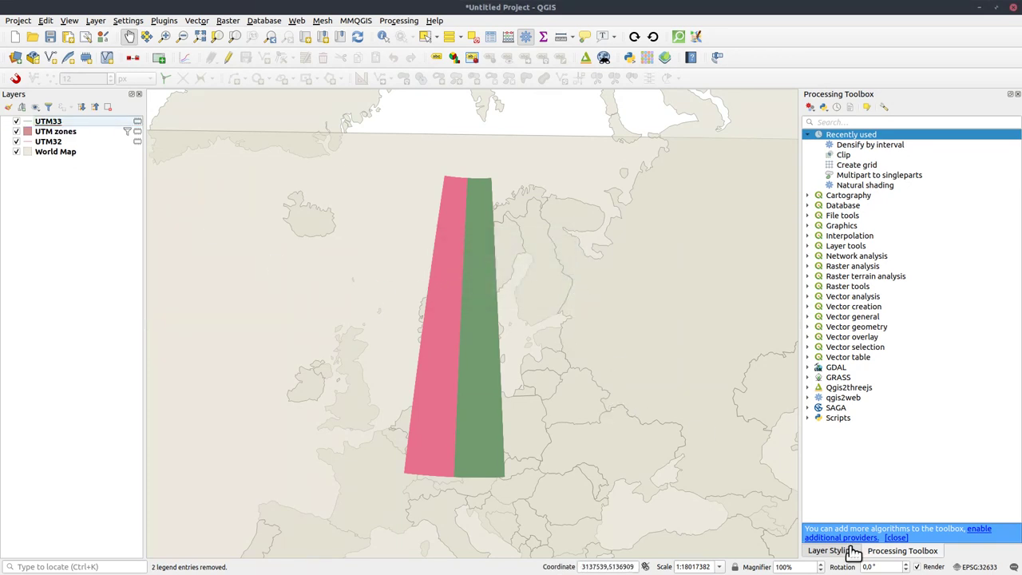
Set the project CRS to WGS 84 / UTM zone 32N.
click(993, 566)
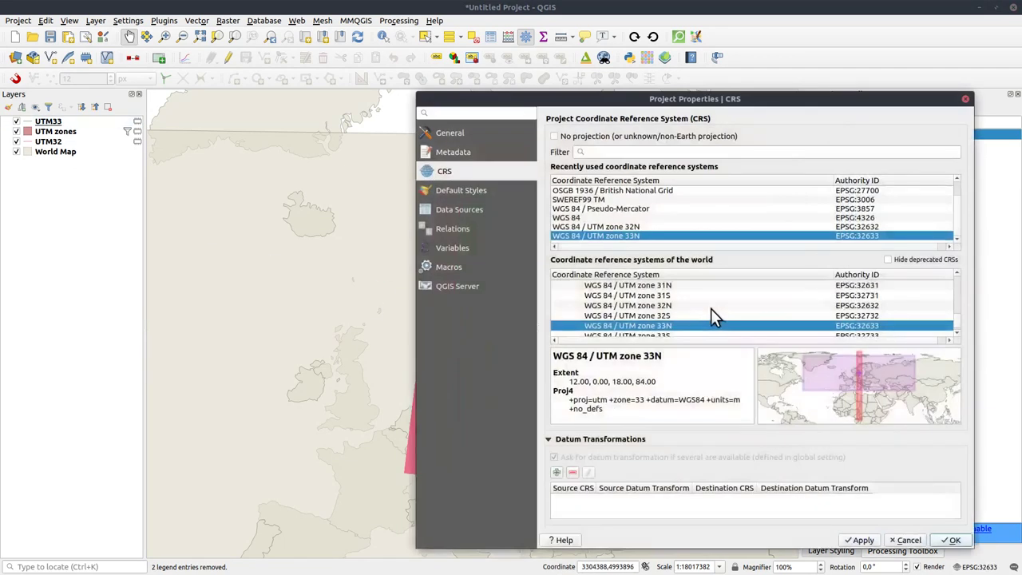
click(663, 308)
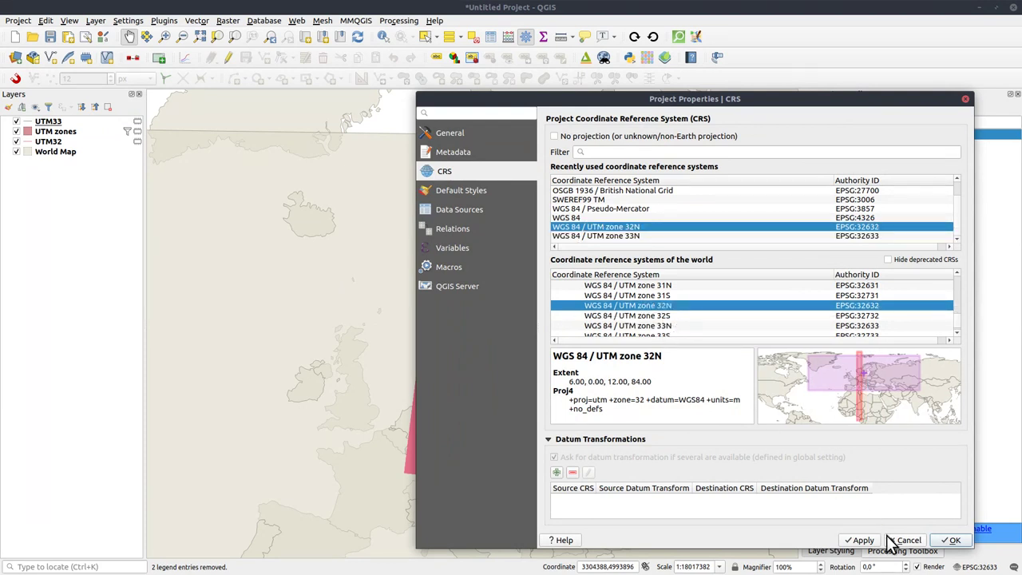
click(949, 541)
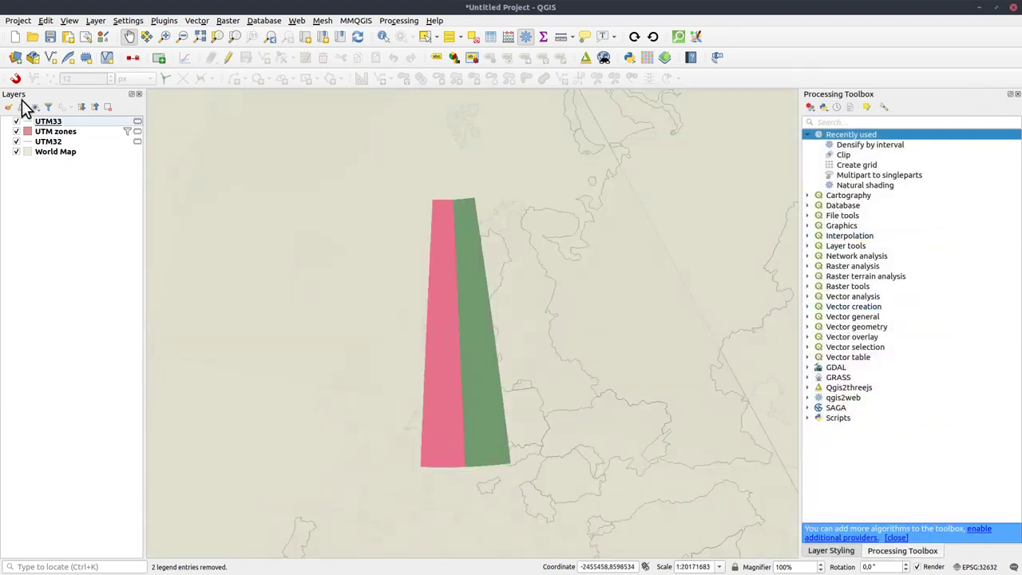
Densify the UTM32 layer at a 10000 m interval.
click(53, 142)
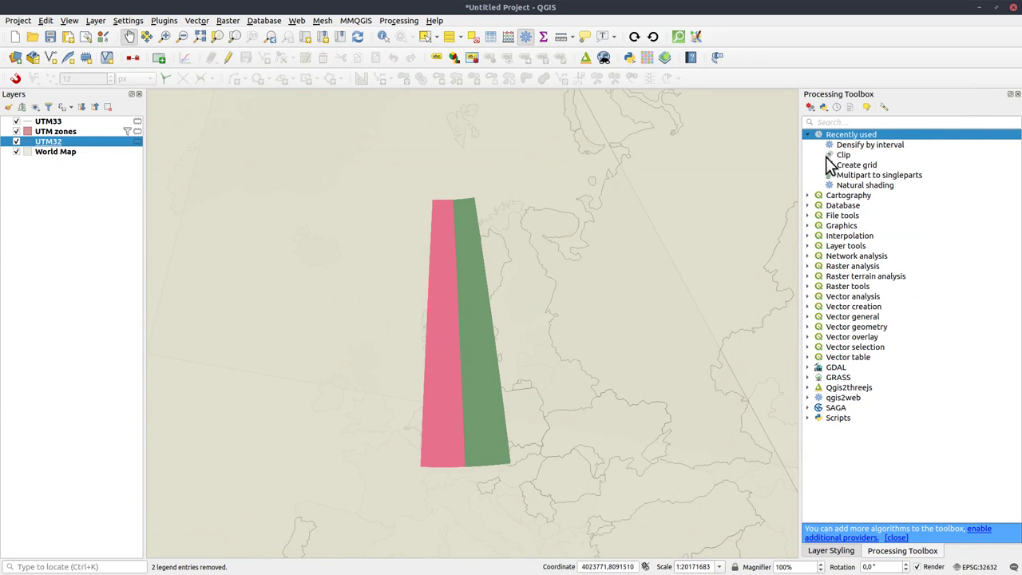
double_click(851, 146)
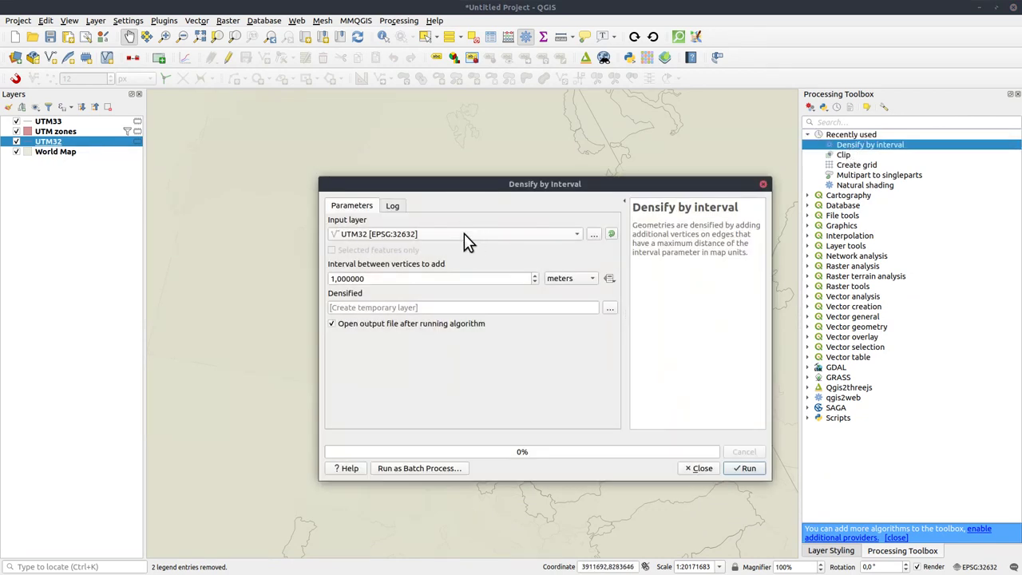
double_click(429, 279)
text(1)
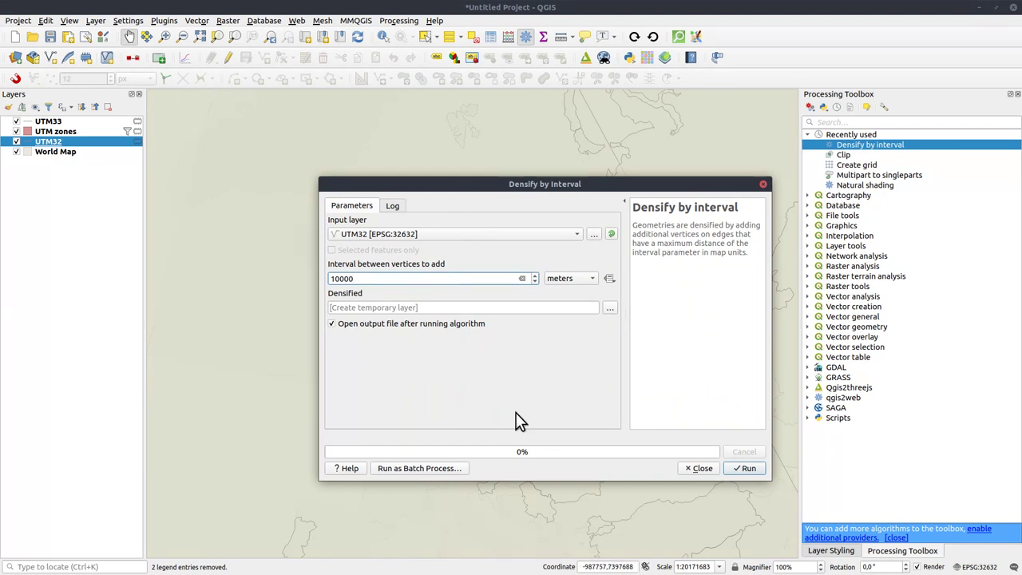
click(745, 469)
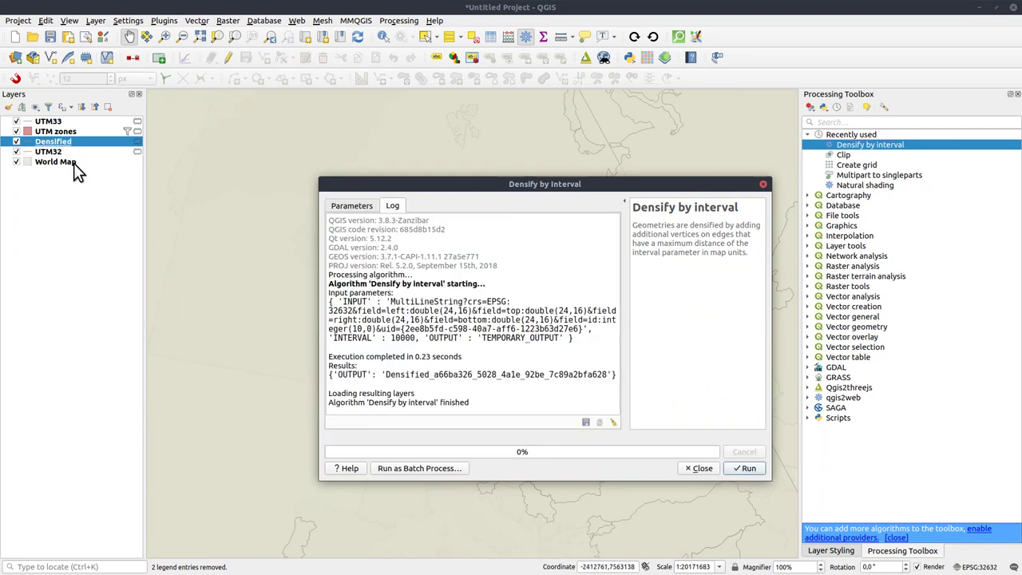
Remove the original UTM32 layer and rename the Densified layer to UTM32.
click(49, 151)
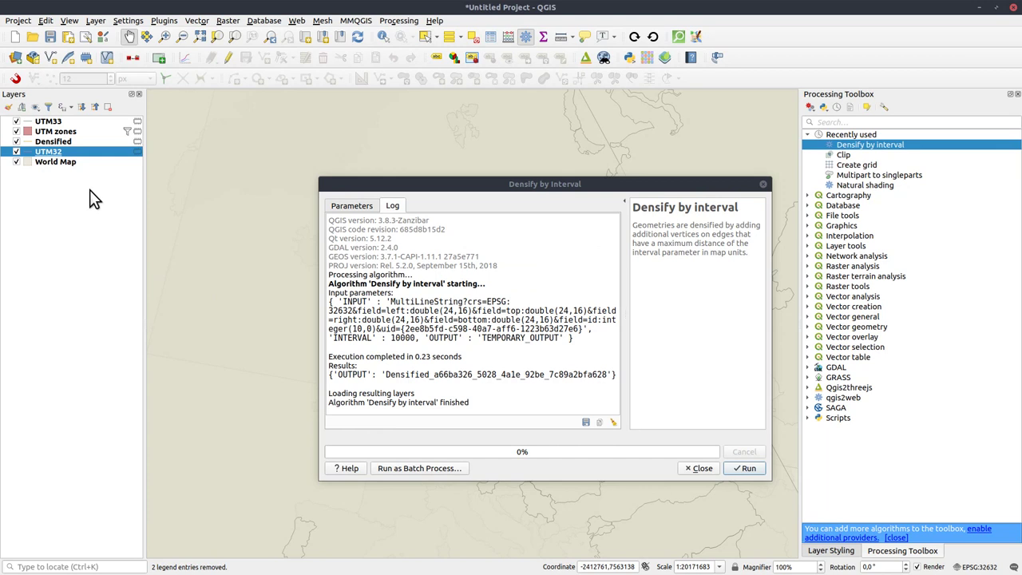
key(ctrl+d)
click(549, 290)
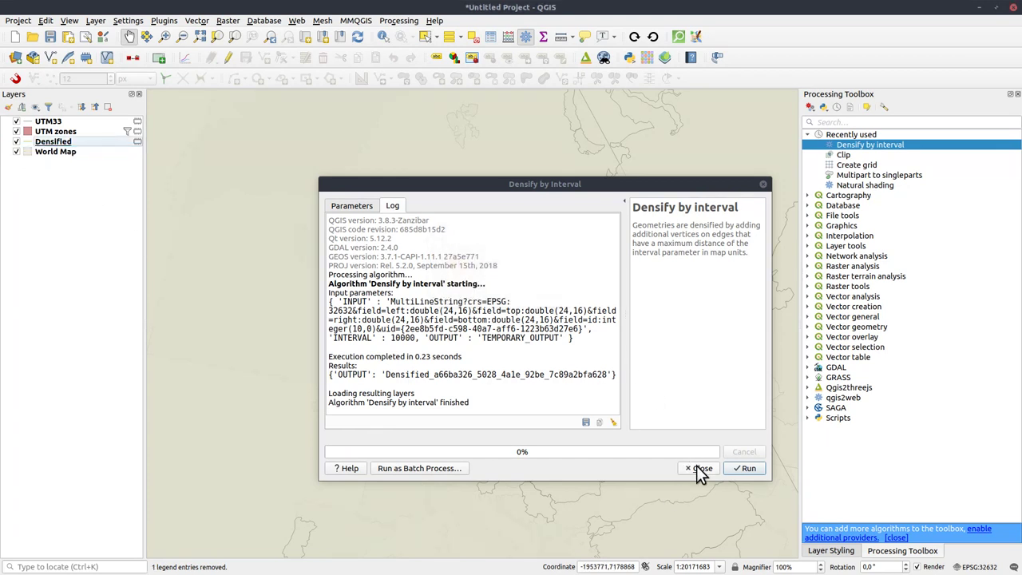
click(700, 468)
click(67, 144)
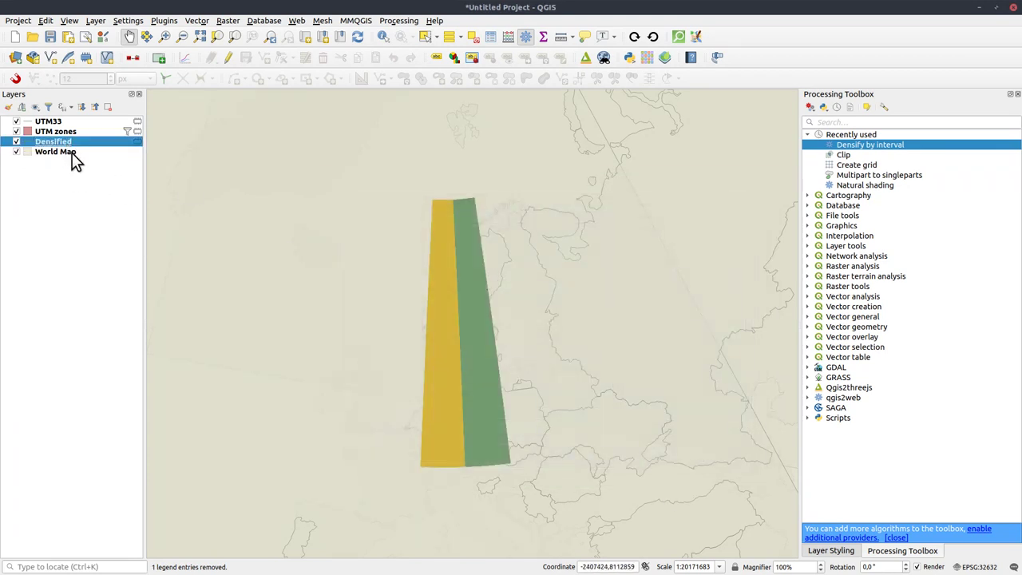
text(UTM32)
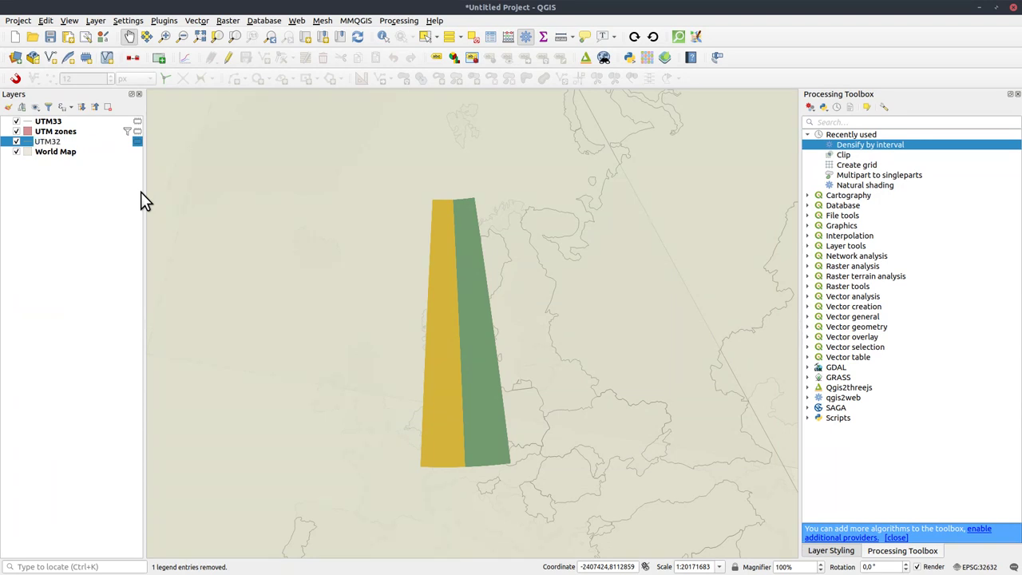
key(Return)
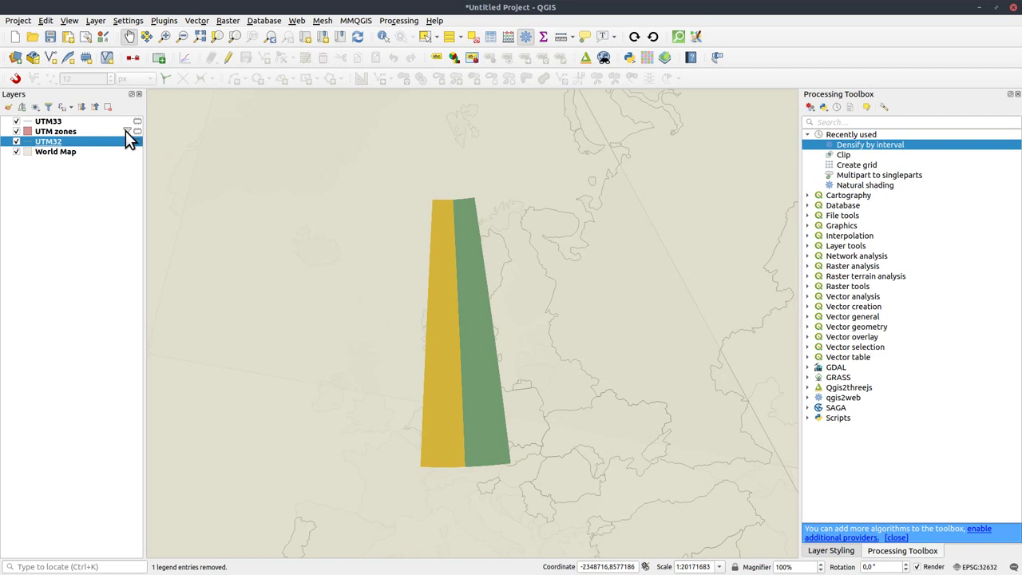
mouse_move(126, 136)
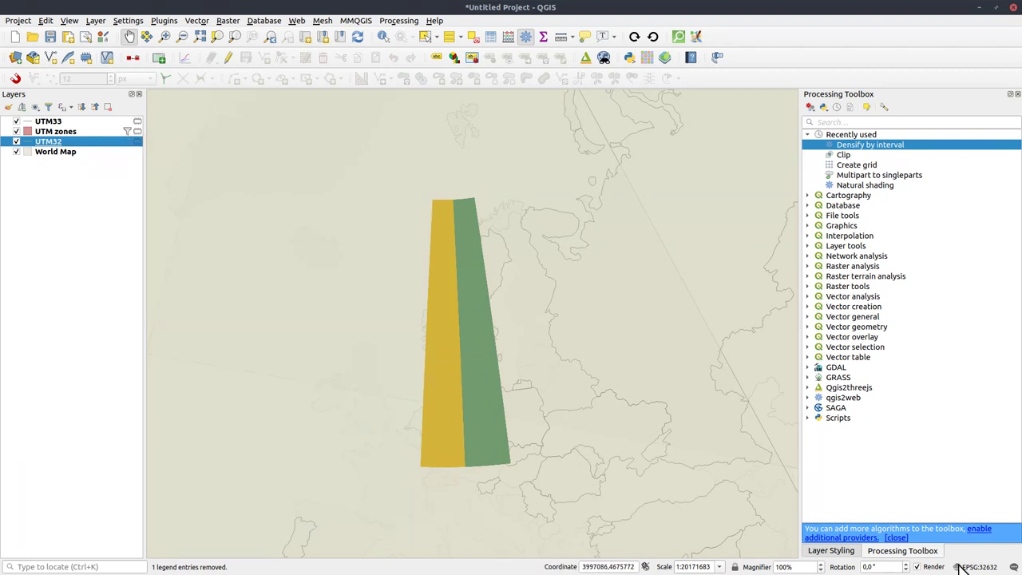
Set the project CRS to WGS 84 / UTM zone 34N (EPSG:32634).
click(986, 566)
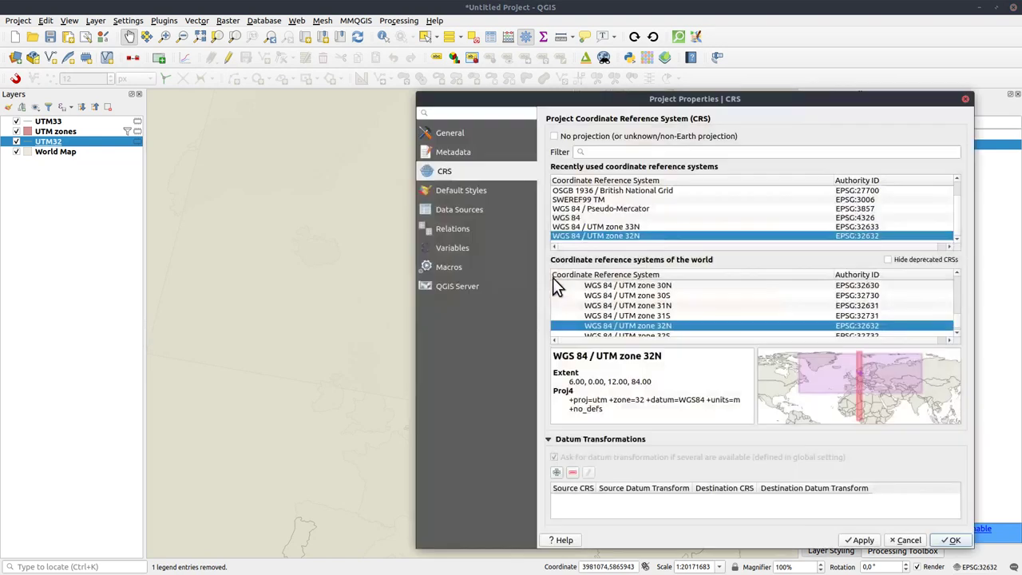
scroll(682, 324, up, 1)
scroll(670, 323, down, 3)
click(673, 306)
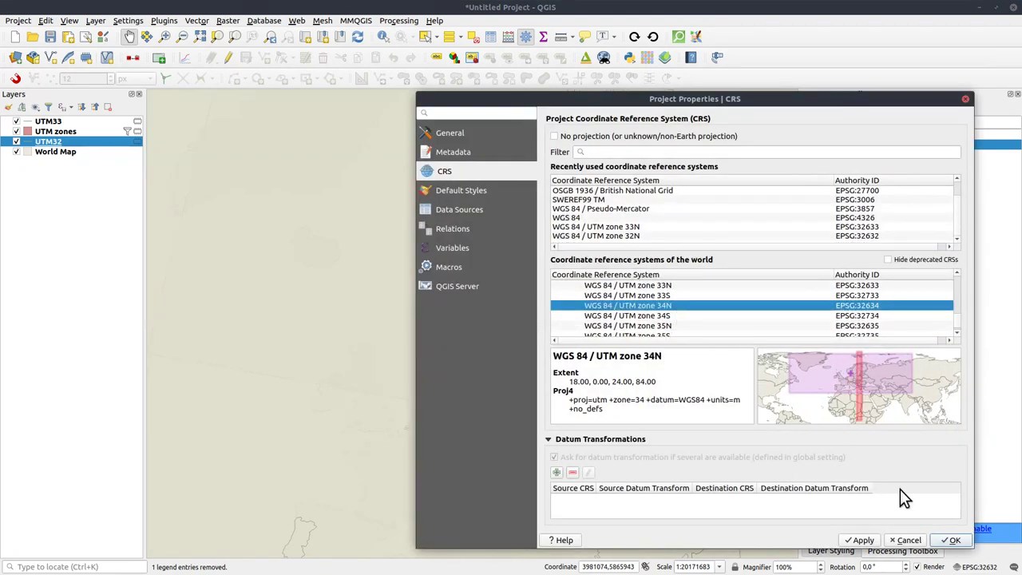
click(949, 540)
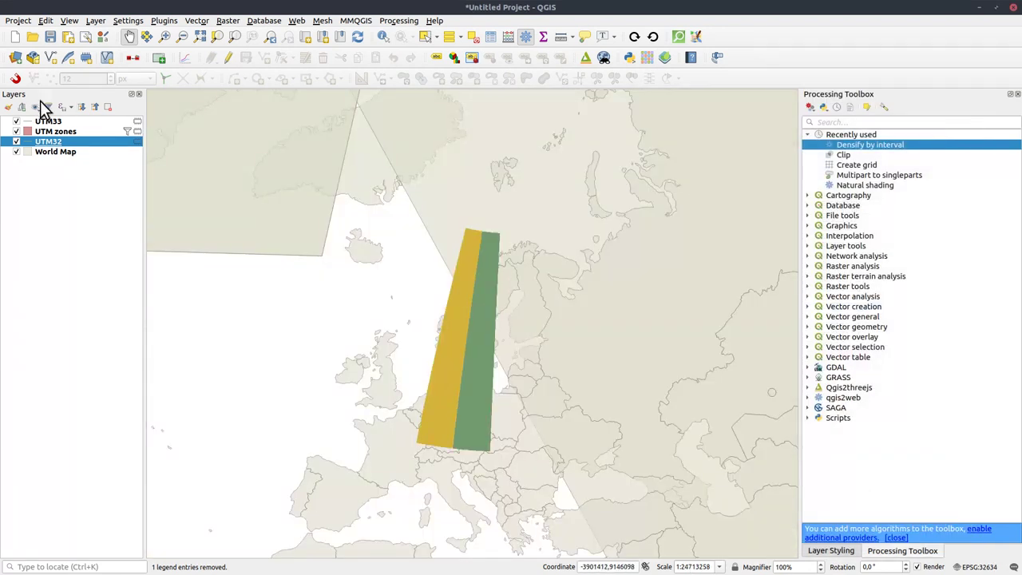
Filter UTM zones to "id" >= 7 and move the layer to the top of the Layers panel.
click(128, 131)
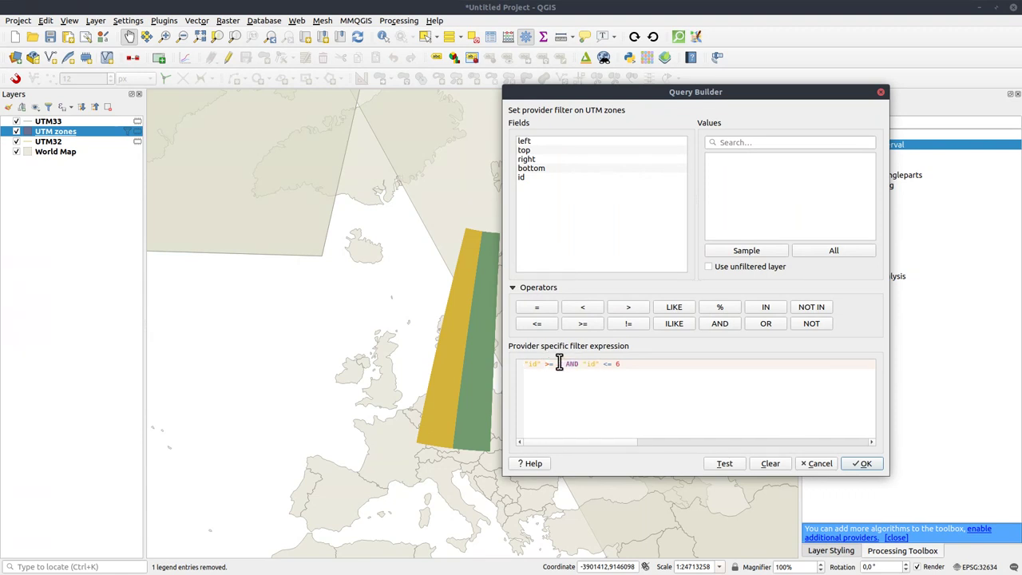
drag(558, 364, 640, 364)
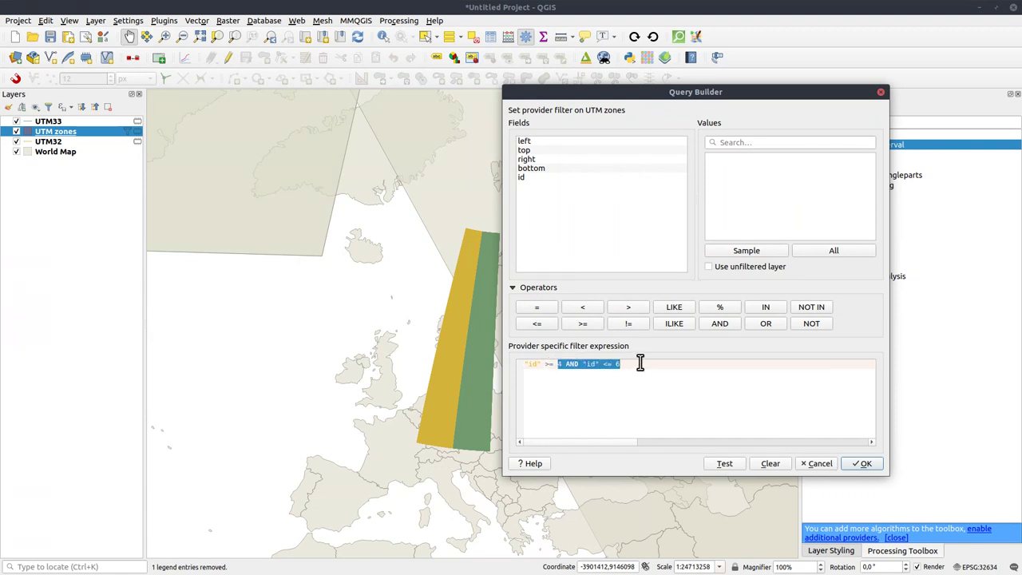
text(7)
click(734, 466)
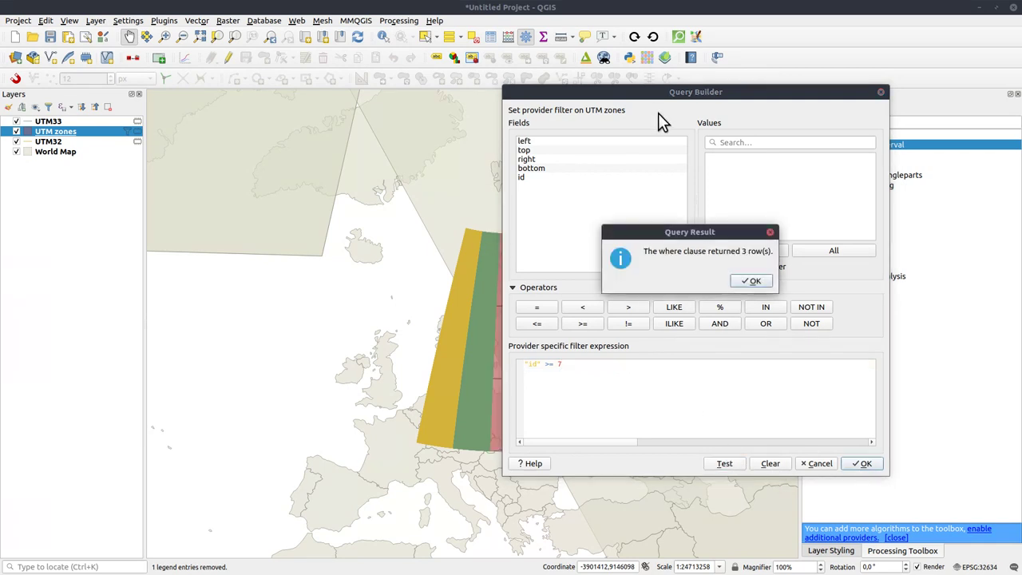
click(754, 281)
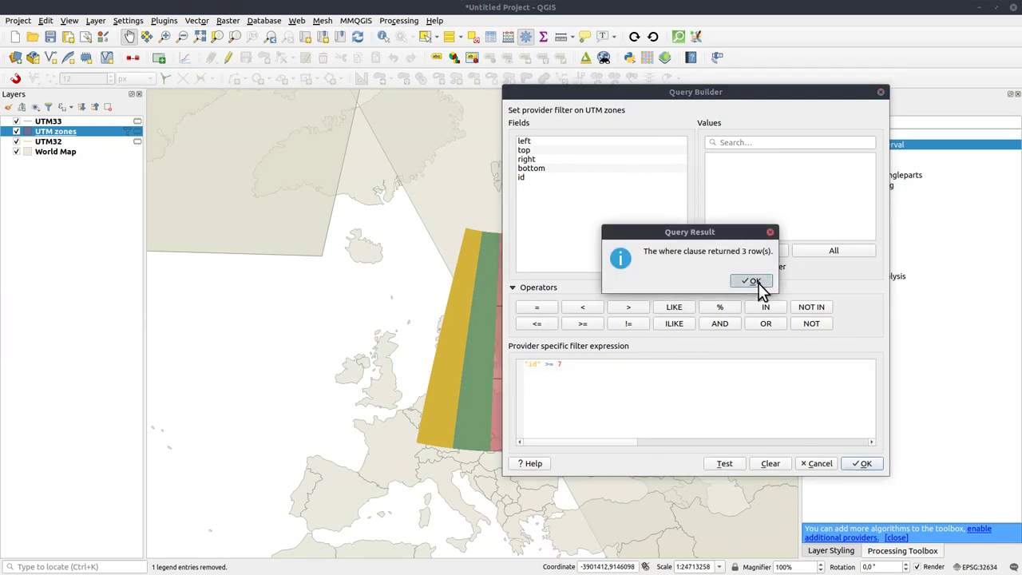
click(865, 464)
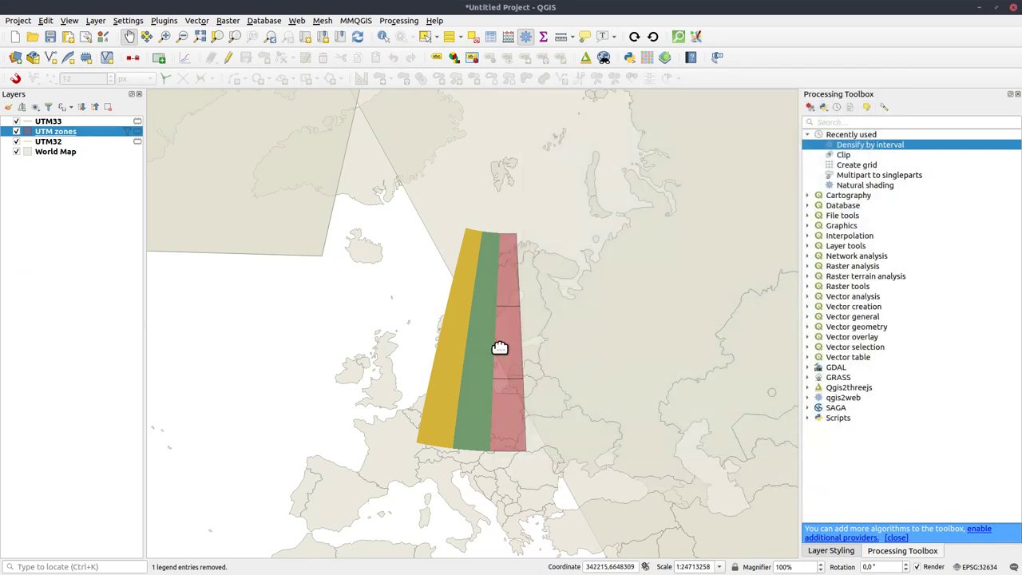
drag(516, 351, 428, 338)
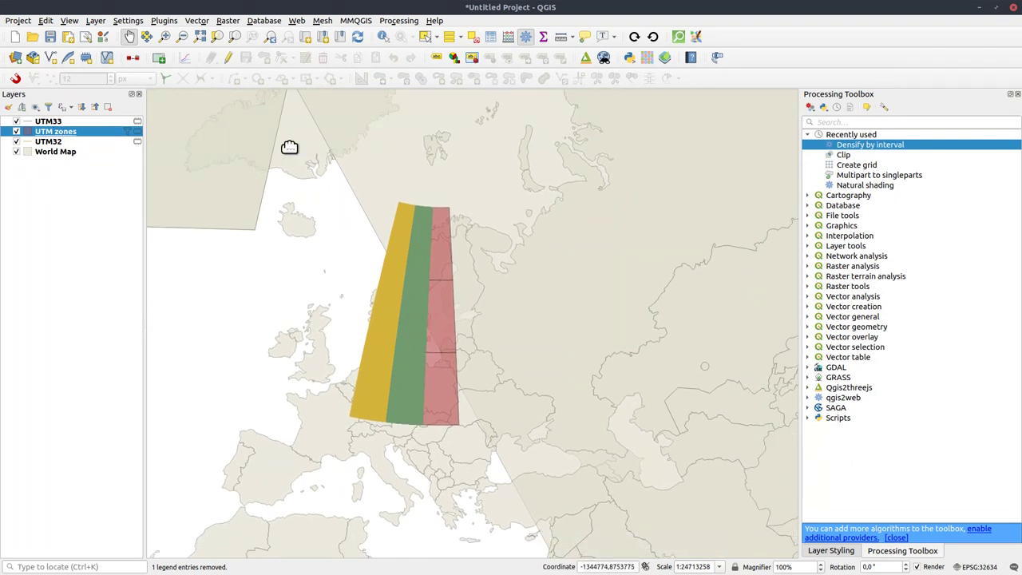
drag(57, 128, 57, 125)
Try a Line grid with a drawn extent, then the UTM zones layer extent, and abandon it.
double_click(857, 166)
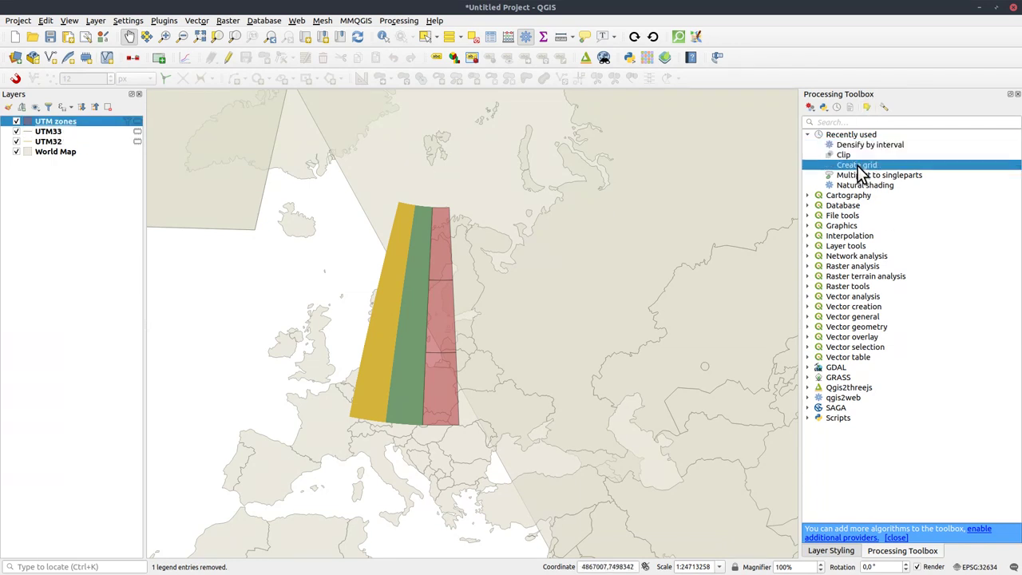
click(538, 234)
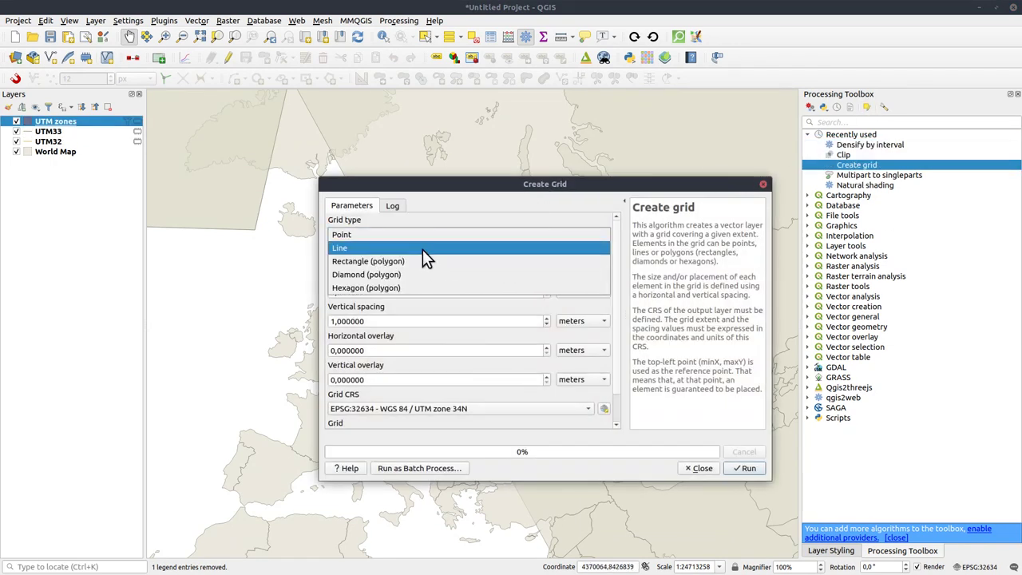
click(424, 249)
click(603, 264)
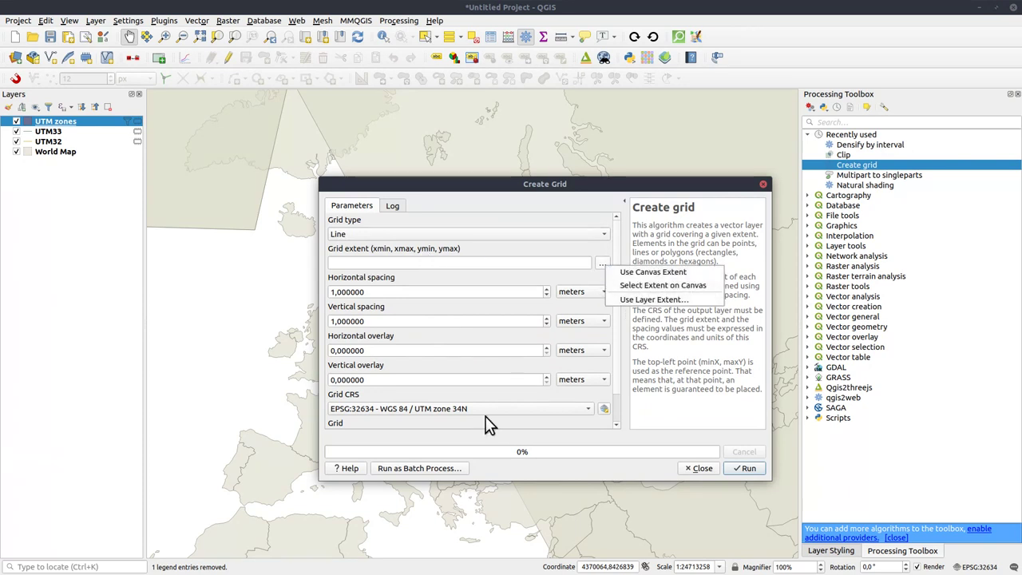
click(670, 286)
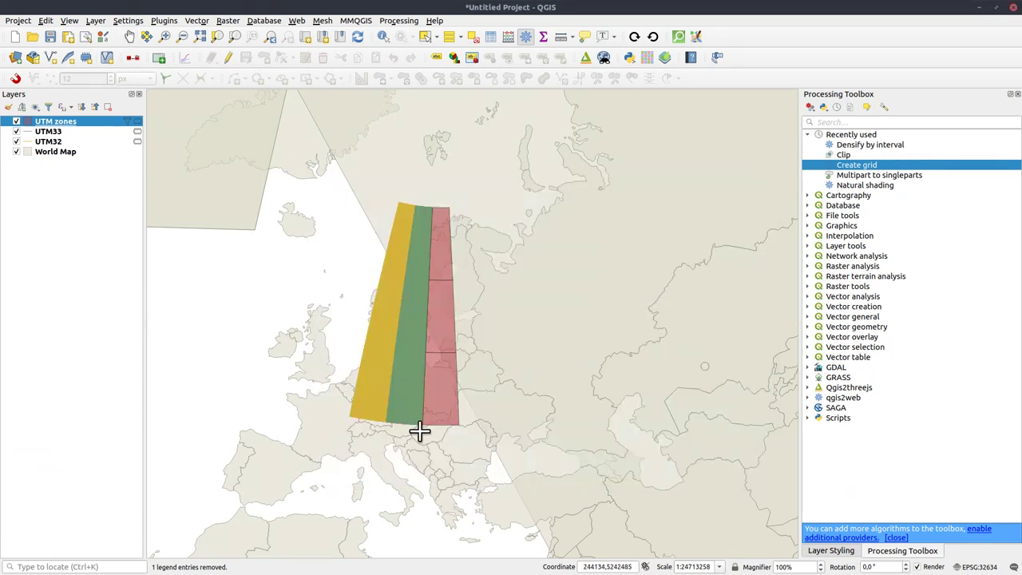
mouse_move(419, 431)
mouse_down()
mouse_move(467, 374)
mouse_move(451, 389)
mouse_move(465, 396)
mouse_up()
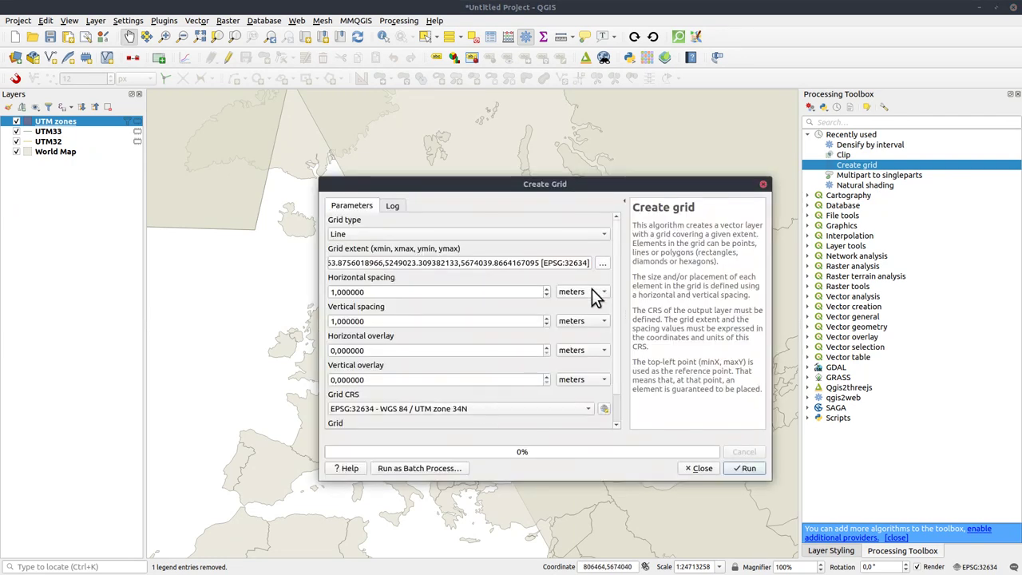
click(602, 265)
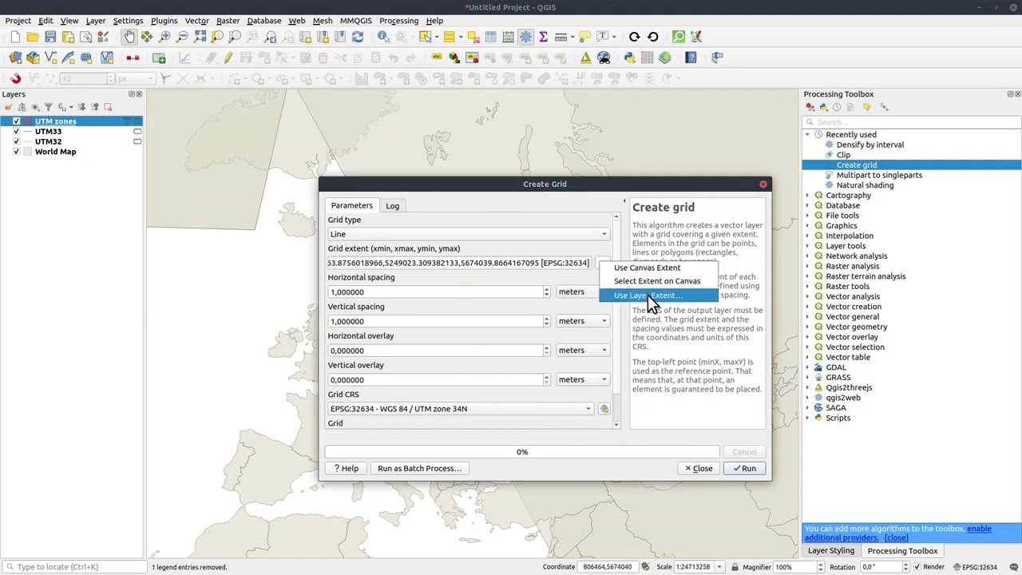
click(653, 297)
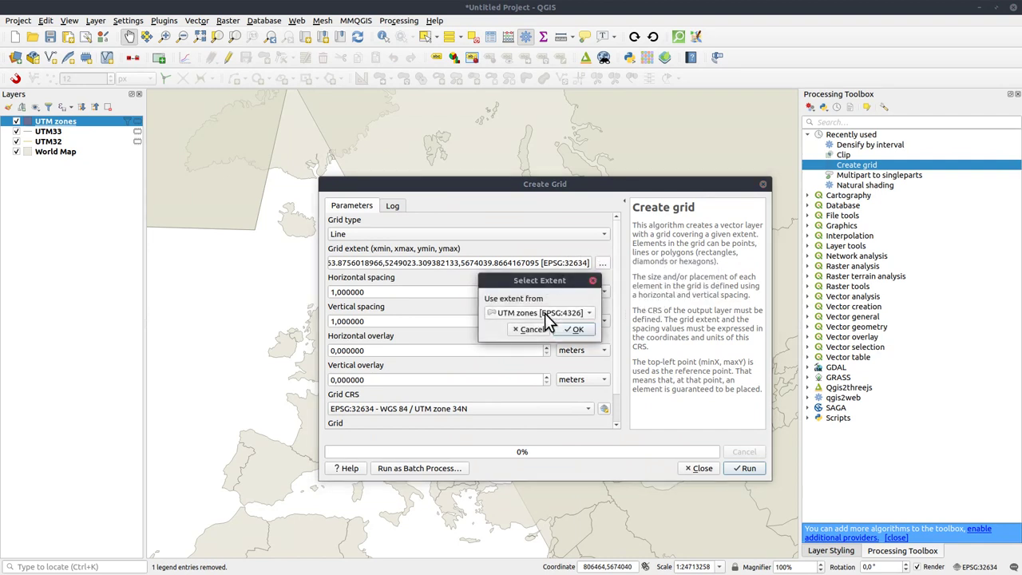
click(576, 329)
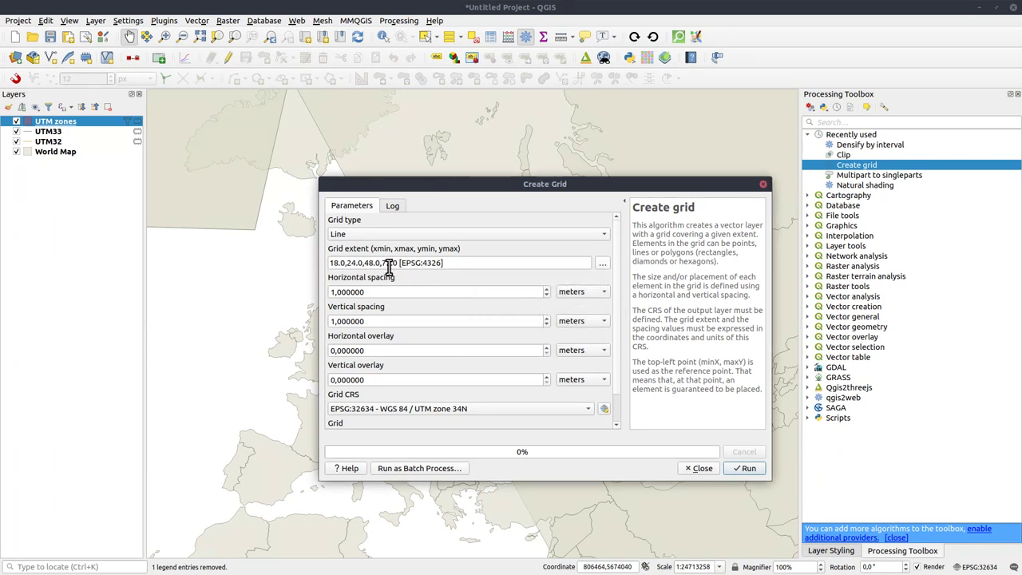
click(702, 468)
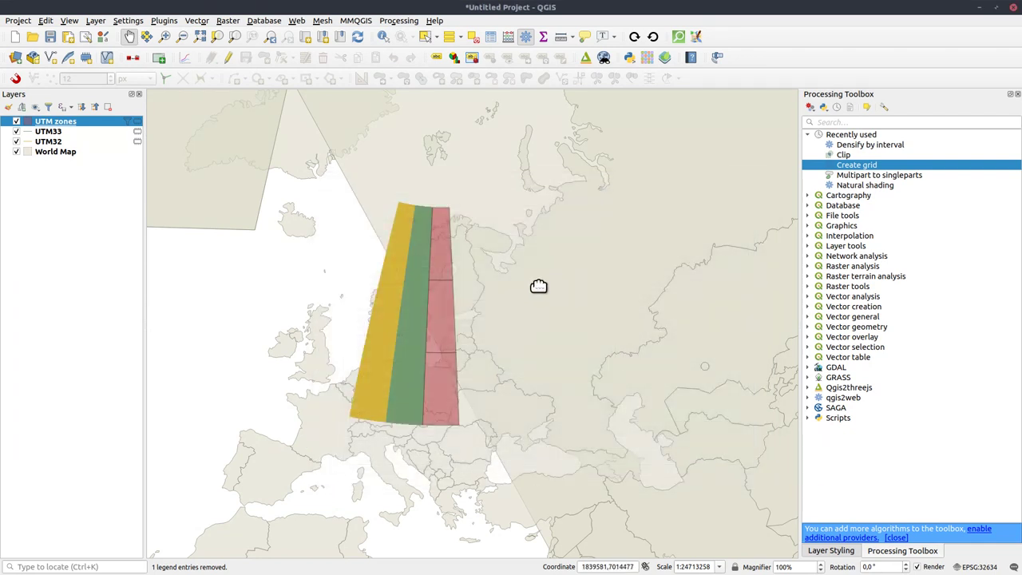
Restart Create grid as Line type with its extent drawn around the filtered zone band.
double_click(855, 161)
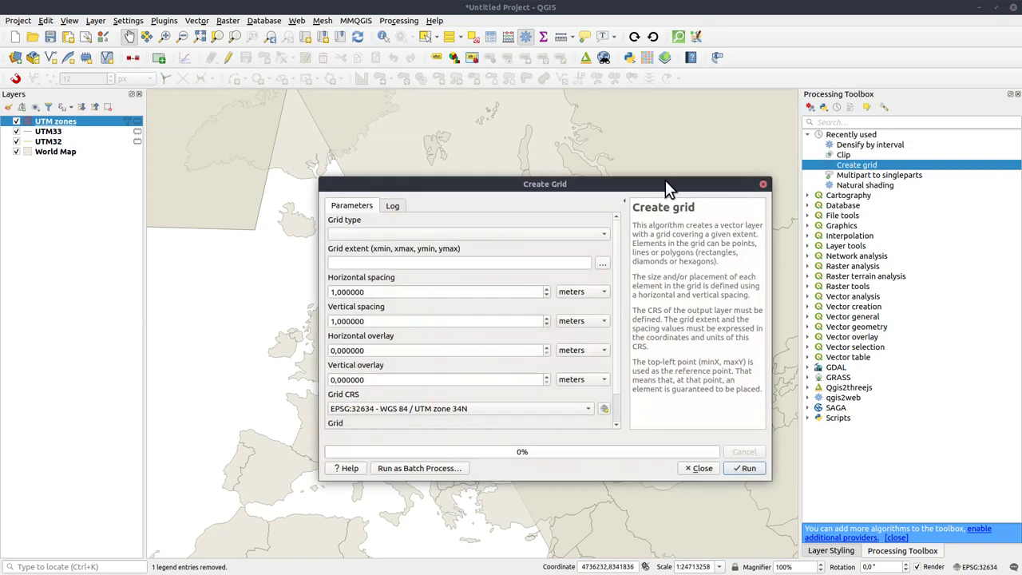
click(592, 236)
click(569, 247)
click(603, 268)
click(638, 286)
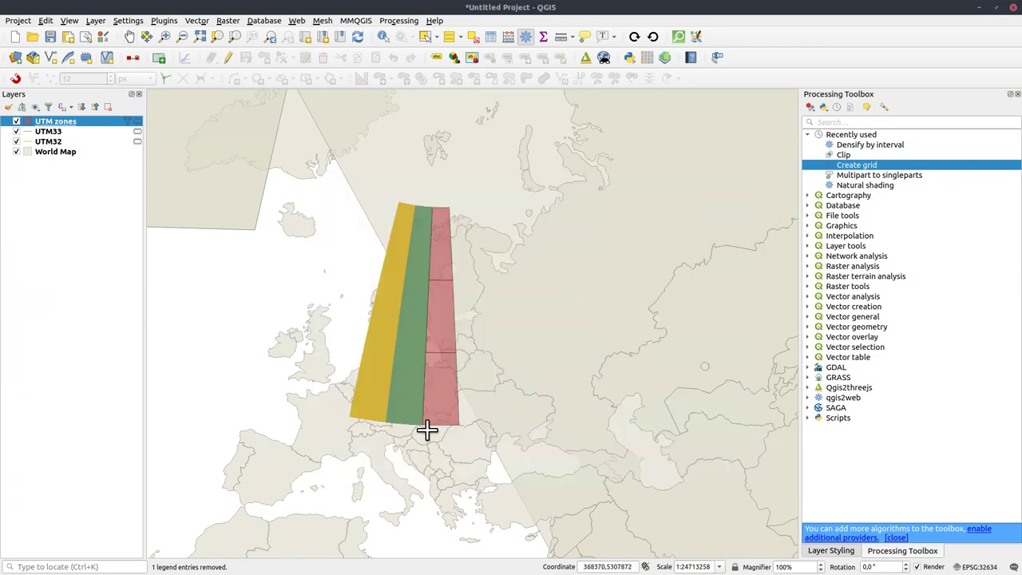
drag(419, 429, 461, 206)
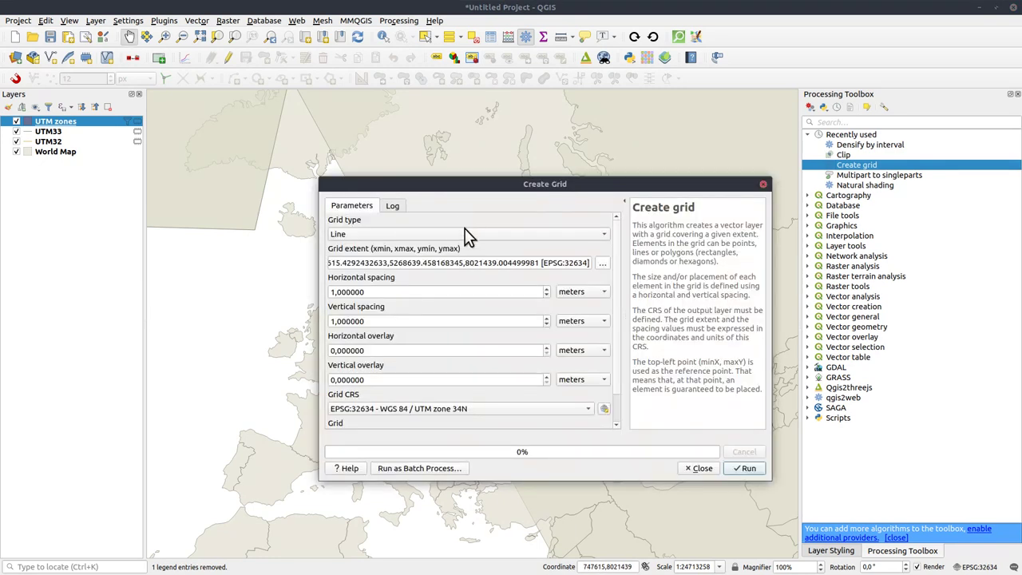
Round the grid extent to 237000,747000,5268000,8021000.
double_click(519, 263)
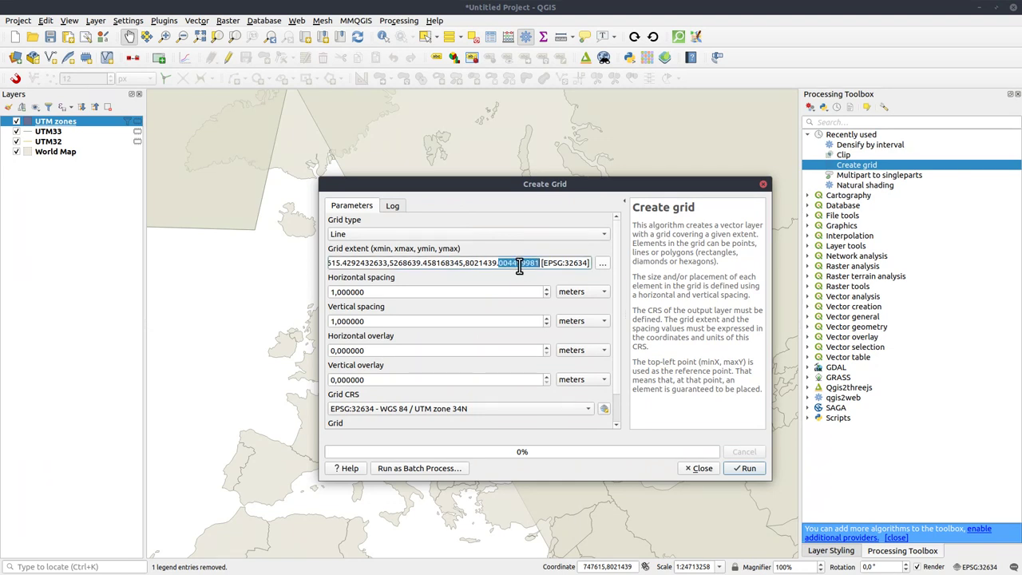
key(BackSpace)
key(BackSpace)
key(BackSpace)
key(BackSpace)
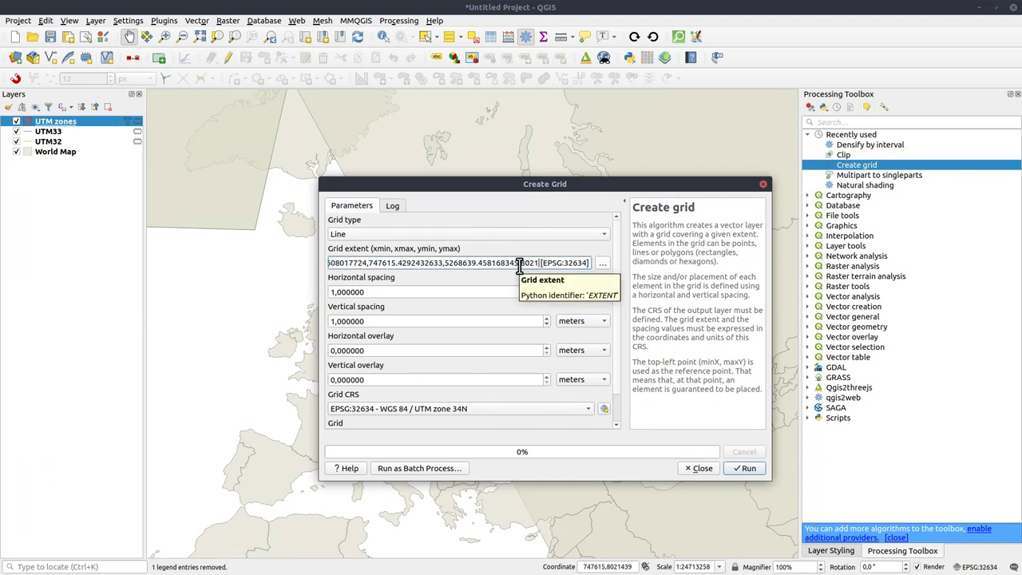
text(000)
double_click(499, 263)
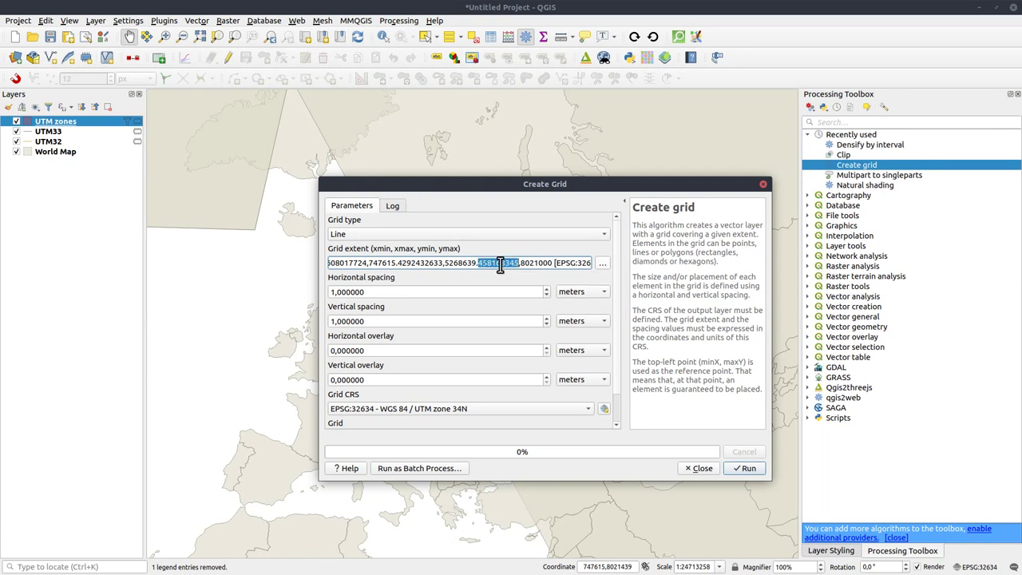
key(BackSpace)
key(BackSpace)
key(BackSpace)
key(BackSpace)
key(BackSpace)
text(000)
double_click(461, 263)
key(BackSpace)
key(BackSpace)
key(BackSpace)
key(BackSpace)
key(BackSpace)
text(000)
double_click(387, 262)
key(BackSpace)
key(BackSpace)
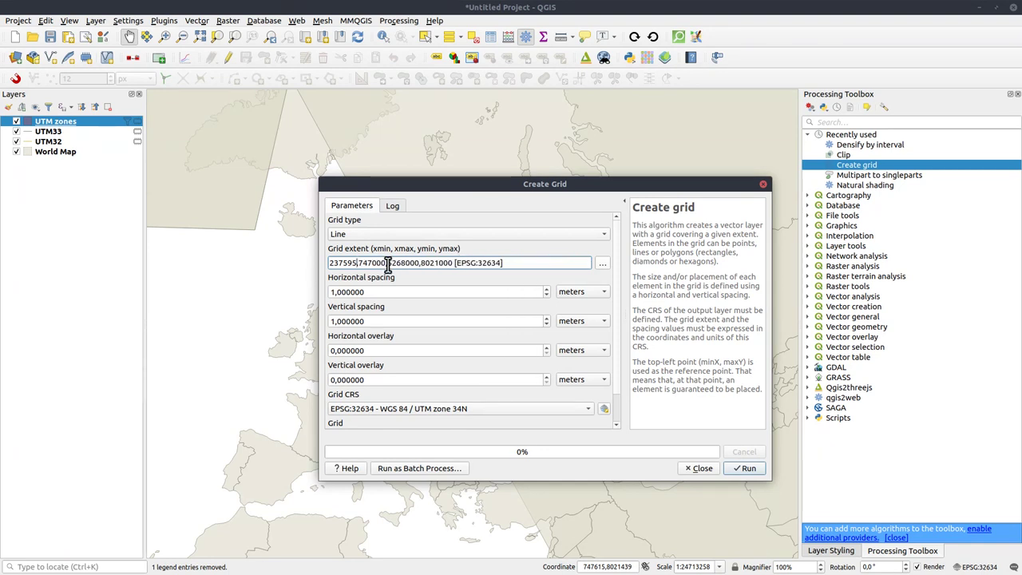
key(BackSpace)
key(BackSpace)
key(BackSpace)
text(000)
Set both grid spacings to 1000 m and generate the grid layer.
click(335, 292)
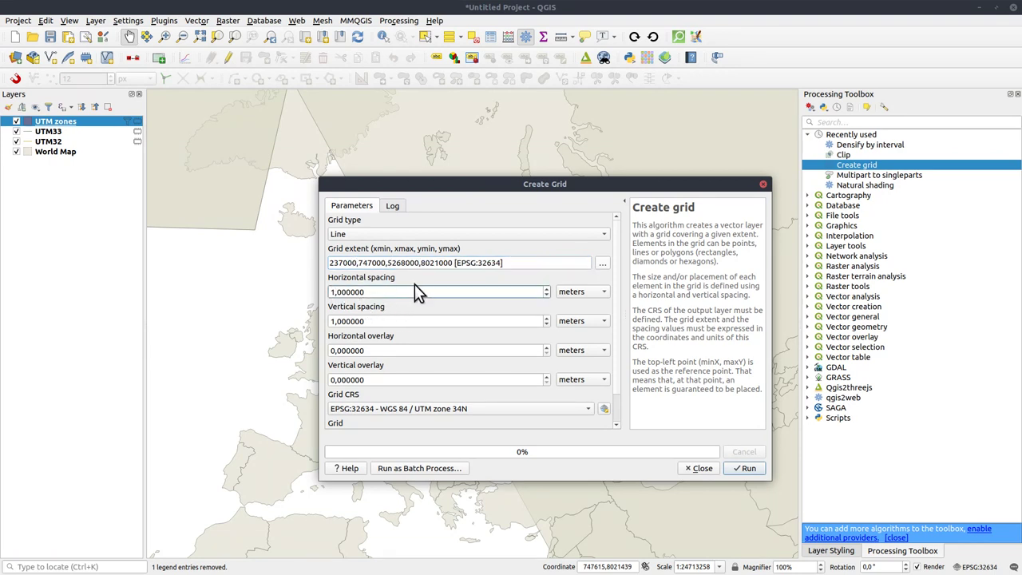
text(000)
click(345, 321)
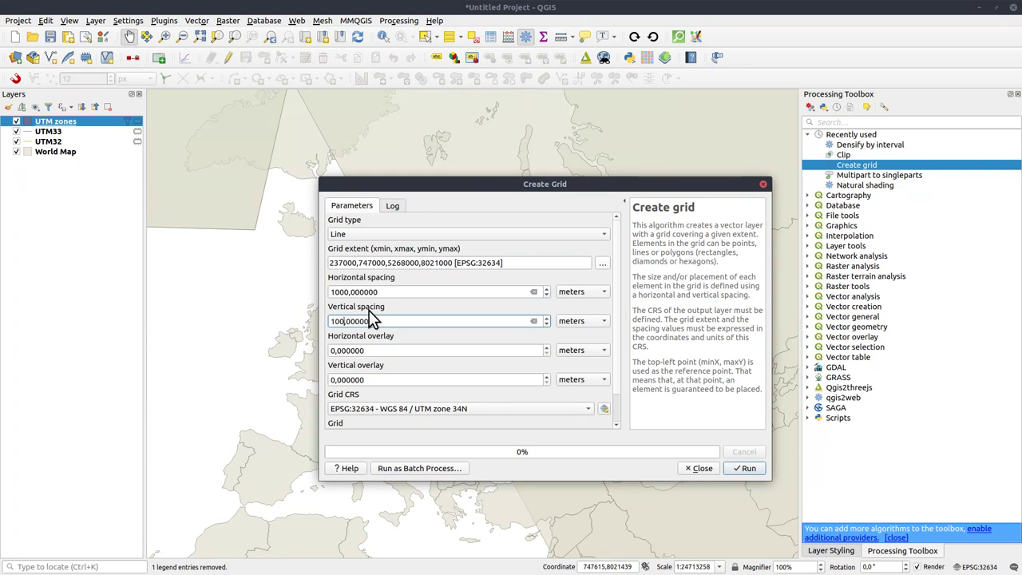
click(746, 469)
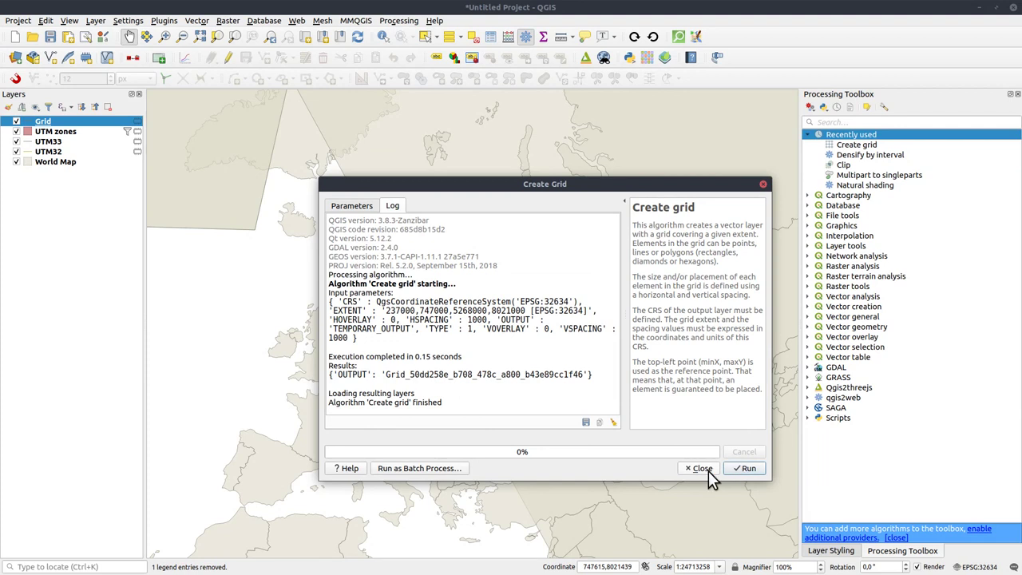
click(700, 468)
Clip the Grid lines using UTM zones as the overlay layer.
double_click(843, 166)
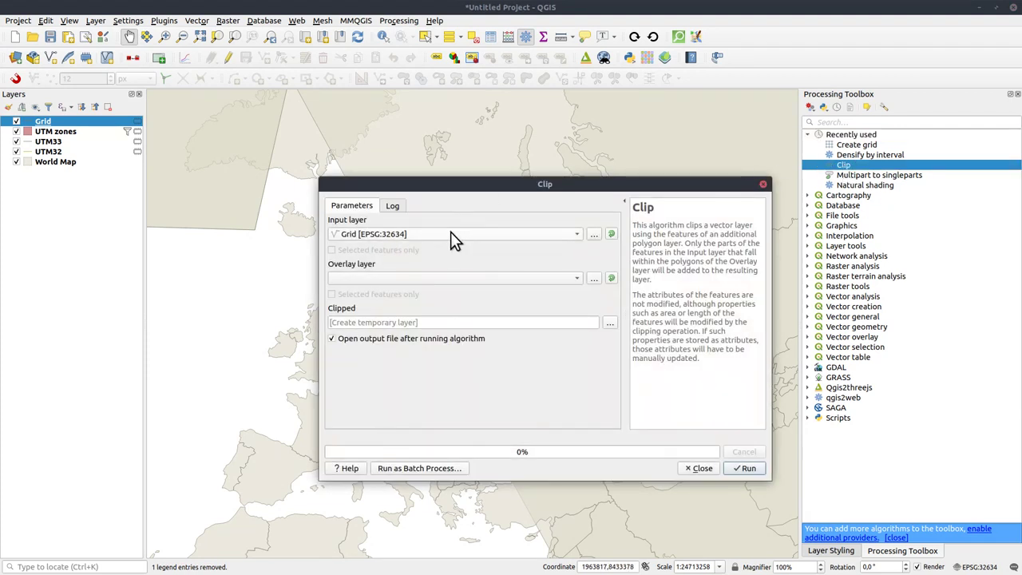
click(444, 276)
click(429, 292)
click(432, 277)
click(430, 268)
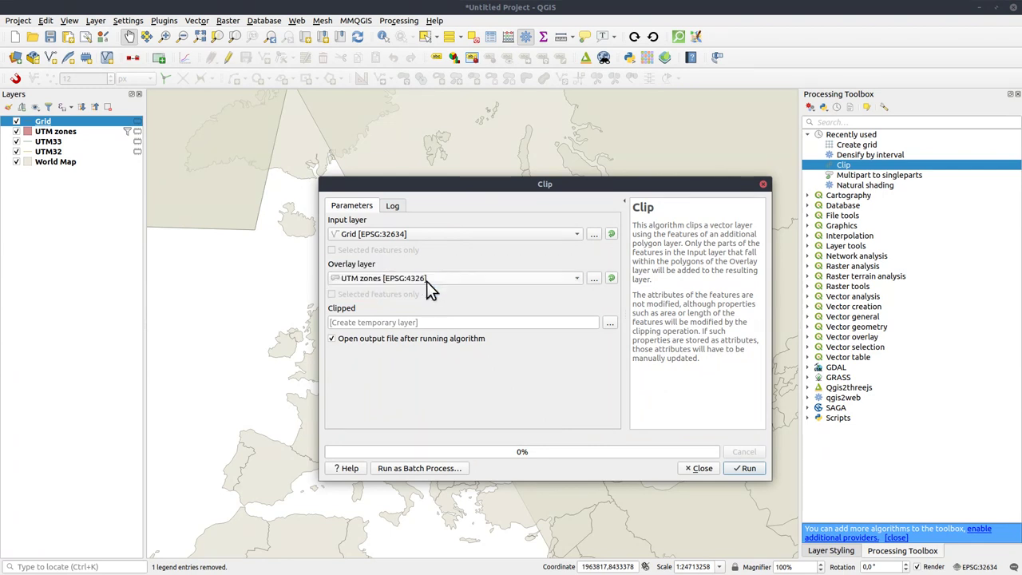
click(746, 471)
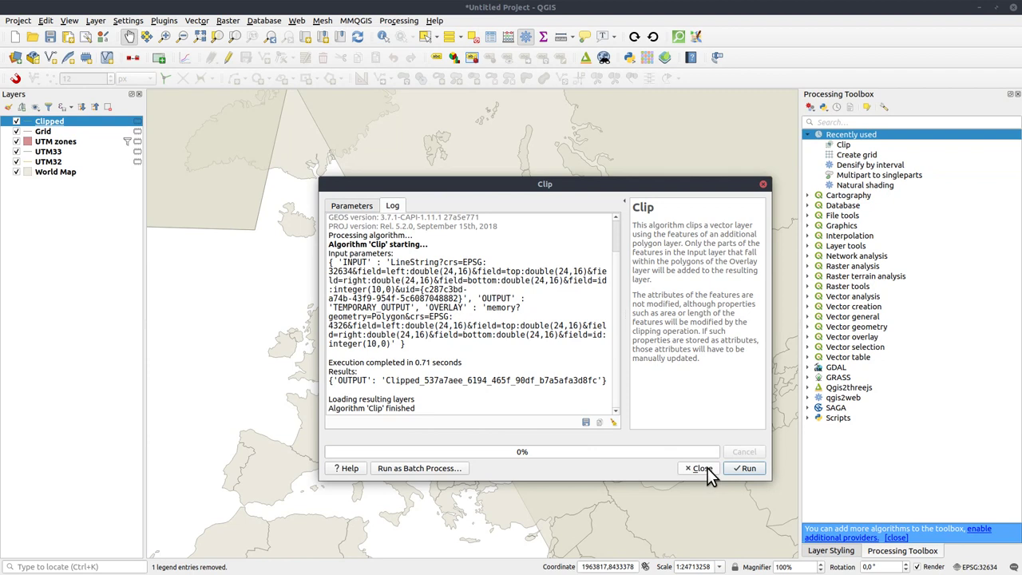
click(701, 469)
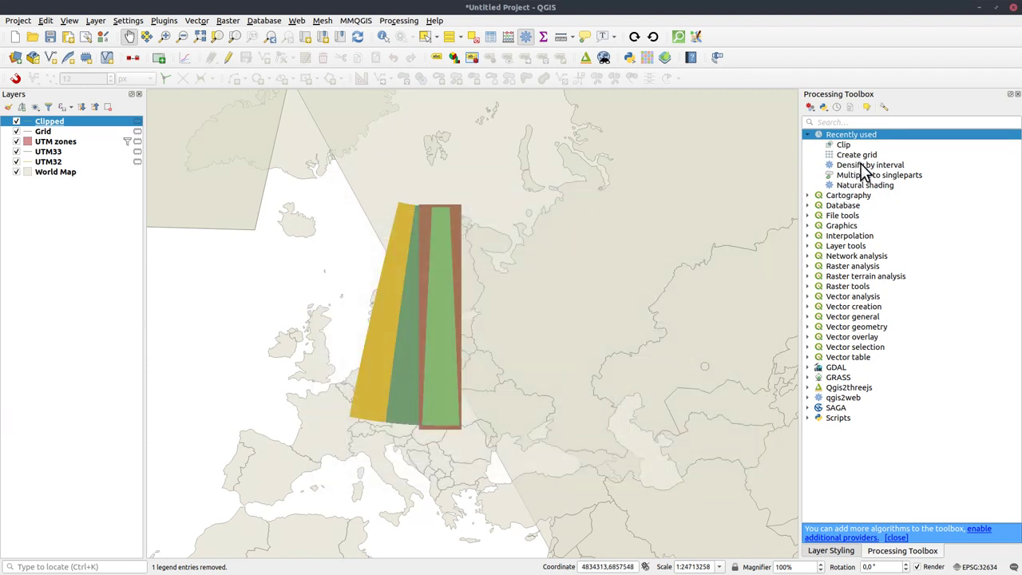
Densify the Clipped grid lines at a 10000 m interval.
double_click(861, 165)
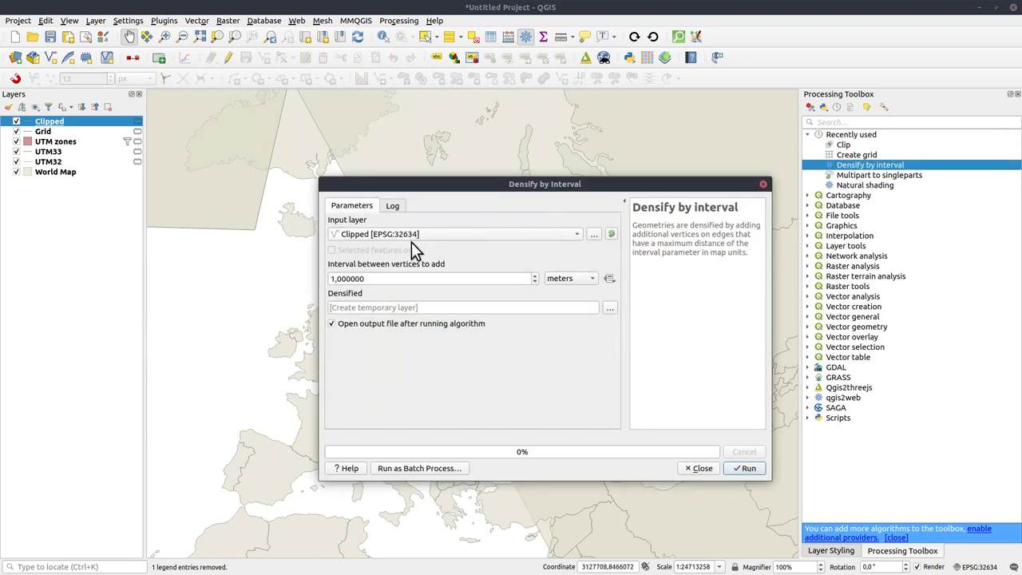
double_click(387, 278)
text(10000)
click(748, 468)
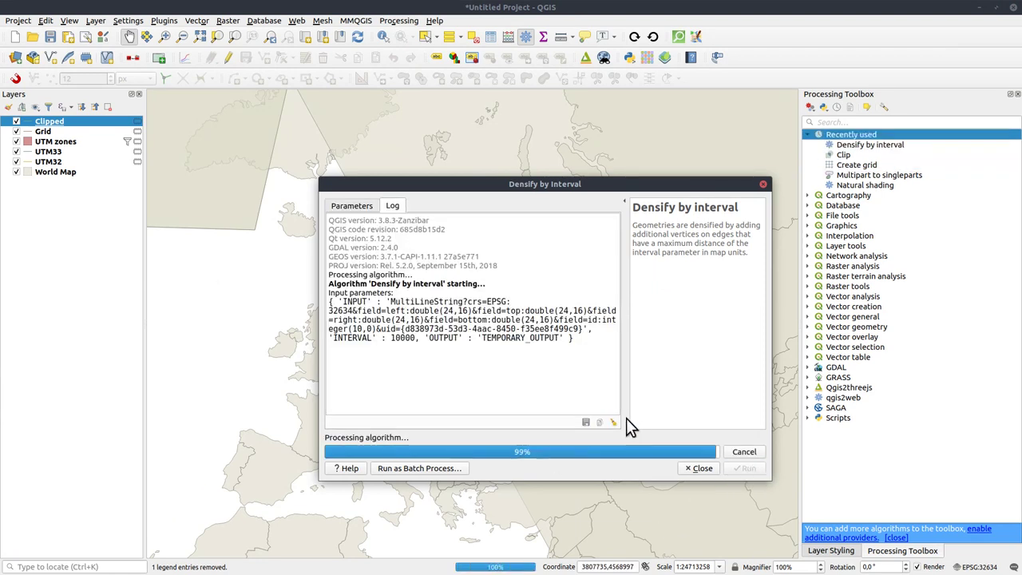
click(696, 467)
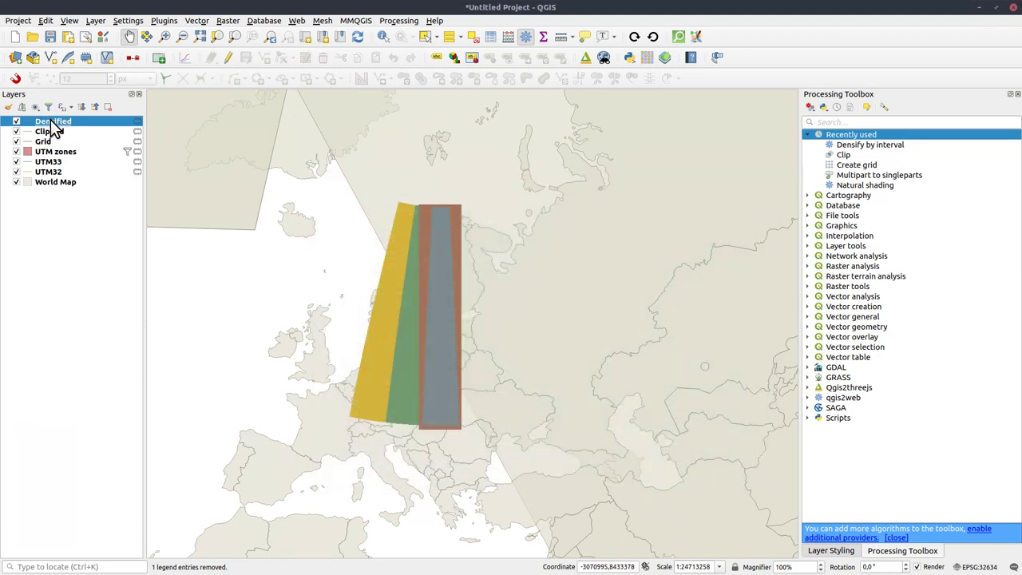
Rename the Densified layer to UTM34.
click(53, 120)
key(Escape)
key(ctrl+m)
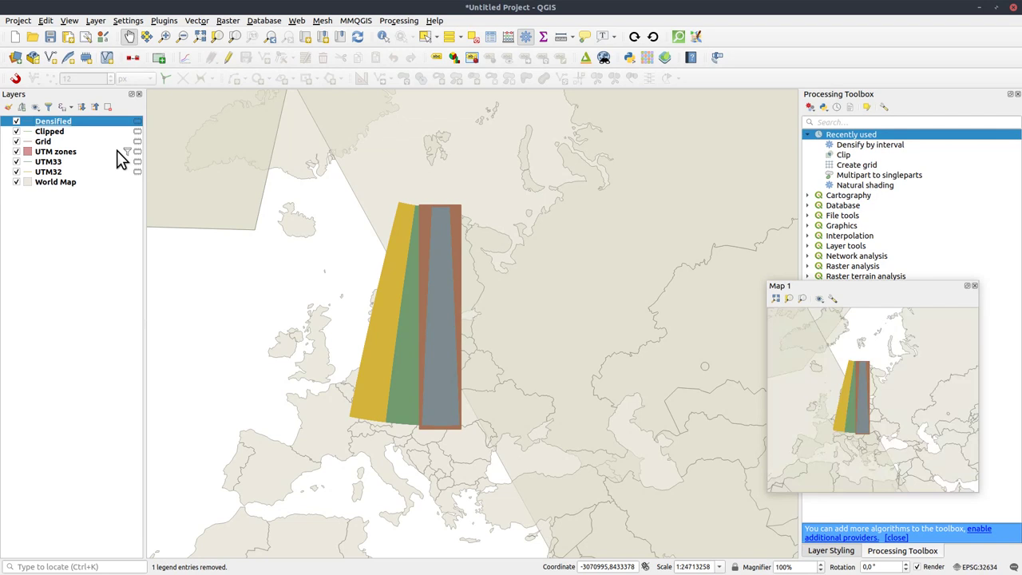
click(974, 286)
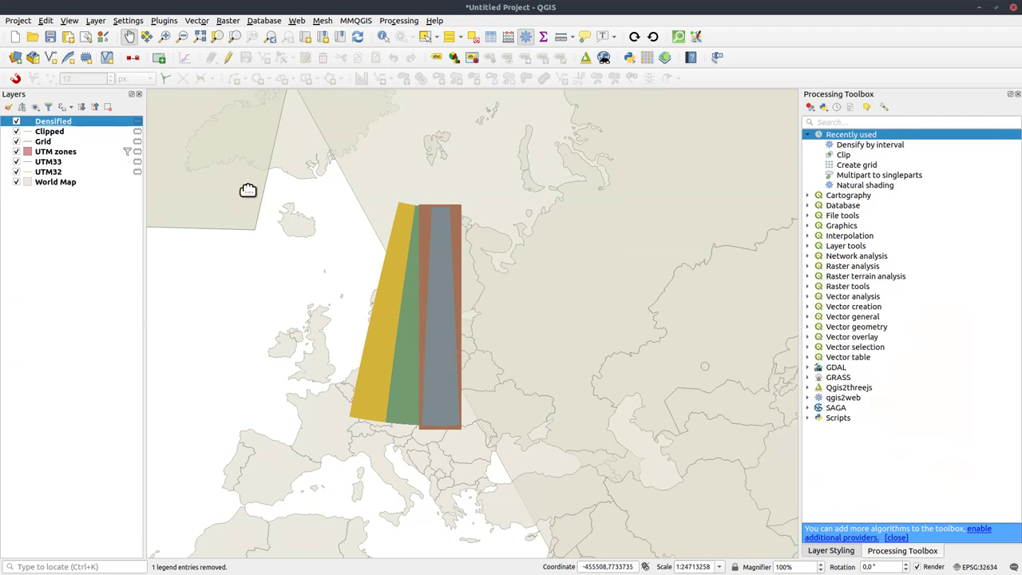
click(52, 124)
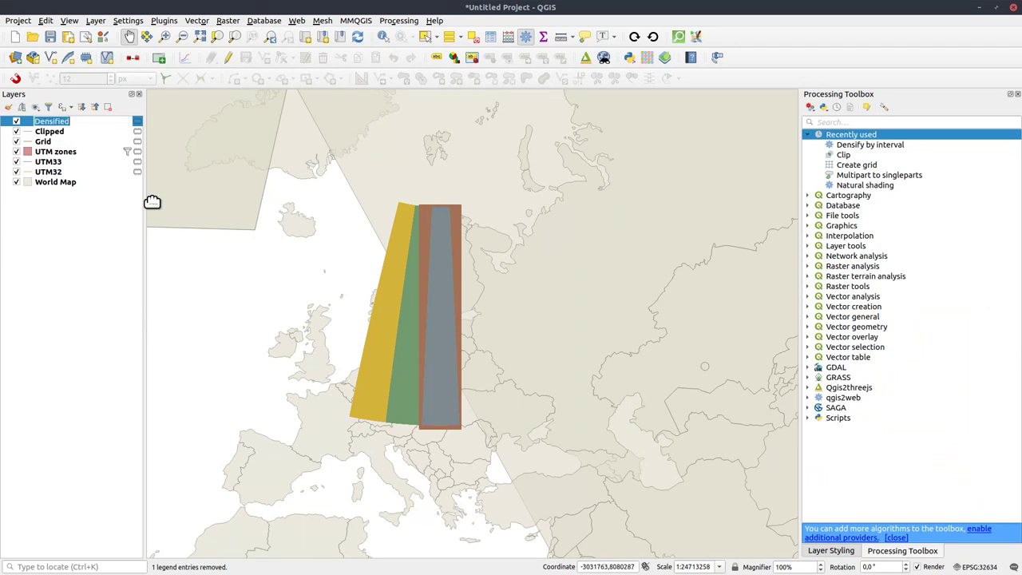
text(UTM34)
click(32, 330)
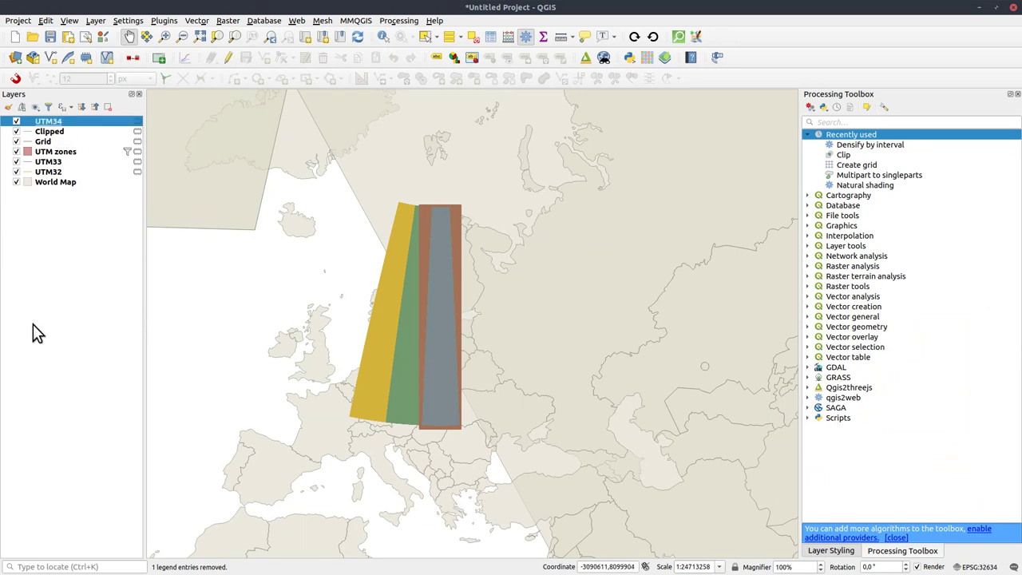
Remove the Clipped and Grid layers from the project.
click(49, 133)
shift+click(53, 142)
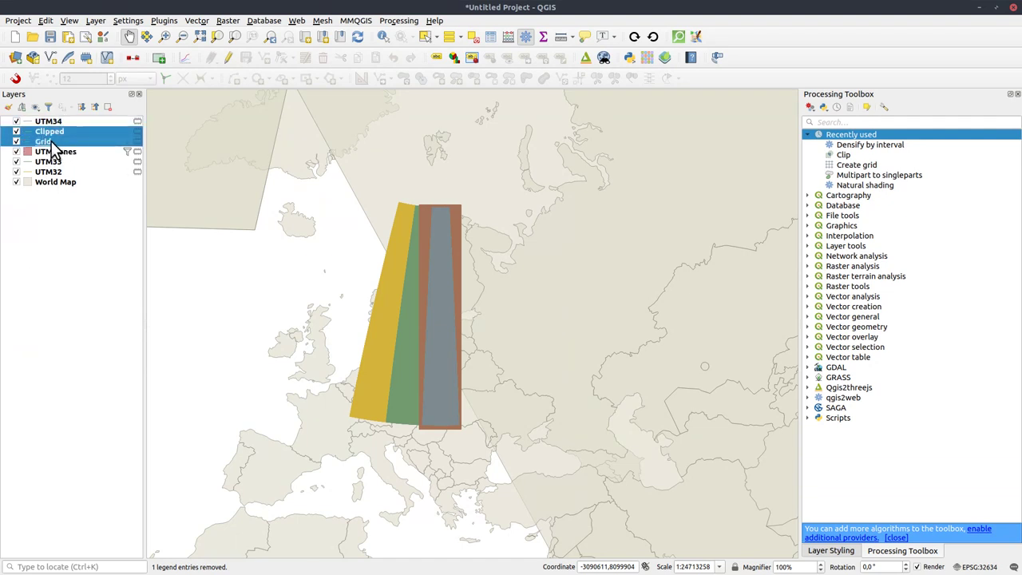
key(Delete)
key(Return)
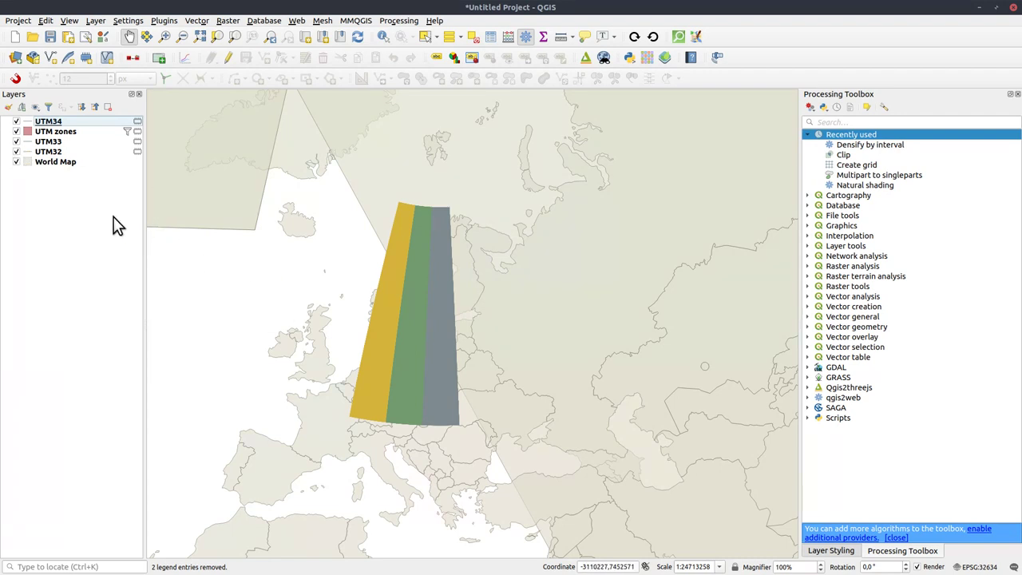
Move the UTM zones layer to the top of the layer order.
click(53, 132)
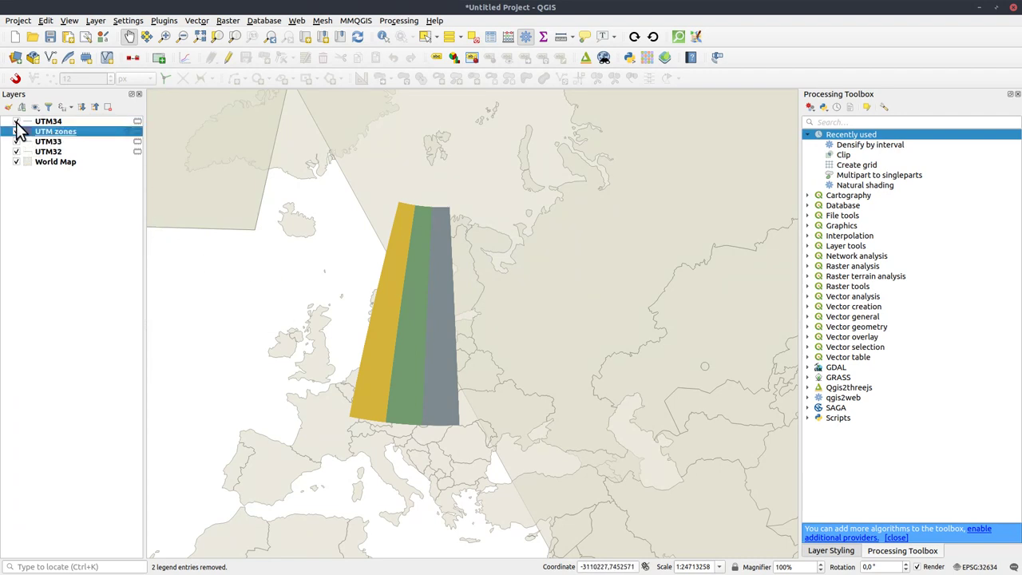
ctrl+click(46, 121)
drag(46, 127, 46, 138)
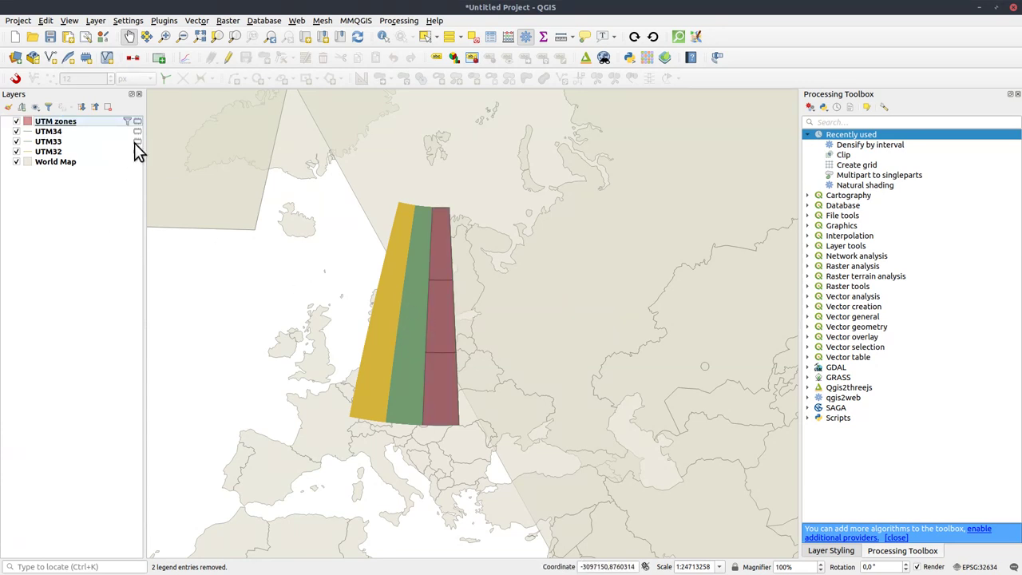
Clear the UTM zones filter expression in the Query Builder so all nine cells show.
click(129, 124)
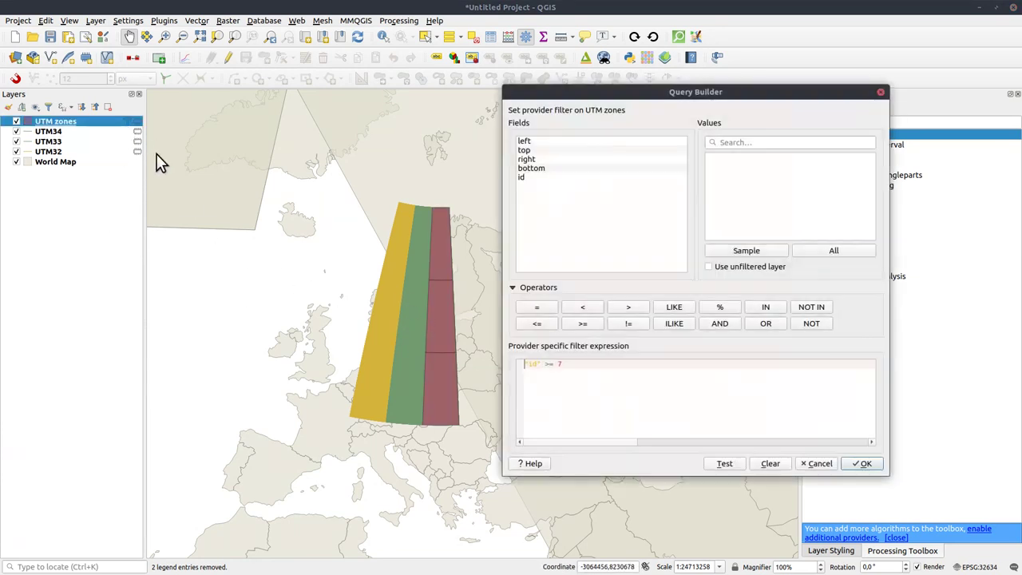
click(770, 463)
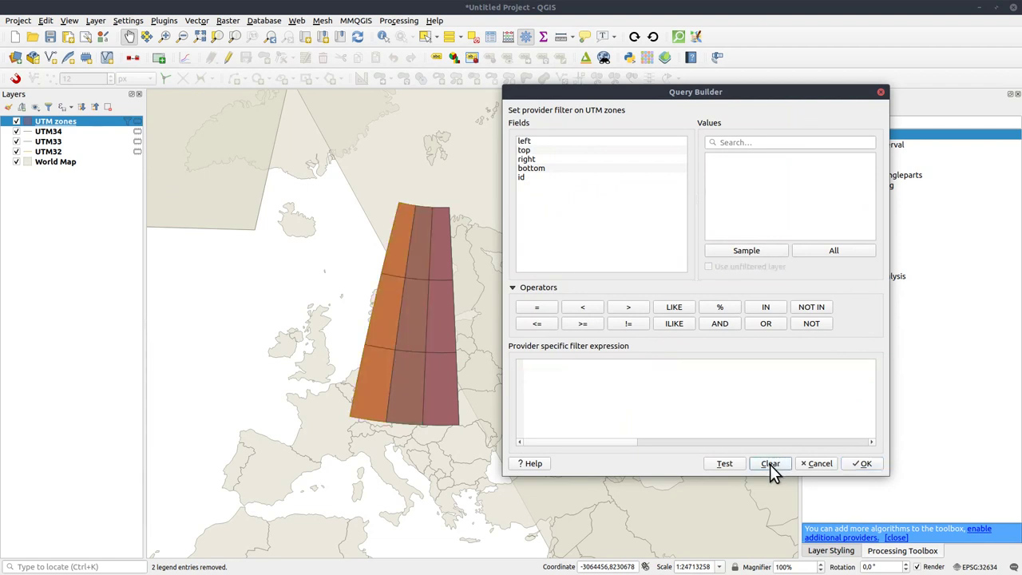
click(866, 469)
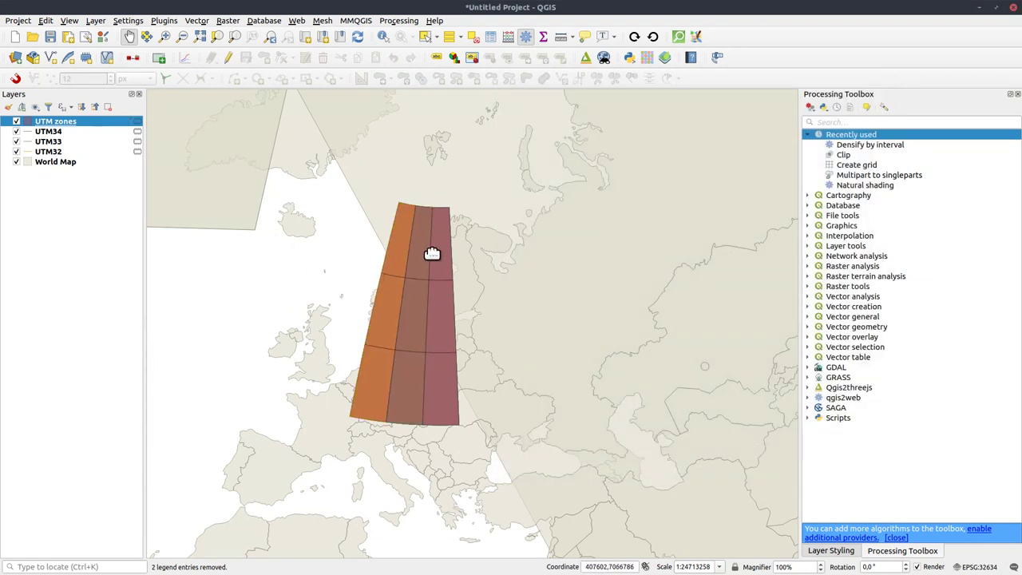
Run Polygons to lines on the UTM zones layer.
click(844, 122)
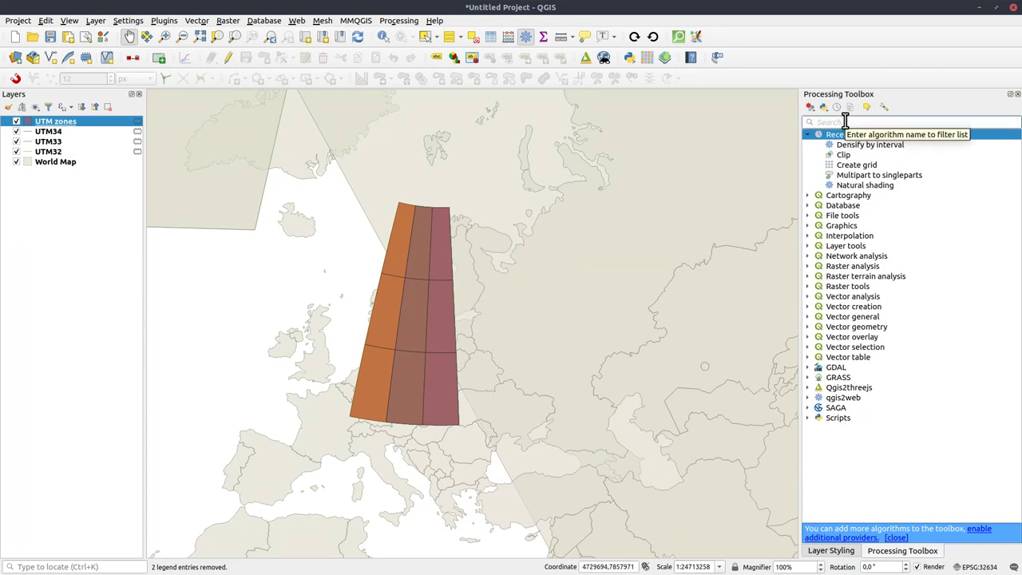
text(lines)
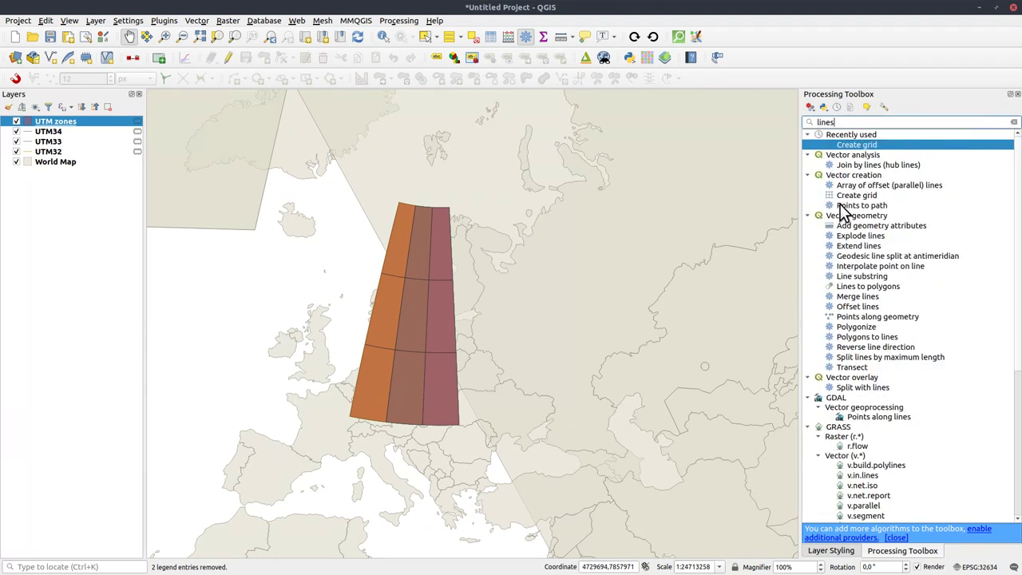
double_click(862, 336)
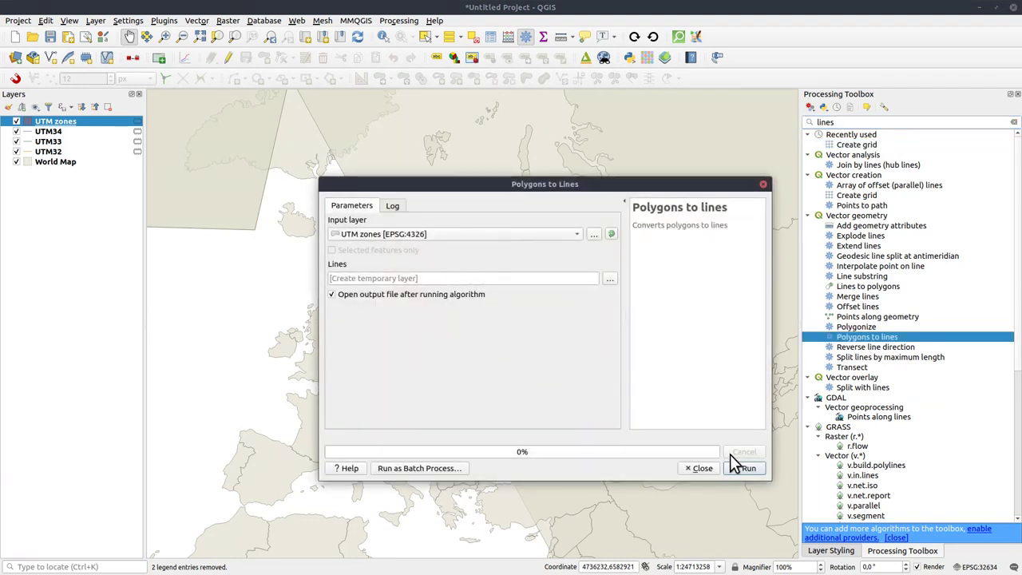
click(749, 470)
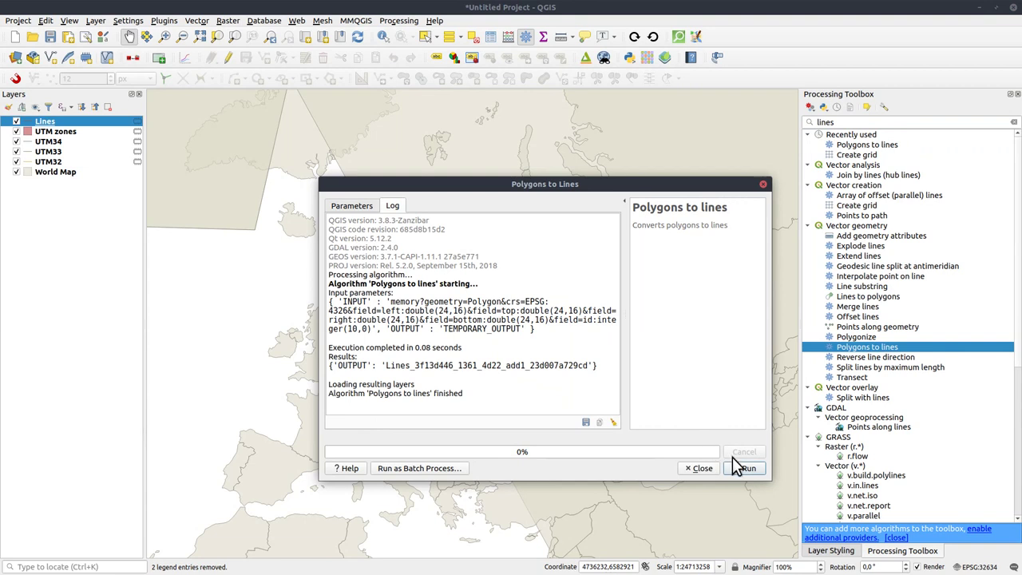
click(702, 468)
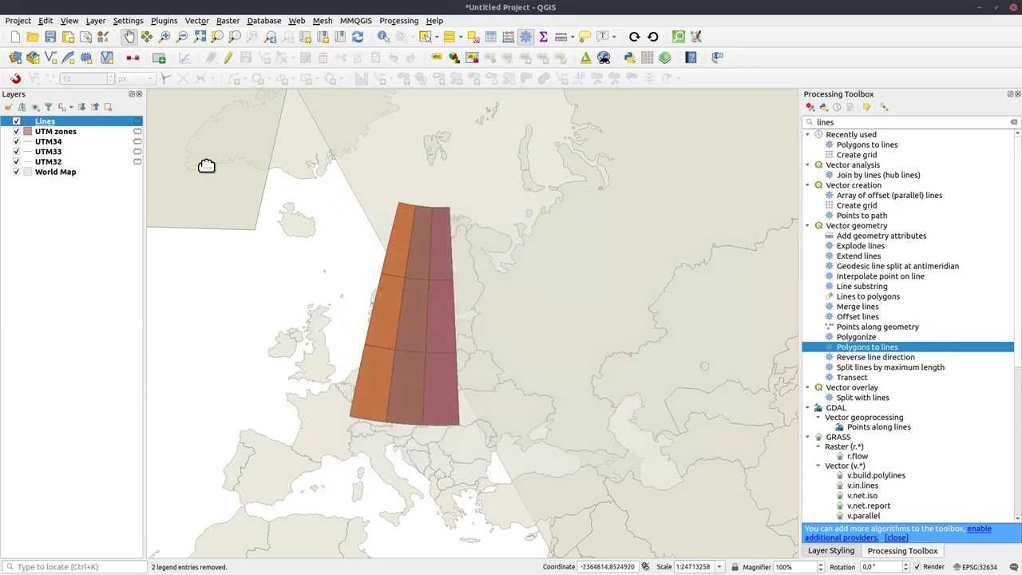
Rename the output layer to UTM_lines and hide the UTM zones layer.
click(47, 123)
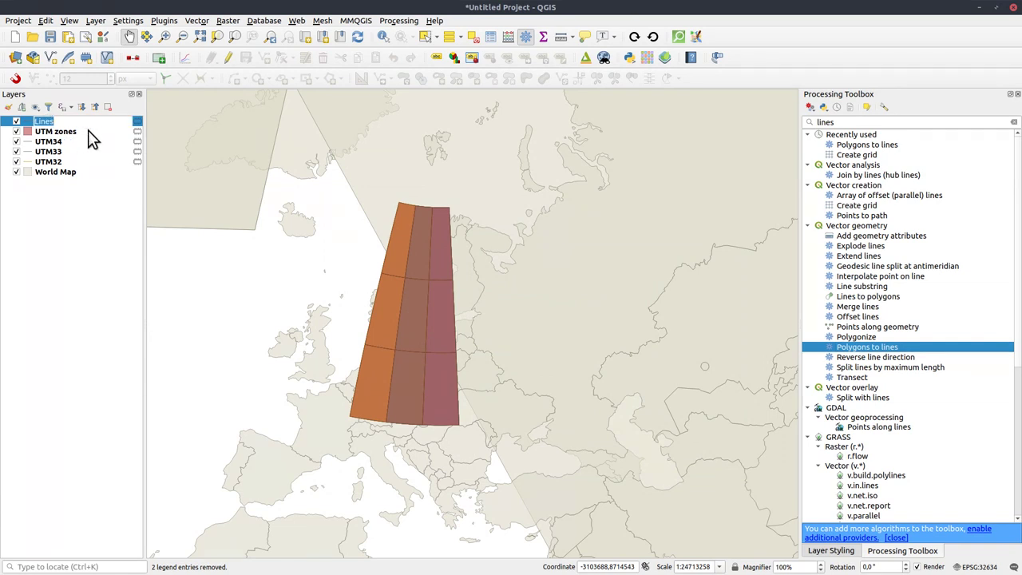
text(UTM_lines)
key(Return)
click(88, 133)
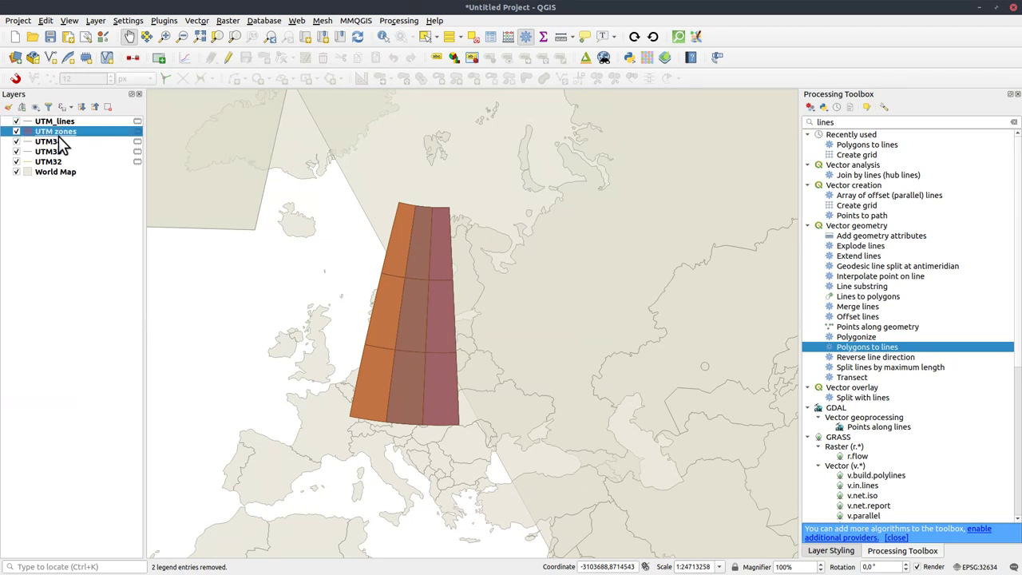
click(16, 131)
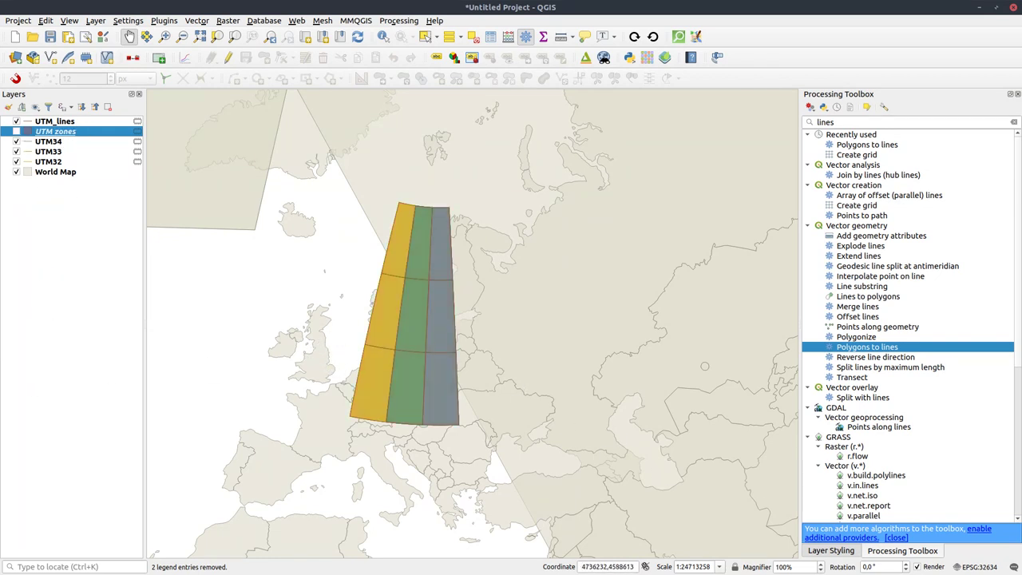
Set the project coordinate reference system to WGS 84.
click(981, 567)
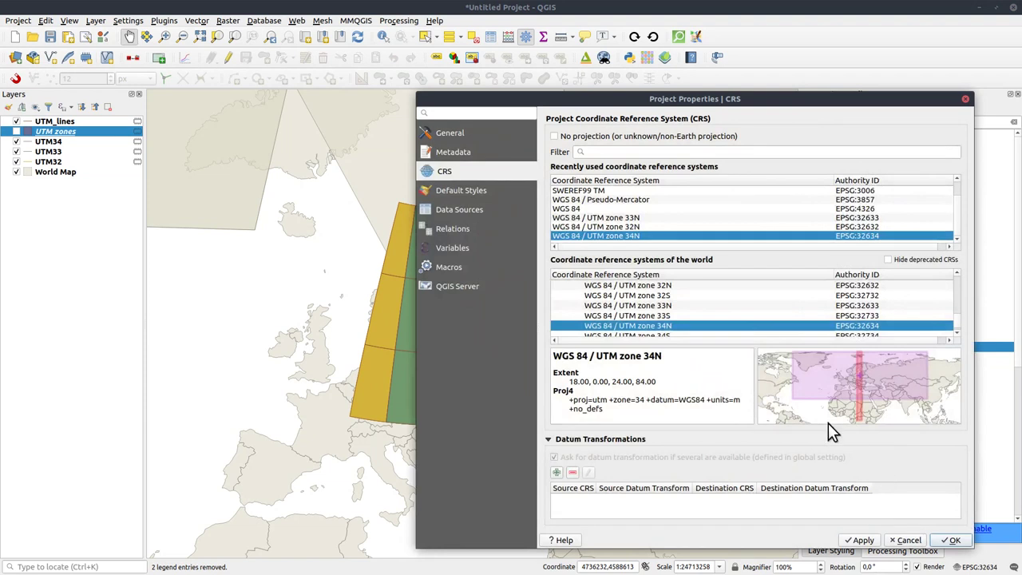
click(567, 208)
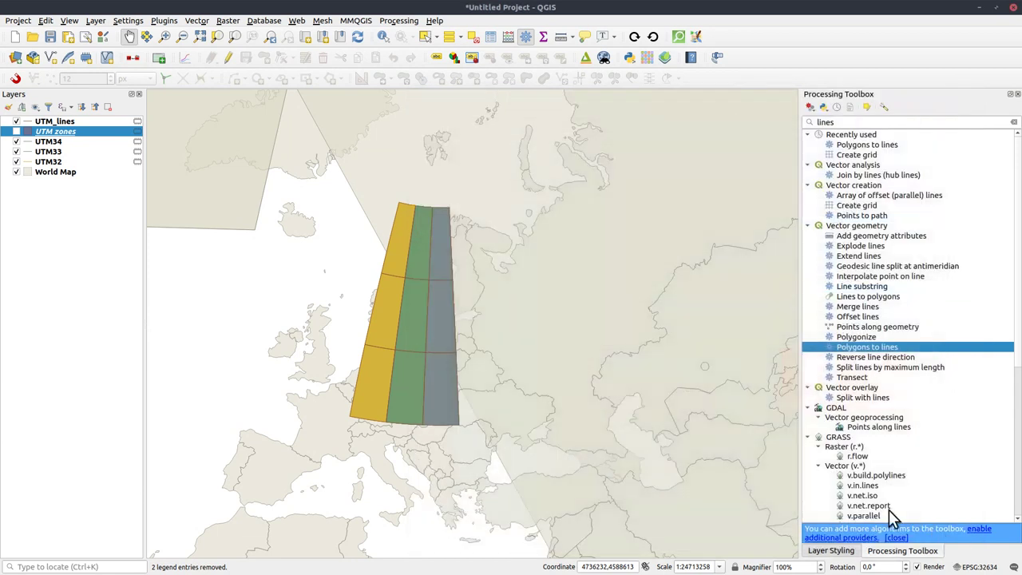
click(952, 541)
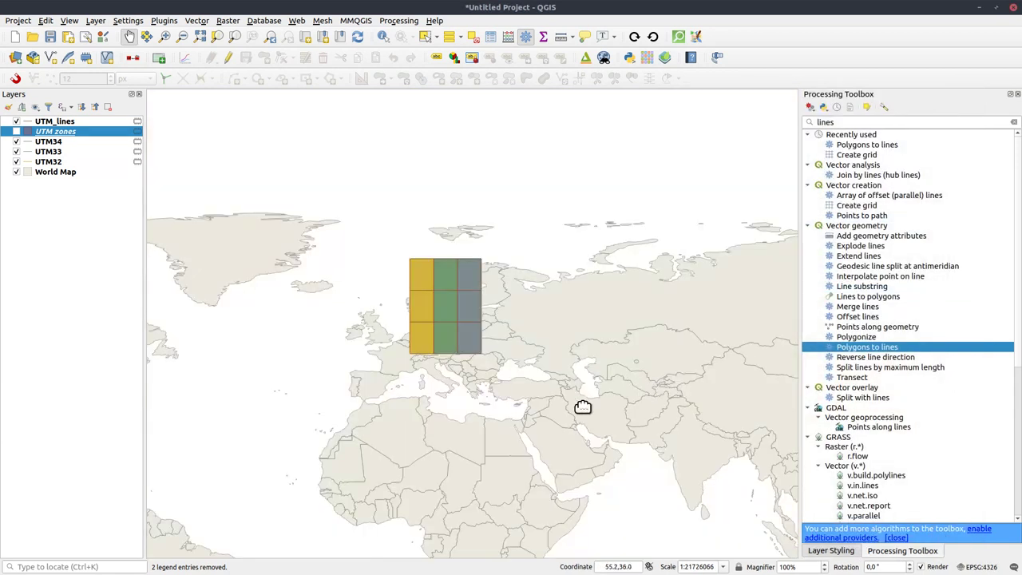
Zoom and pan the map to frame the UTM32, UTM33 and UTM34 strips and UTM_lines outlines.
scroll(440, 312, down, 1)
scroll(440, 314, up, 3)
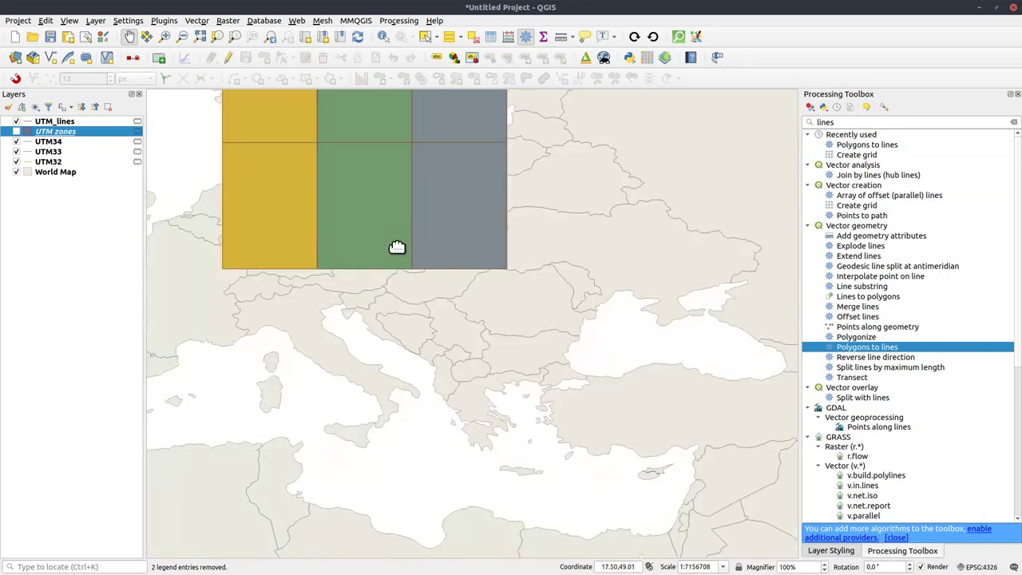
drag(347, 160, 437, 311)
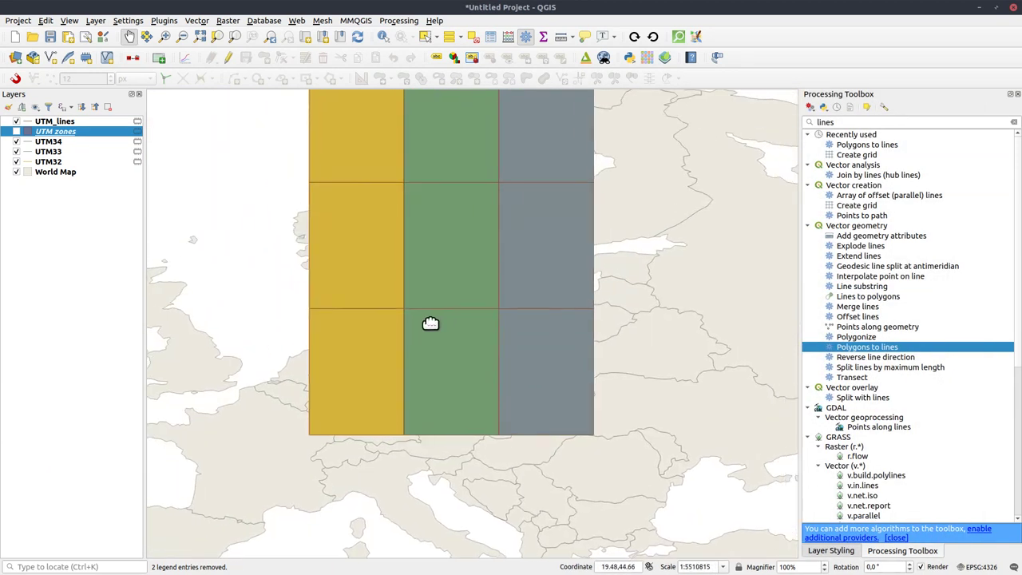
scroll(400, 309, up, 4)
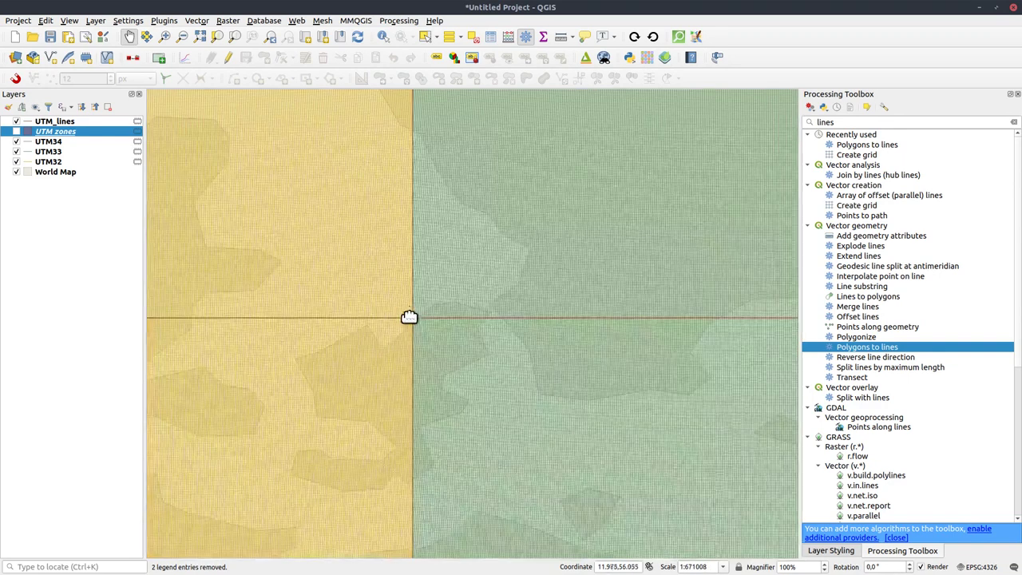
scroll(411, 319, up, 1)
scroll(415, 314, up, 3)
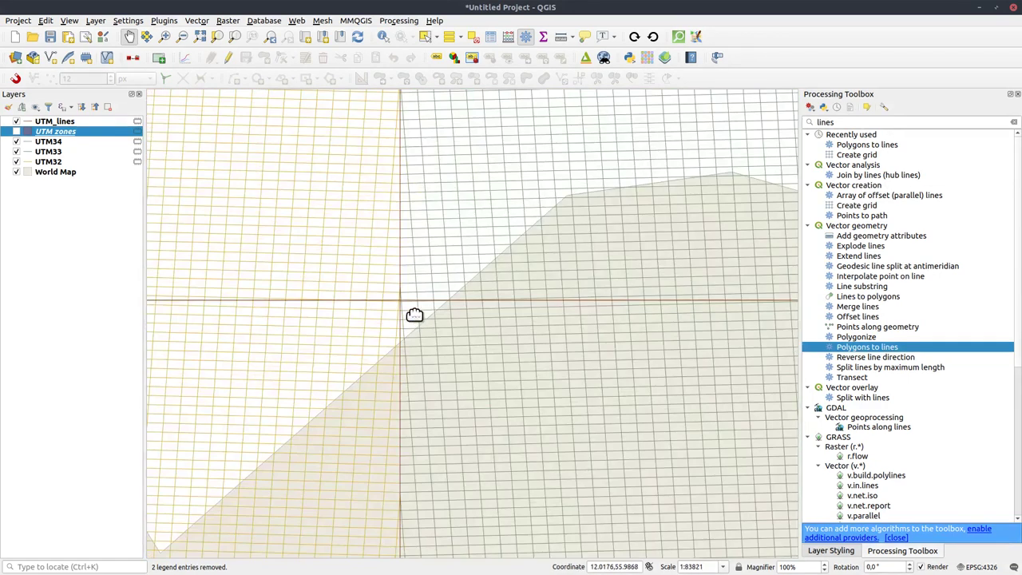
scroll(388, 290, up, 1)
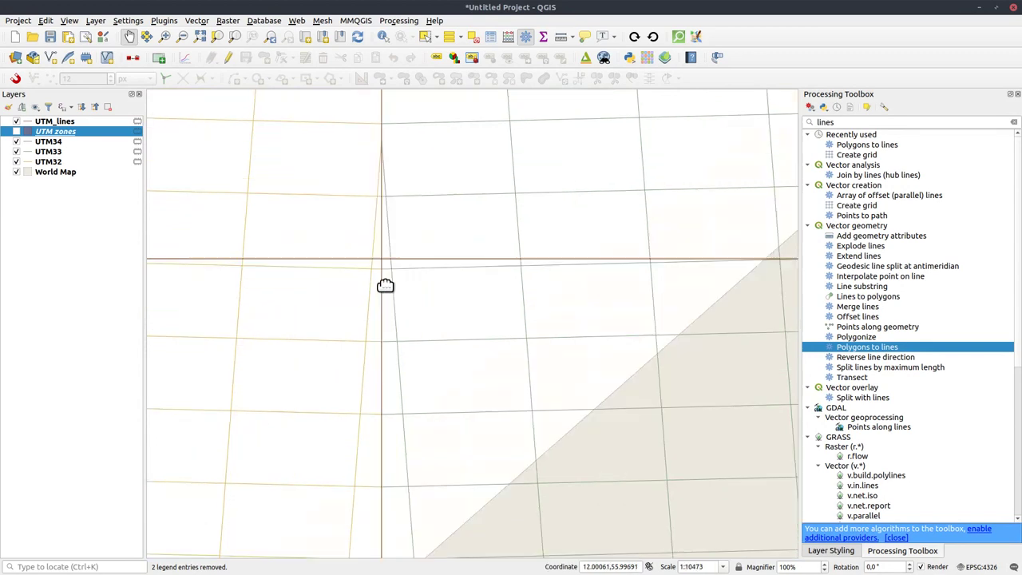
scroll(380, 285, down, 3)
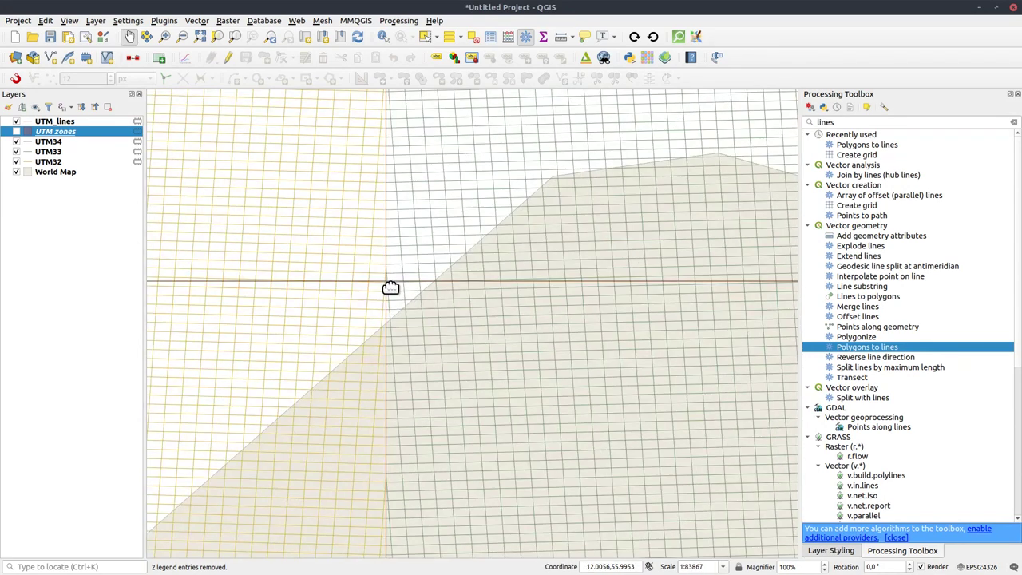
scroll(390, 288, down, 6)
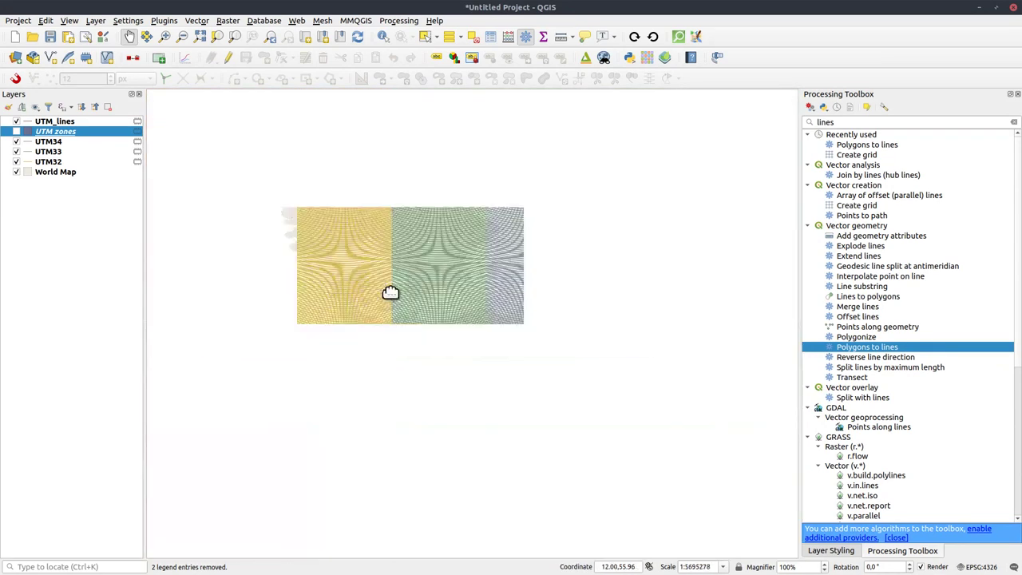
scroll(428, 304, up, 4)
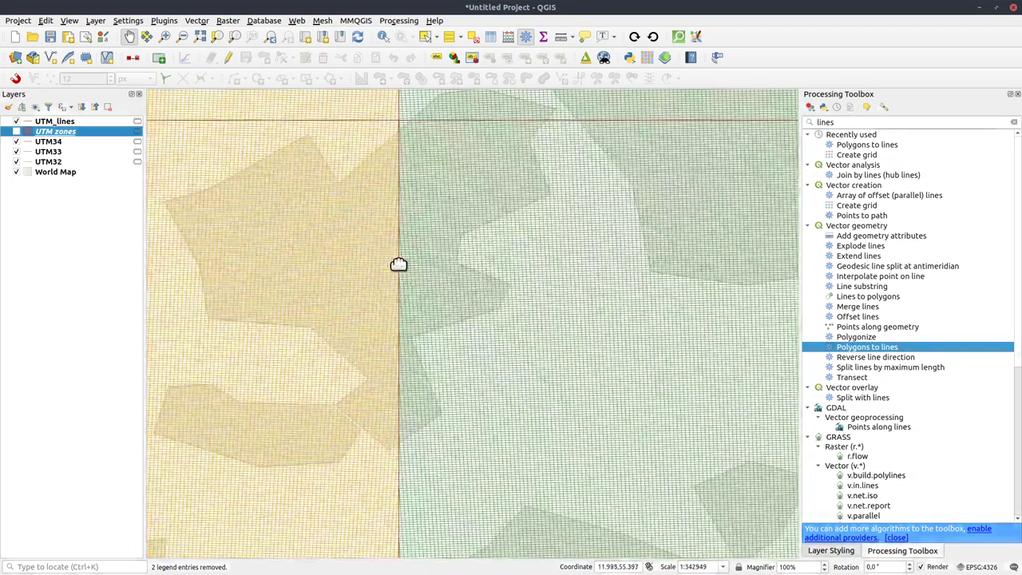
drag(582, 416, 523, 374)
scroll(598, 356, down, 2)
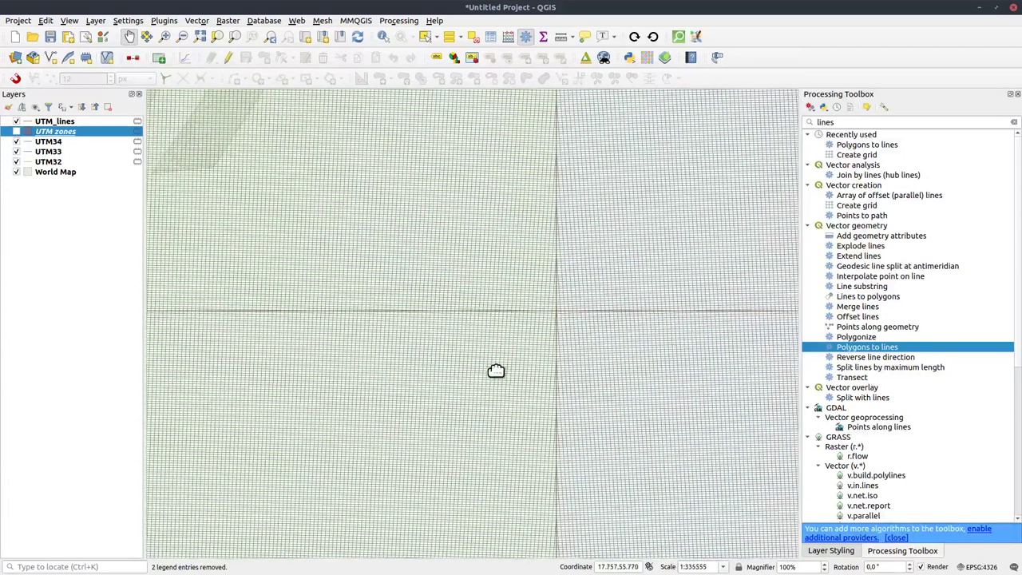
scroll(565, 323, down, 1)
scroll(565, 323, up, 5)
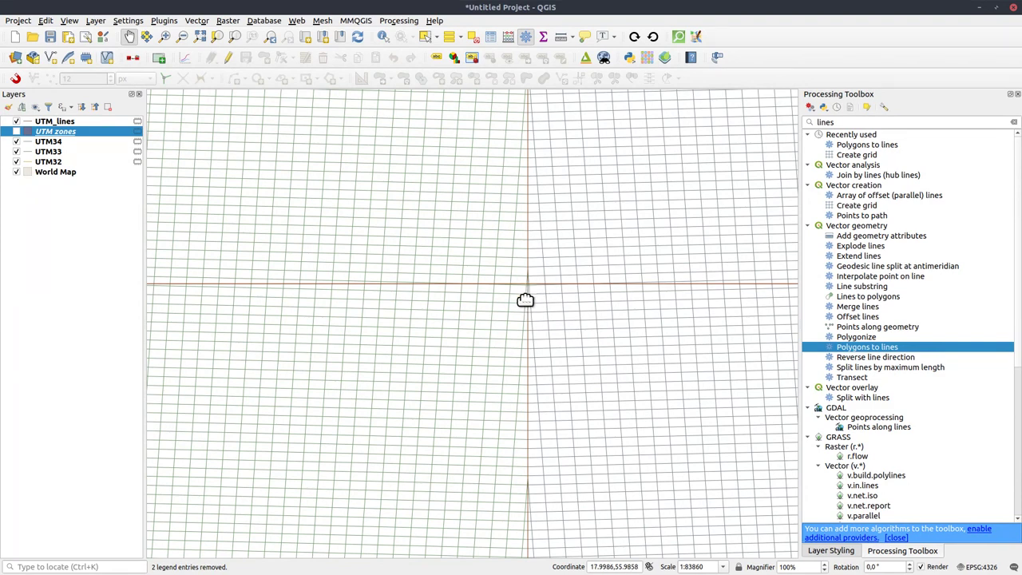
scroll(559, 349, up, 1)
scroll(556, 353, down, 2)
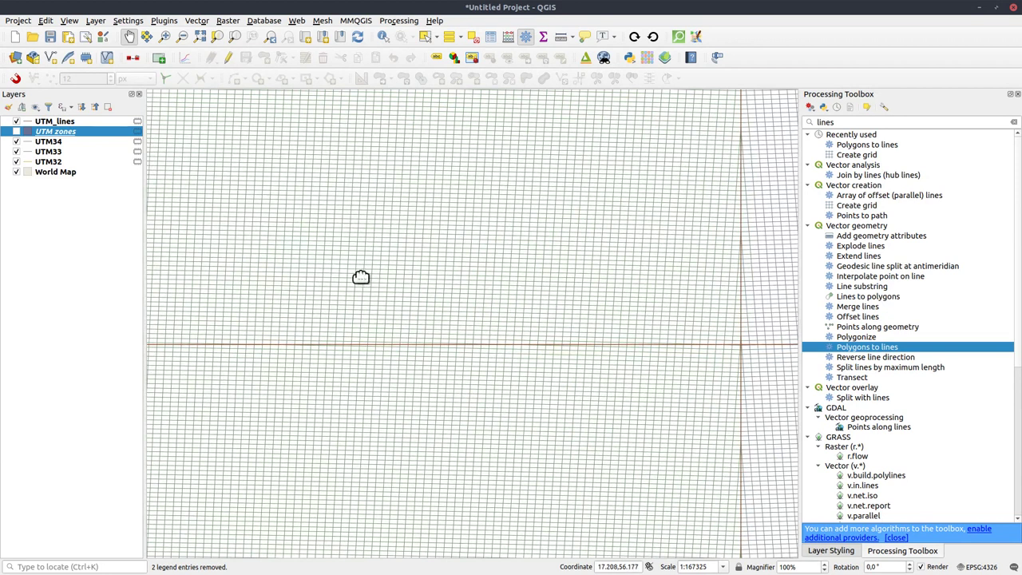
scroll(470, 344, up, 2)
scroll(486, 345, down, 7)
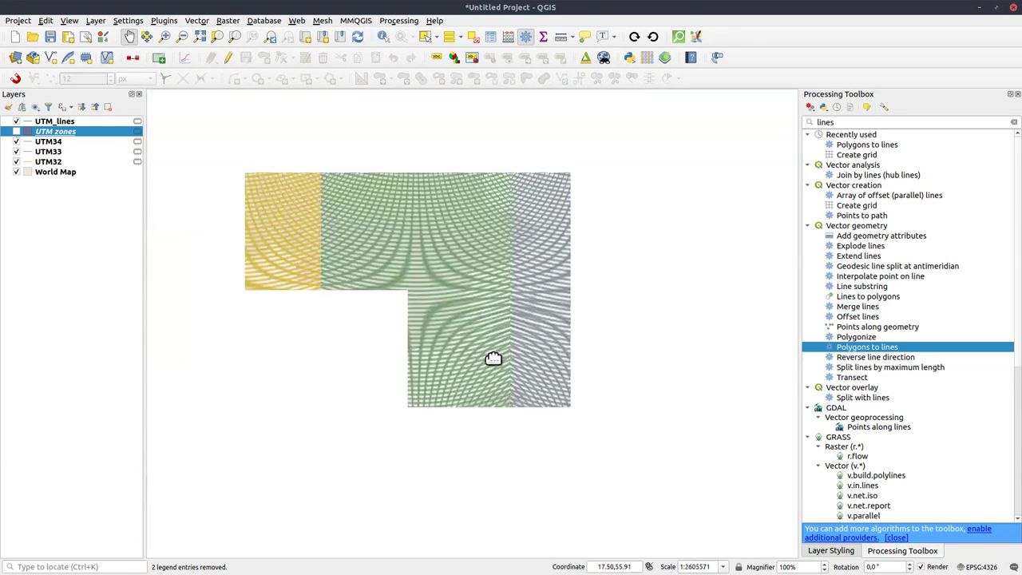
scroll(475, 348, up, 1)
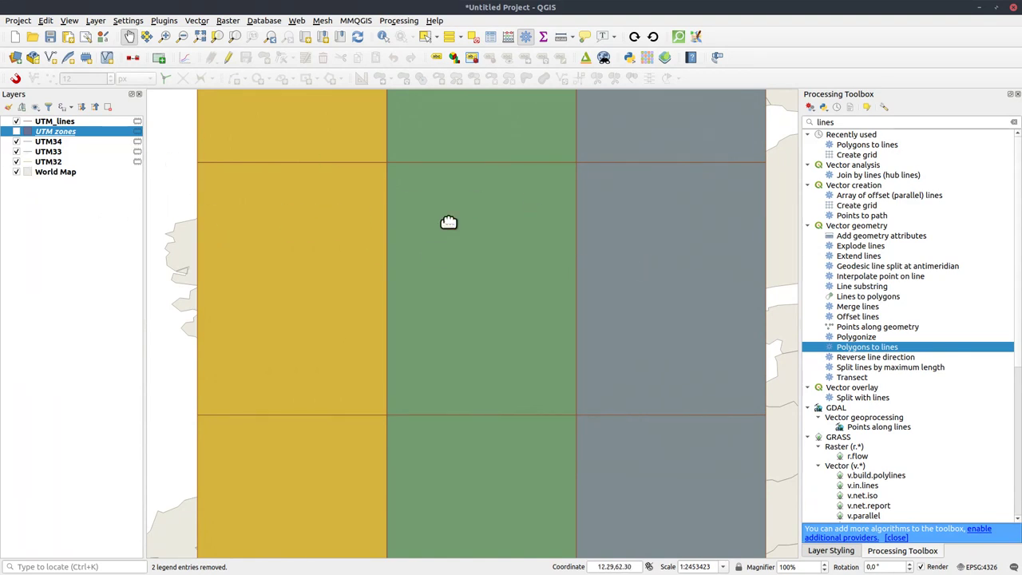
Open Merge vector layers with UTM34, UTM33, UTM32 and UTM_lines as the inputs.
click(878, 123)
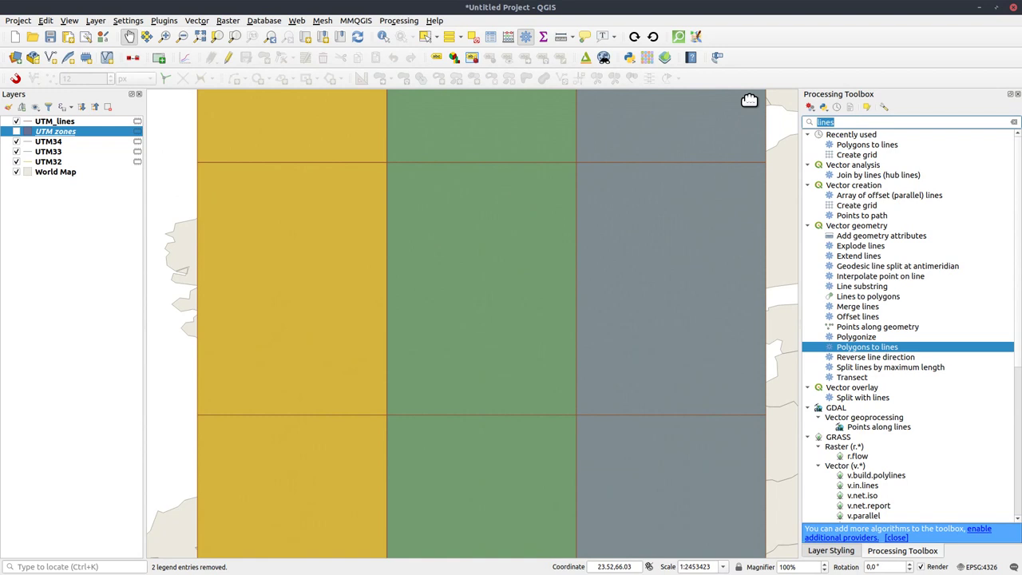
text(combi)
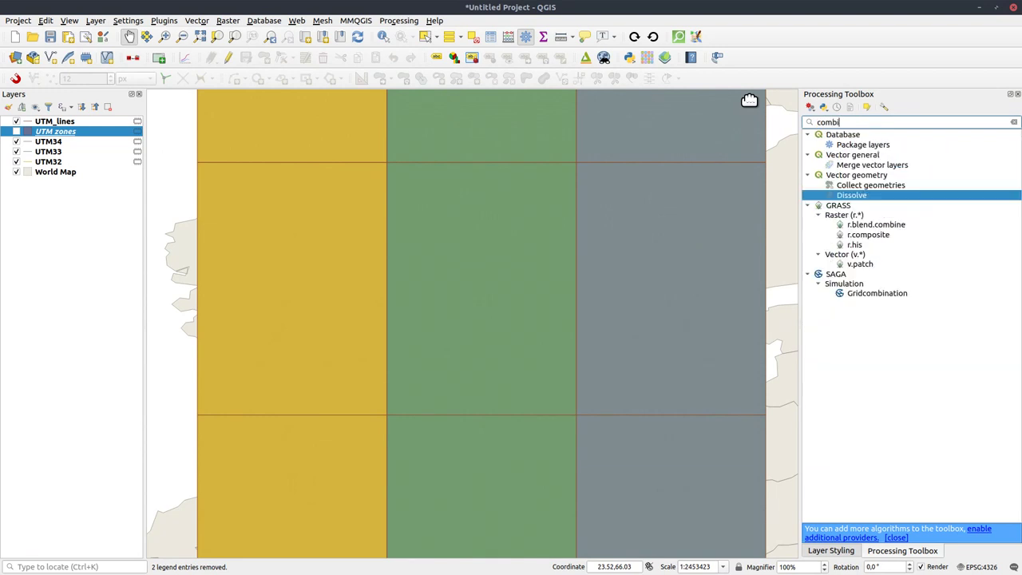
click(869, 166)
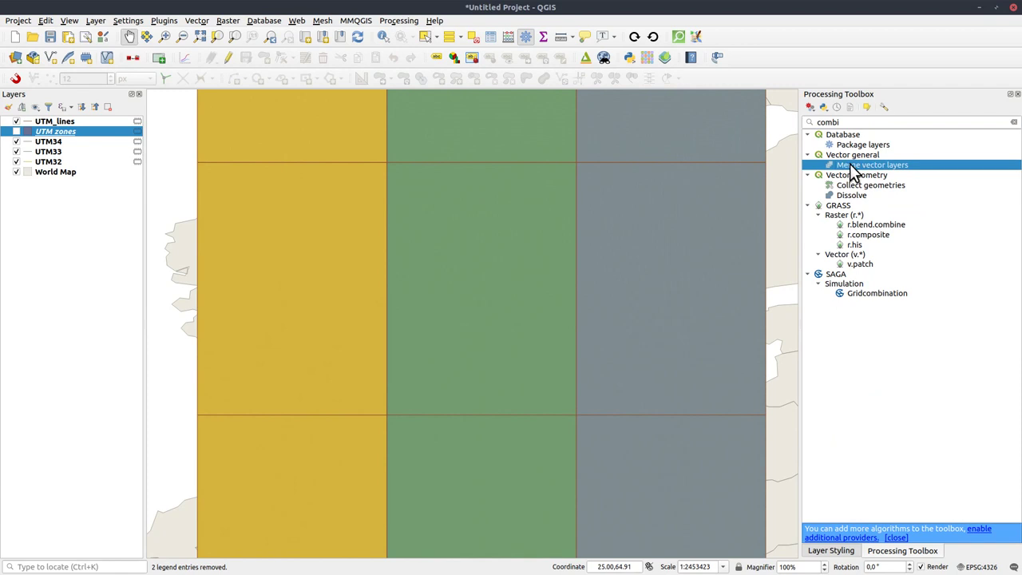
double_click(851, 169)
click(612, 234)
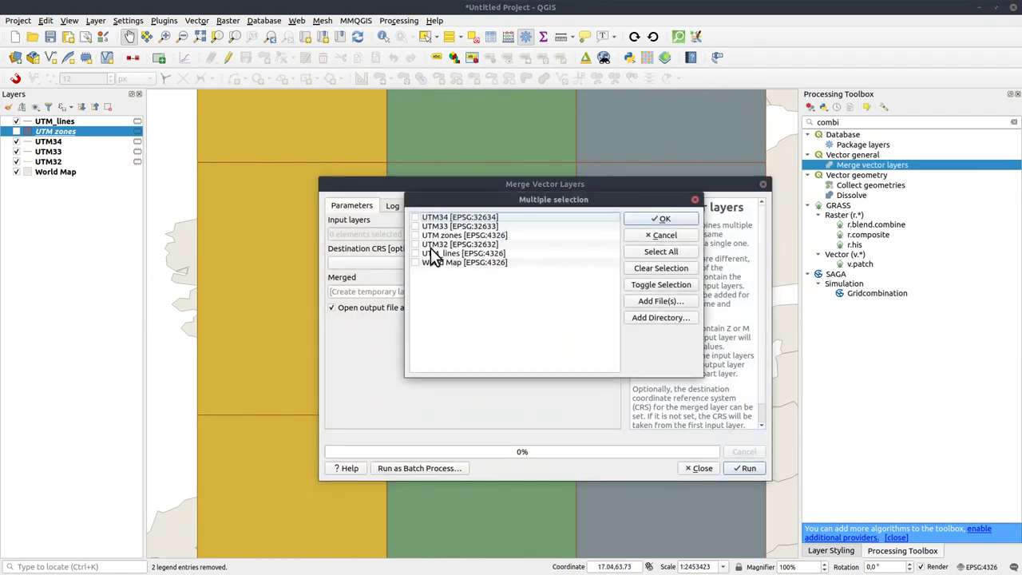
click(667, 251)
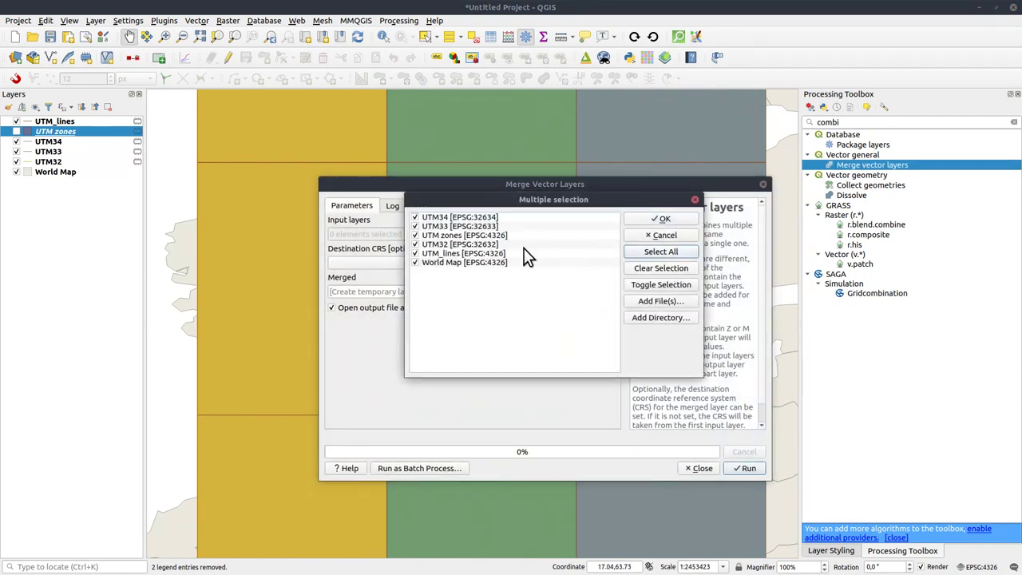
click(416, 262)
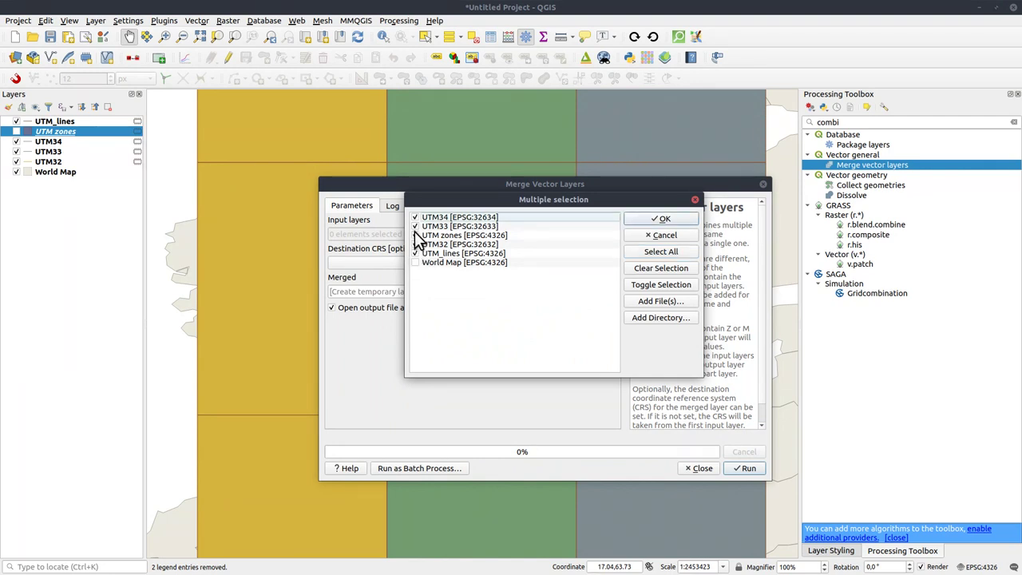
click(415, 235)
click(664, 221)
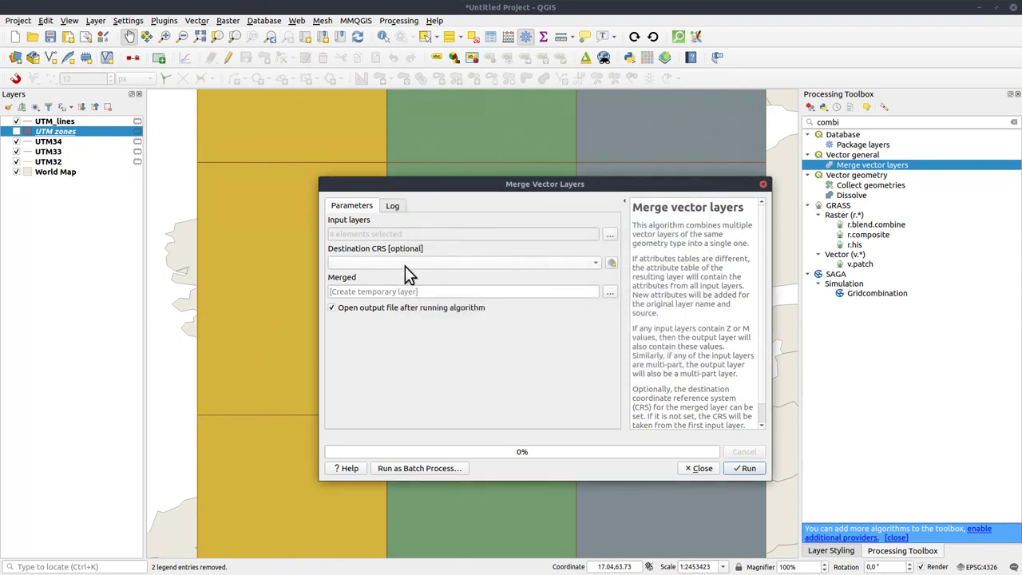
Set the merge destination CRS to EPSG:4326 - WGS 84.
click(594, 263)
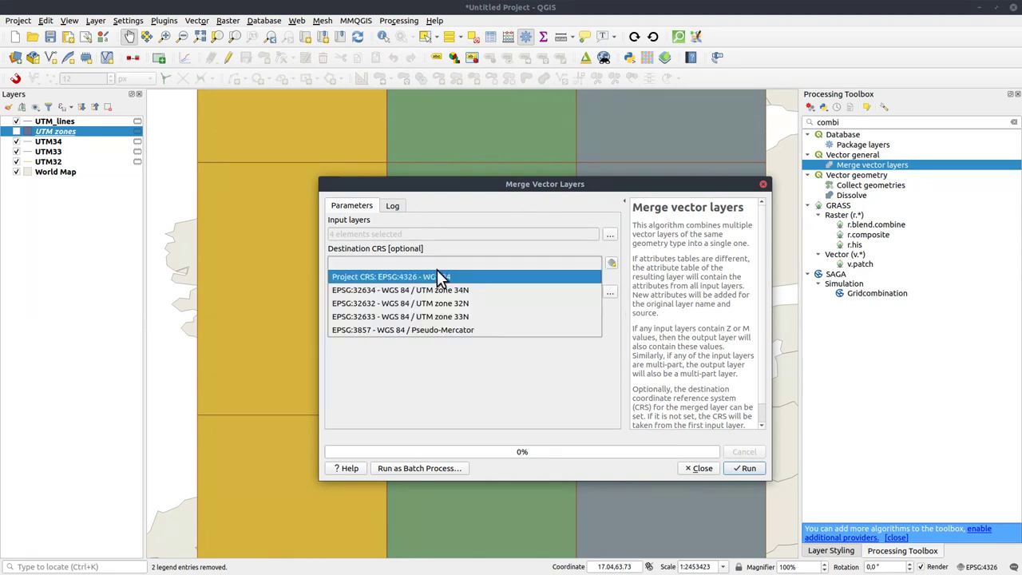
click(396, 276)
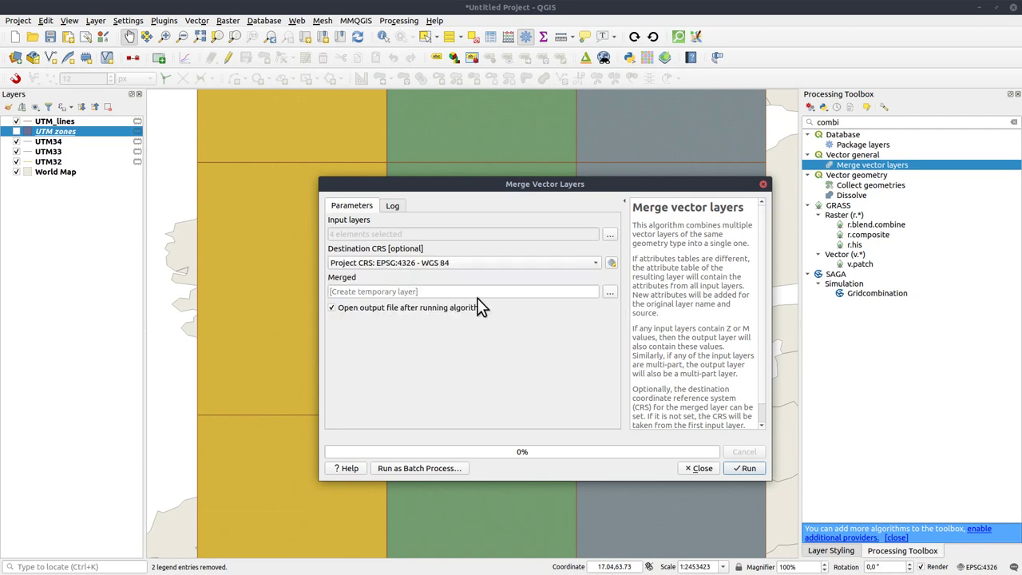
click(610, 292)
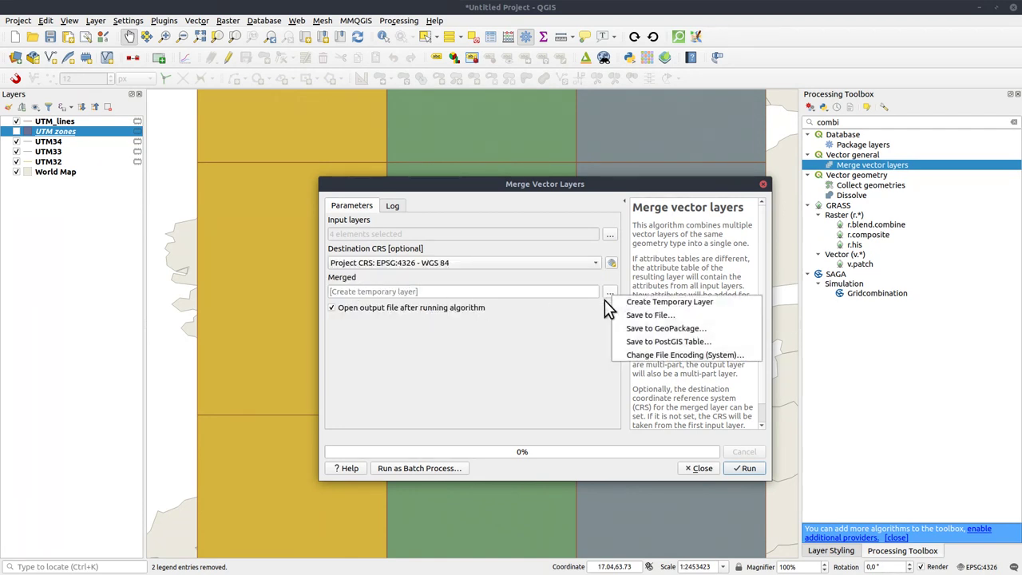
Save the merge output as layer UTM_1k in a new UTM_Grids_1km.gpkg GeoPackage.
click(671, 334)
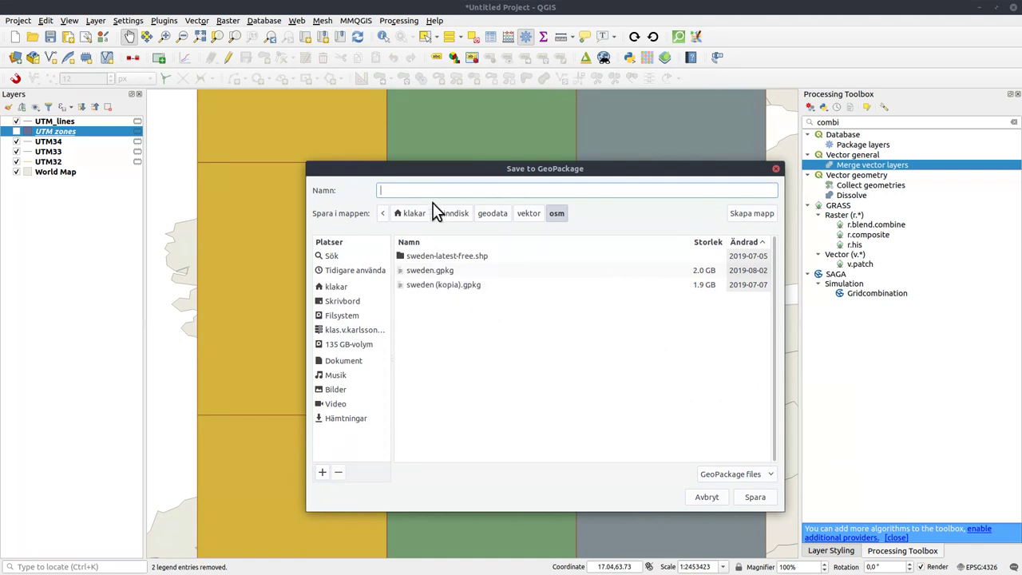
text(UTM_Grids_1km)
click(754, 498)
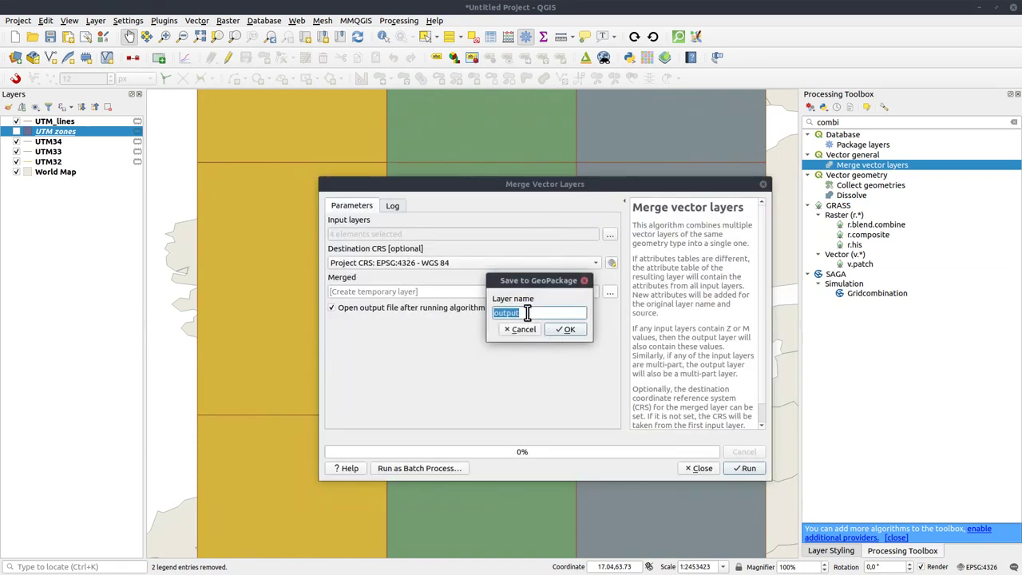
text(UTM_1k)
click(569, 330)
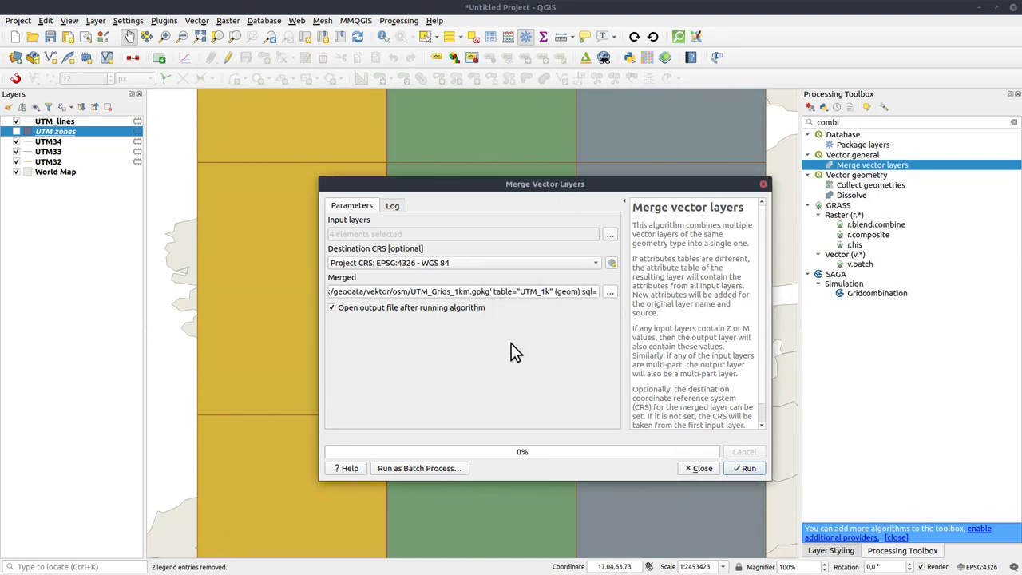
Run the merge to create the Merged layer and place UTM_lines below it.
click(745, 469)
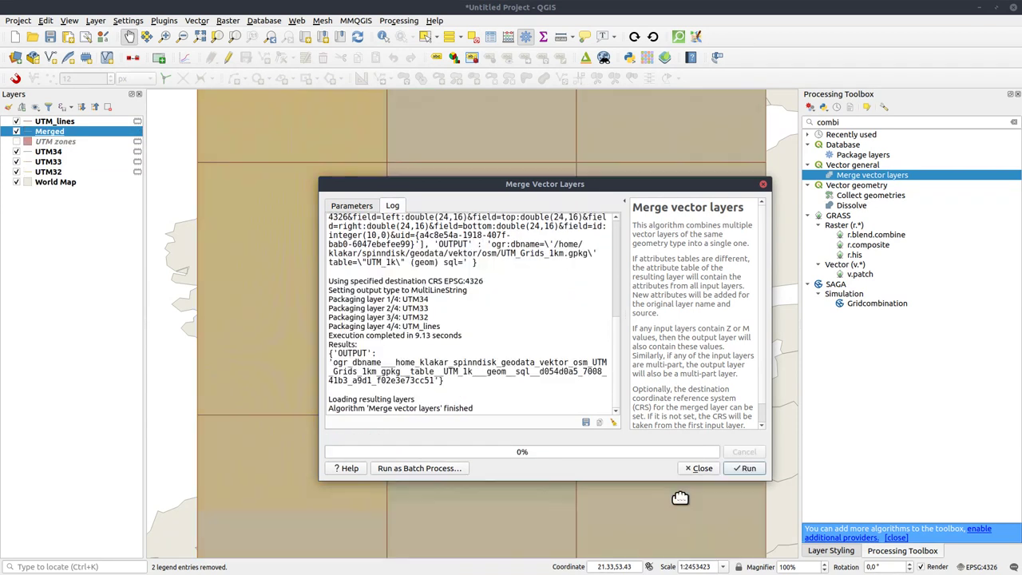
click(699, 470)
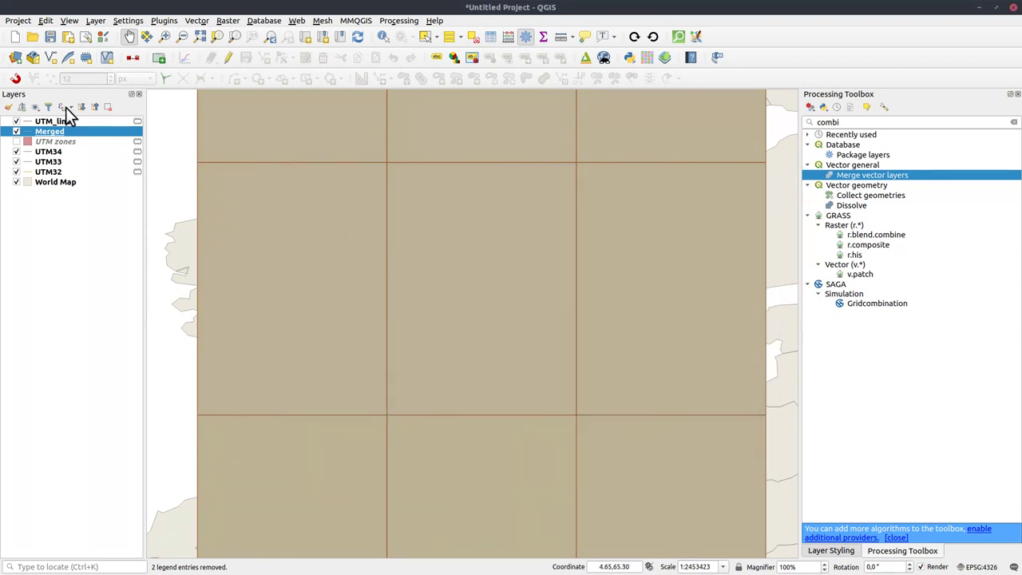
mouse_move(56, 125)
mouse_down()
mouse_move(62, 141)
mouse_move(56, 136)
mouse_up()
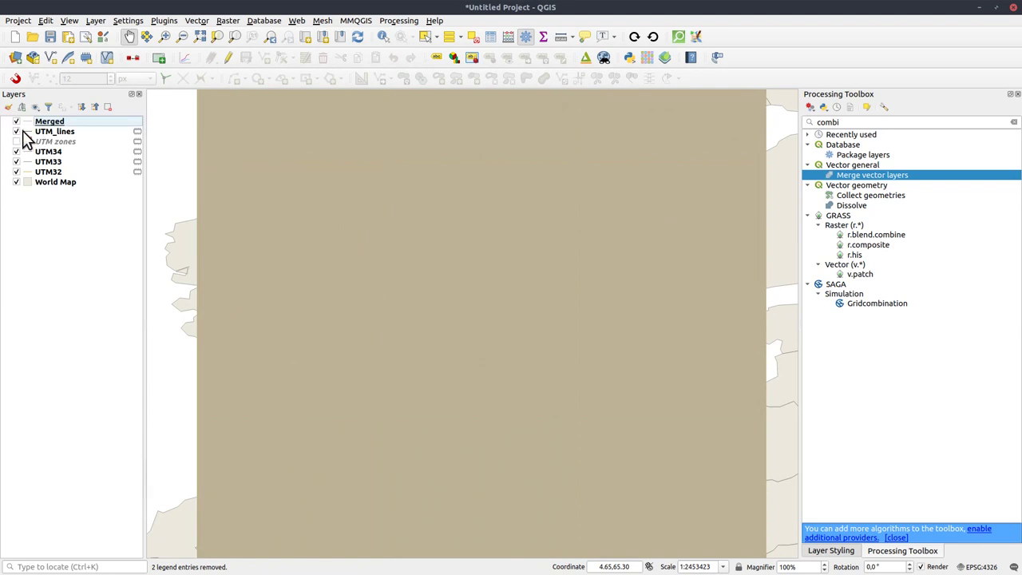
Hide UTM_lines, UTM34, UTM33 and UTM32, and make Merged the current layer.
click(16, 131)
click(17, 151)
click(17, 161)
click(17, 171)
click(17, 182)
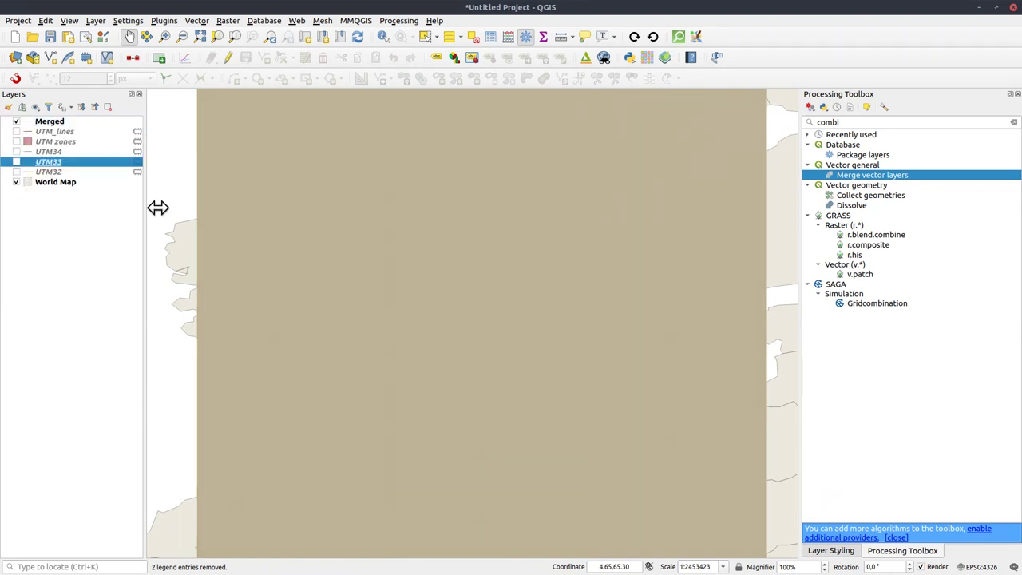
click(54, 122)
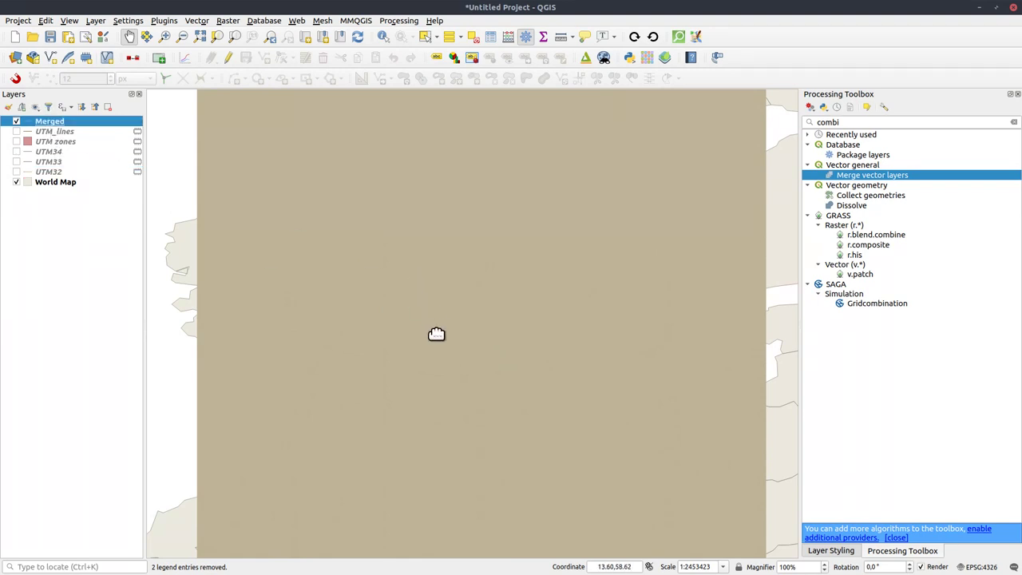
scroll(435, 331, down, 1)
scroll(474, 290, up, 1)
Open the Merged layer's styling panel and its attribute table of 9375 features.
scroll(473, 291, up, 1)
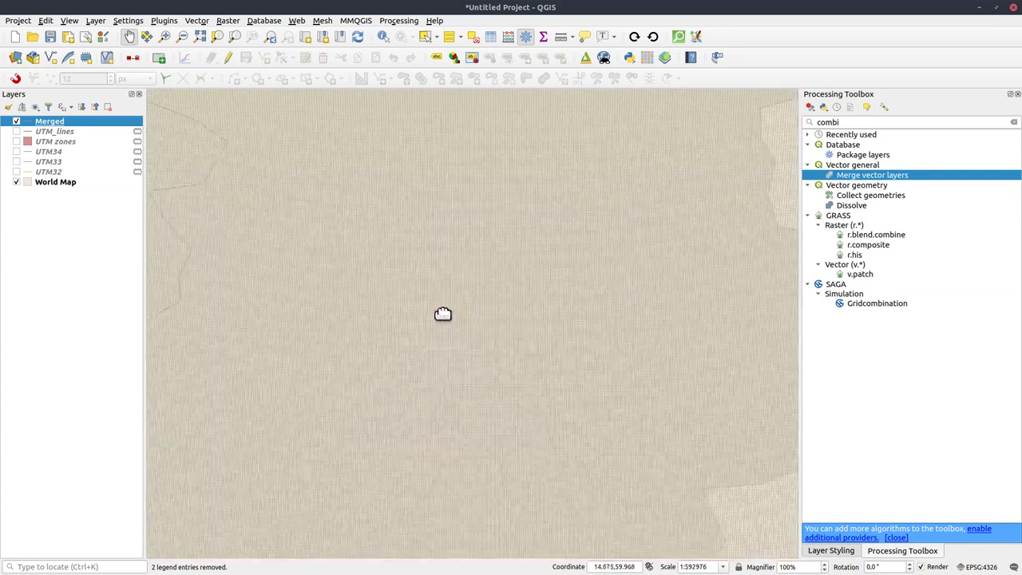
scroll(444, 315, down, 1)
scroll(343, 280, up, 1)
drag(253, 287, 438, 348)
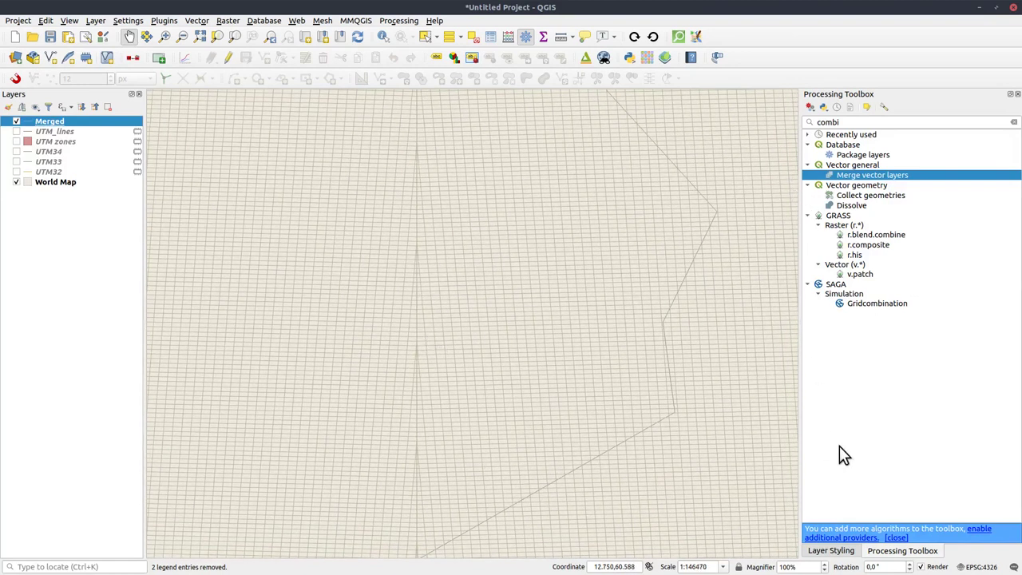
click(846, 551)
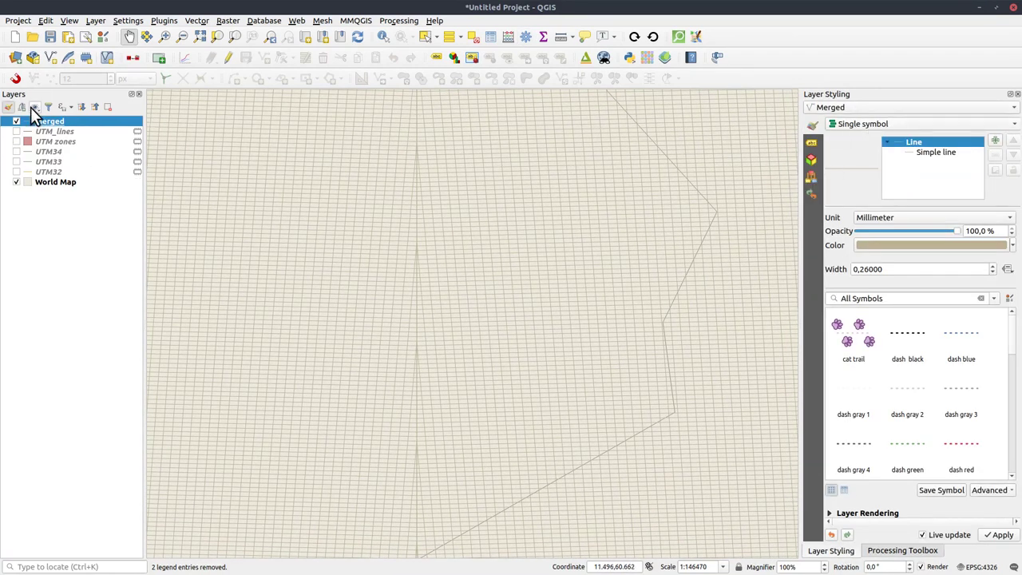
key(F6)
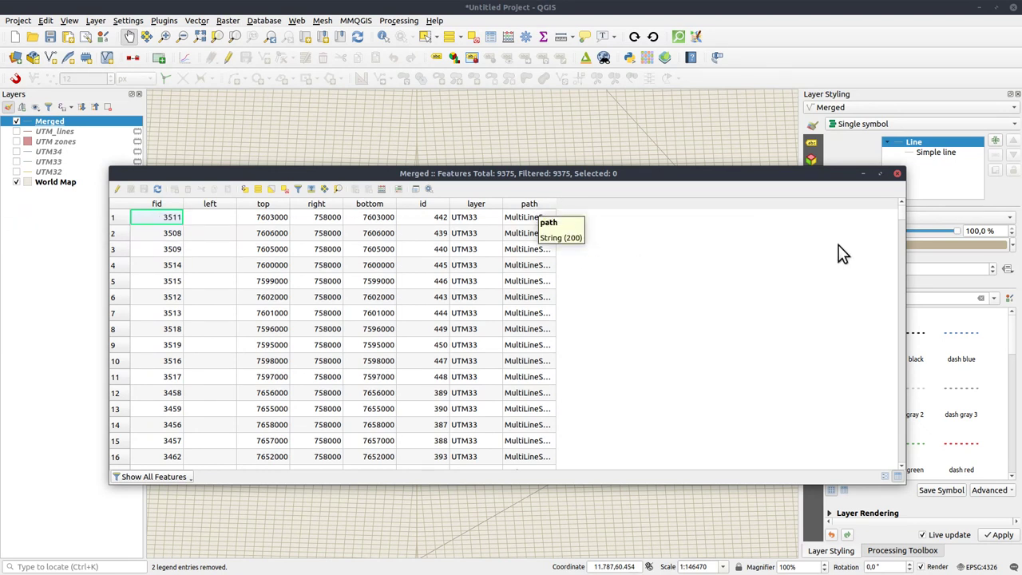
Sort the Merged attribute table by the layer field and switch editing on.
drag(900, 215, 901, 460)
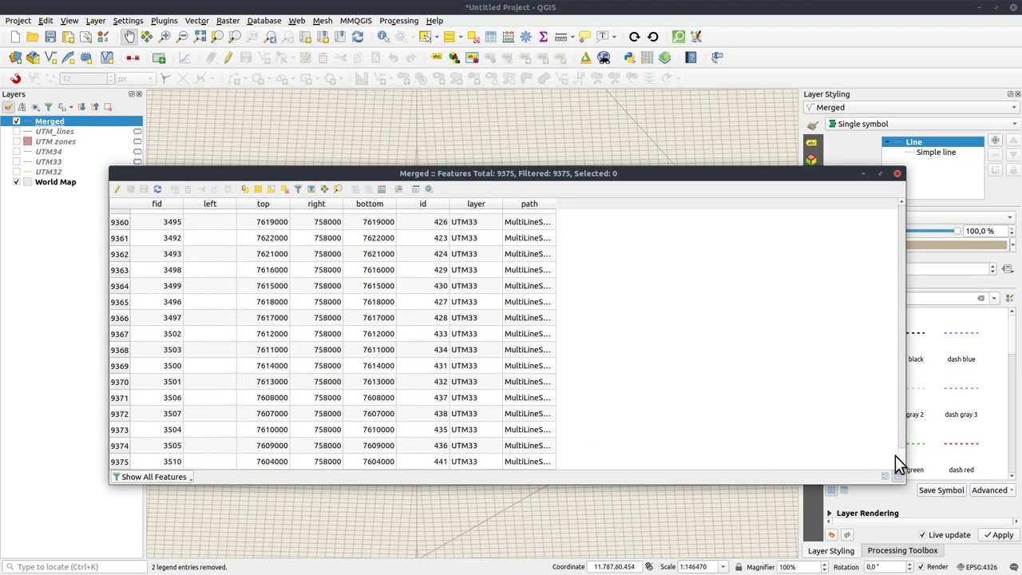
drag(901, 461, 803, 165)
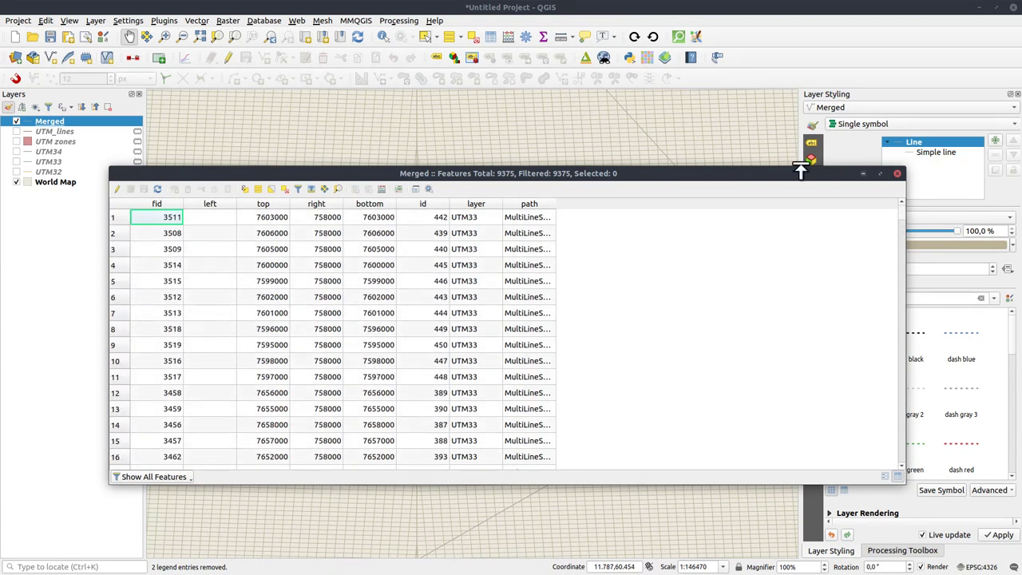
click(480, 205)
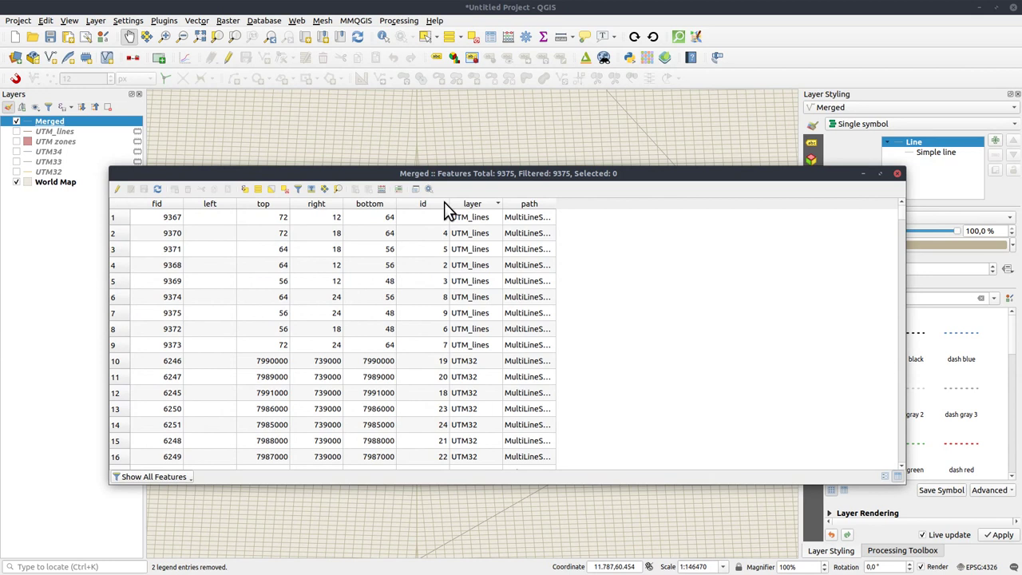
click(118, 189)
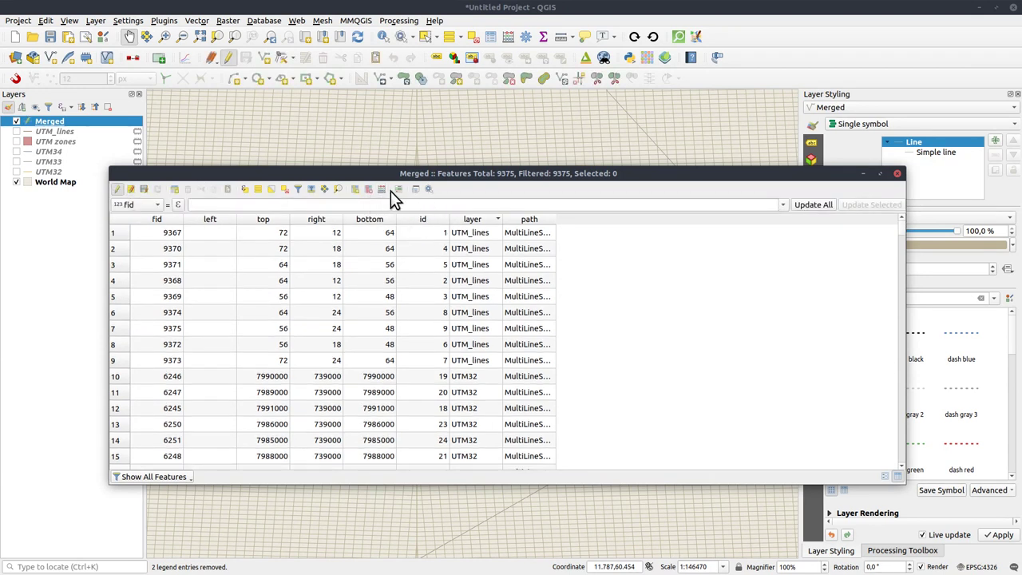
Delete the left, top, right, bottom, id and path fields, then save and stop editing.
click(367, 190)
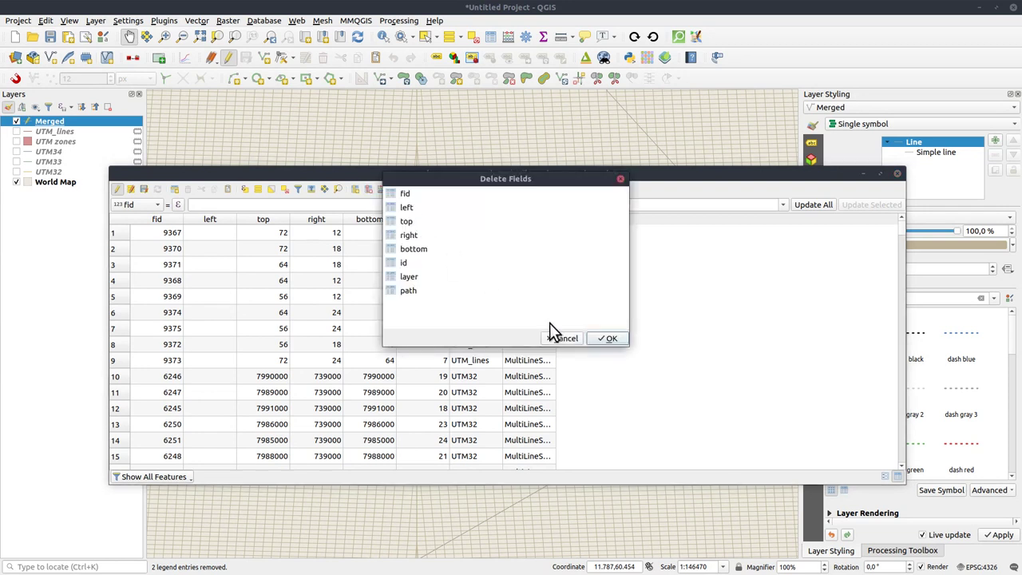
drag(480, 185, 688, 237)
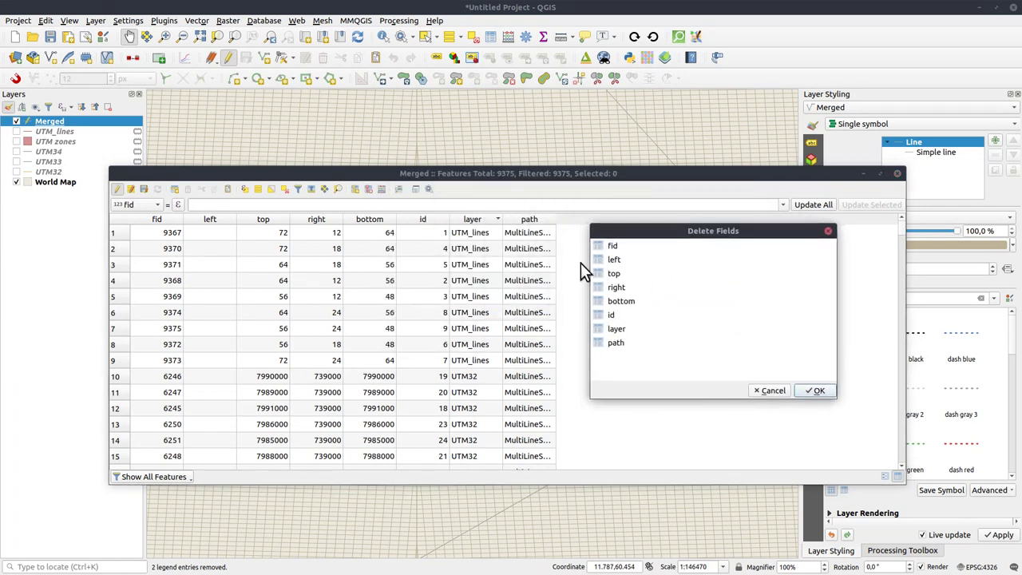
click(613, 264)
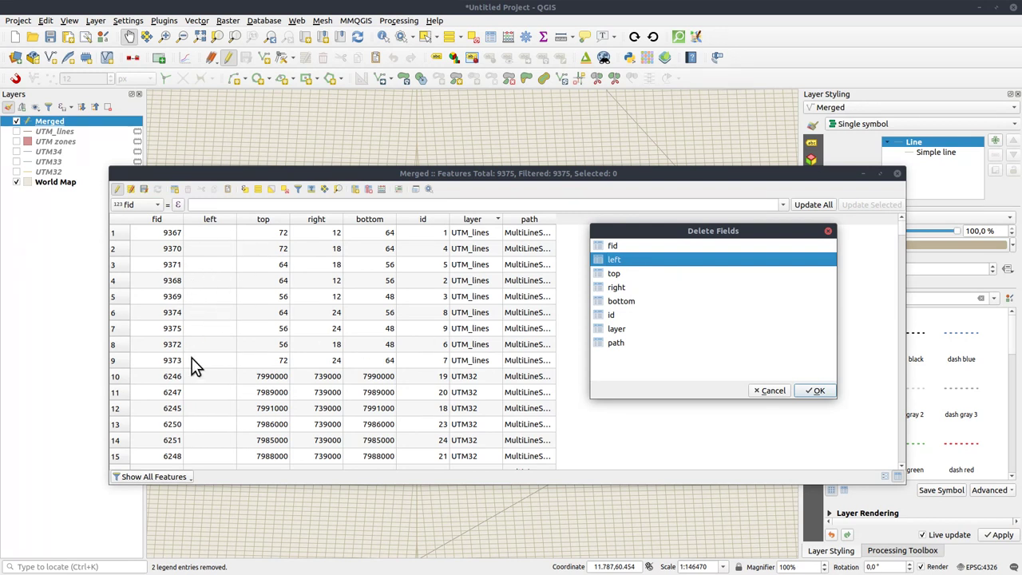
click(625, 302)
click(612, 287)
click(616, 273)
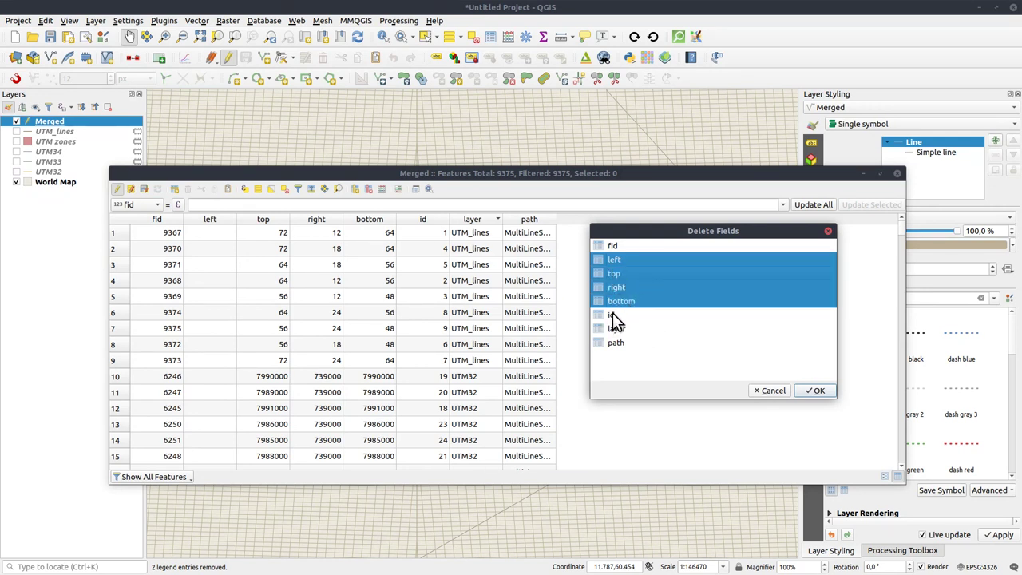
click(612, 315)
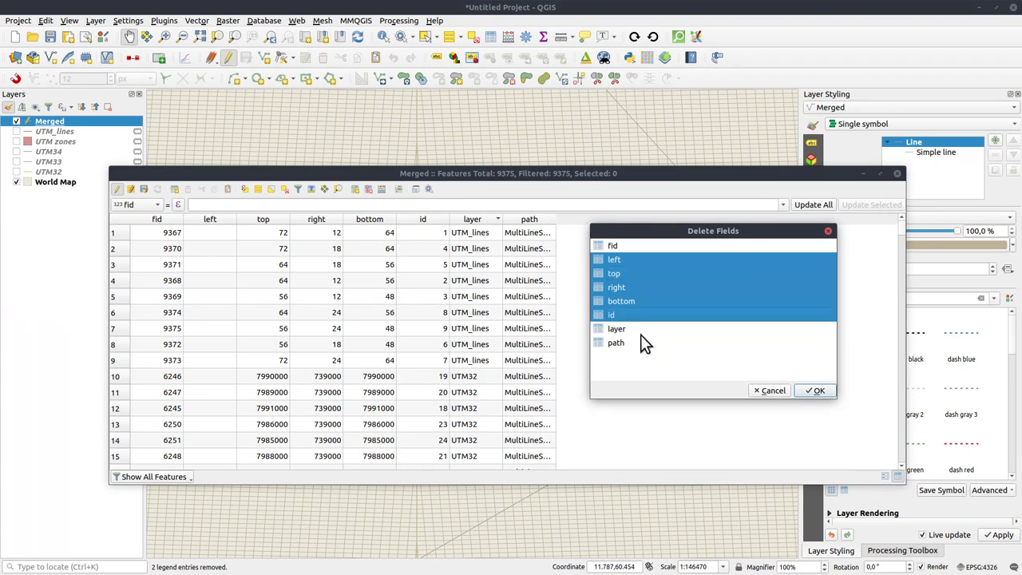
click(624, 344)
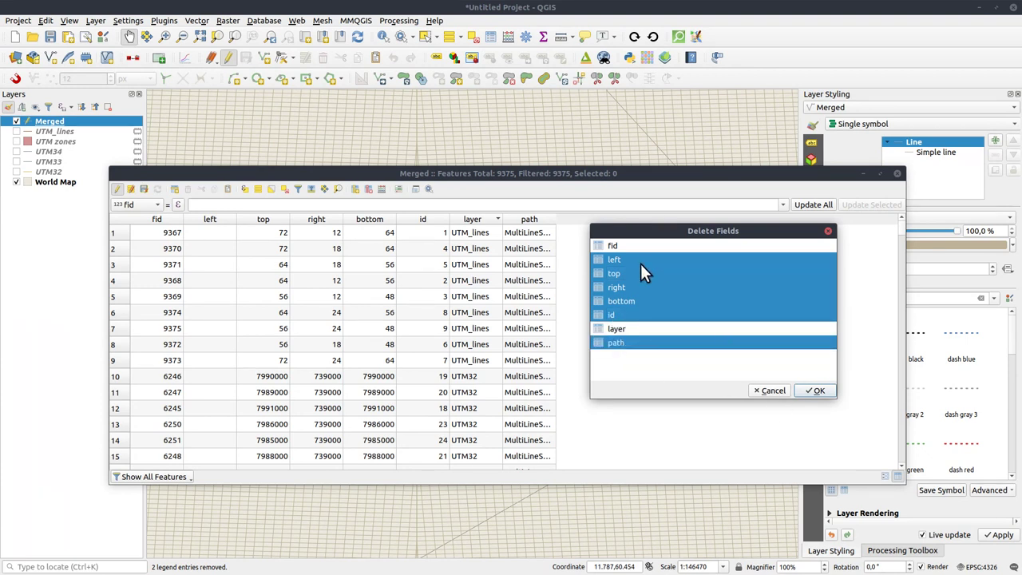
click(817, 390)
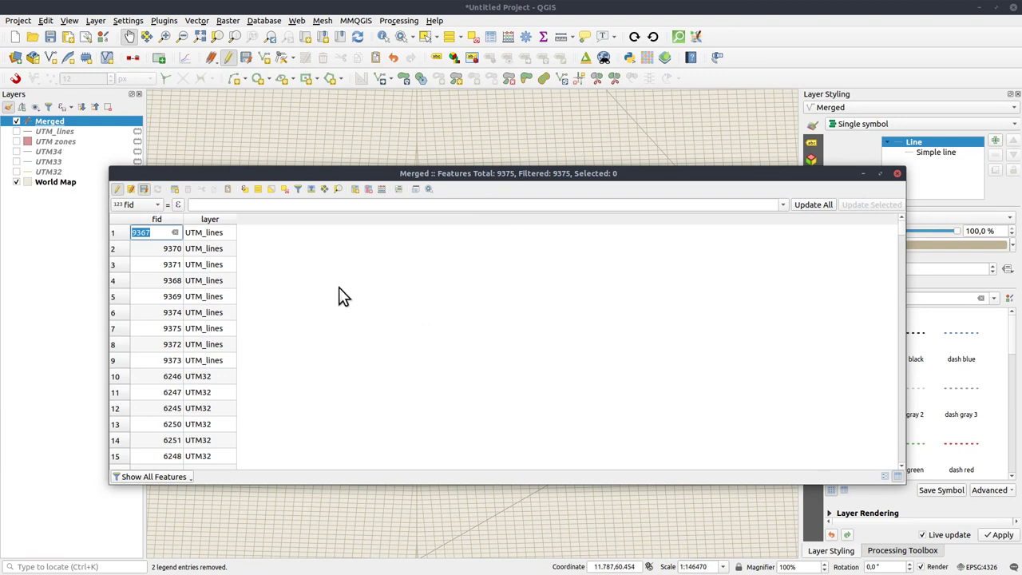
key(ctrl+e)
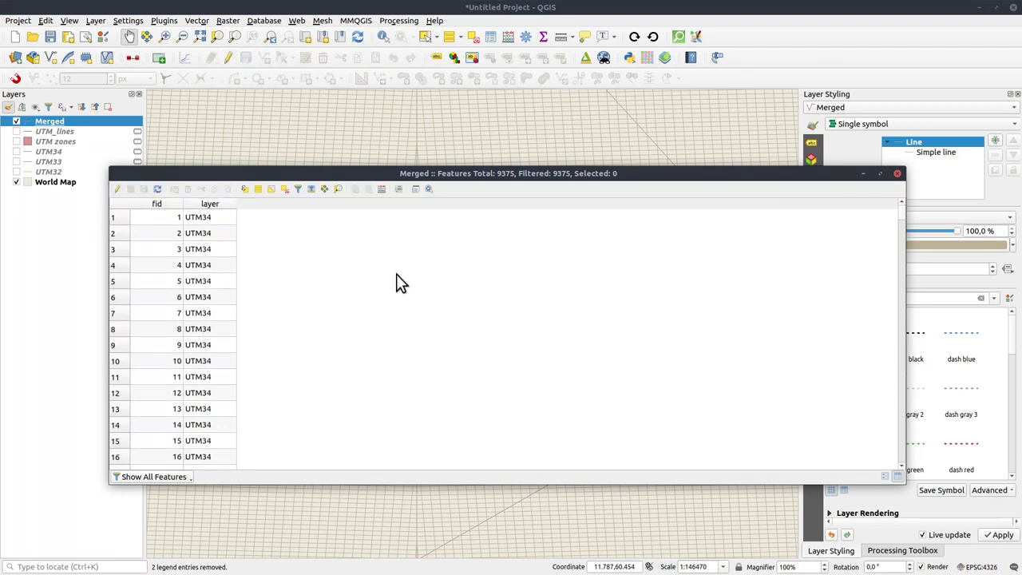
Close the attribute table and categorize the Merged layer by its 'layer' field, one class per value.
click(897, 173)
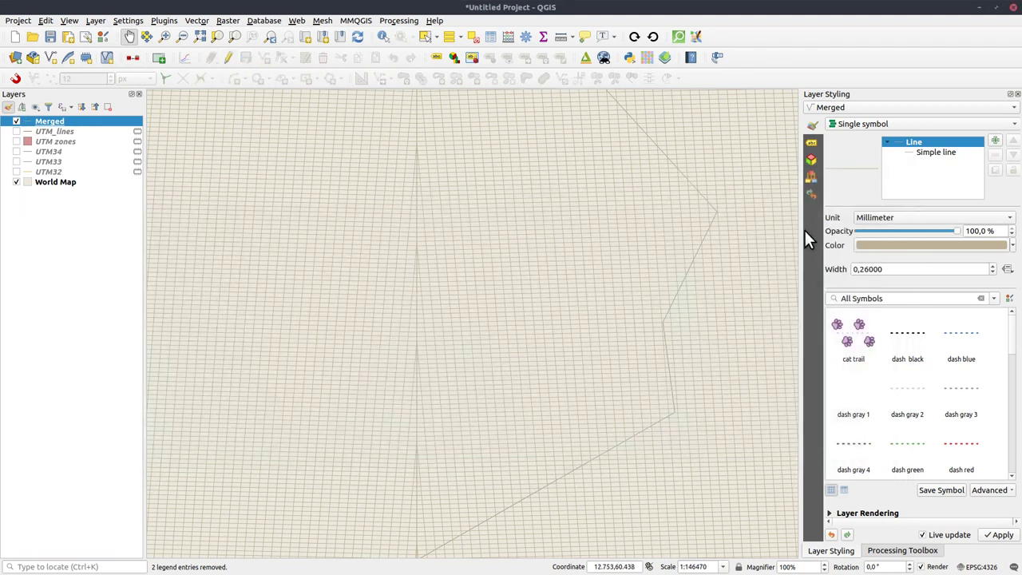
click(858, 124)
click(871, 142)
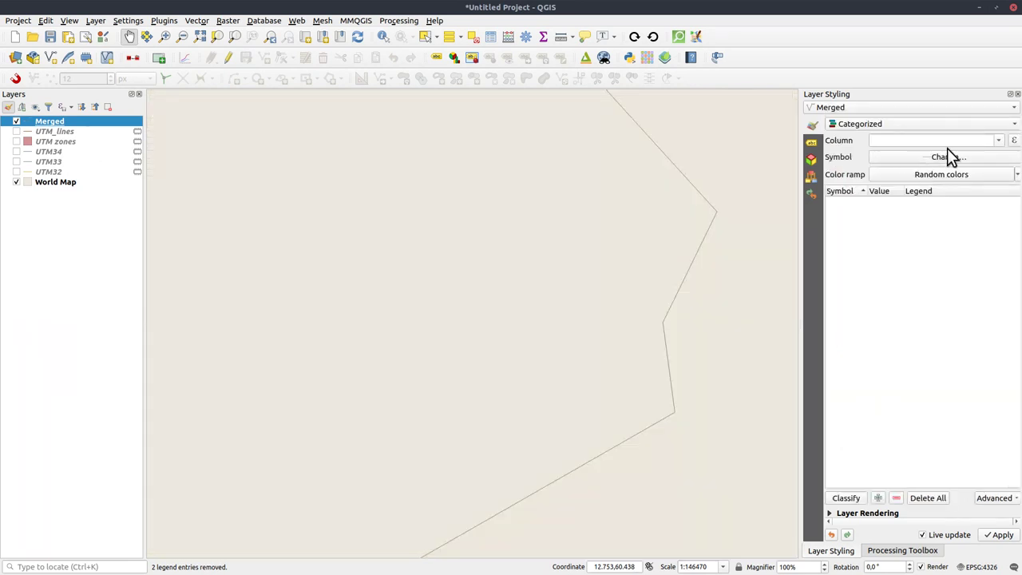
click(998, 141)
click(901, 166)
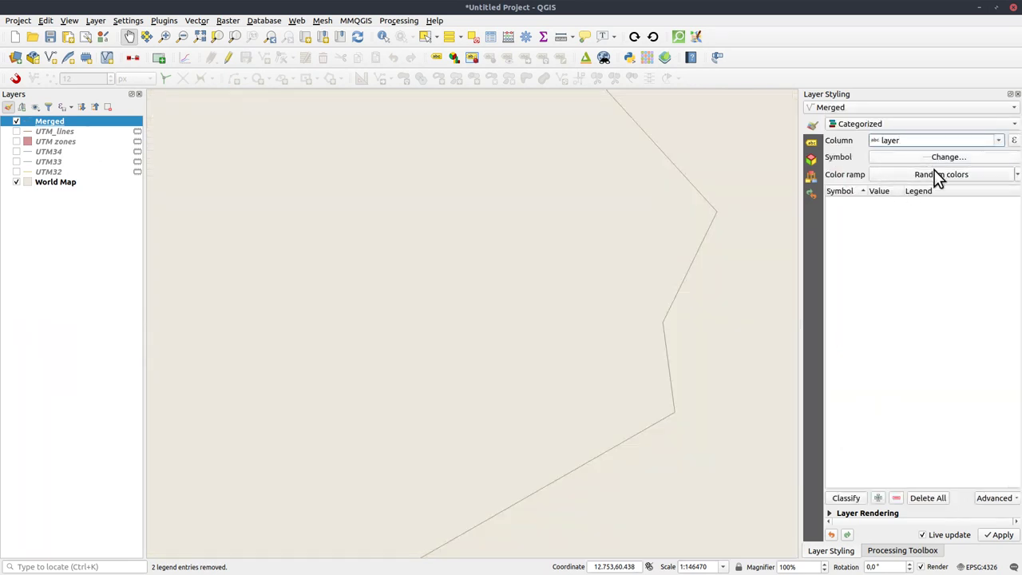
click(852, 497)
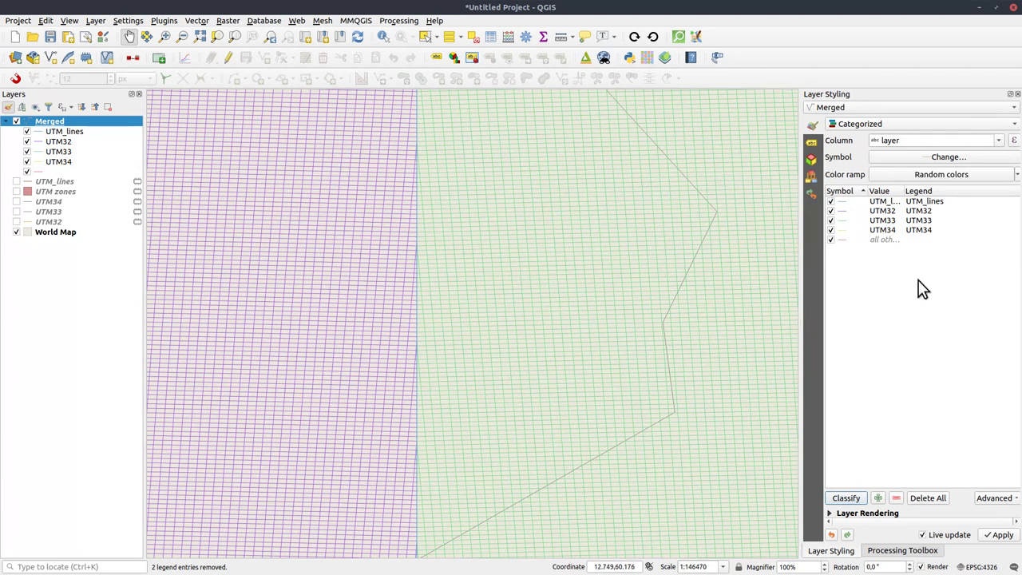
Thicken the UTM_lines category symbol to width 0.86.
double_click(851, 203)
scroll(895, 270, up, 3)
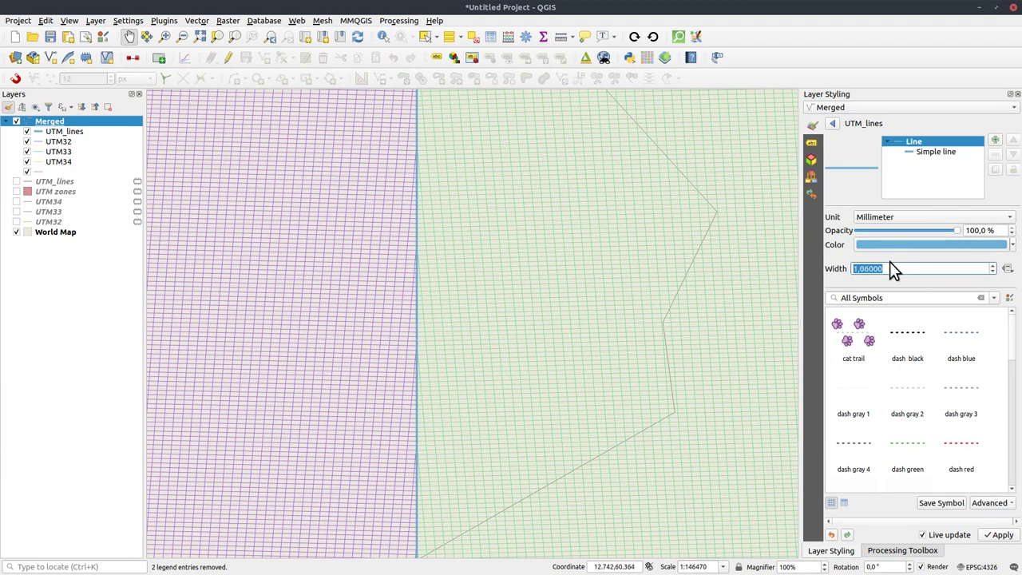
scroll(889, 269, down, 1)
scroll(453, 349, up, 1)
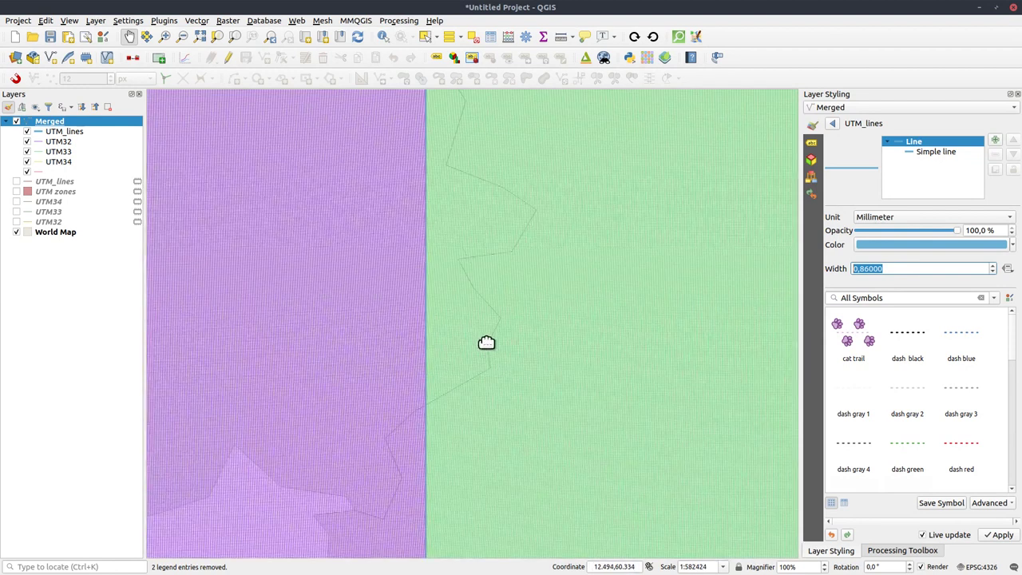
scroll(455, 350, down, 1)
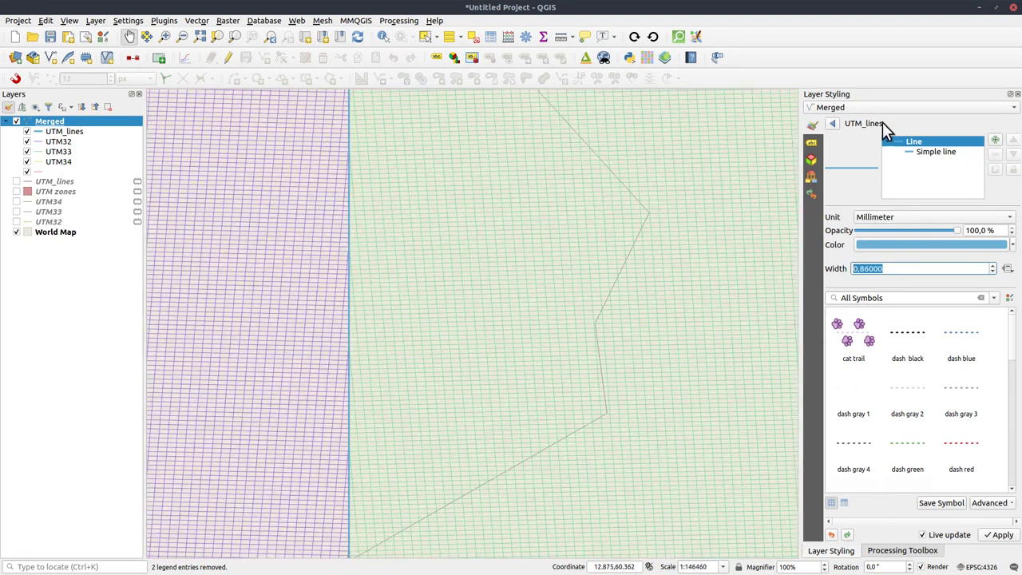
click(835, 124)
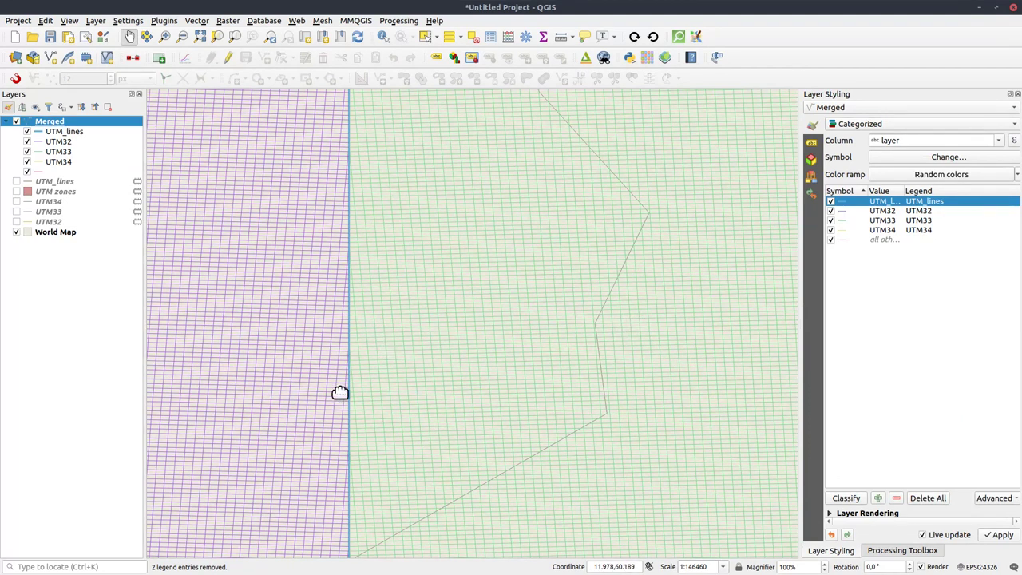
scroll(343, 394, down, 4)
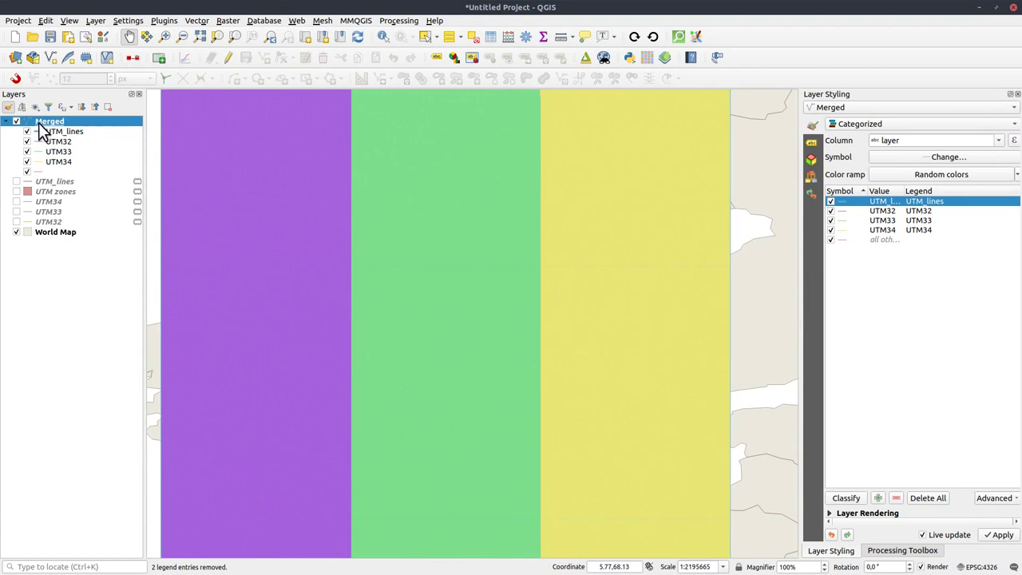
Toggle the Merged grid off and on while panning to inspect the zone boundary.
click(16, 121)
drag(346, 447, 419, 382)
scroll(424, 372, down, 1)
scroll(424, 372, up, 3)
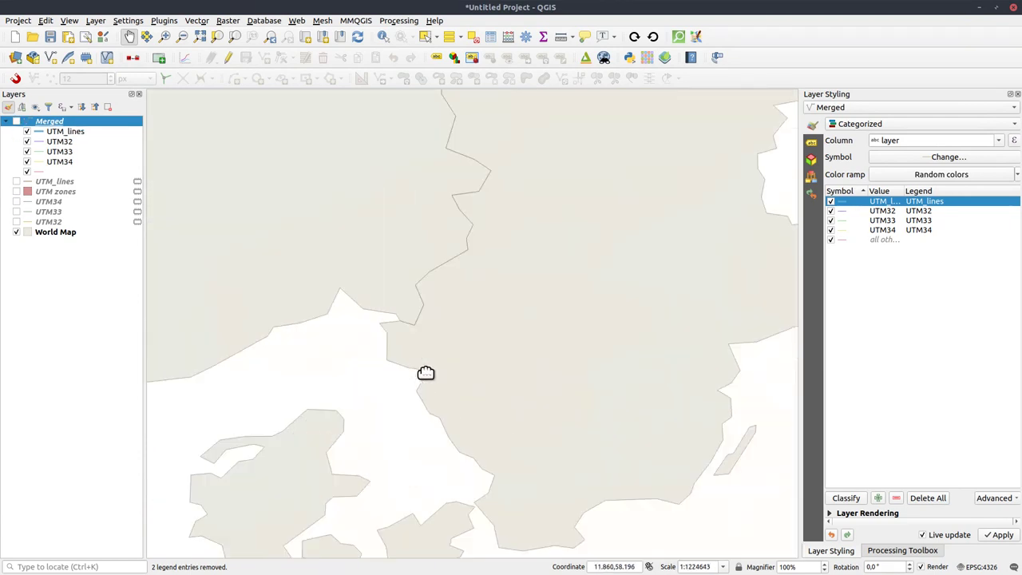
click(16, 122)
scroll(447, 454, up, 2)
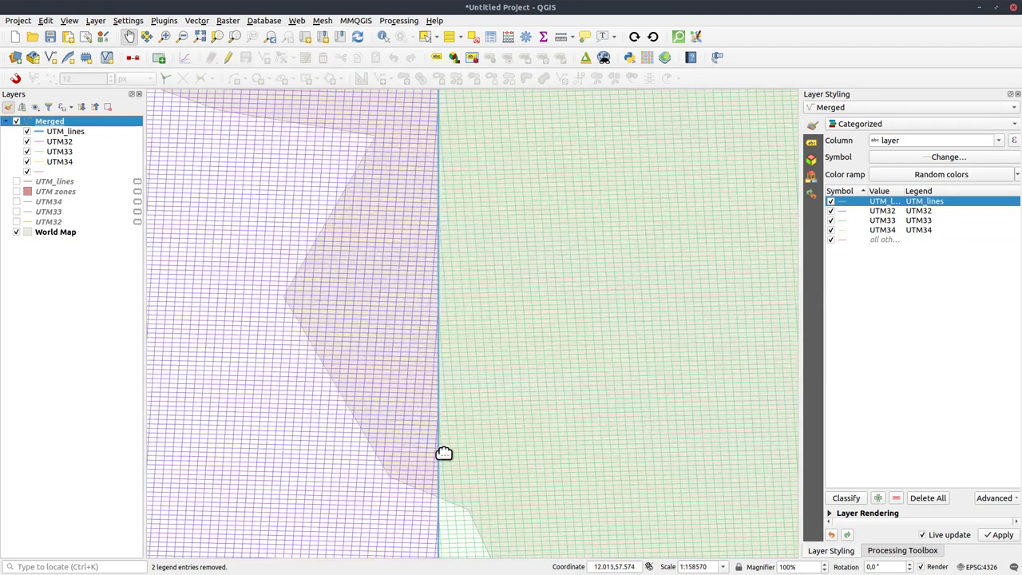
drag(419, 448, 474, 374)
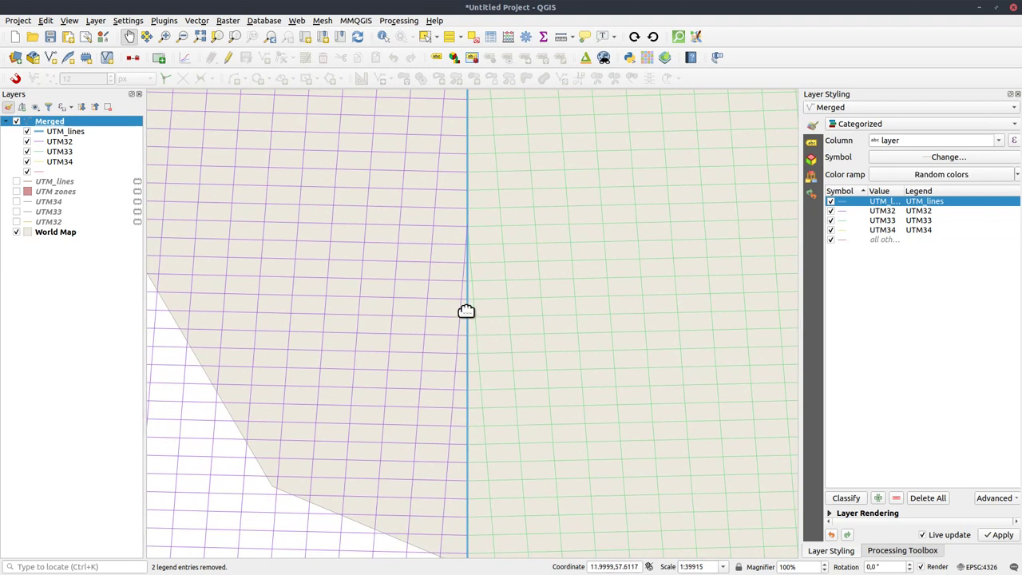
drag(466, 314, 446, 389)
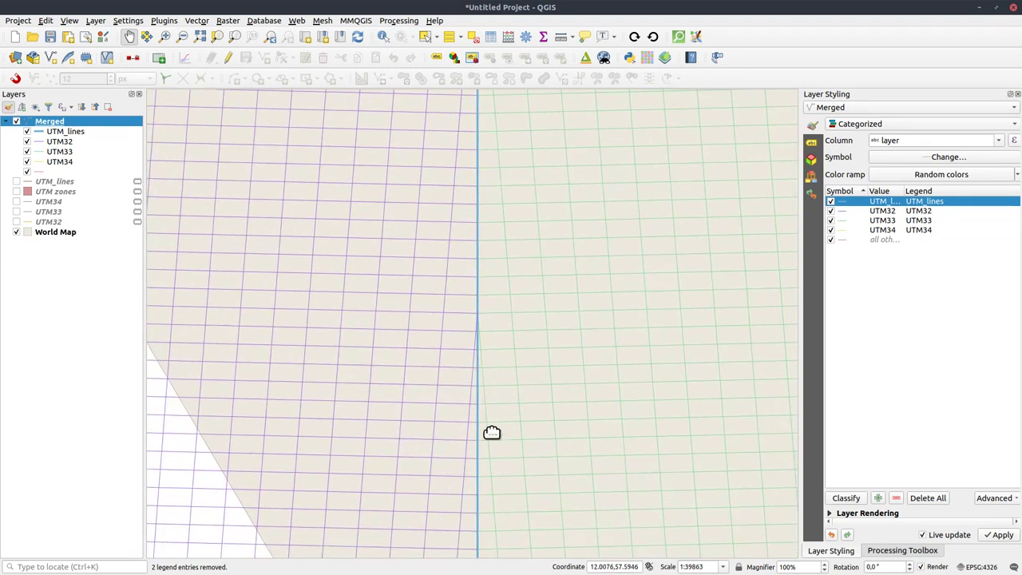
Create a print layout titled 'test UTM broken grid' and draw a map frame across the page.
key(ctrl+p)
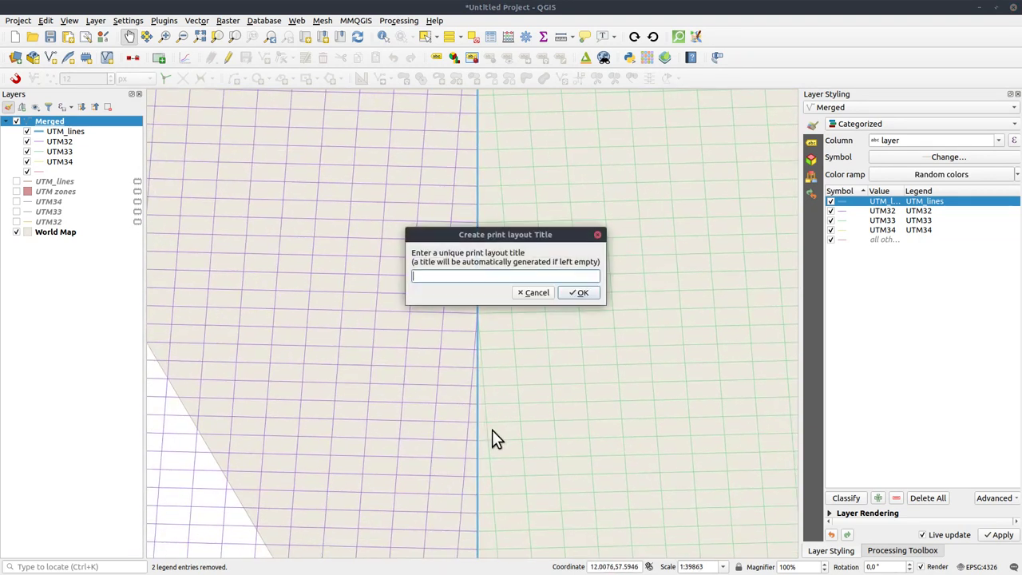
text(test UTM broken grid)
key(Return)
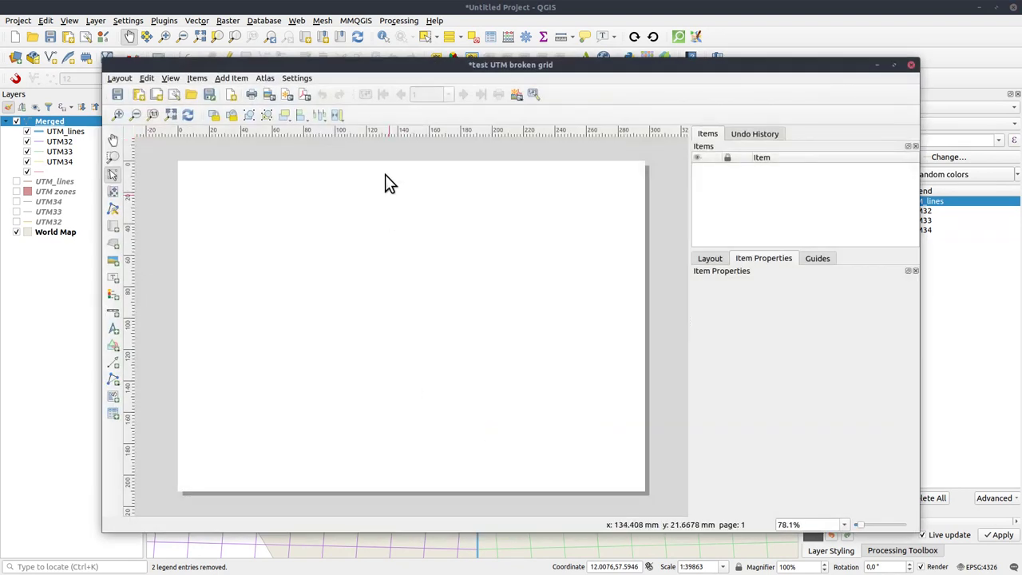
double_click(481, 64)
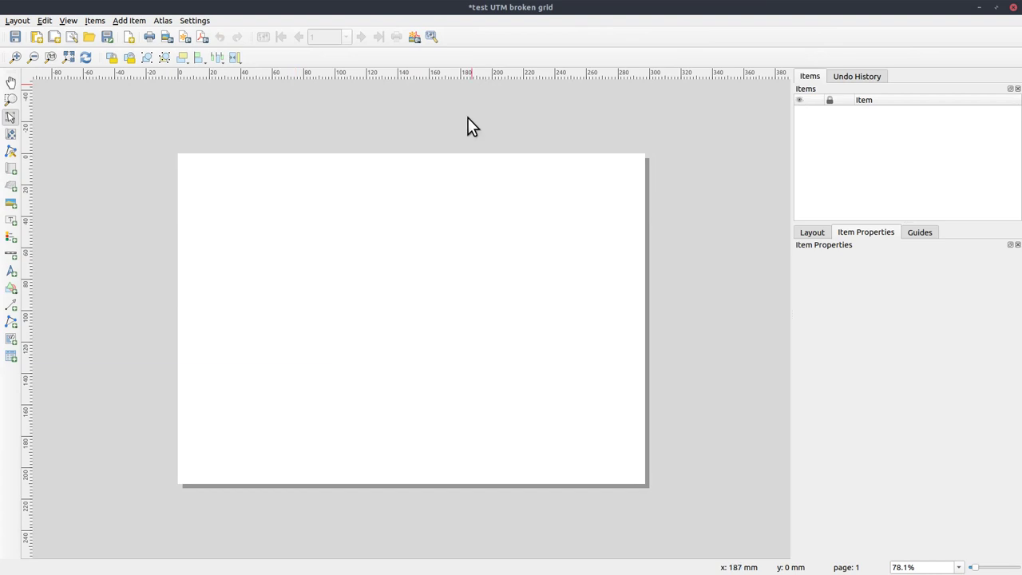
click(69, 56)
click(10, 168)
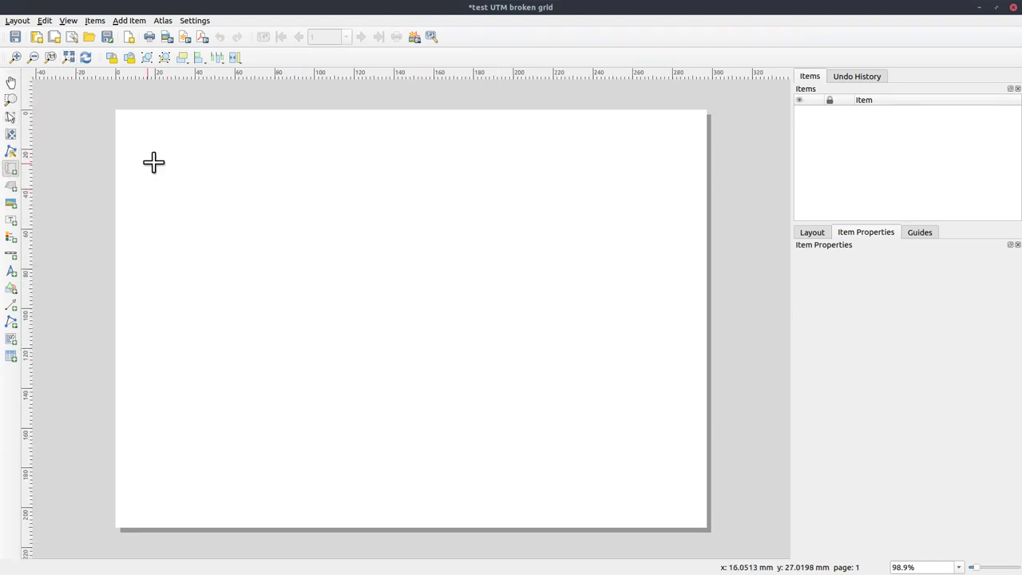
drag(160, 158, 659, 493)
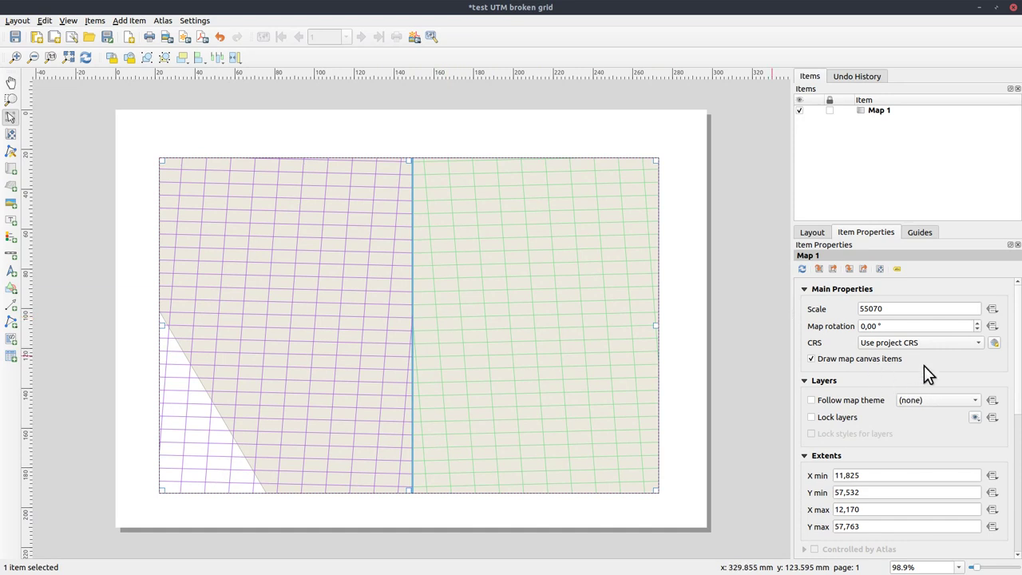
Set the map frame to EPSG:32633 (UTM 33N) at scale 1:50000.
click(978, 345)
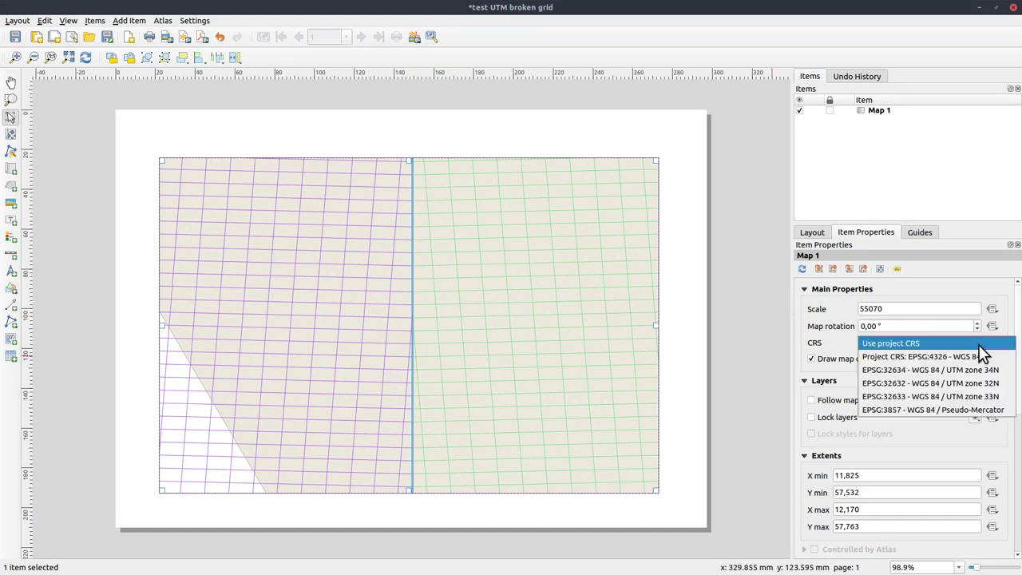
click(923, 397)
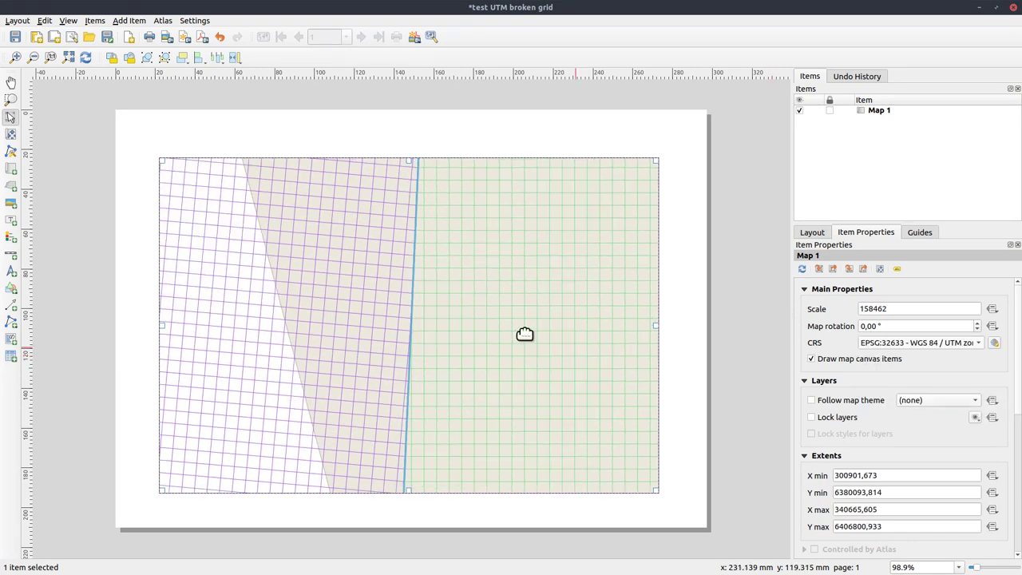
mouse_move(444, 356)
mouse_down()
mouse_move(402, 354)
mouse_move(443, 354)
mouse_up()
drag(885, 308, 771, 314)
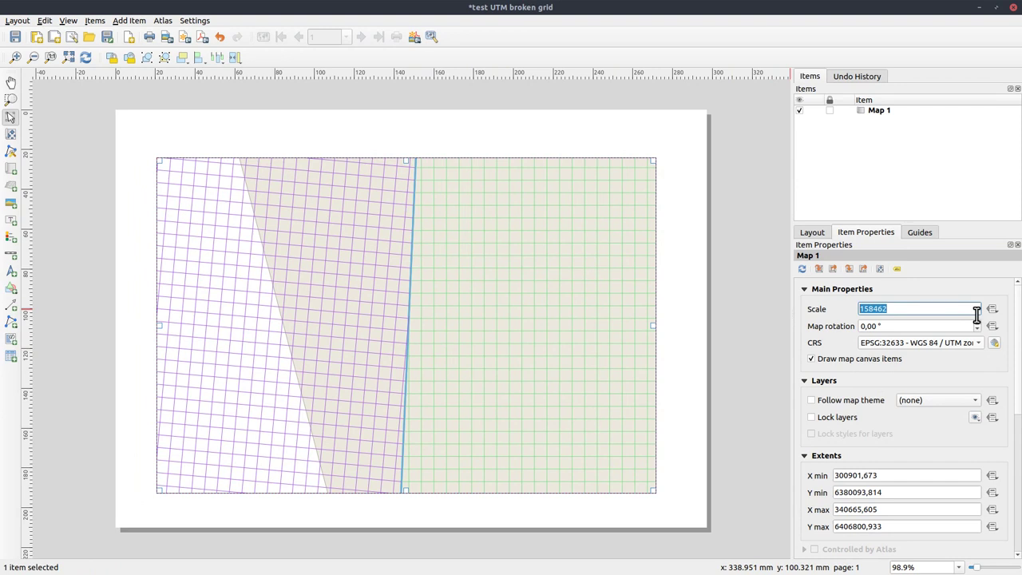
text(50000)
key(Return)
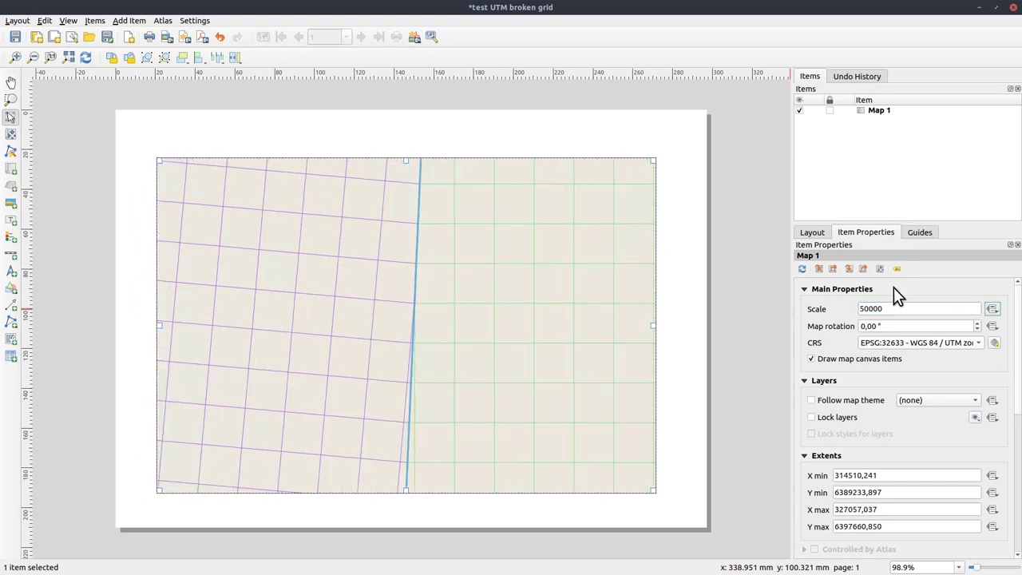
mouse_move(424, 340)
mouse_down()
mouse_move(412, 342)
mouse_move(431, 340)
mouse_move(422, 338)
mouse_up()
click(721, 346)
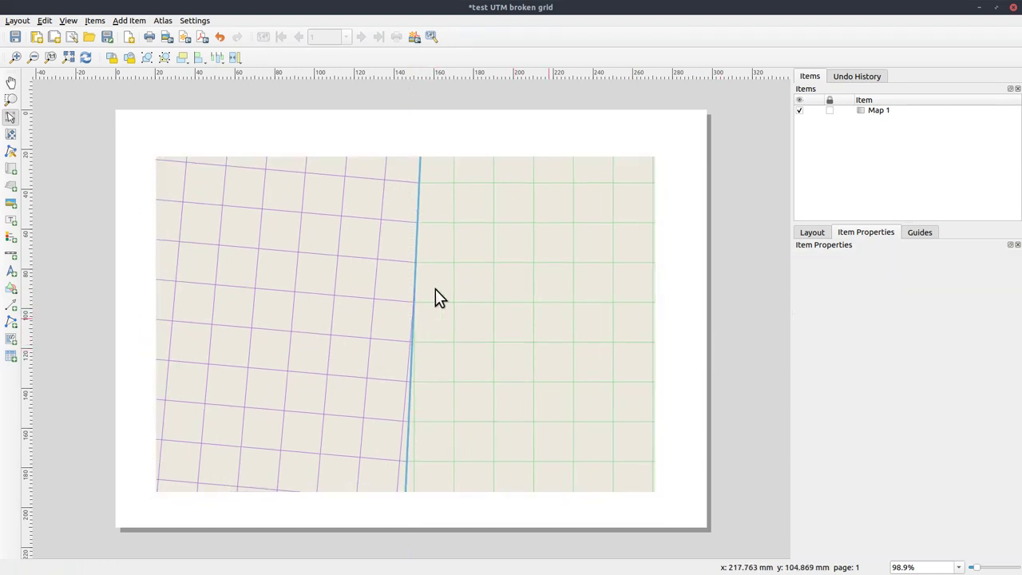
Turn on a frame border around Map 1.
click(440, 332)
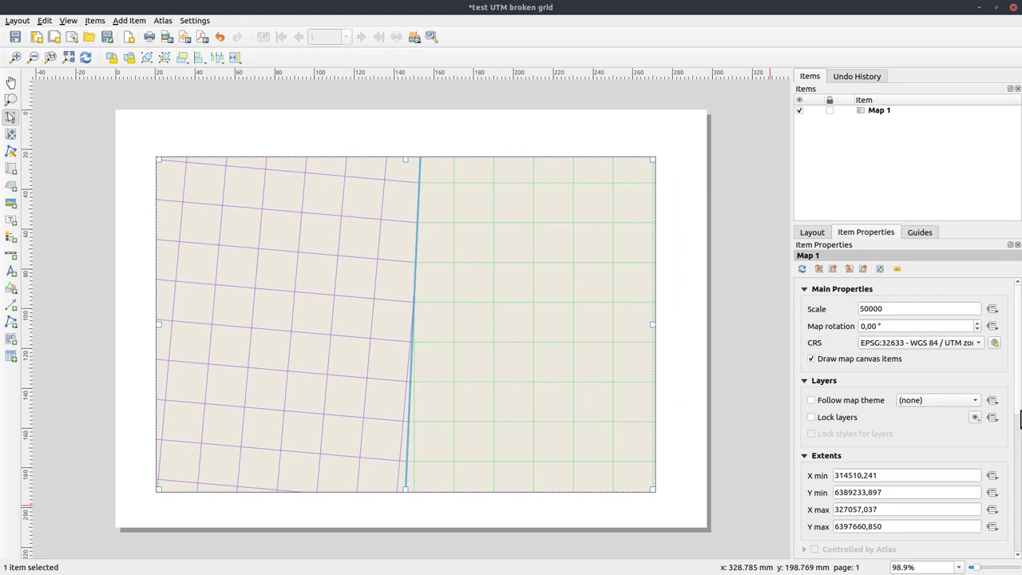
scroll(870, 466, down, 8)
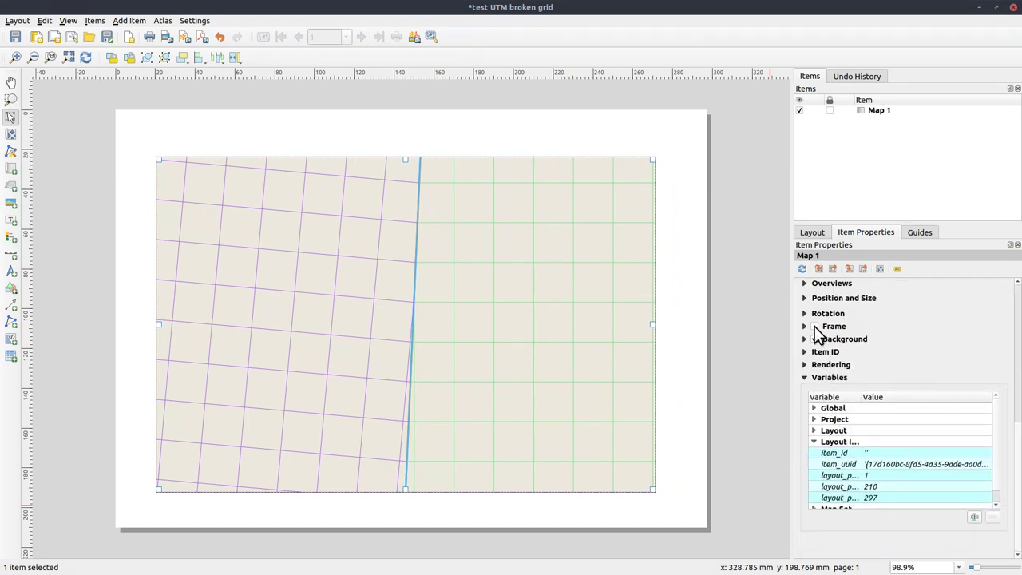
click(815, 327)
click(661, 390)
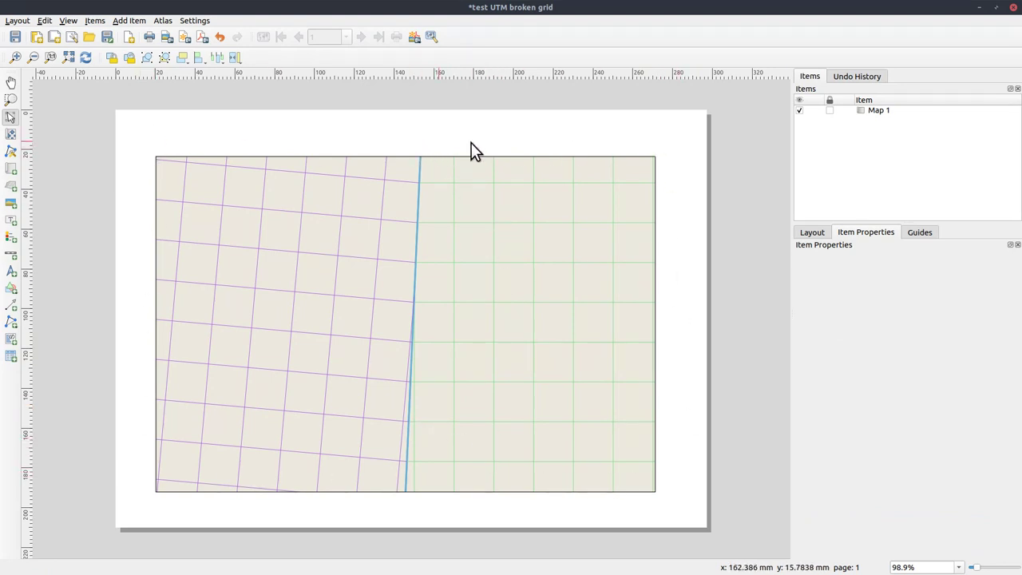
In Map 1's Grids section, add Grid 1 and begin renaming it.
click(814, 232)
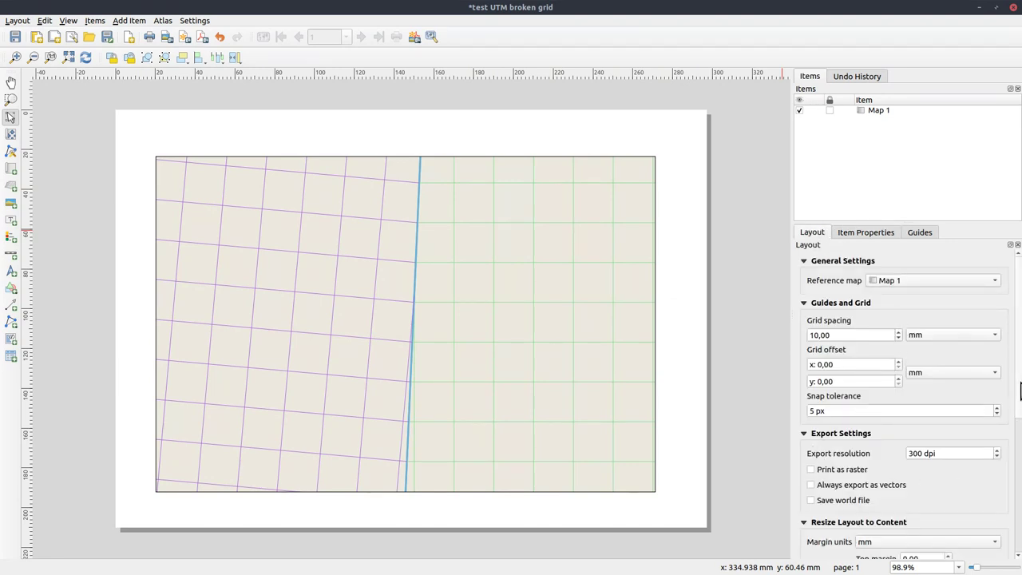
scroll(823, 447, down, 5)
click(592, 322)
click(865, 233)
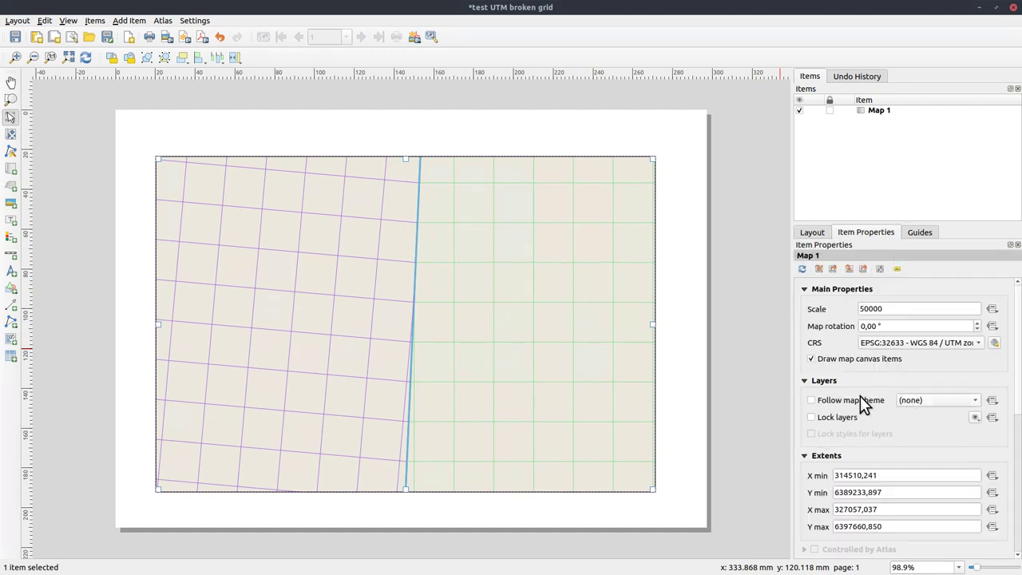
scroll(1018, 405, down, 5)
click(805, 337)
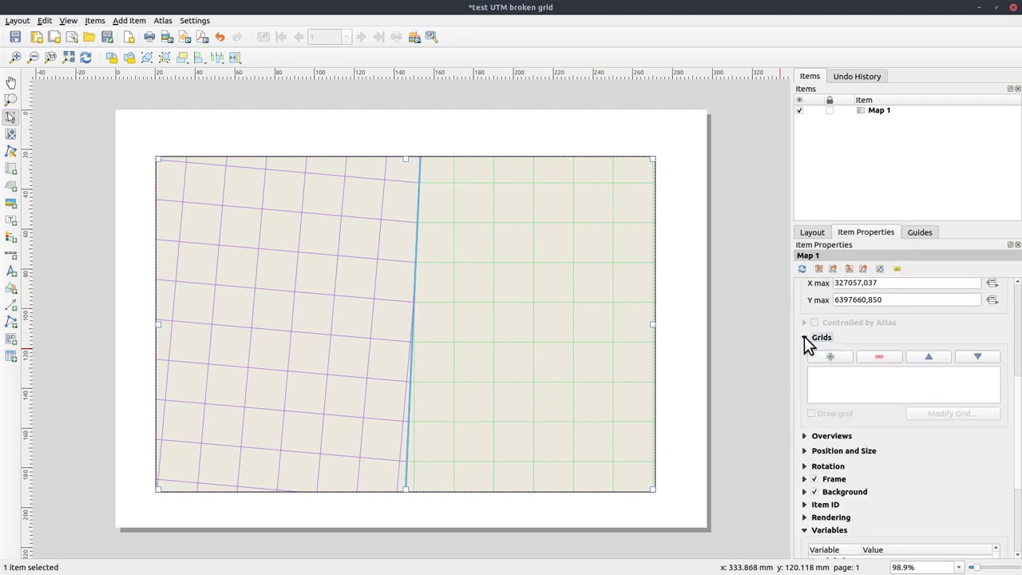
click(830, 357)
click(822, 372)
Name the grid UTM33 and set its CRS to EPSG:32633.
text(UTM33)
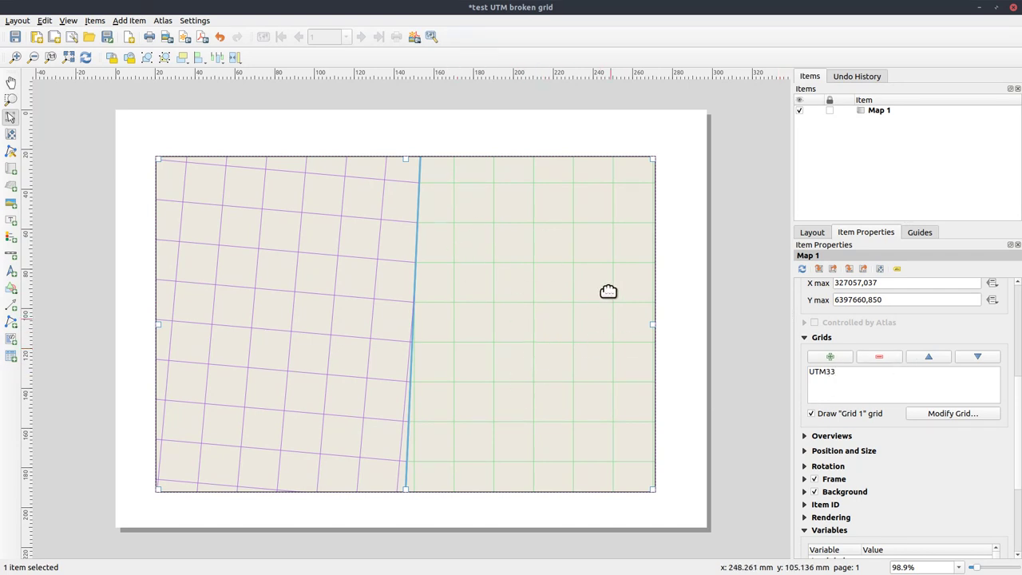
click(949, 412)
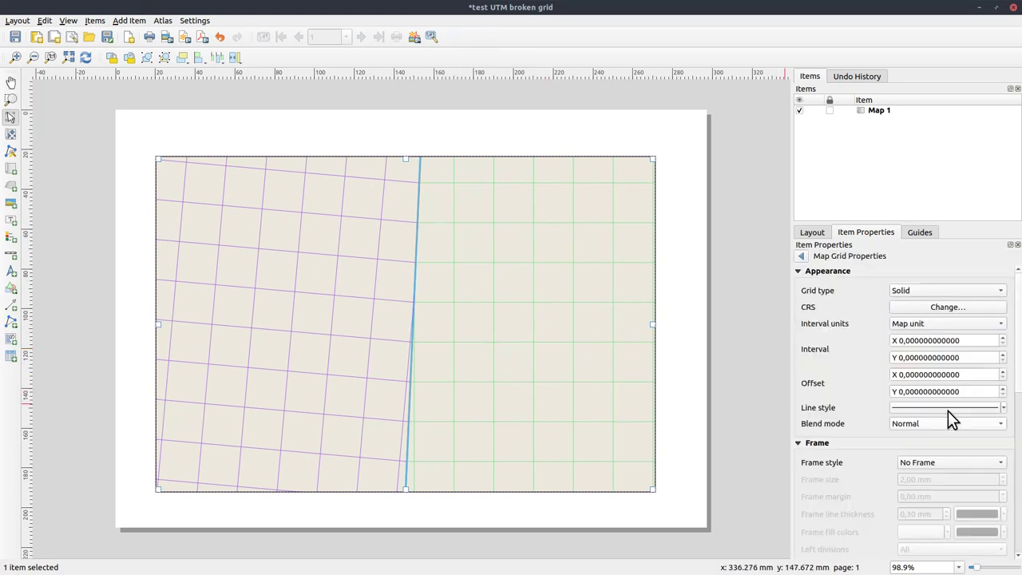
click(987, 310)
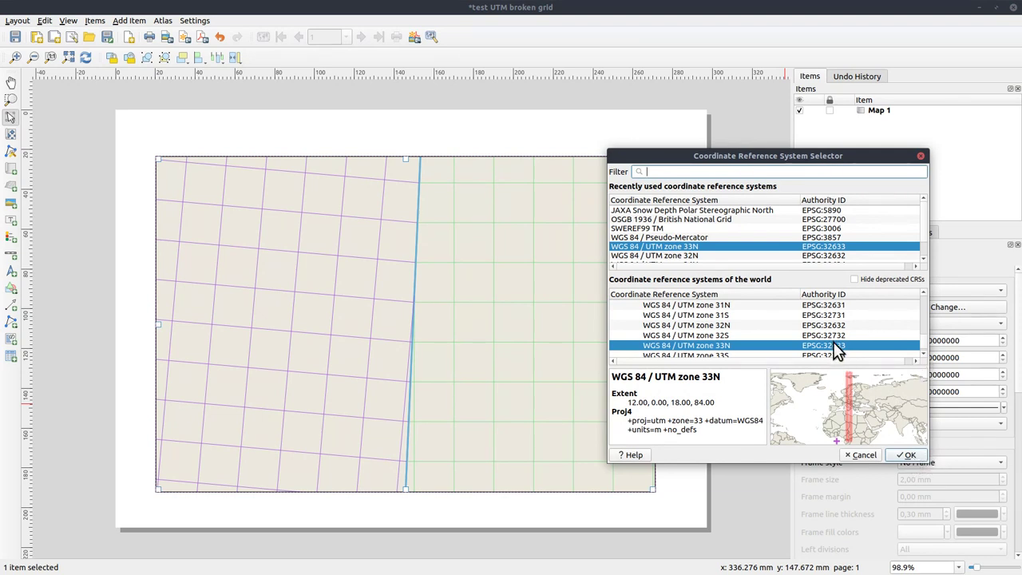
click(907, 455)
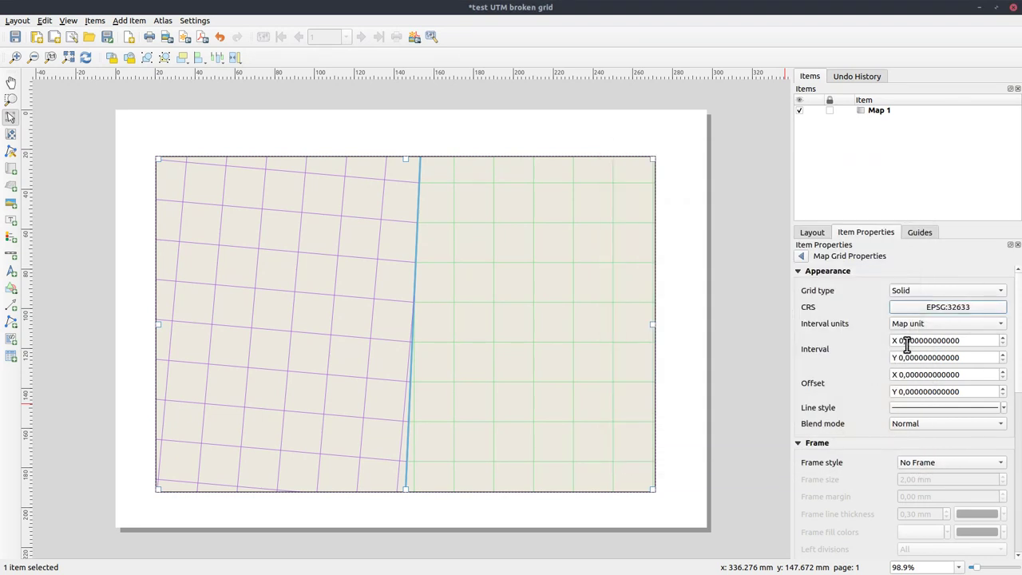
Set the grid's X and Y intervals to 1000.
click(900, 340)
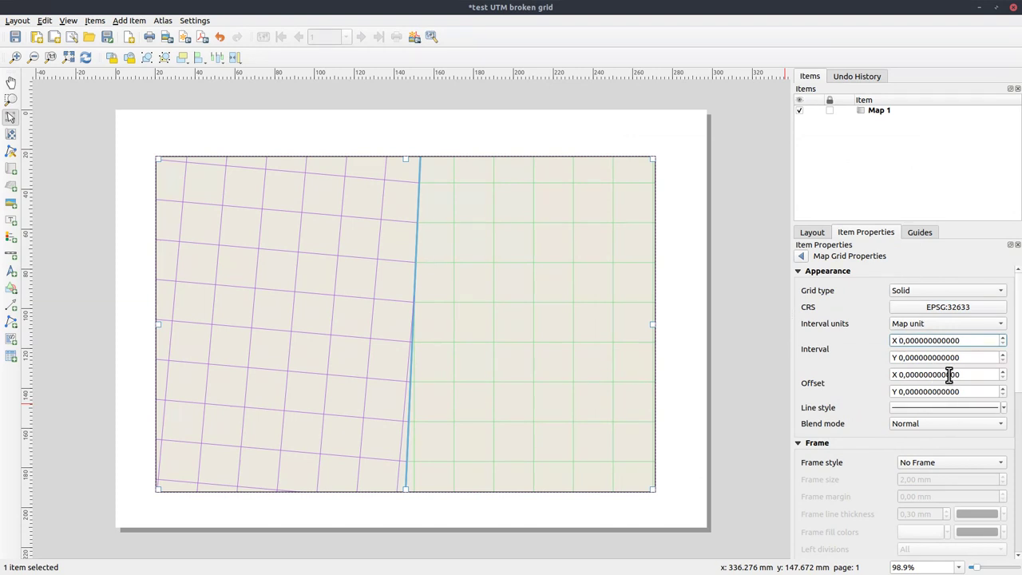
text(100)
key(Tab)
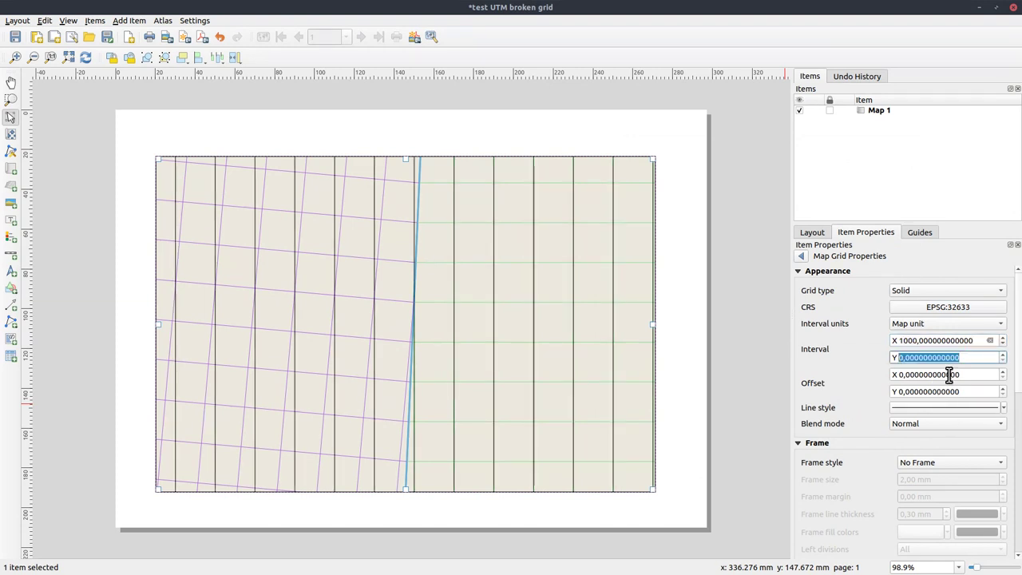
text(1000)
key(Tab)
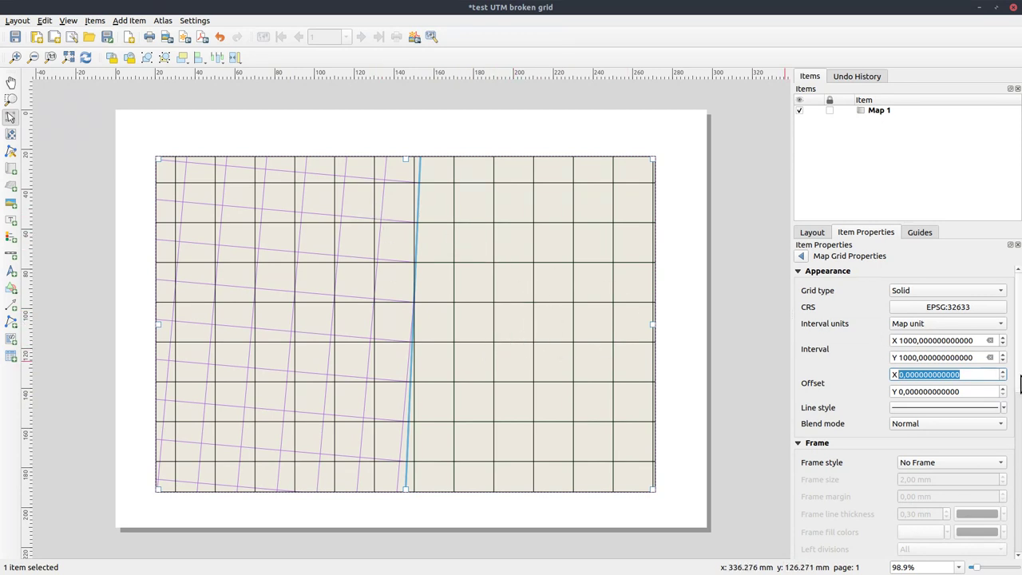
Make the UTM33 grid 'Frame and annotations only' and turn on Draw Coordinates.
click(937, 290)
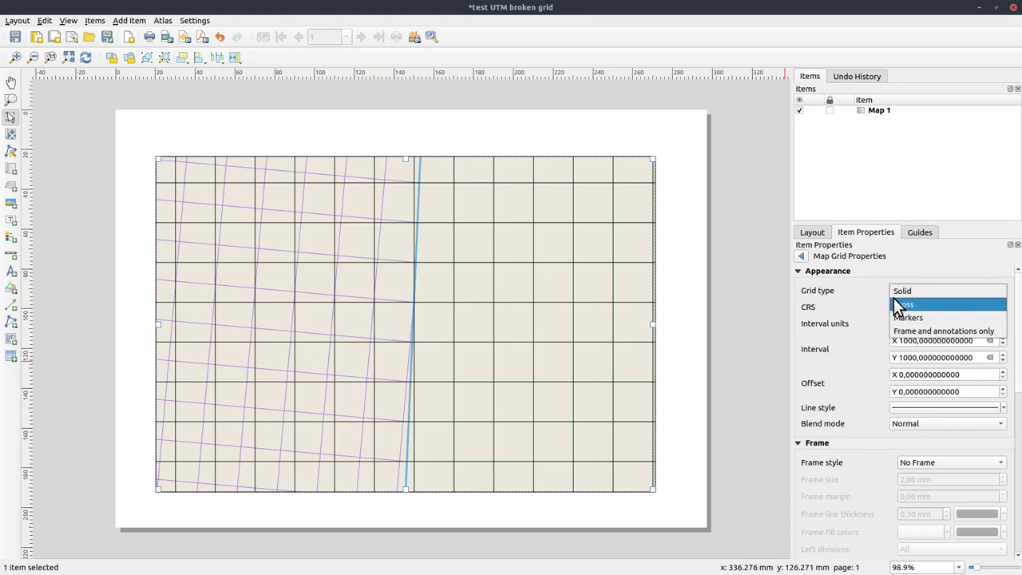
click(934, 334)
scroll(822, 375, down, 10)
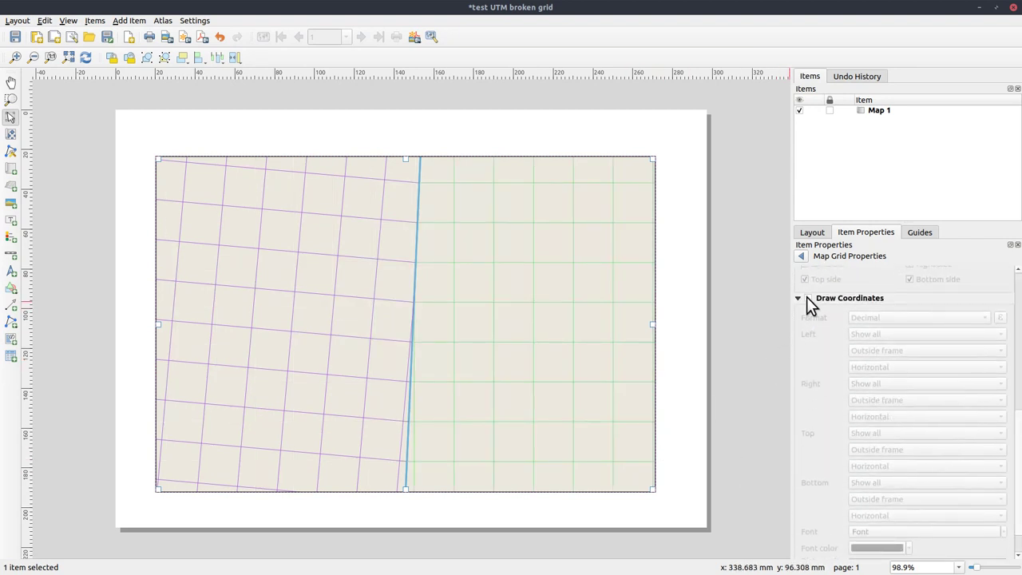
click(808, 297)
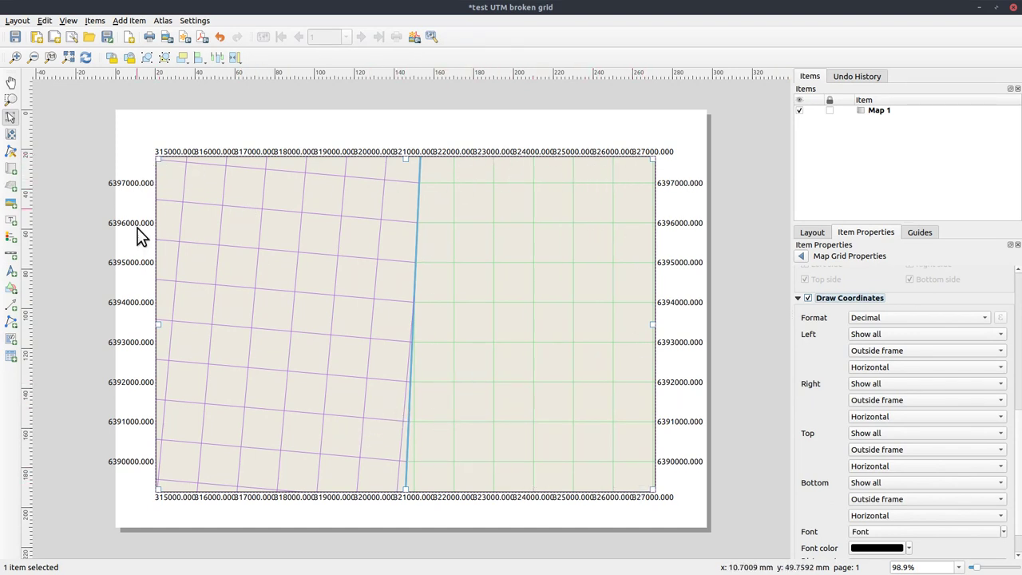
Disable left-side coordinate labels and switch the label format to Custom.
click(919, 332)
click(917, 377)
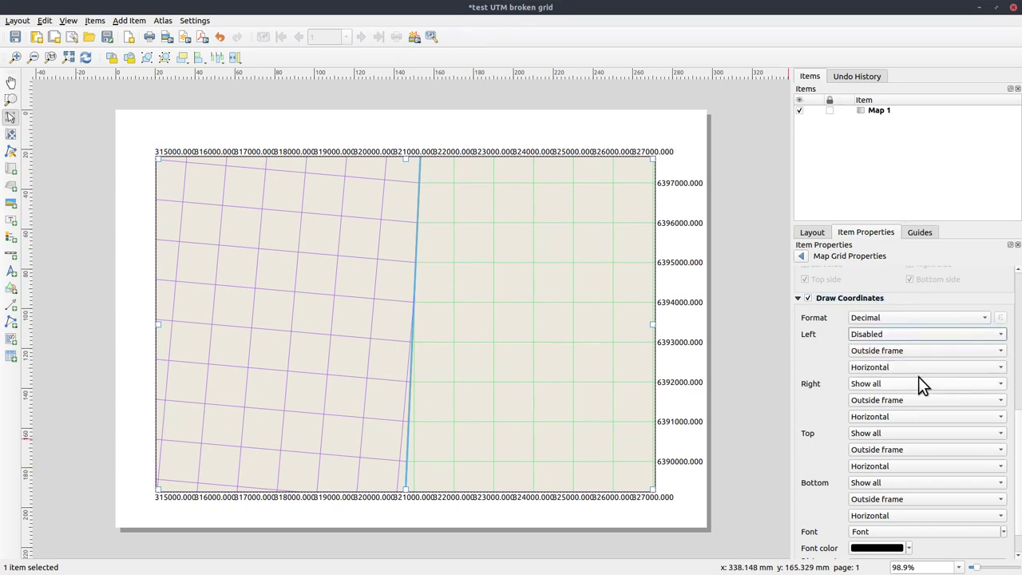
click(987, 317)
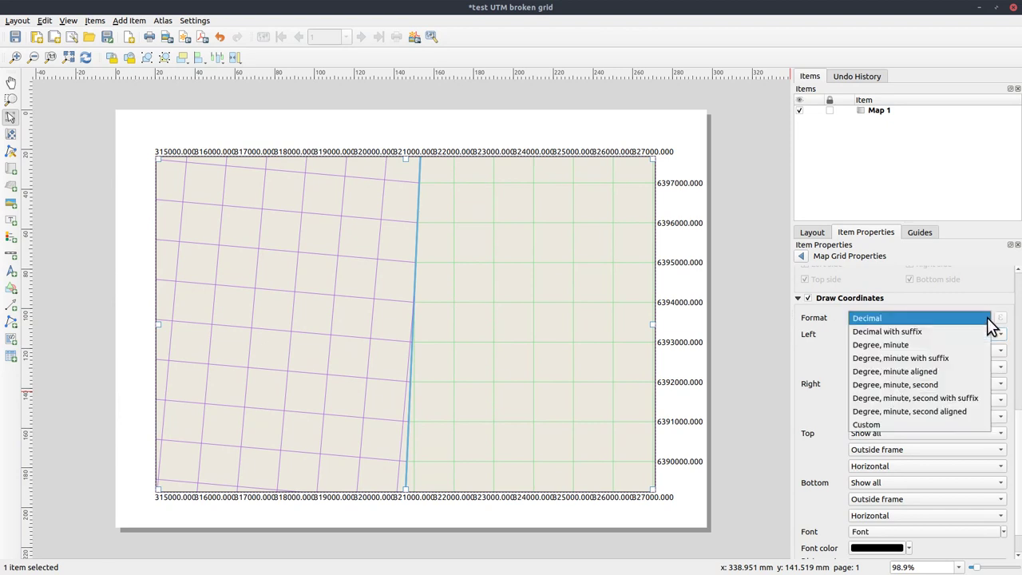
click(890, 425)
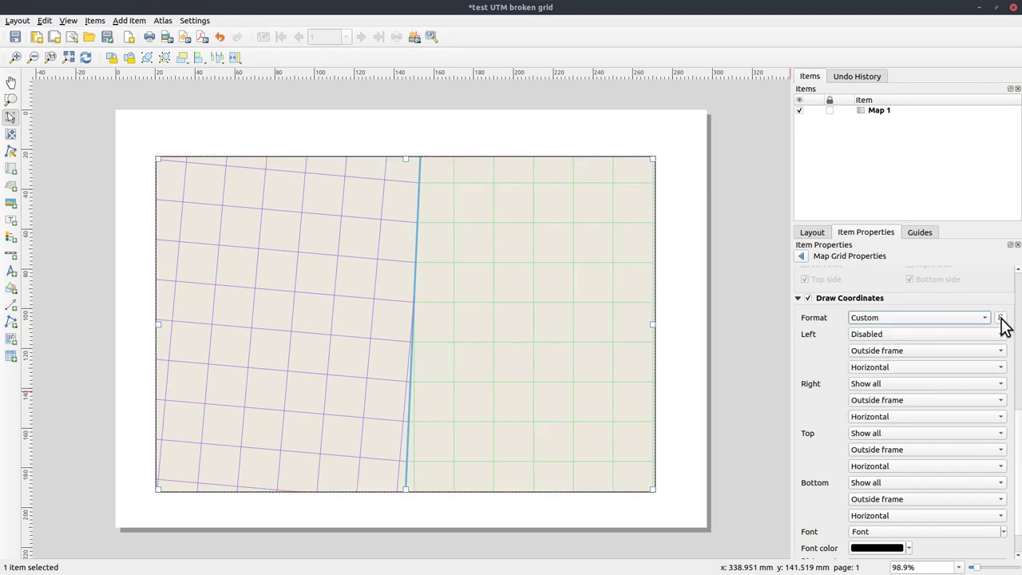
click(1000, 318)
mouse_move(538, 139)
mouse_down()
mouse_move(611, 201)
mouse_move(597, 173)
mouse_up()
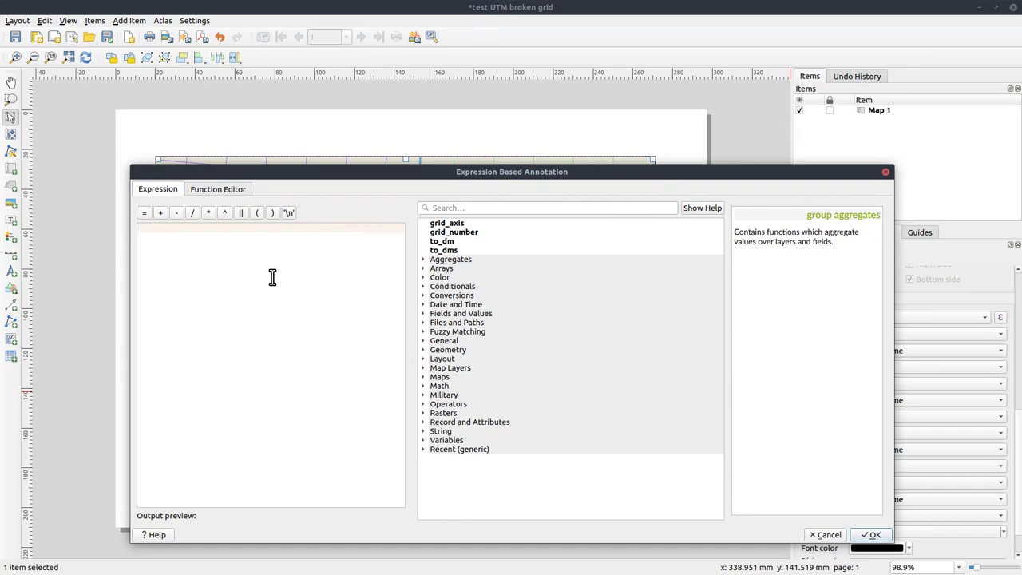
mouse_move(372, 173)
mouse_down()
mouse_move(374, 198)
mouse_move(354, 155)
mouse_up()
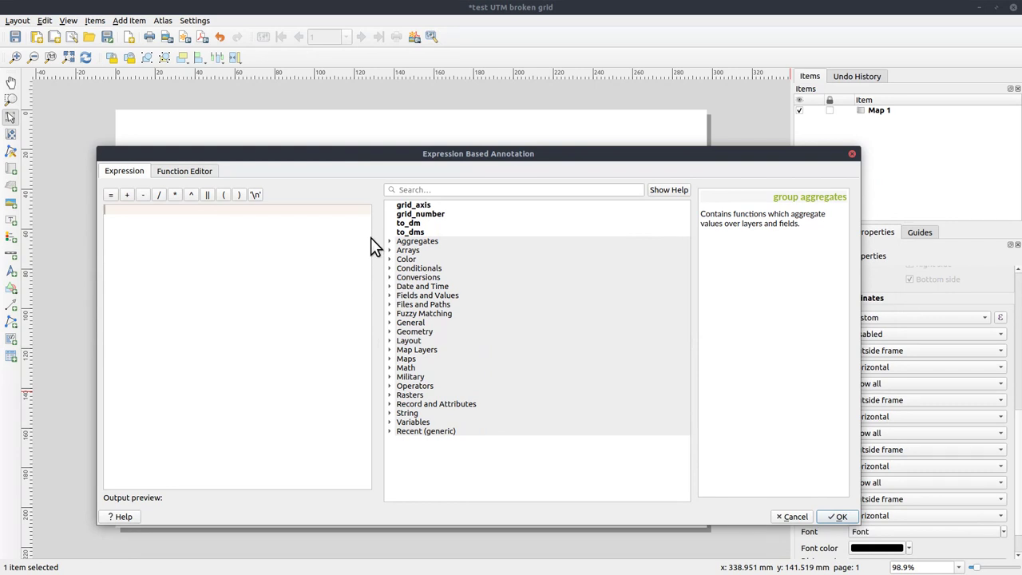
text(@)
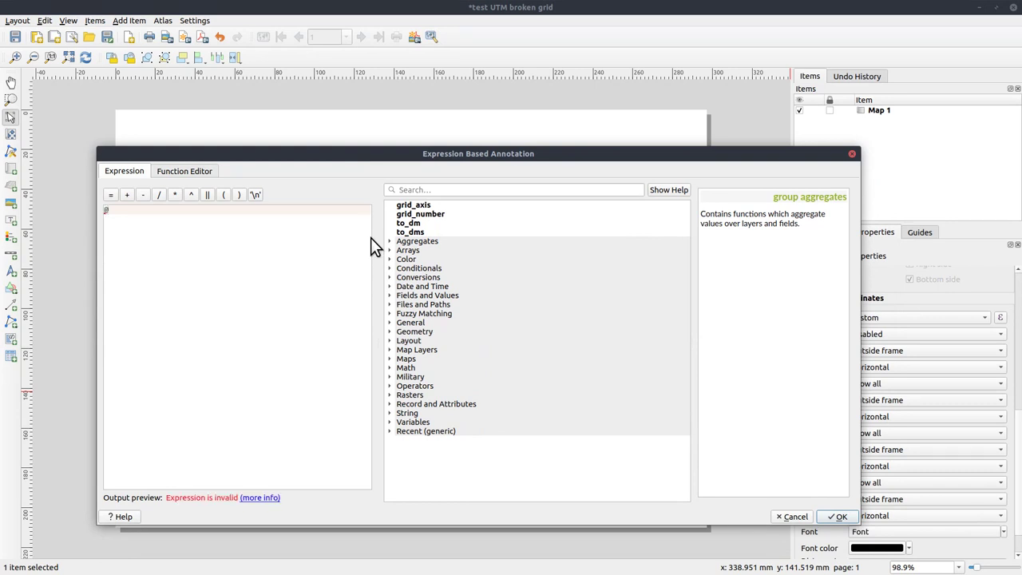
text(grid_number)
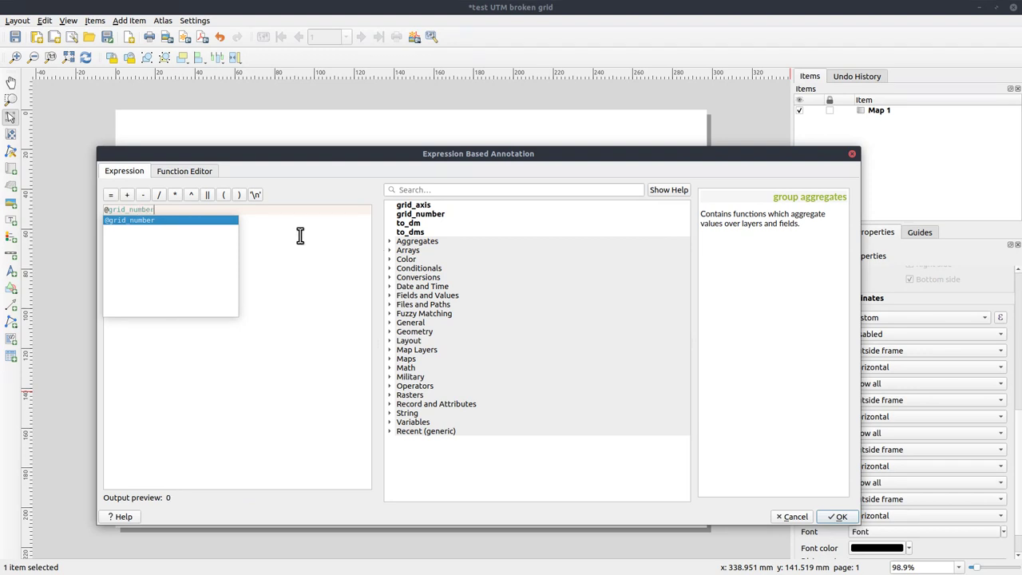
click(106, 209)
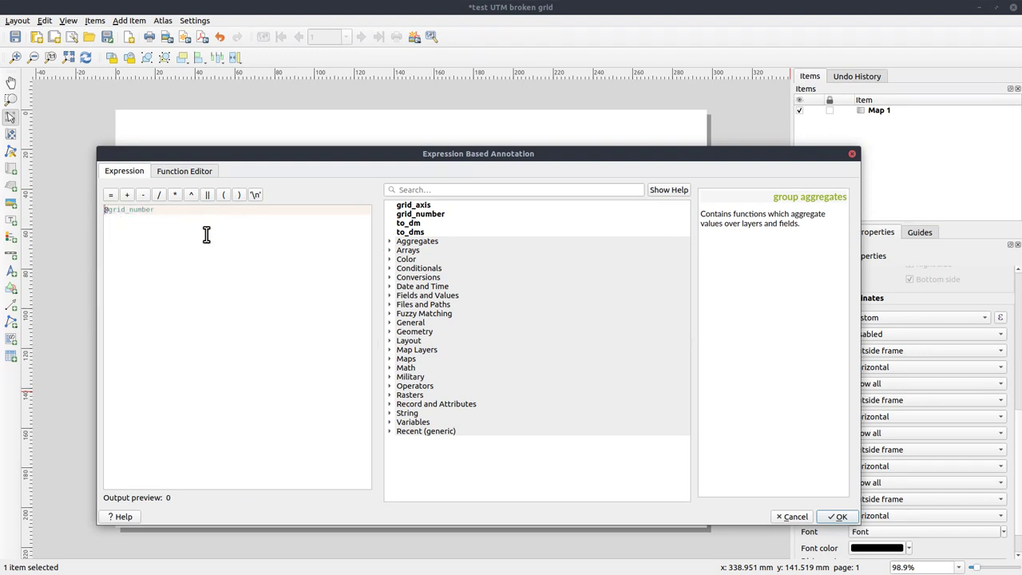
text(left(rigt)
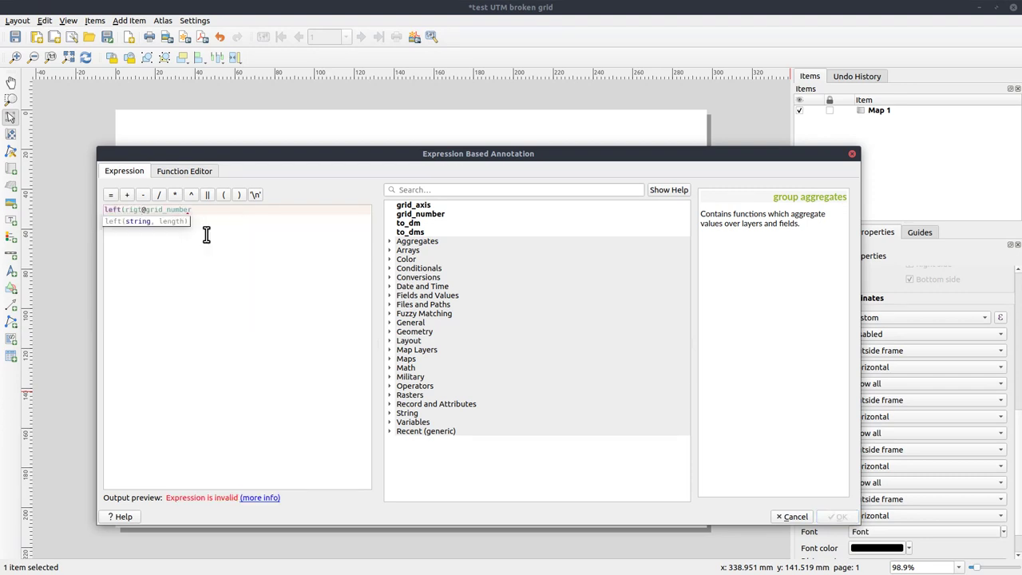
key(BackSpace)
text(ht()
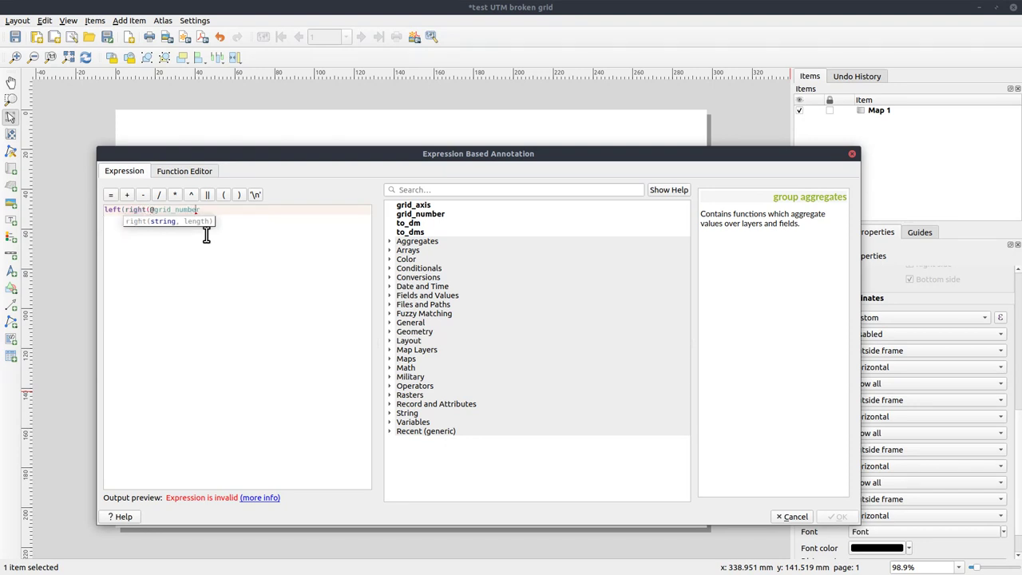
text(,5))
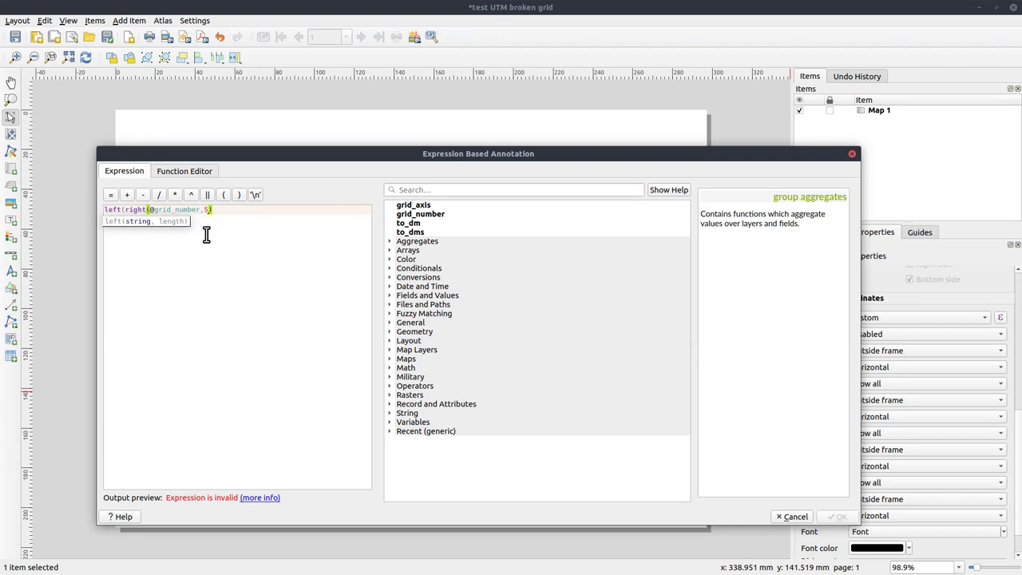
text(,2))
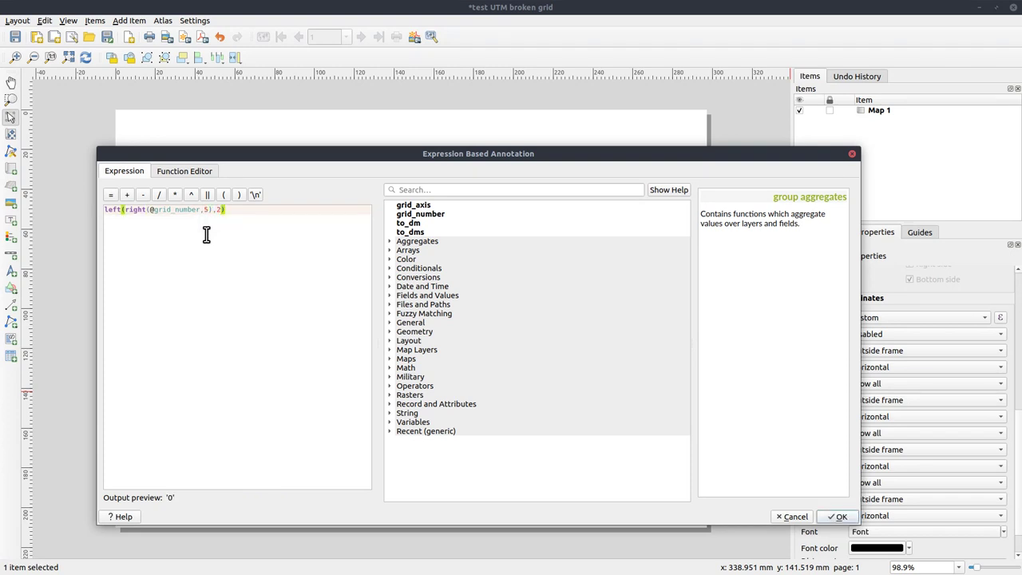
click(843, 517)
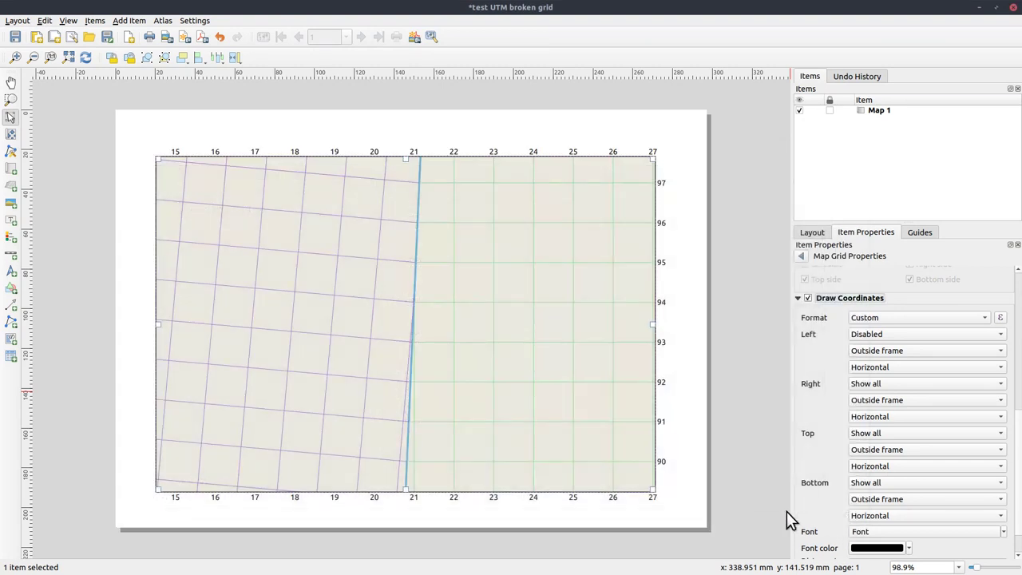
Reopen the annotation expression editor and add blank lines above the existing expression.
click(999, 317)
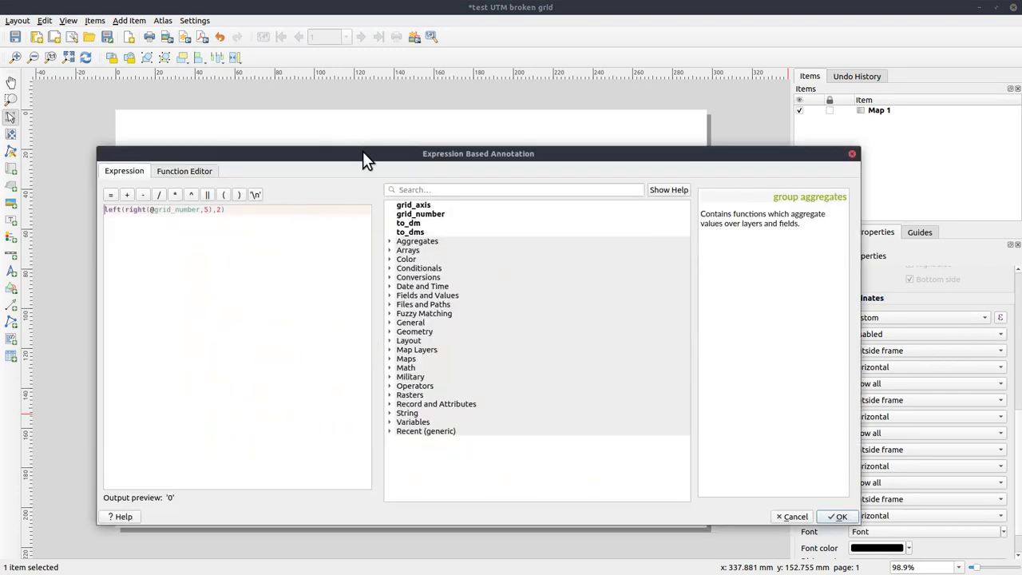
drag(368, 152, 428, 185)
mouse_move(467, 241)
mouse_down()
mouse_move(338, 424)
mouse_move(338, 543)
mouse_move(338, 522)
mouse_up()
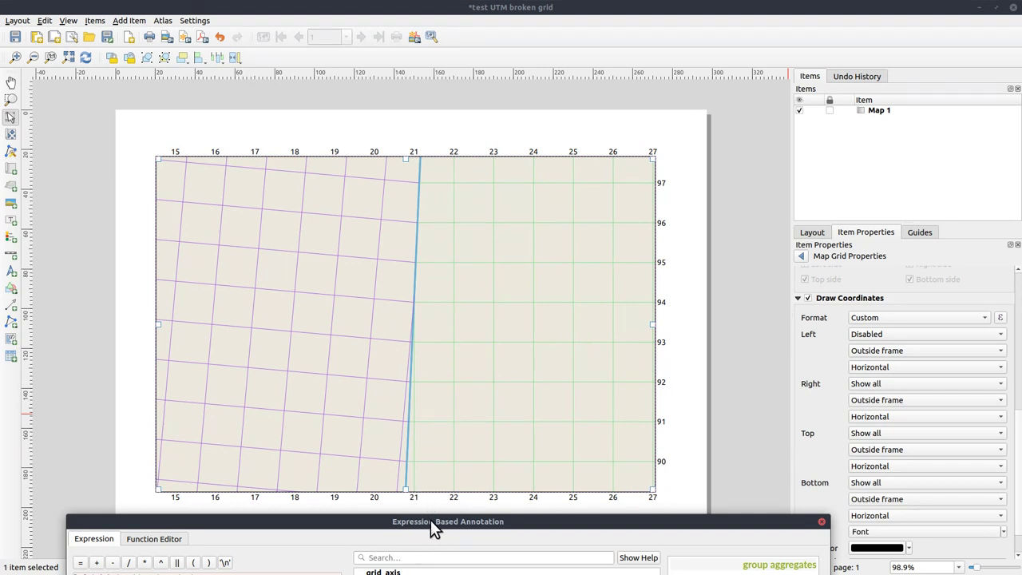
drag(429, 517, 458, 118)
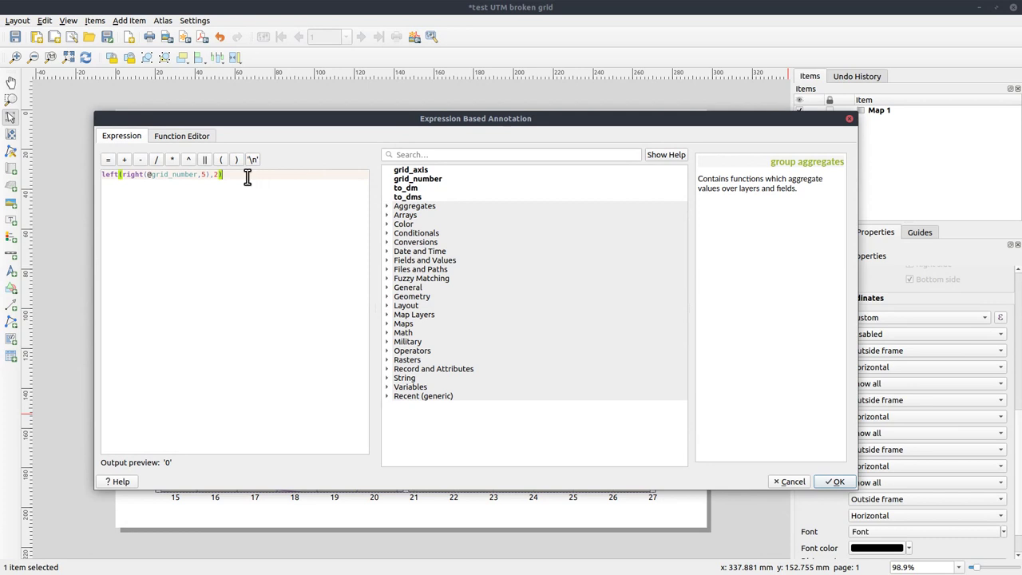
click(102, 175)
shift+click(240, 177)
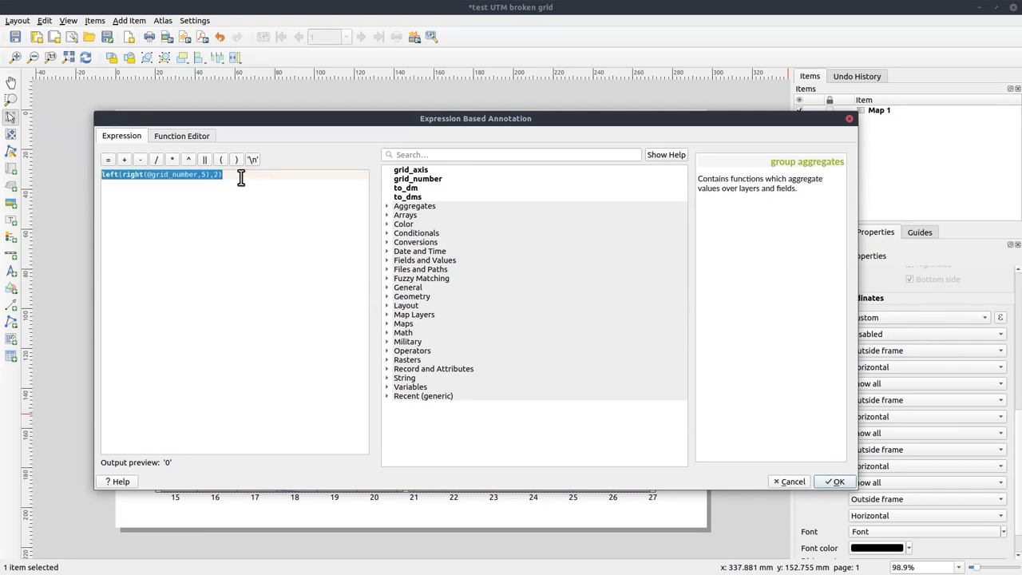
key(Home)
key(Return)
key(Return)
key(Return)
key(Return)
key(Return)
key(Return)
key(Return)
key(Return)
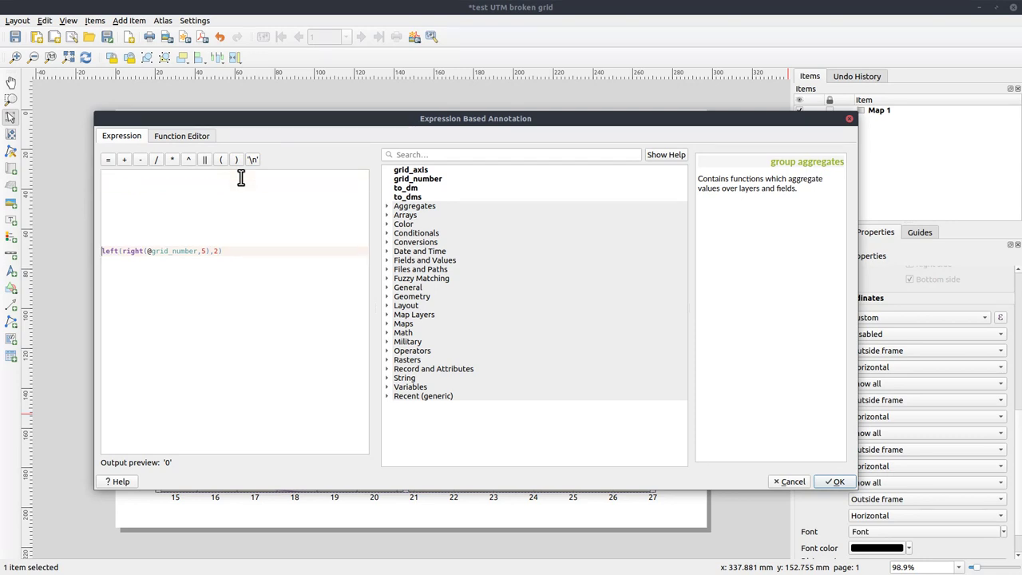
click(240, 177)
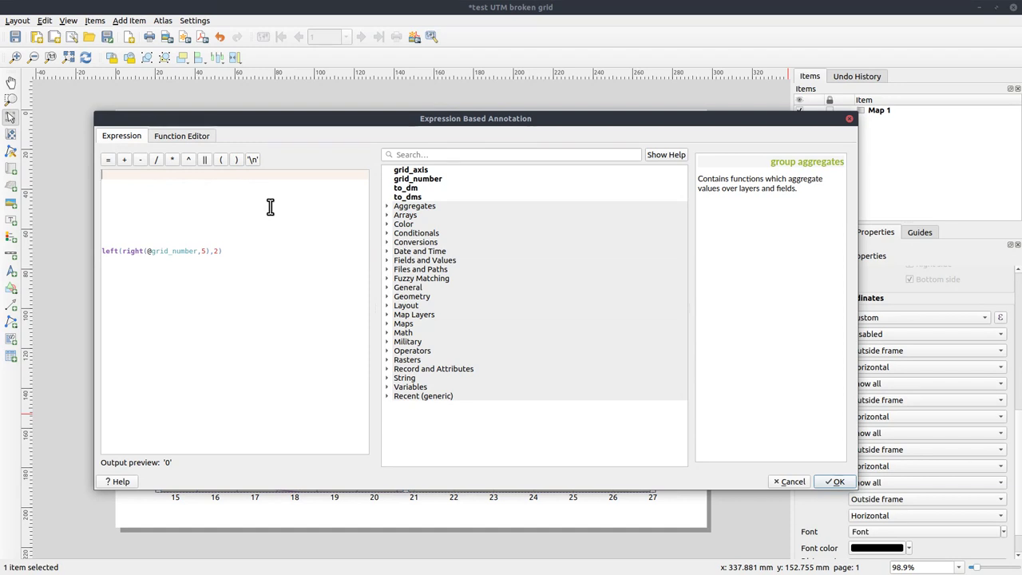
text(@map_extent)
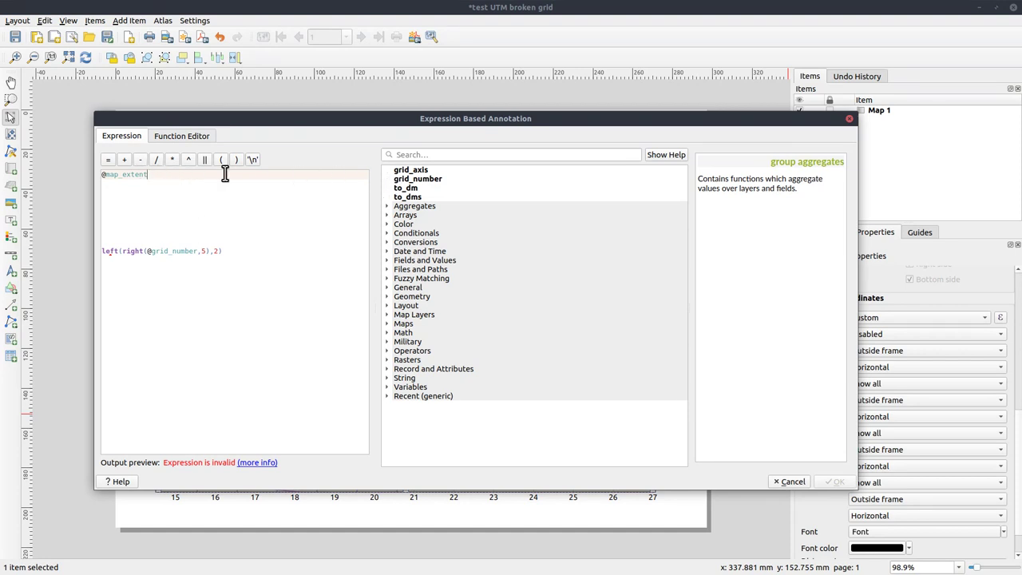
drag(192, 174, 37, 171)
key(BackSpace)
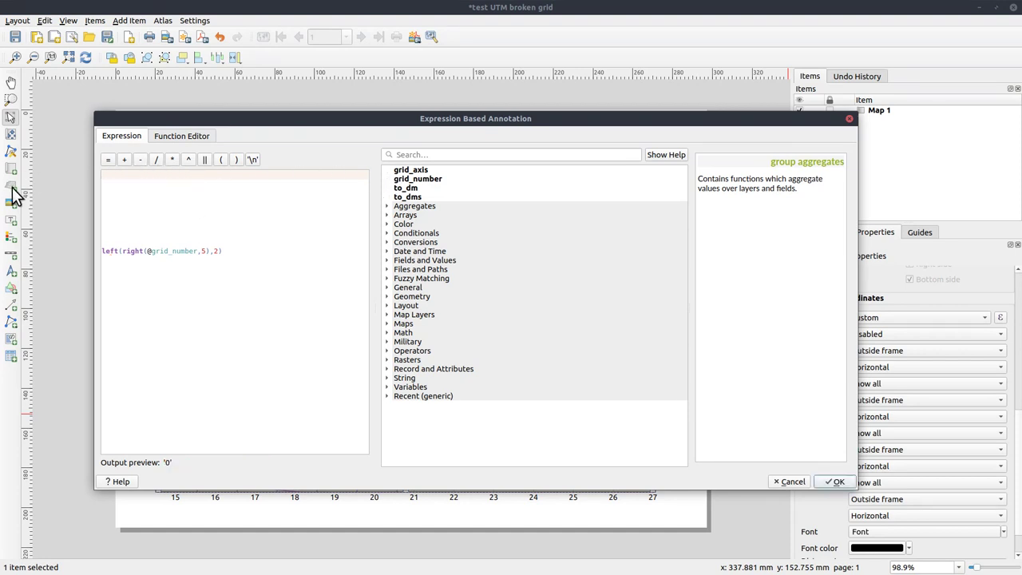
click(497, 156)
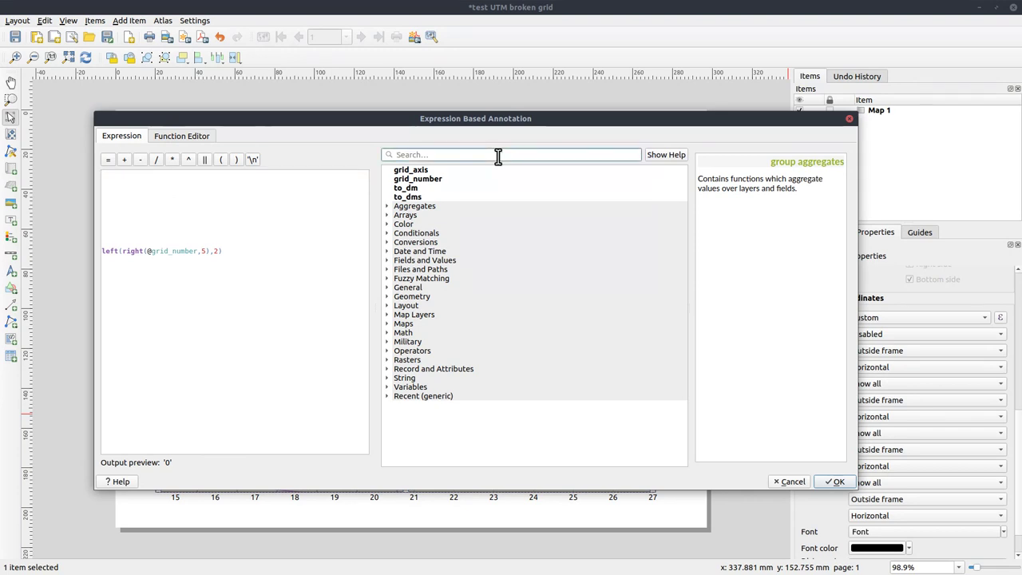
text(item)
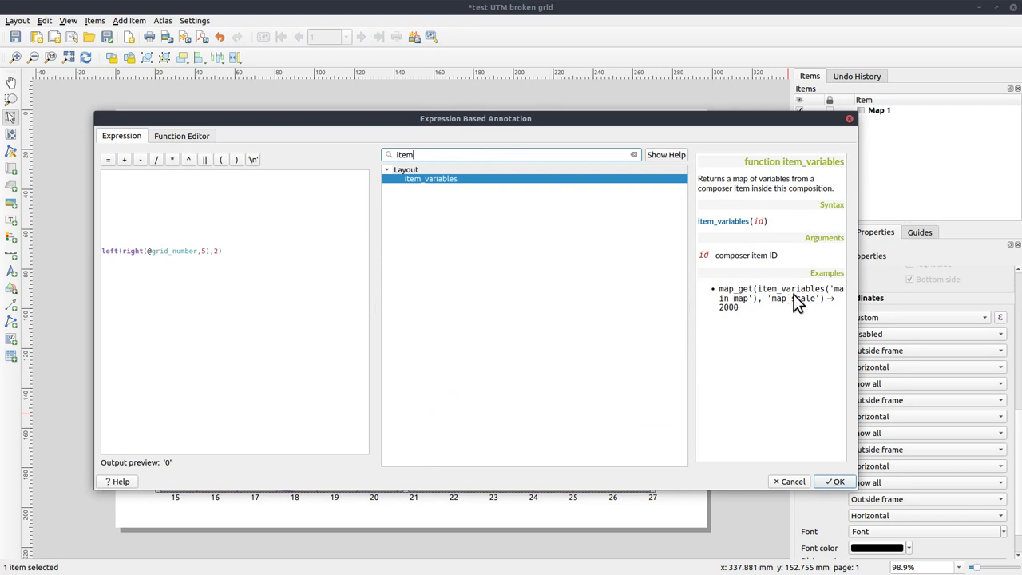
drag(689, 300, 643, 301)
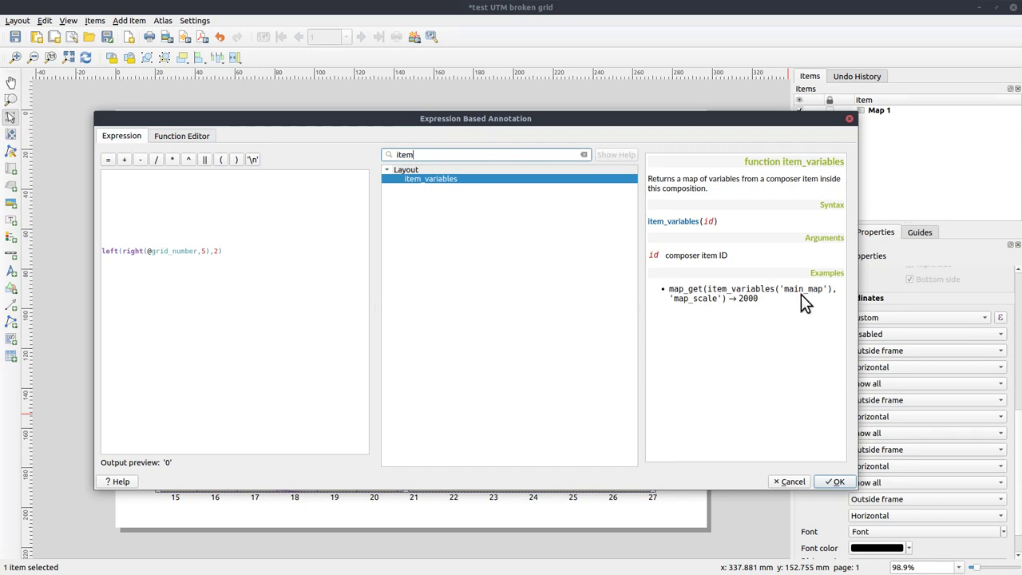
Cancel the annotation edits and set the map item's ID to 'main'.
click(791, 482)
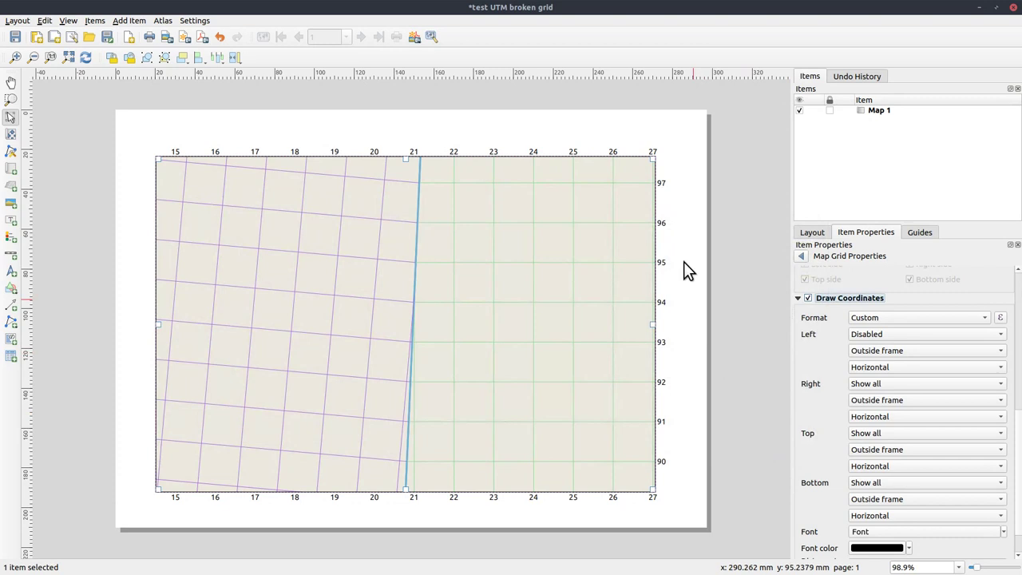
click(1018, 397)
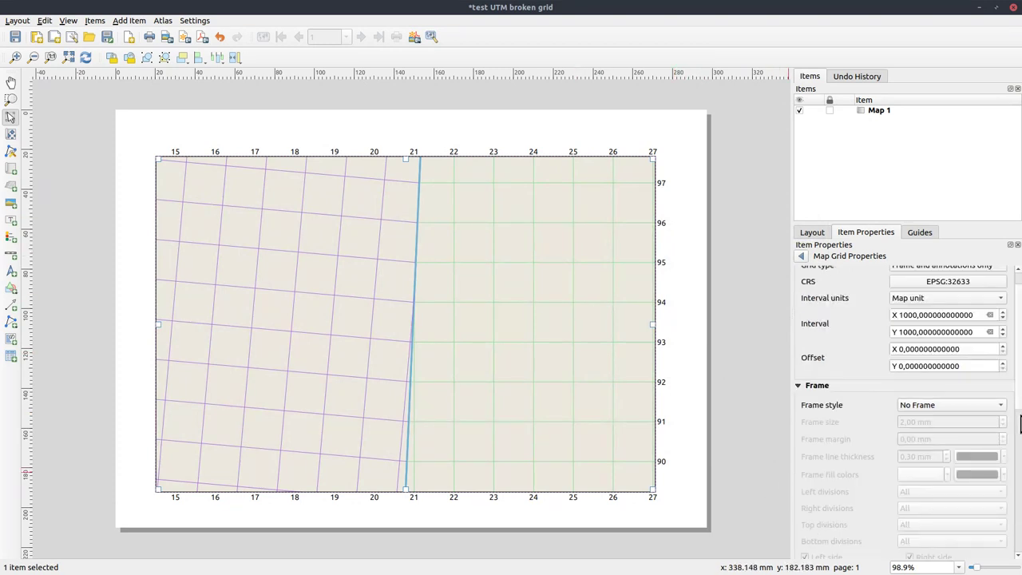
click(800, 256)
click(1019, 351)
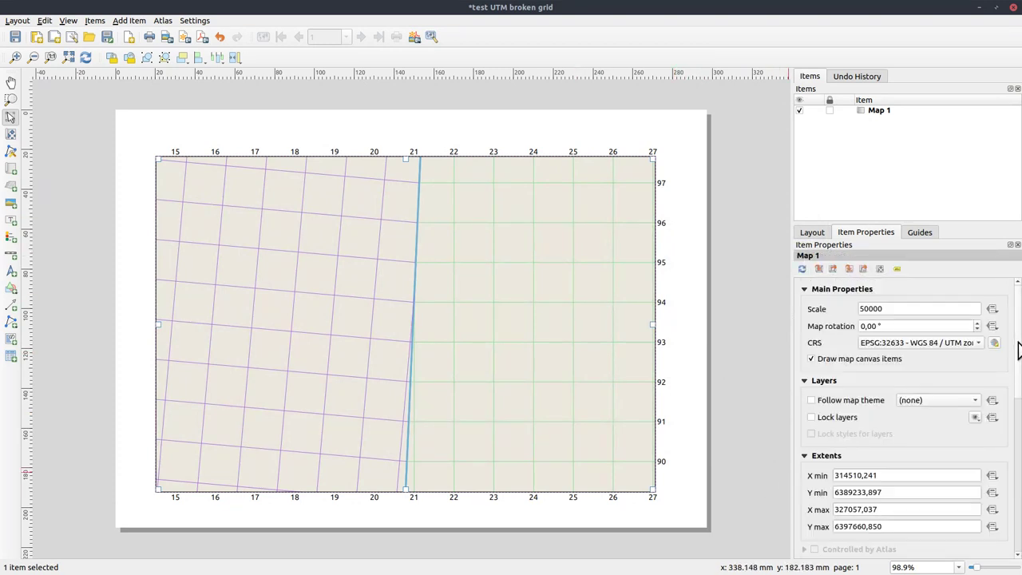
click(1018, 443)
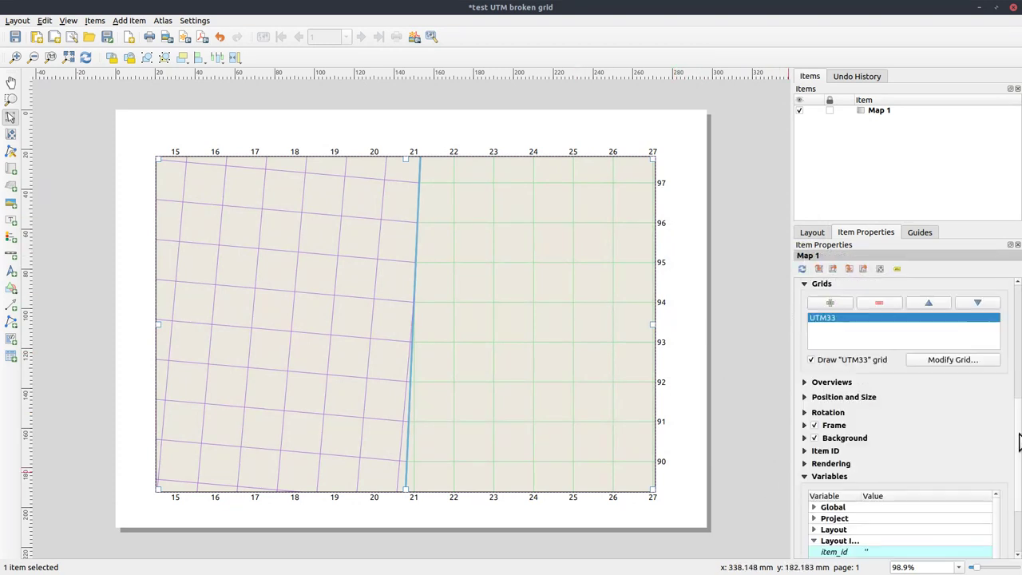
click(805, 451)
click(850, 469)
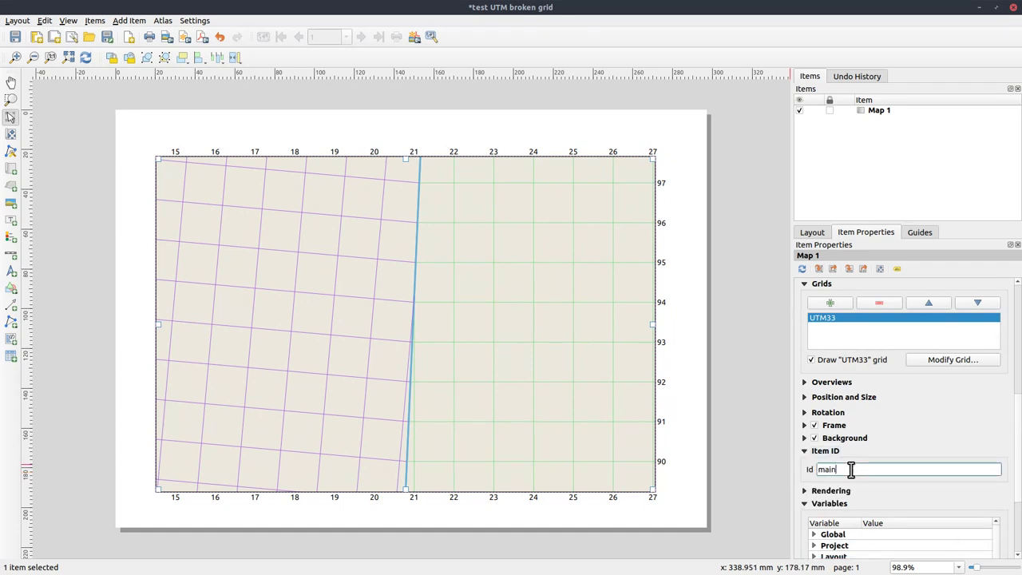
click(758, 454)
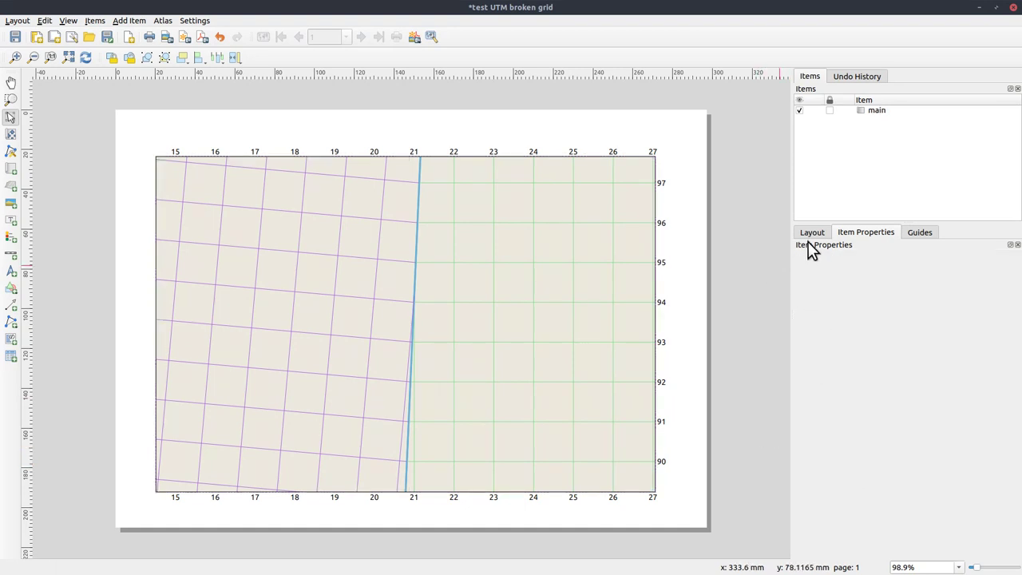
Reopen the UTM33 grid's custom format expression and search functions for 'item'.
click(623, 255)
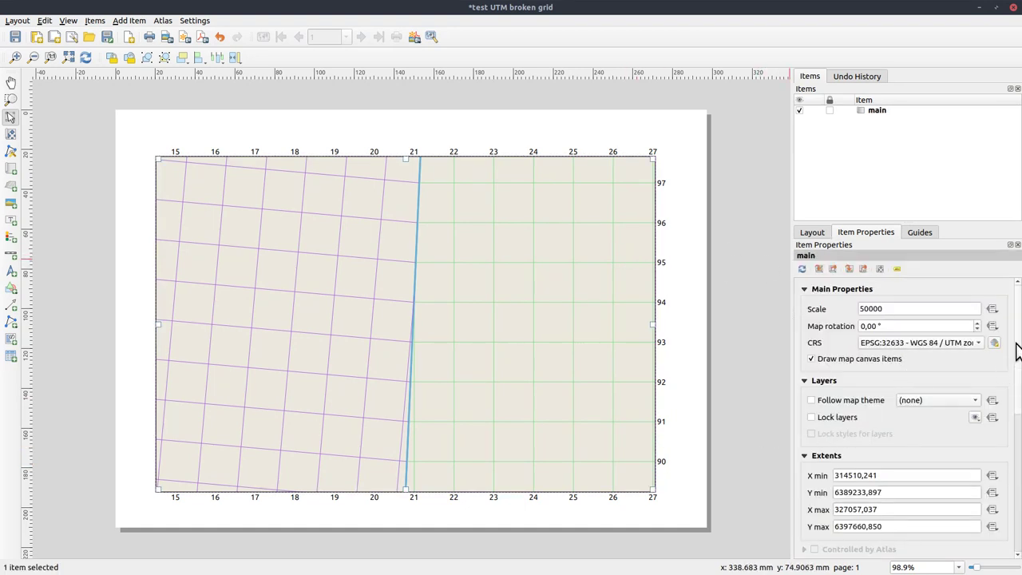
scroll(1019, 383, down, 5)
click(805, 353)
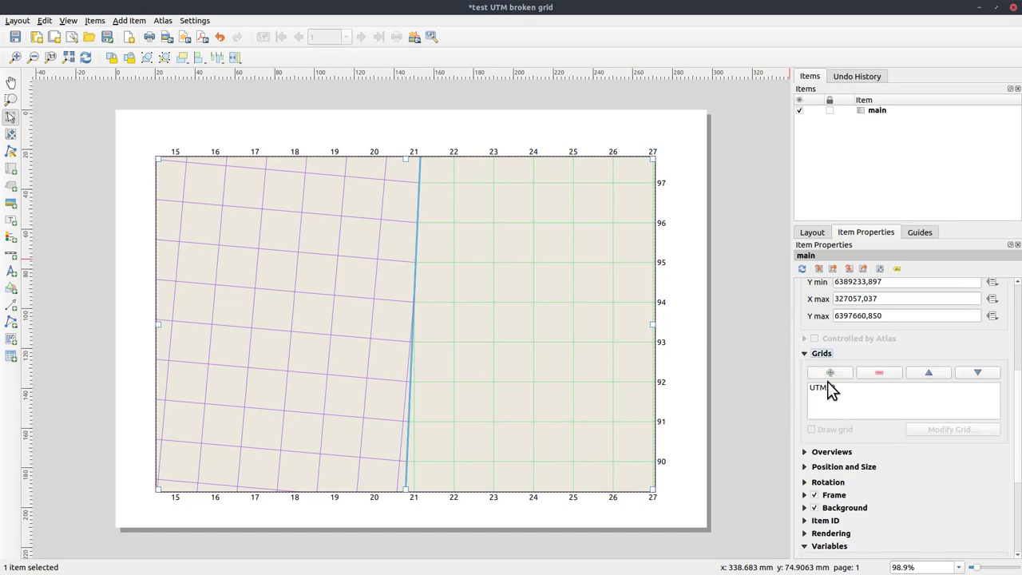
click(830, 377)
click(935, 431)
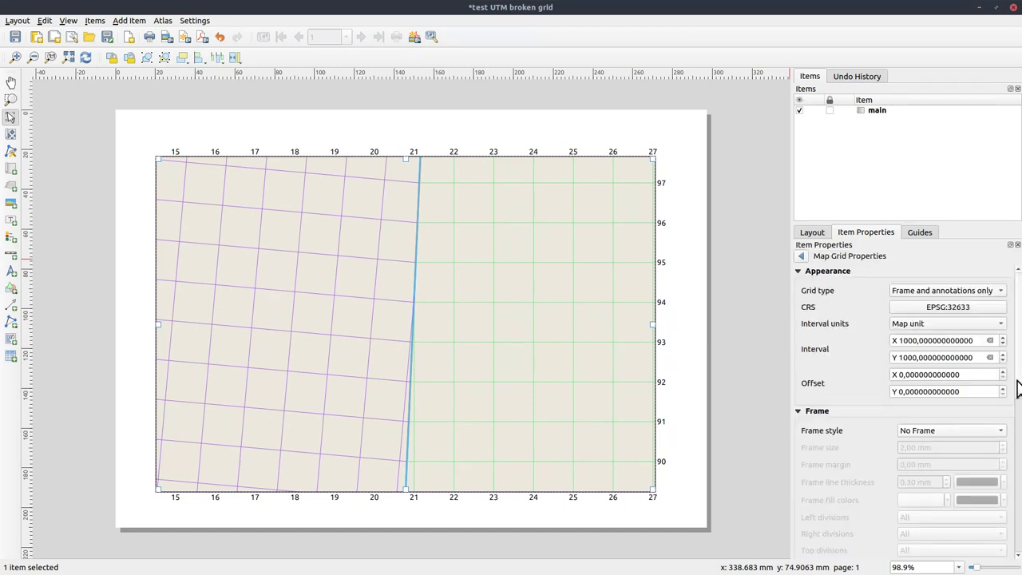
scroll(1010, 405, down, 5)
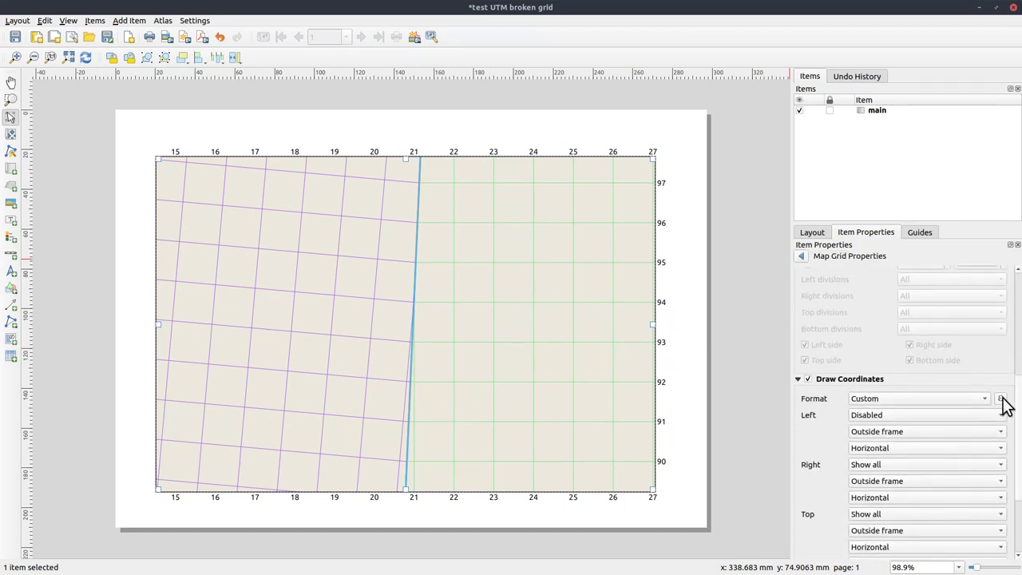
click(1001, 399)
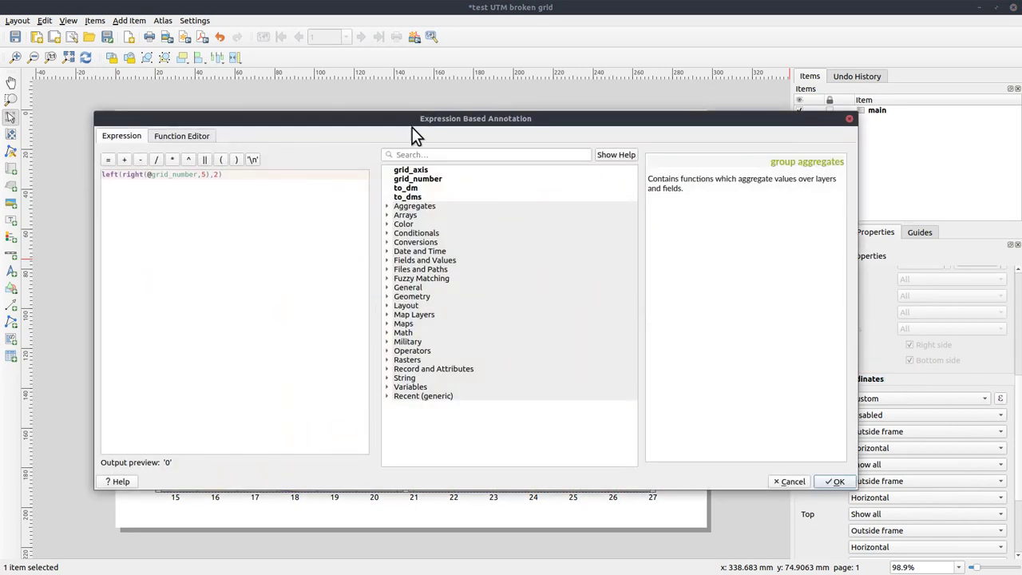
drag(413, 122, 383, 174)
click(404, 202)
text(item)
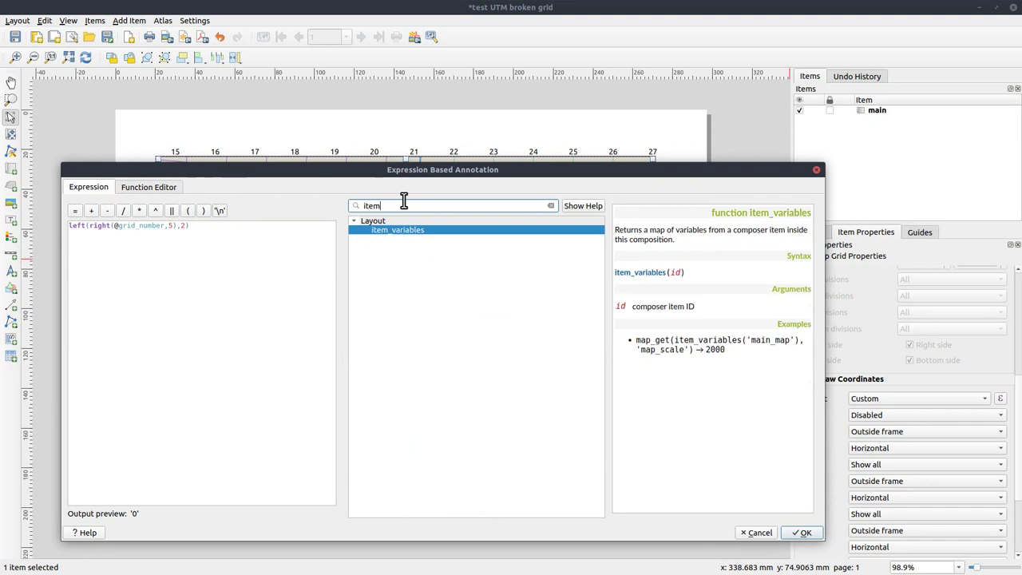
Paste the map_get(item_variables(...)) example above the expression, changing the item name to 'main'.
drag(637, 341, 690, 362)
key(ctrl+c)
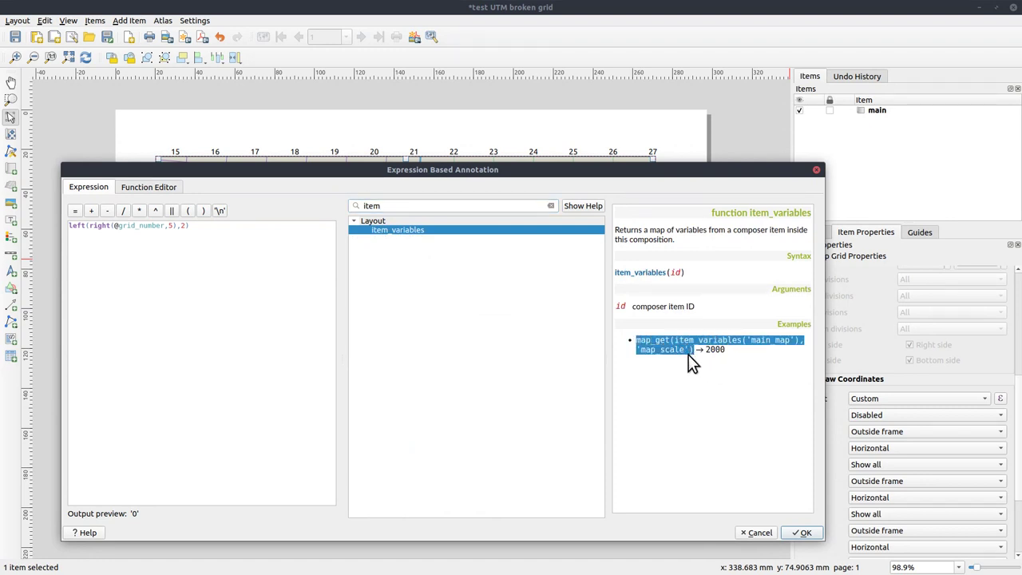
click(70, 228)
key(Return)
key(Return)
key(Return)
key(Up)
key(ctrl+v)
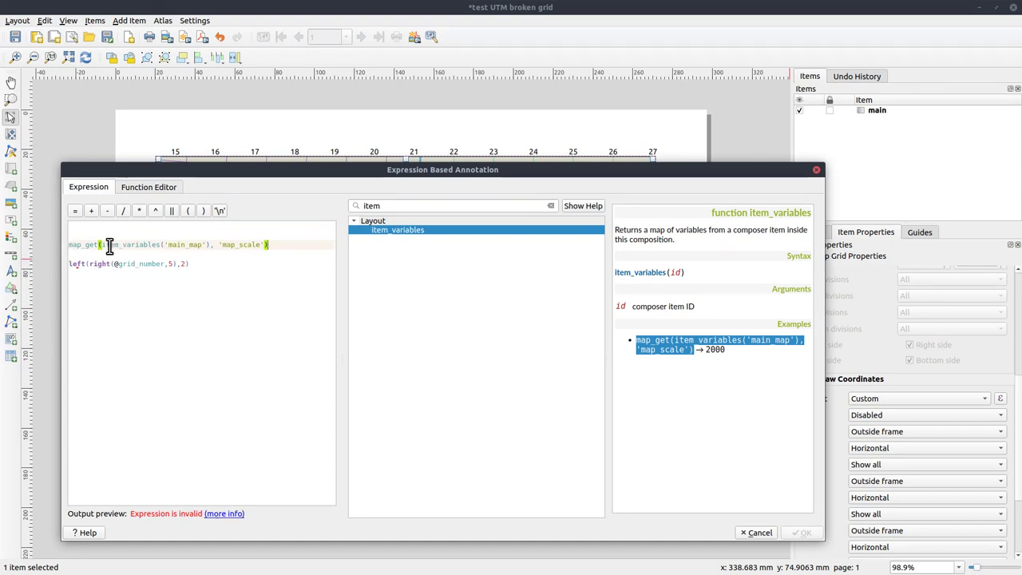
click(186, 245)
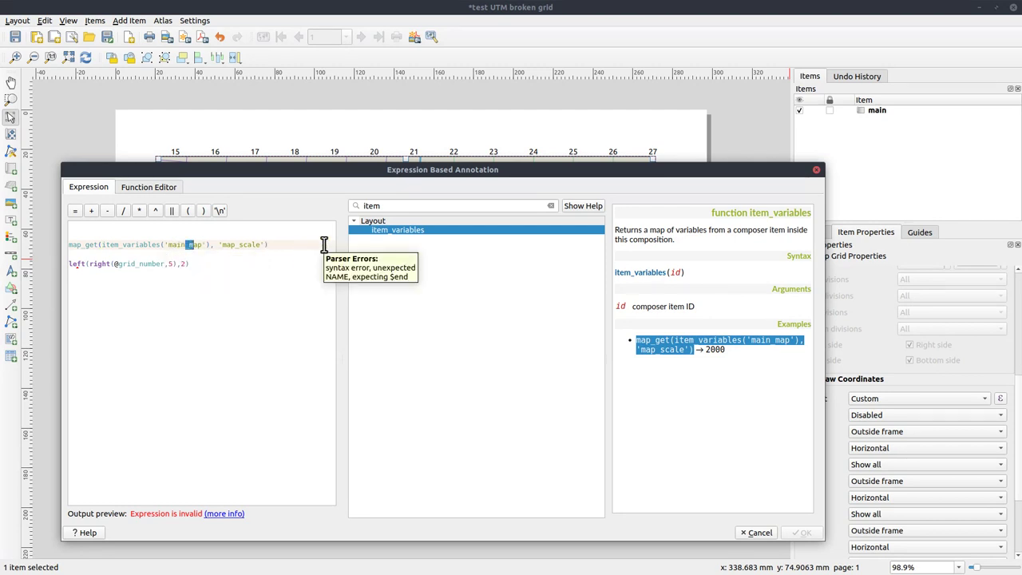
key(BackSpace)
Change 'map_scale' to 'map_extent' and delete the old grid number line.
drag(223, 244, 245, 245)
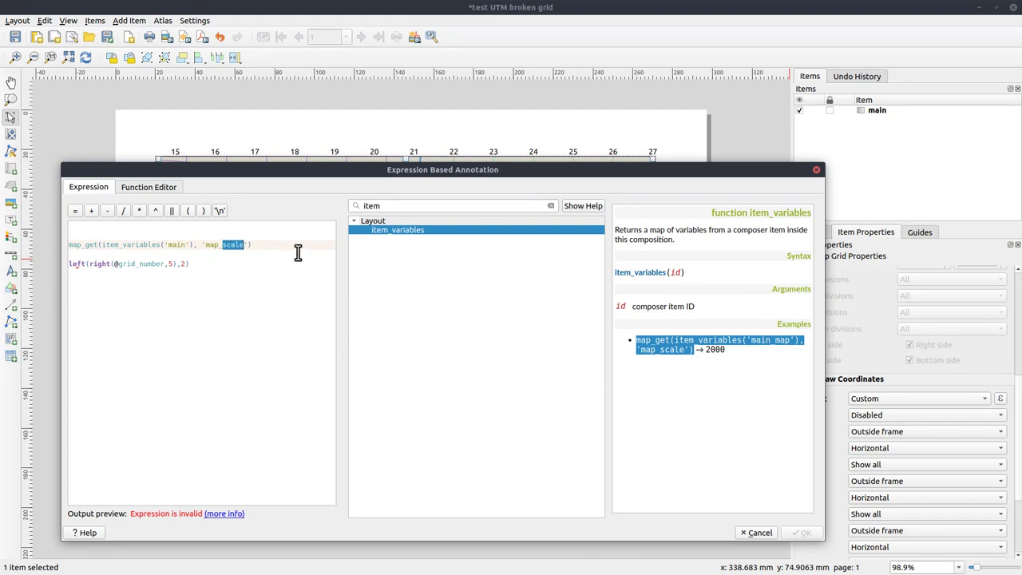
text(extent)
click(223, 297)
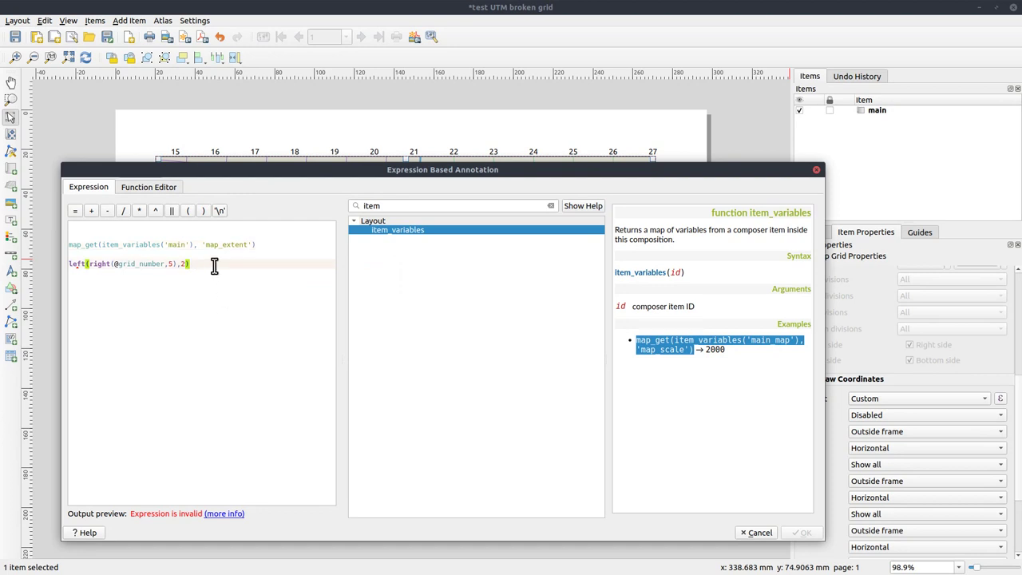
drag(214, 265, 61, 263)
key(Delete)
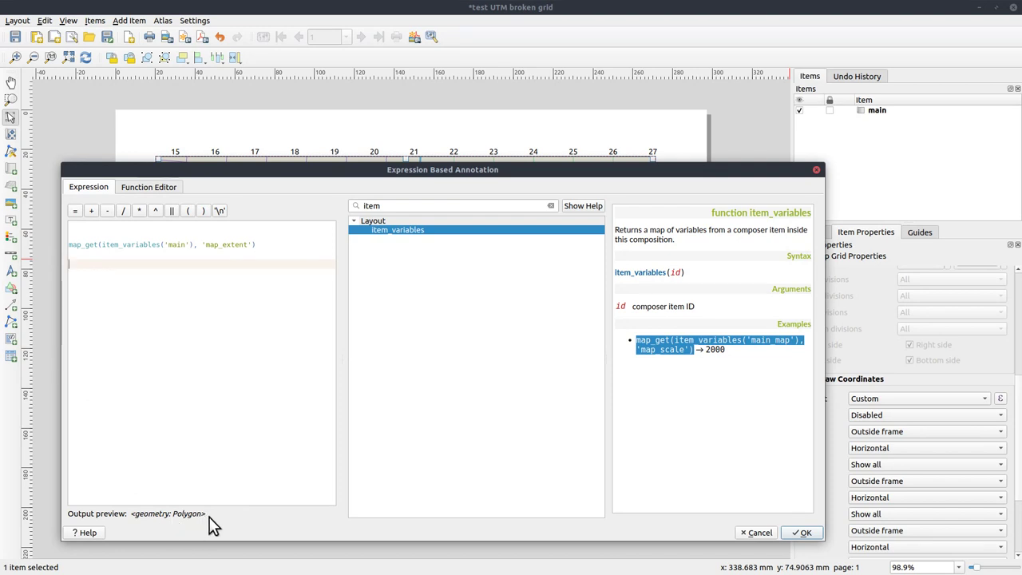
mouse_move(239, 175)
mouse_down()
mouse_move(209, 209)
mouse_move(195, 490)
mouse_up()
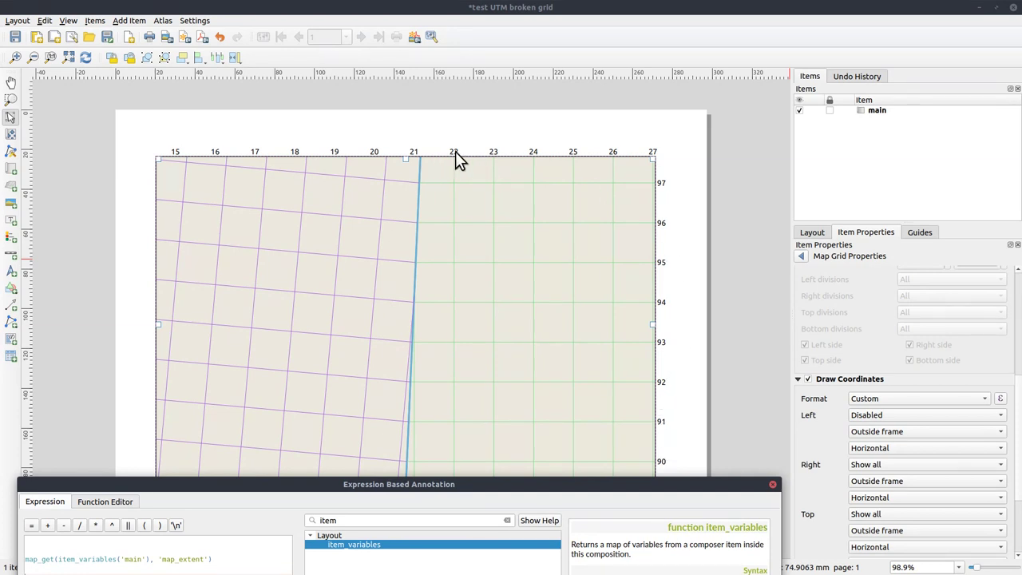
Move the annotation dialog back up and clear the function search filter.
mouse_move(461, 485)
mouse_down()
mouse_move(470, 359)
mouse_move(495, 356)
mouse_move(500, 247)
mouse_move(500, 269)
mouse_up()
click(548, 303)
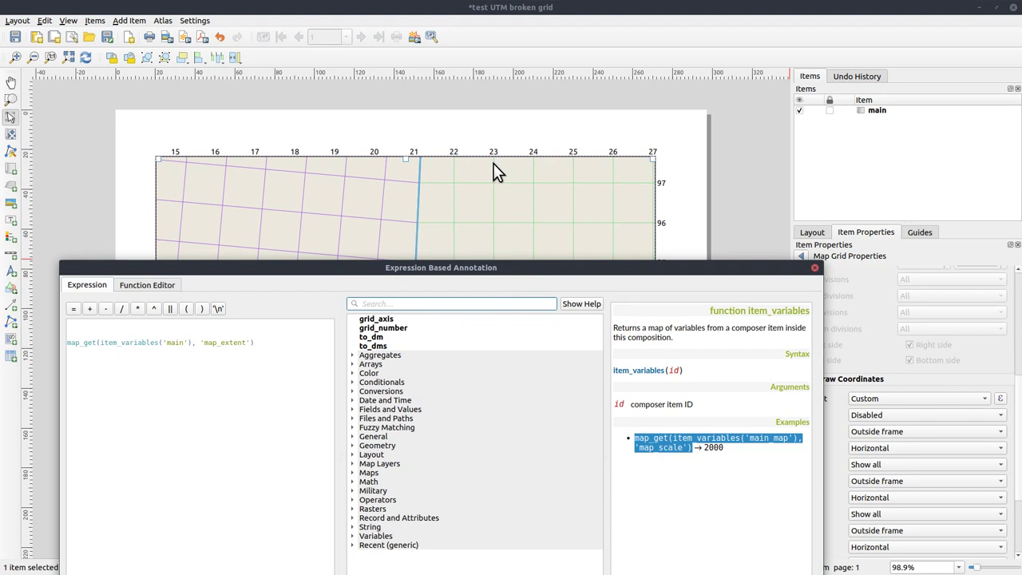
mouse_move(380, 270)
mouse_down()
mouse_move(412, 185)
mouse_move(413, 200)
mouse_up()
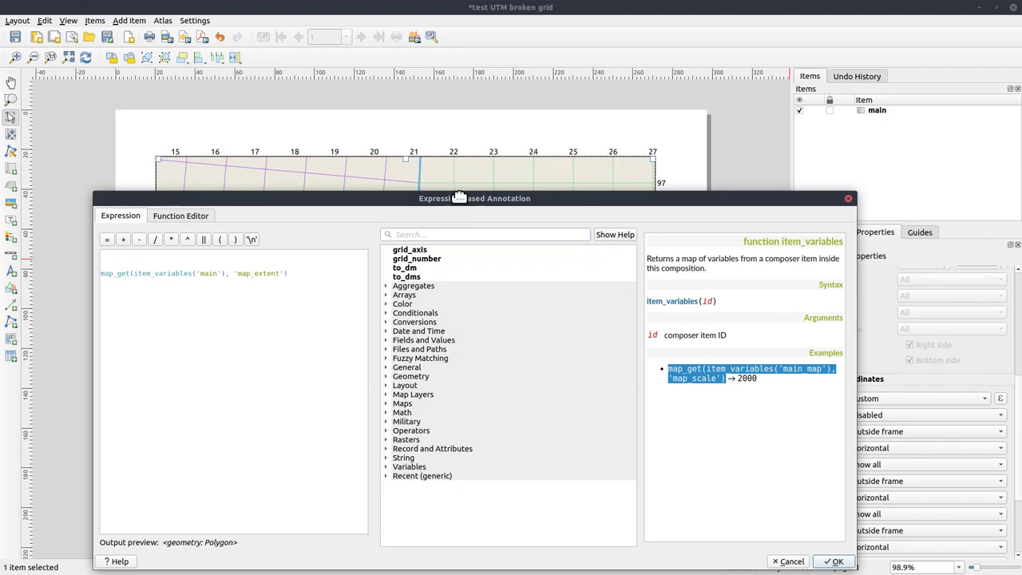
drag(457, 201, 421, 528)
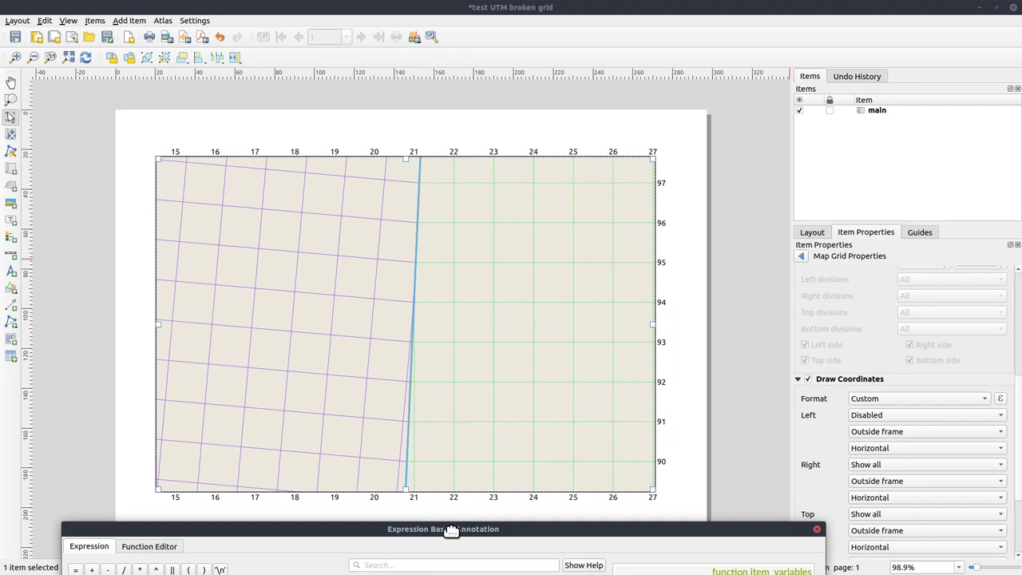
mouse_move(451, 530)
mouse_down()
mouse_move(452, 425)
mouse_move(414, 206)
mouse_move(472, 204)
mouse_up()
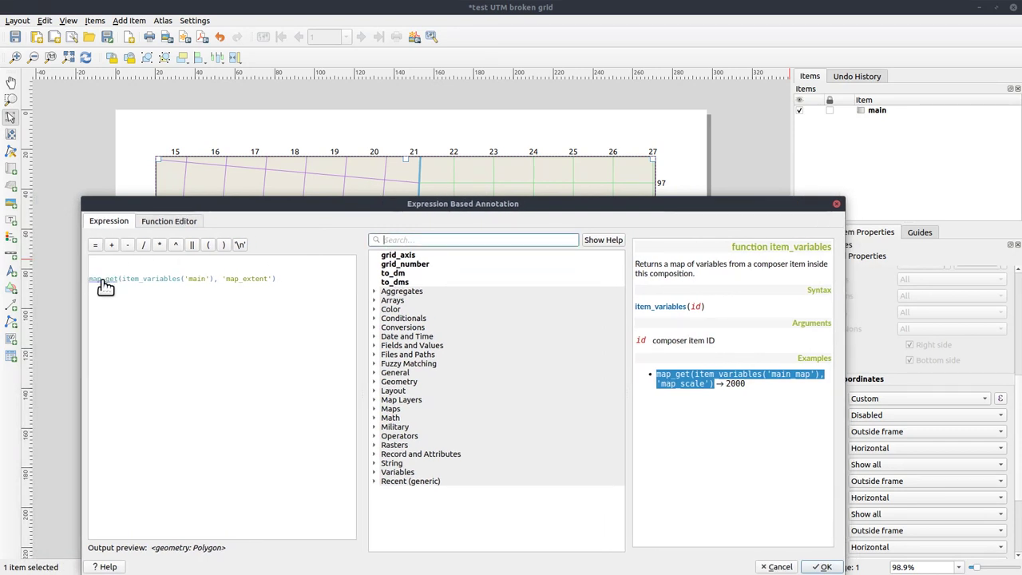
Wrap the map_get expression in y_max() to take the extent's top edge.
click(290, 279)
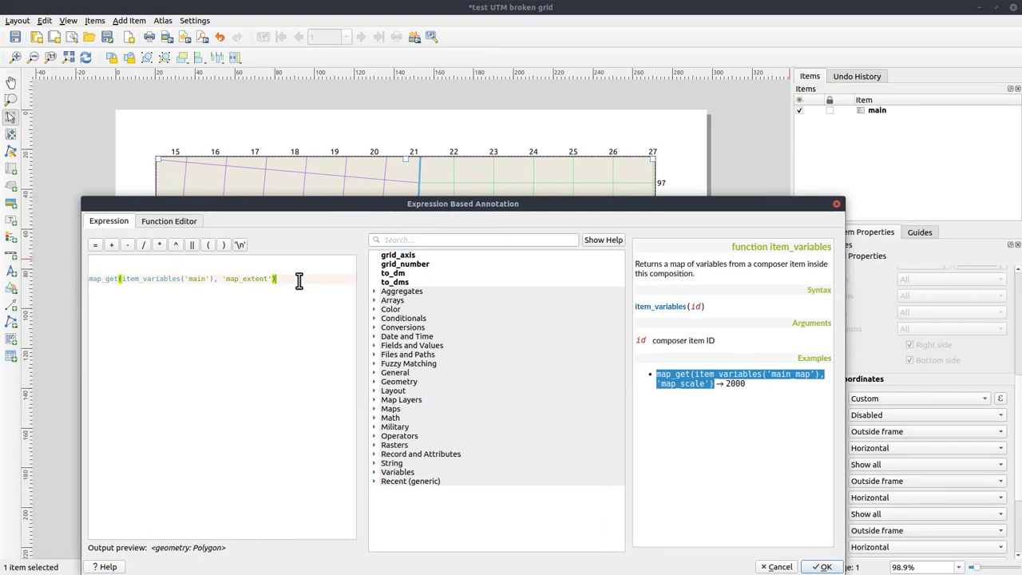
text())
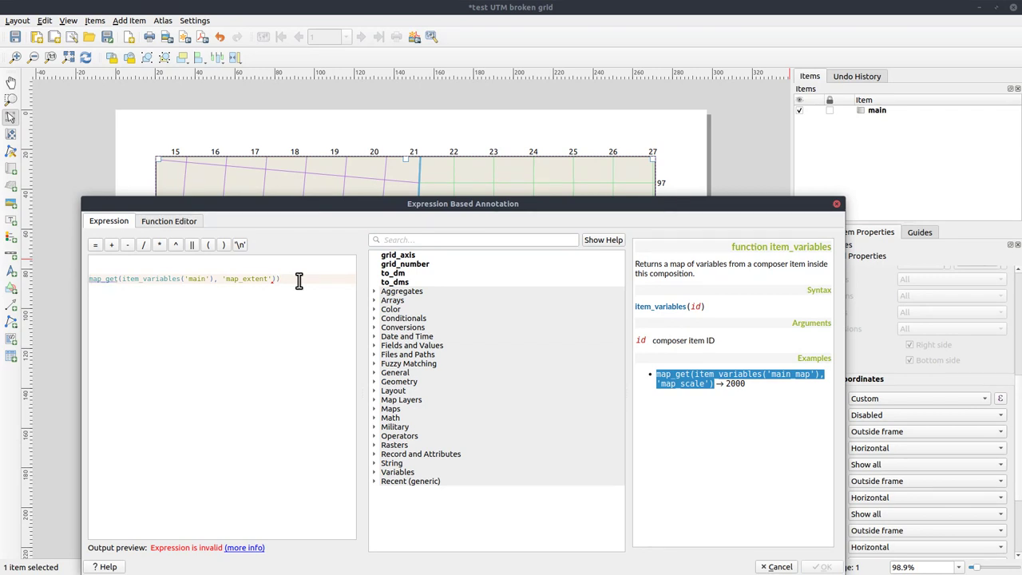
key(Home)
text(y_ma)
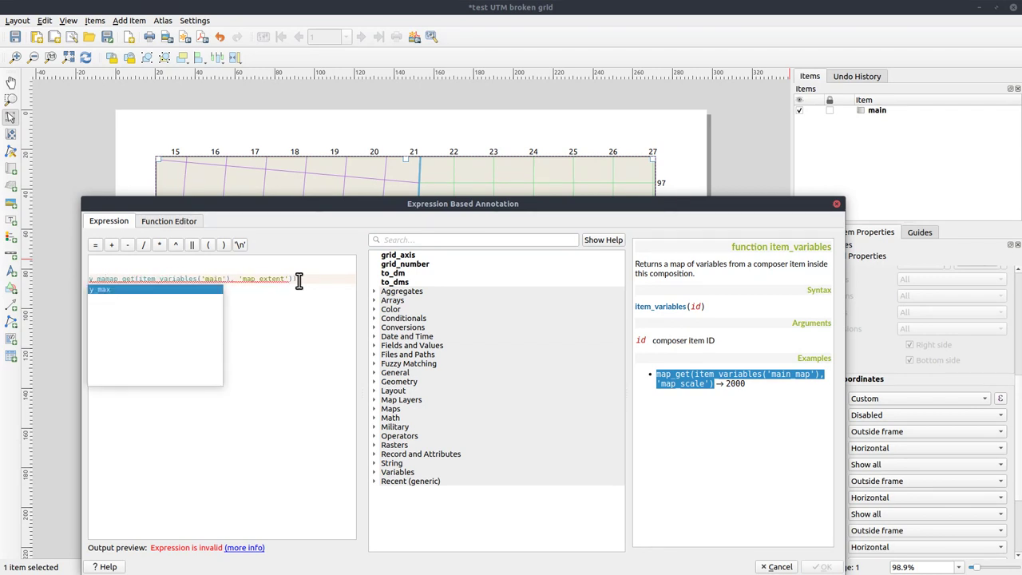
text(x()
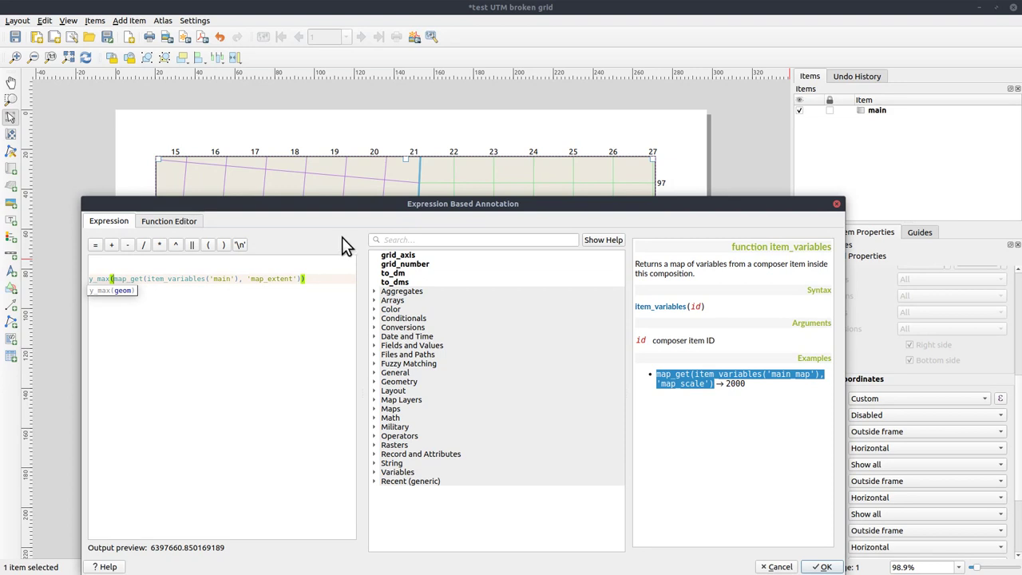
drag(348, 205, 465, 223)
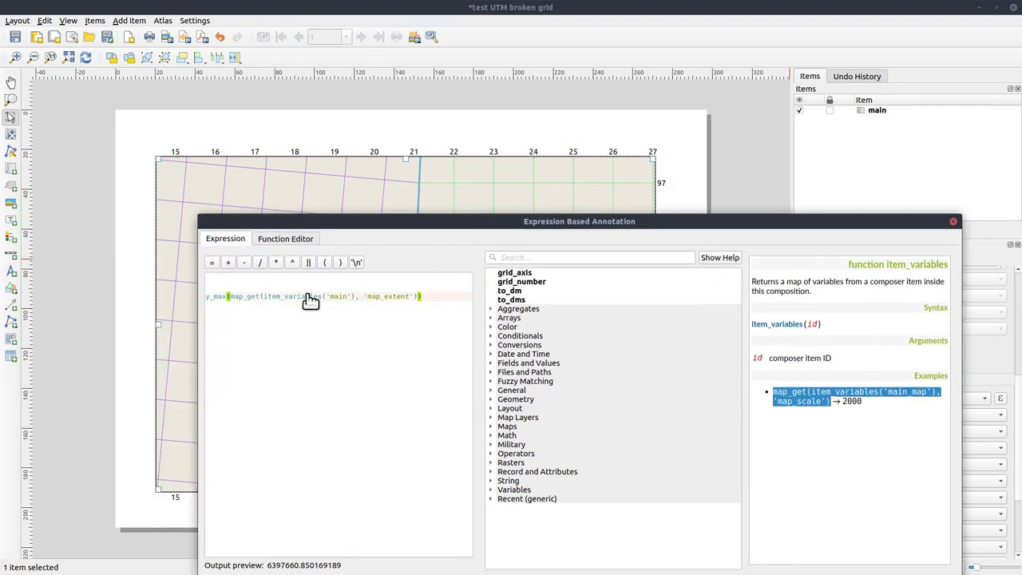
click(387, 286)
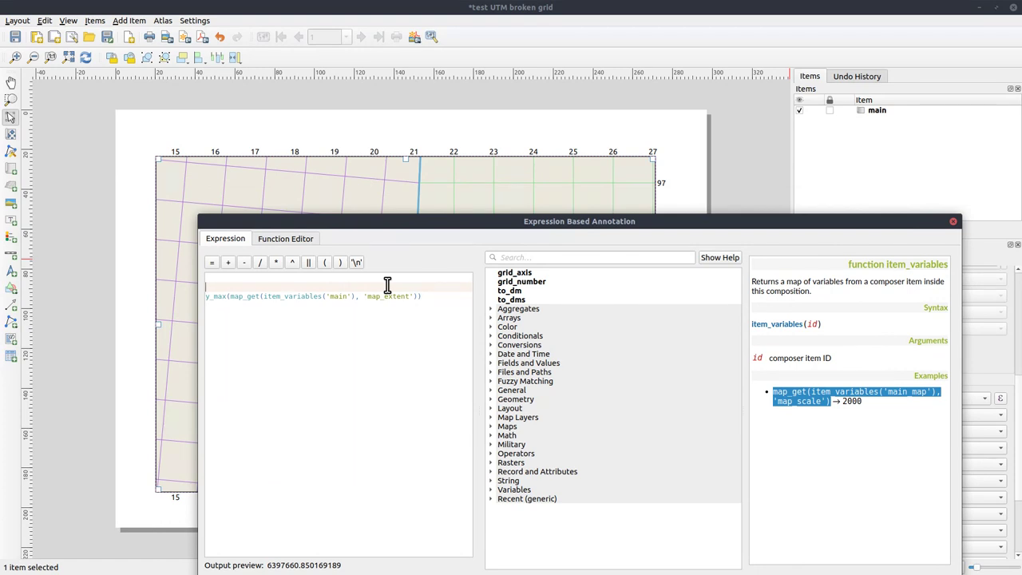
text(@gri)
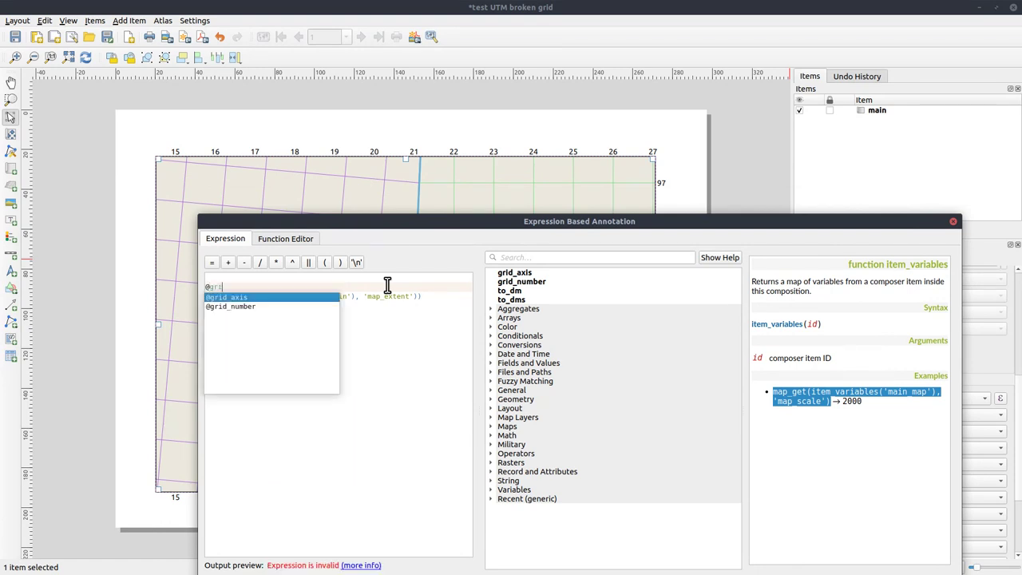
key(Down)
key(Return)
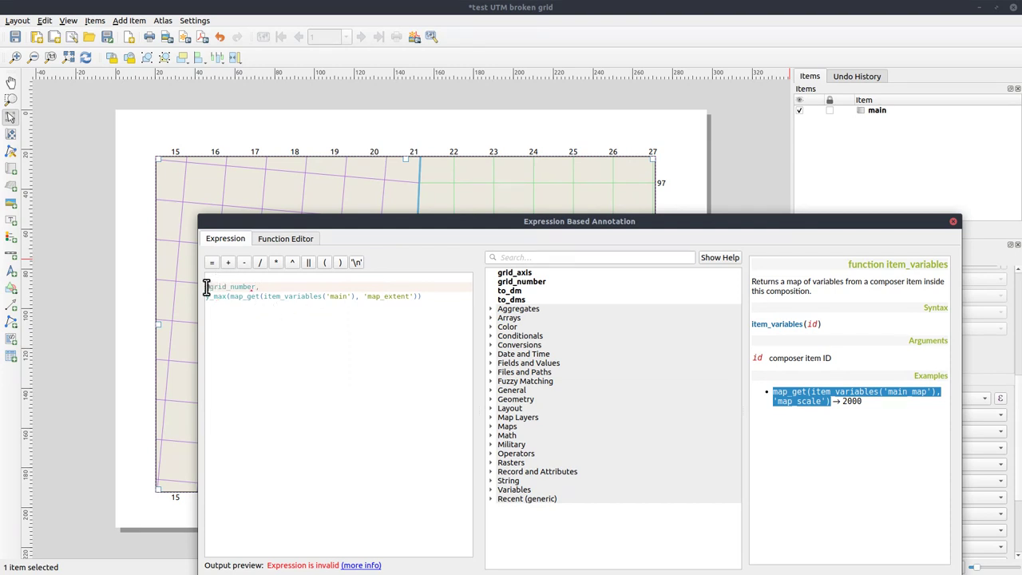
Wrap both lines in make_point( … ) to build the annotation point.
click(437, 298)
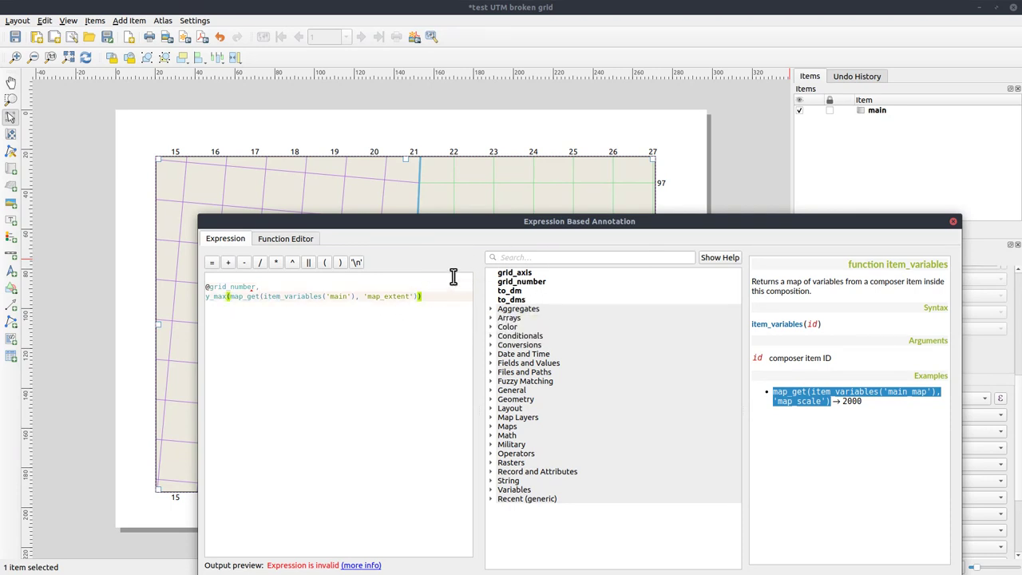
click(465, 278)
text(make)
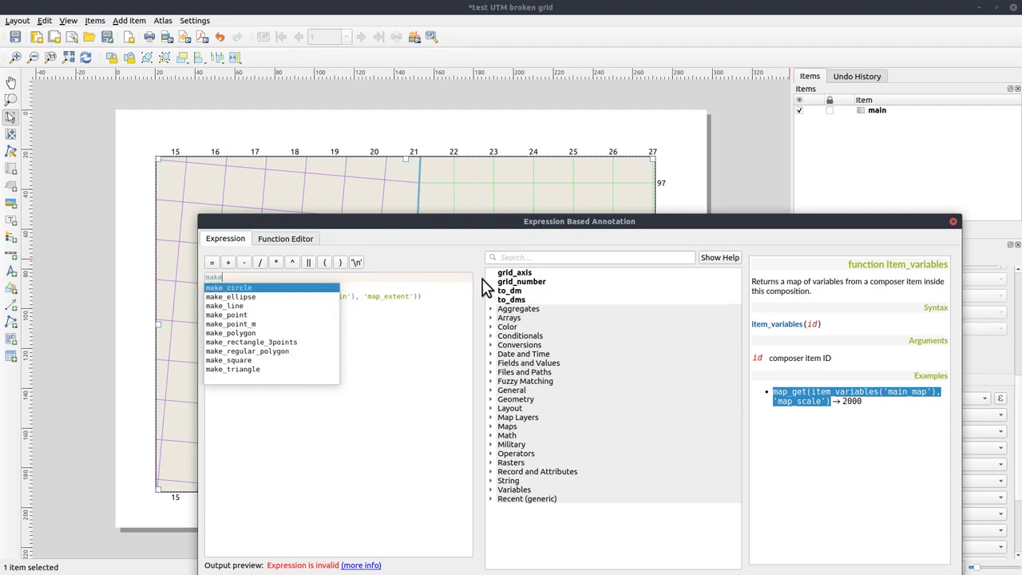
text(_poi)
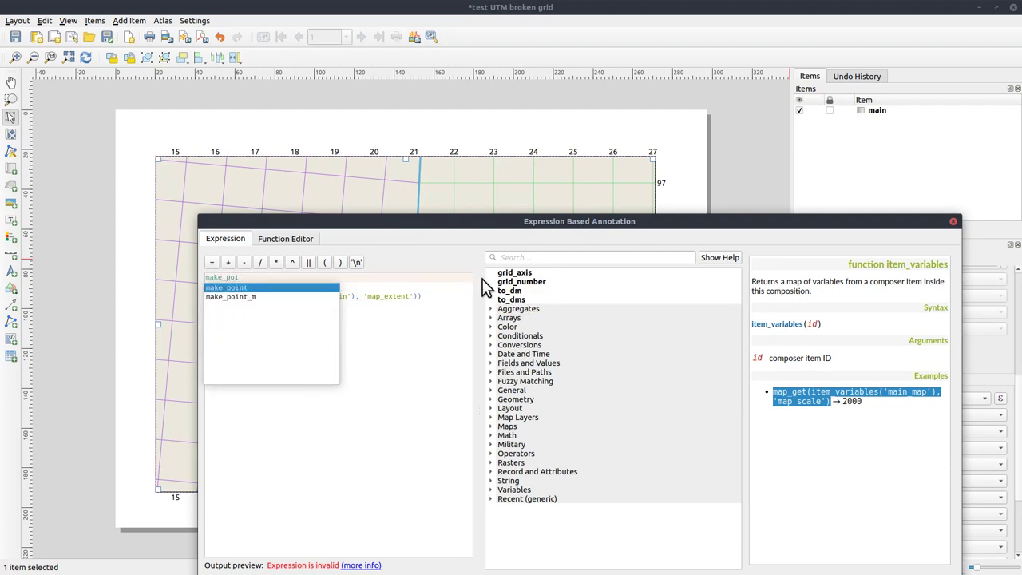
key(Return)
text(()
click(438, 298)
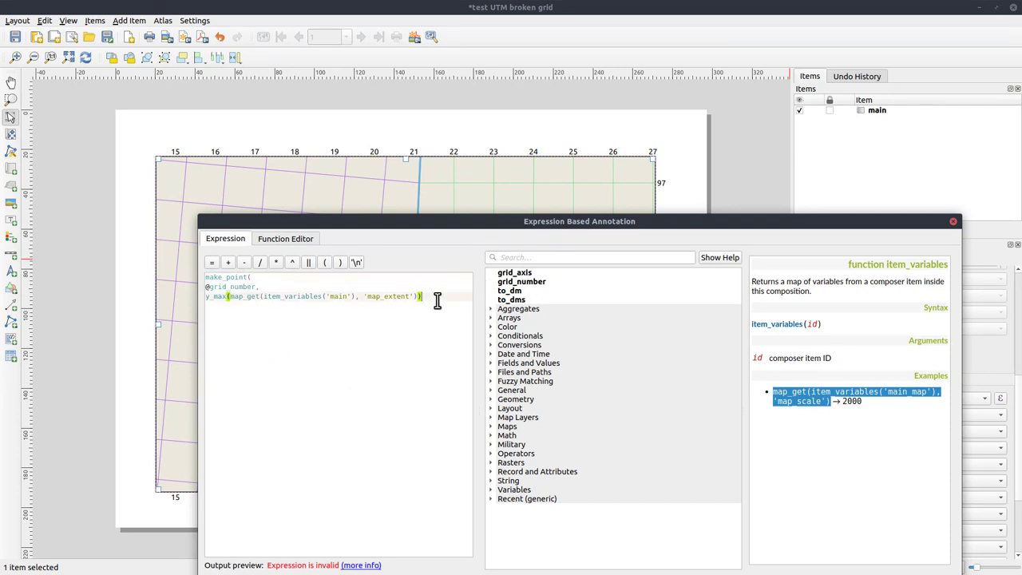
text())
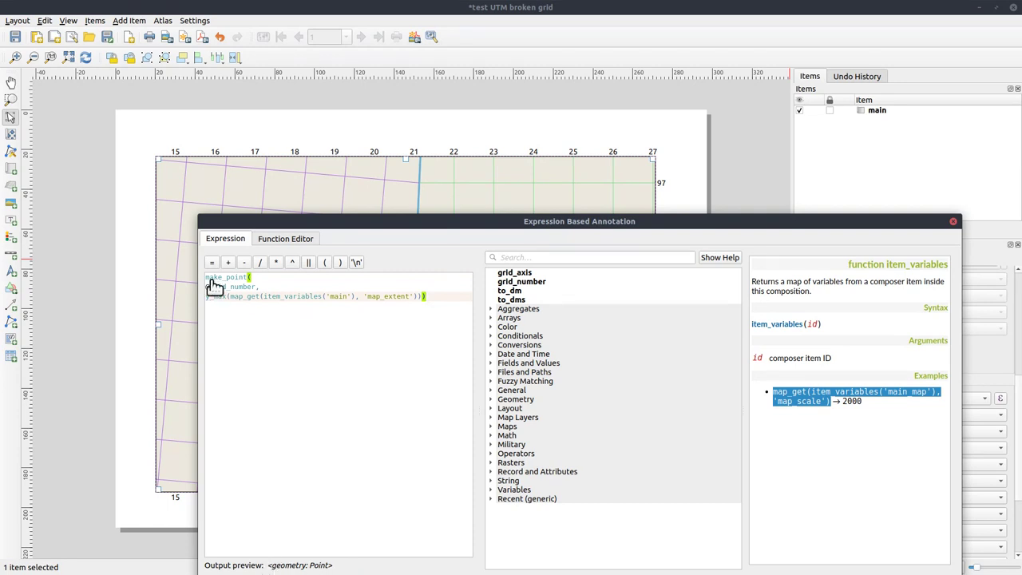
drag(389, 223, 362, 170)
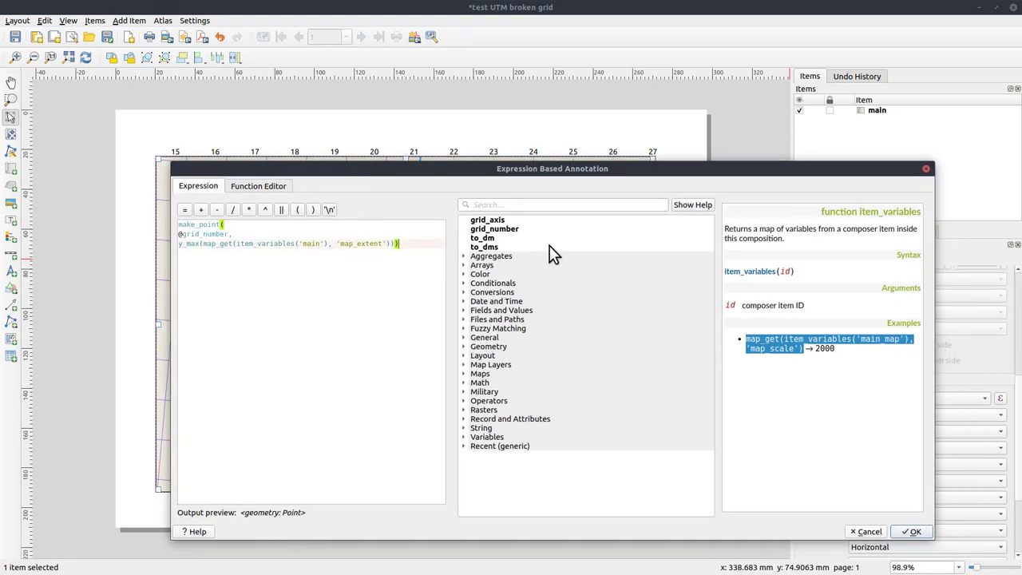
Find the transform function and insert it on a new line above make_point.
click(551, 206)
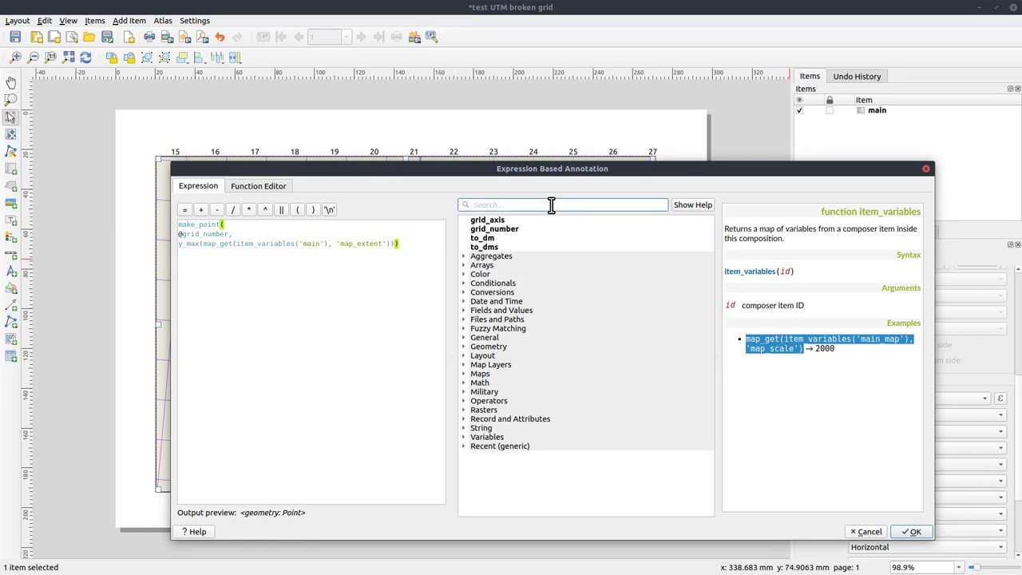
text(trans)
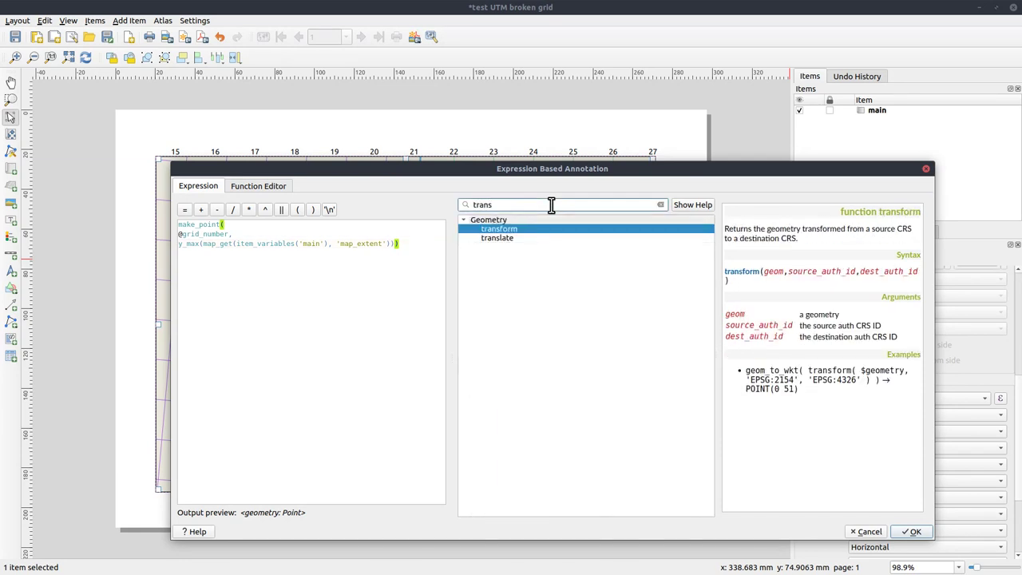
click(176, 222)
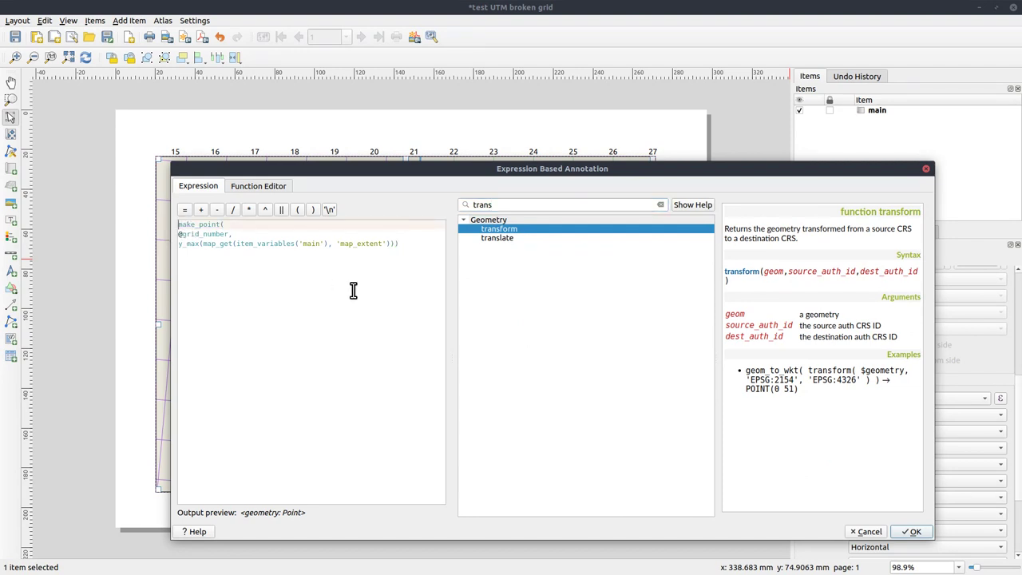
key(Return)
key(Up)
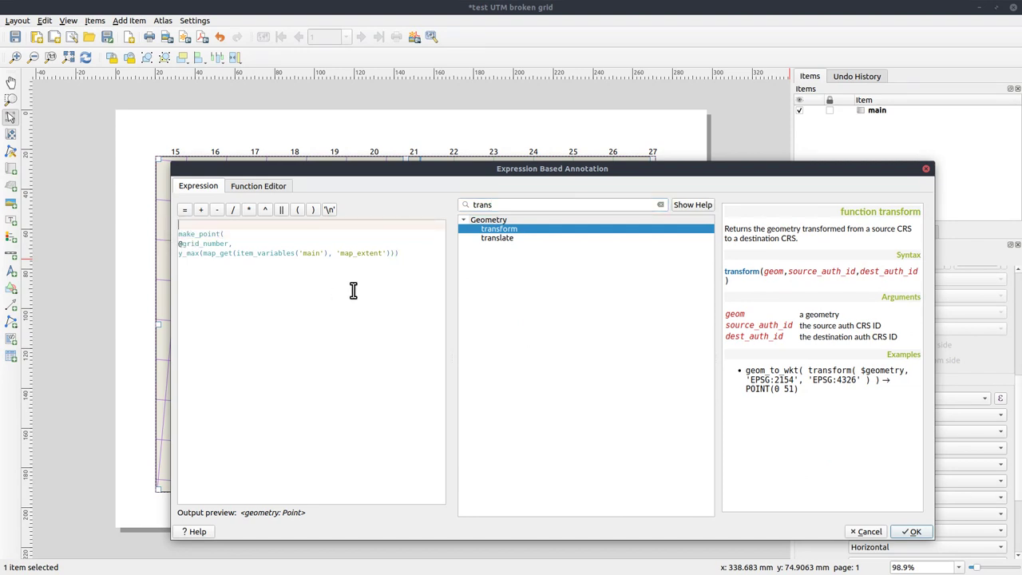
double_click(508, 229)
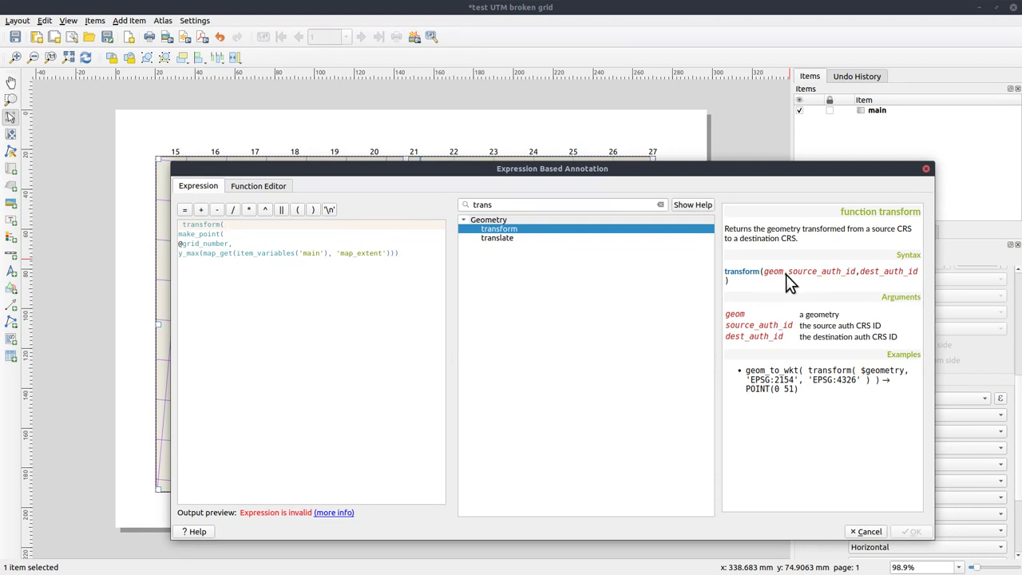
Close the transform call with the arguments 'EPSG:32633', 'EPSG:4326').
click(411, 256)
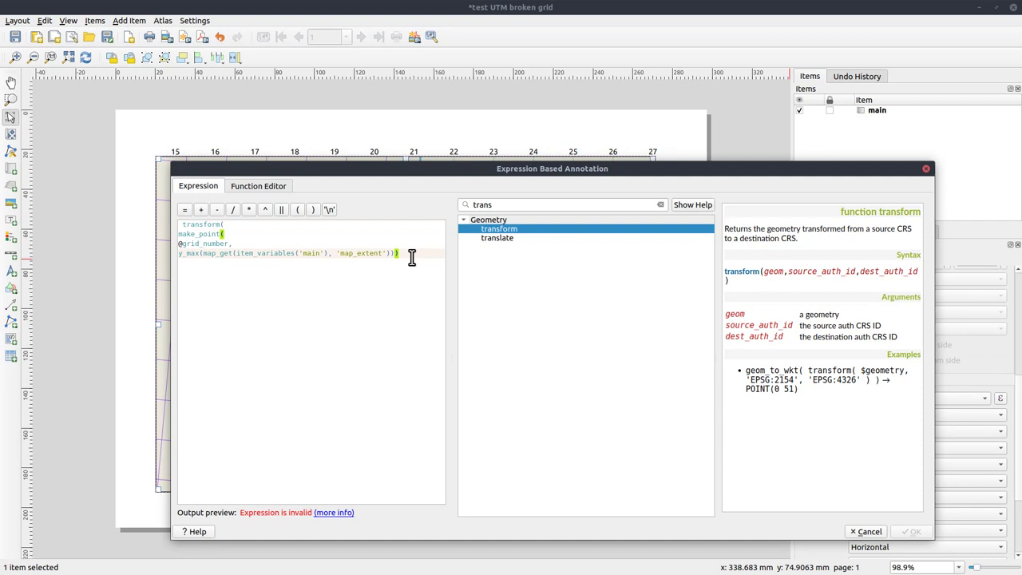
text(,)
key(Return)
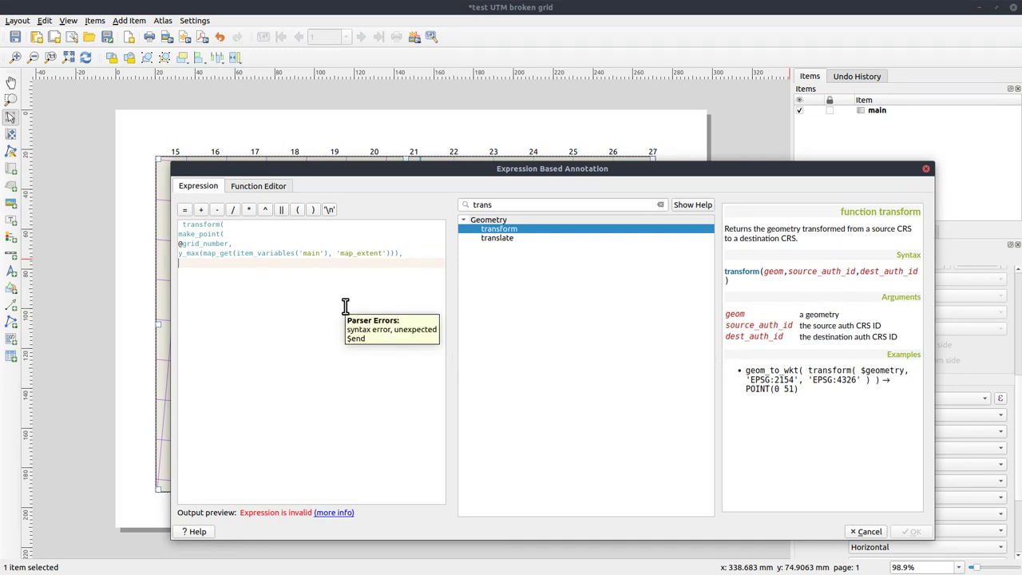
text('EPSG)
key(alt+Tab)
key(Escape)
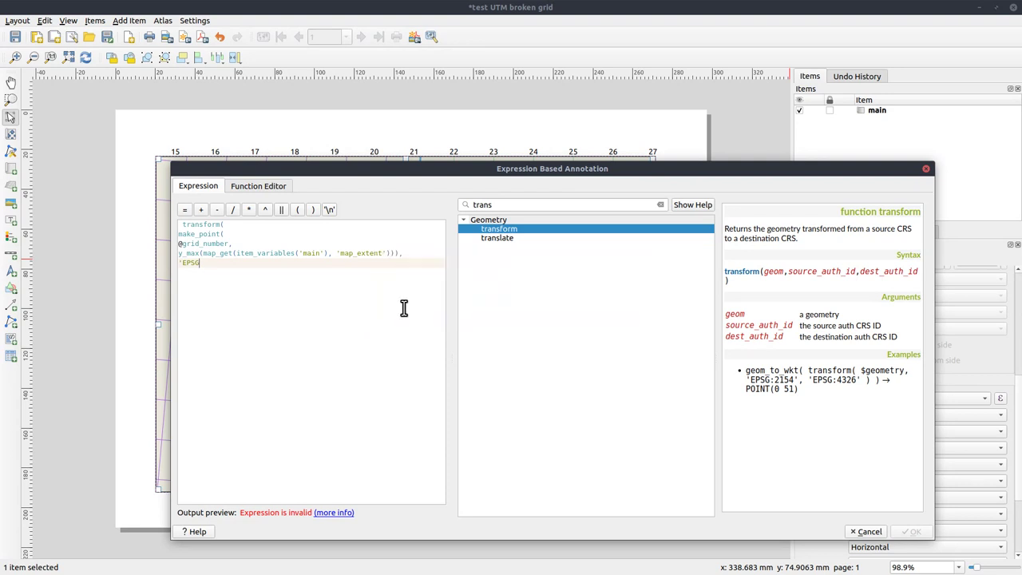
text(:32632)
key(BackSpace)
text(3')
text(, 'EPSG:4326'))
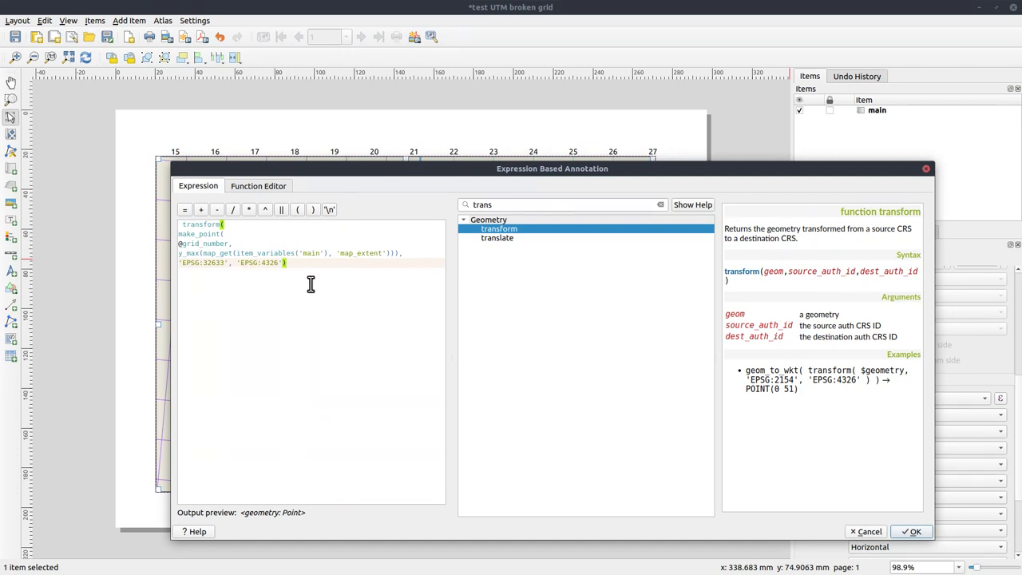
Wrap the transformed point in x(…) so the preview shows longitude 6.657160196601578.
click(184, 226)
key(Return)
key(Up)
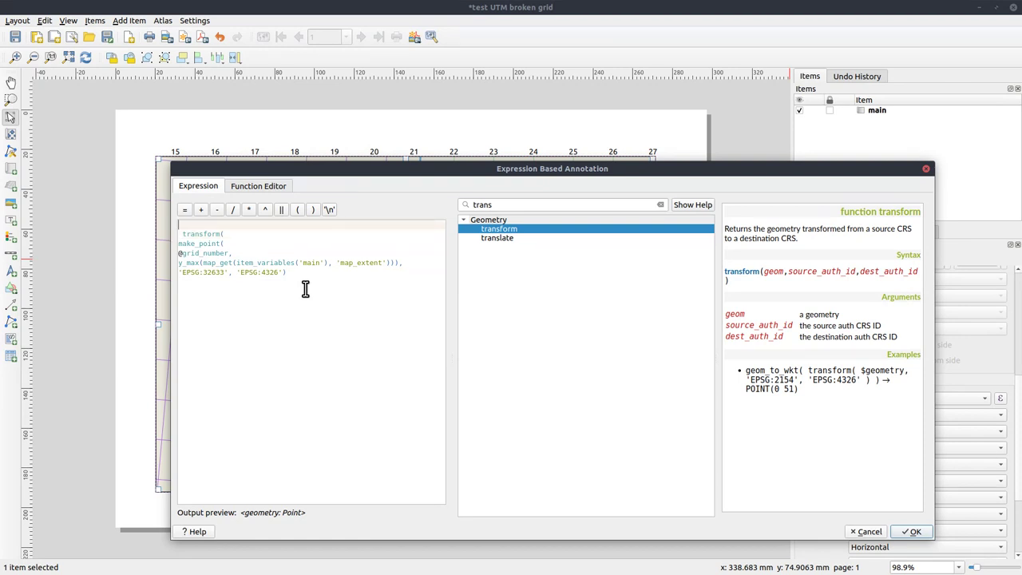
text(y()
key(Down)
click(305, 289)
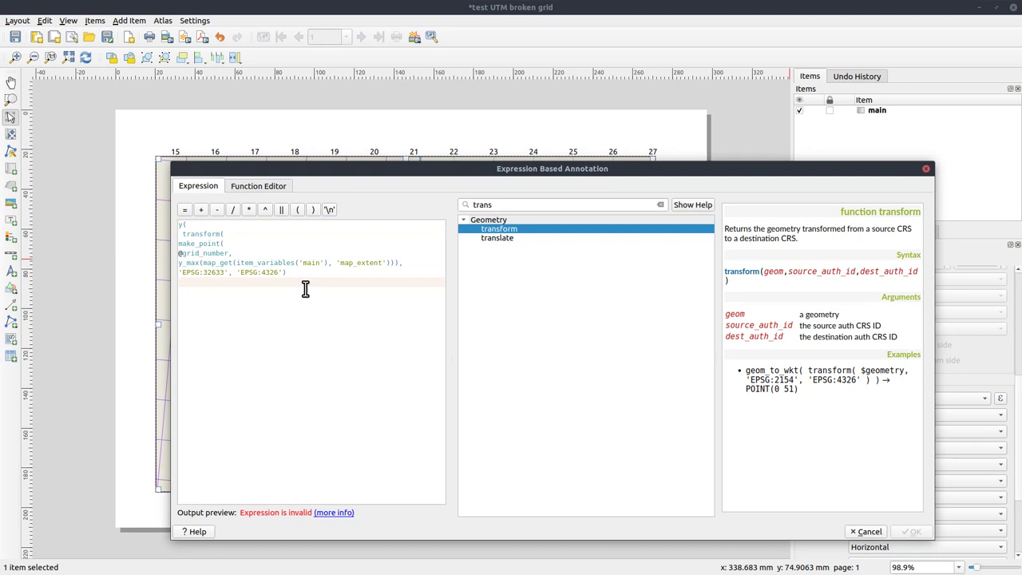
text())
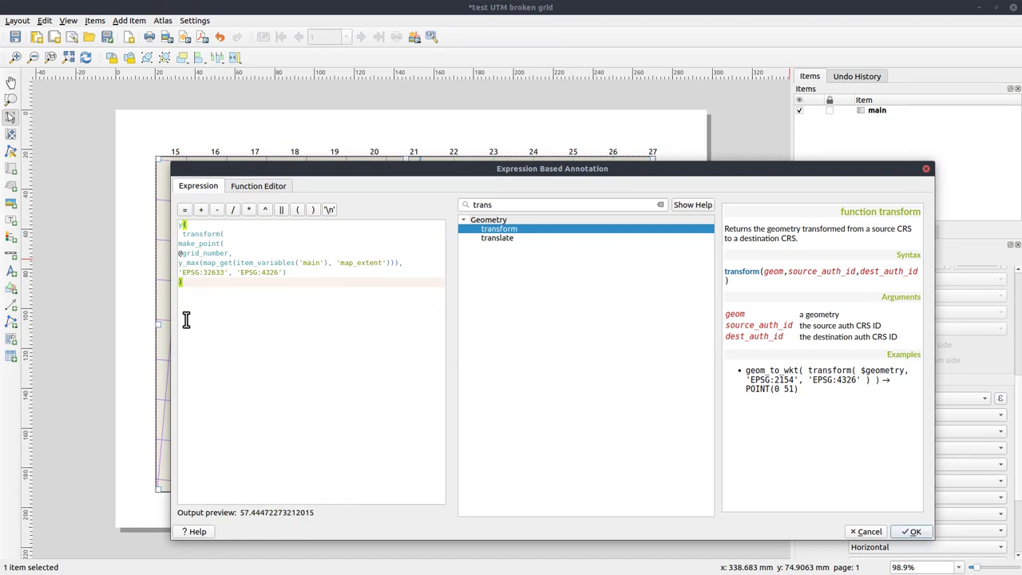
click(184, 226)
key(BackSpace)
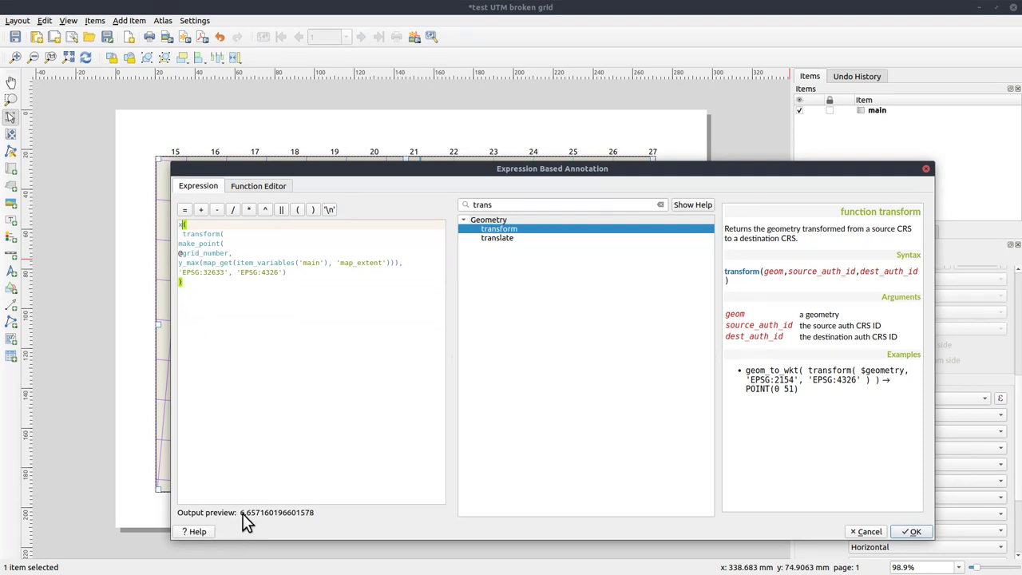
mouse_move(313, 170)
mouse_down()
mouse_move(438, 236)
mouse_move(467, 265)
mouse_move(308, 201)
mouse_up()
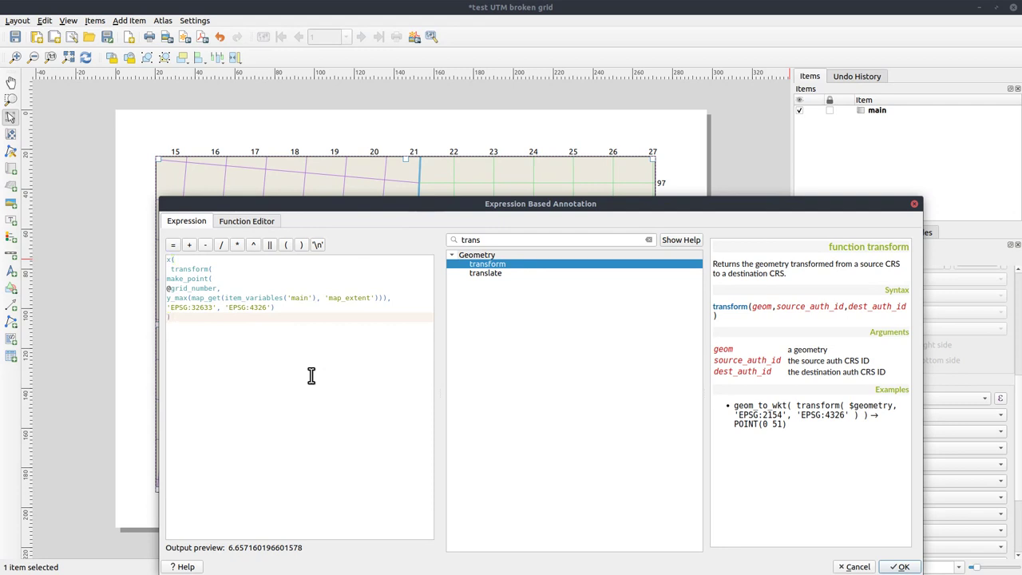
Compare the longitude with > 12 and open an if( on a new first line.
text(> 12)
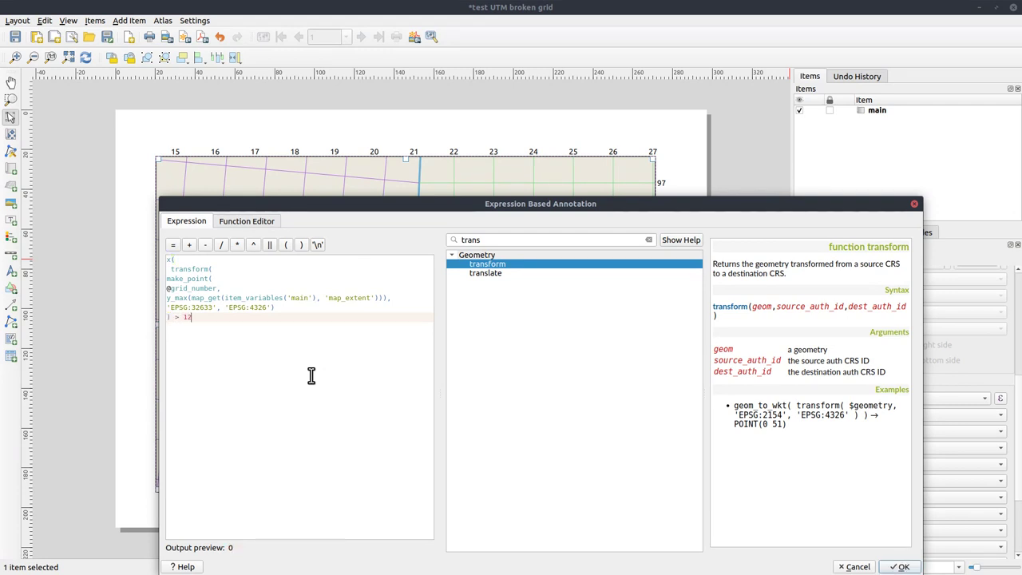
mouse_move(165, 258)
mouse_down()
mouse_move(228, 296)
mouse_move(171, 274)
mouse_move(165, 259)
mouse_up()
key(Return)
key(Up)
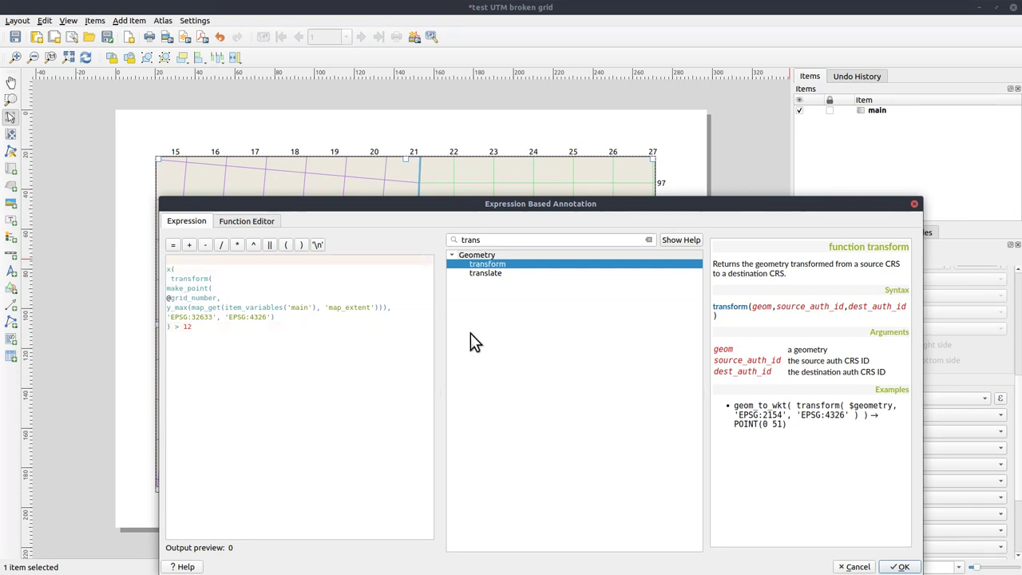
text(if()
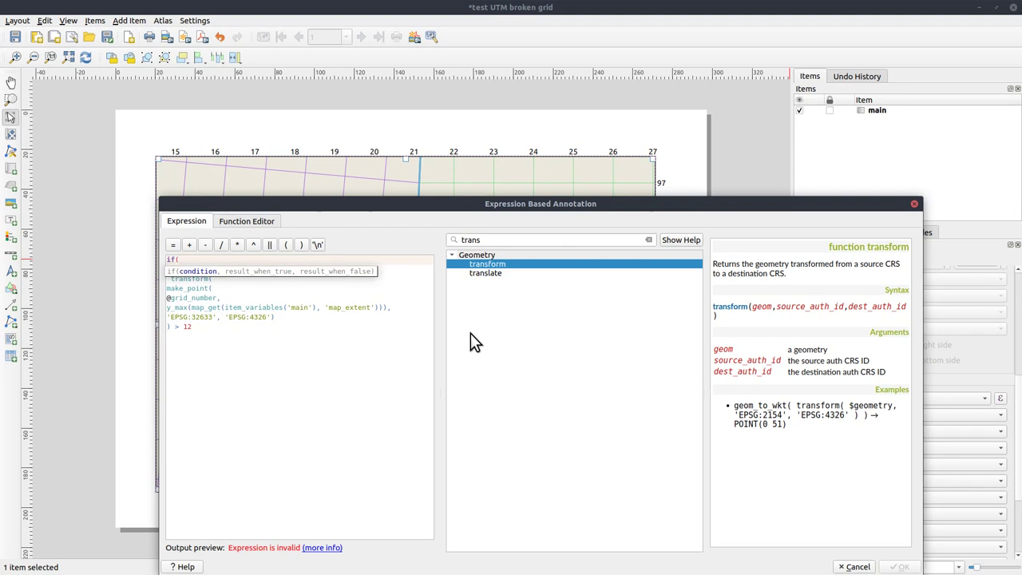
click(201, 328)
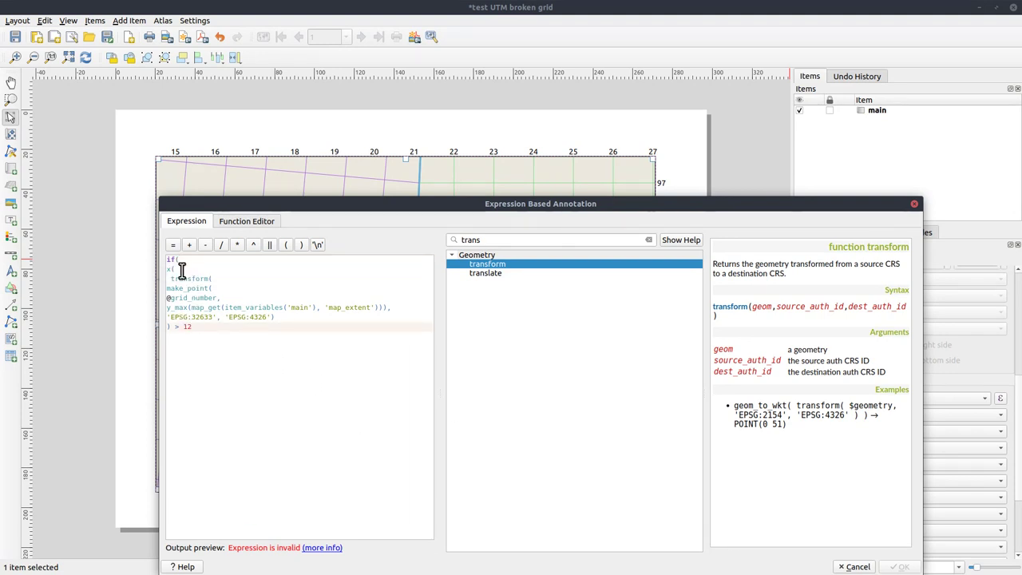
mouse_move(276, 342)
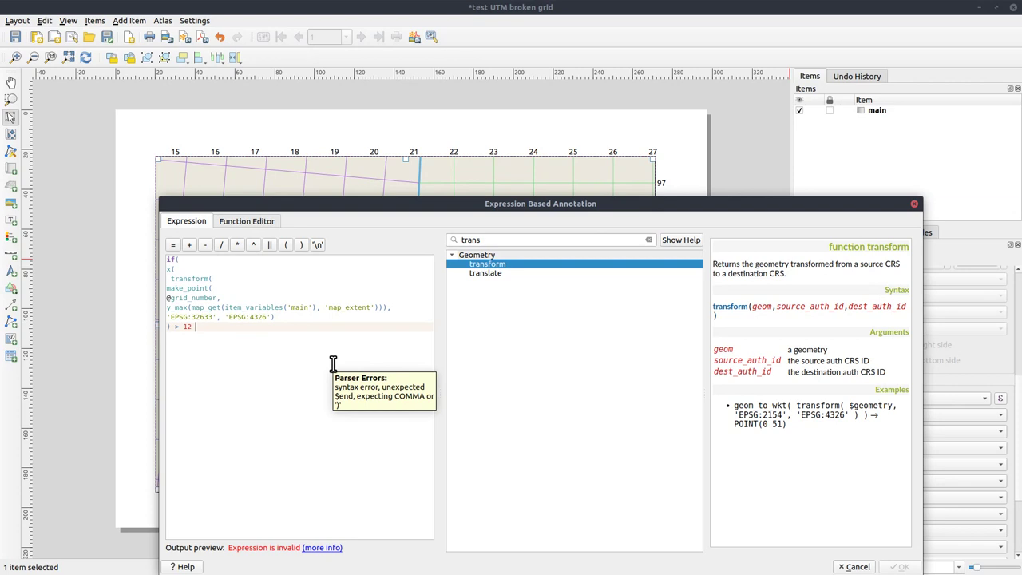
text(or @gri)
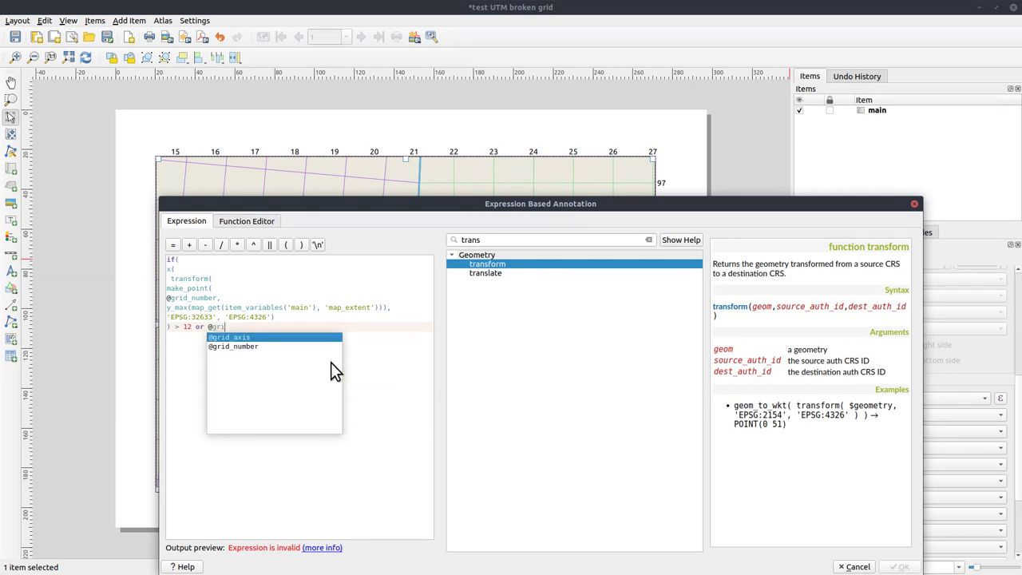
key(Return)
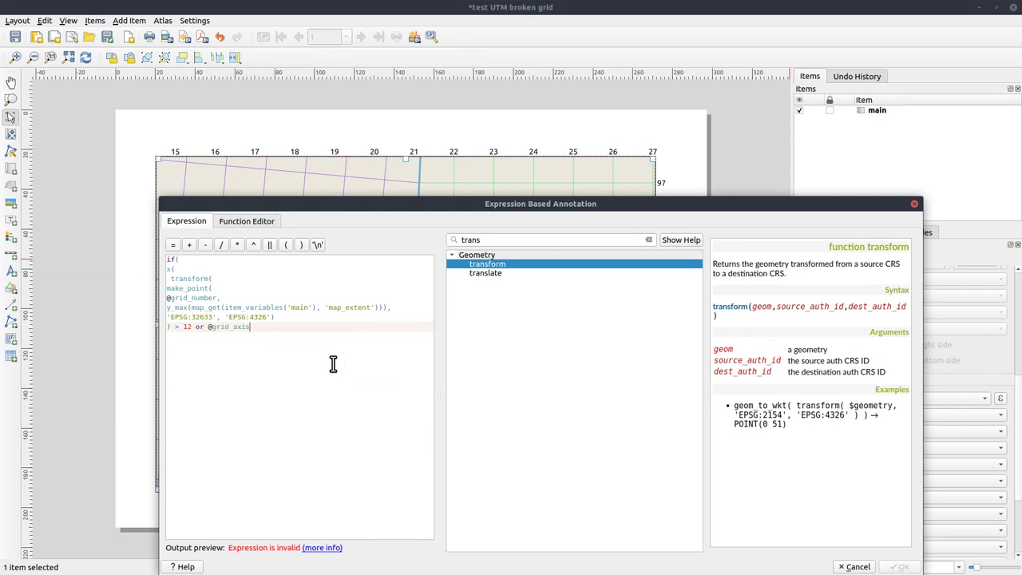
text(= 'y',)
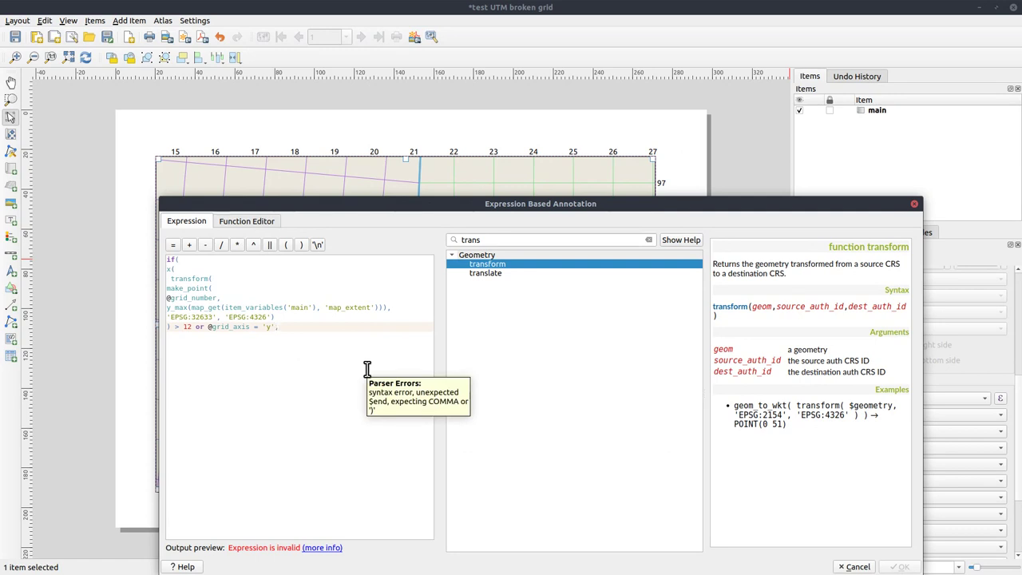
key(Return)
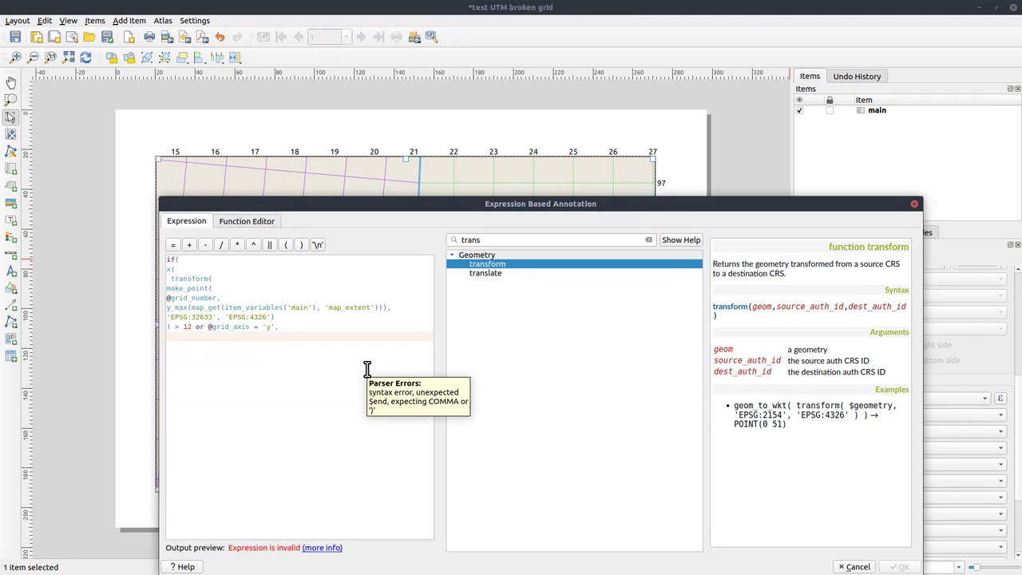
text(left(right)
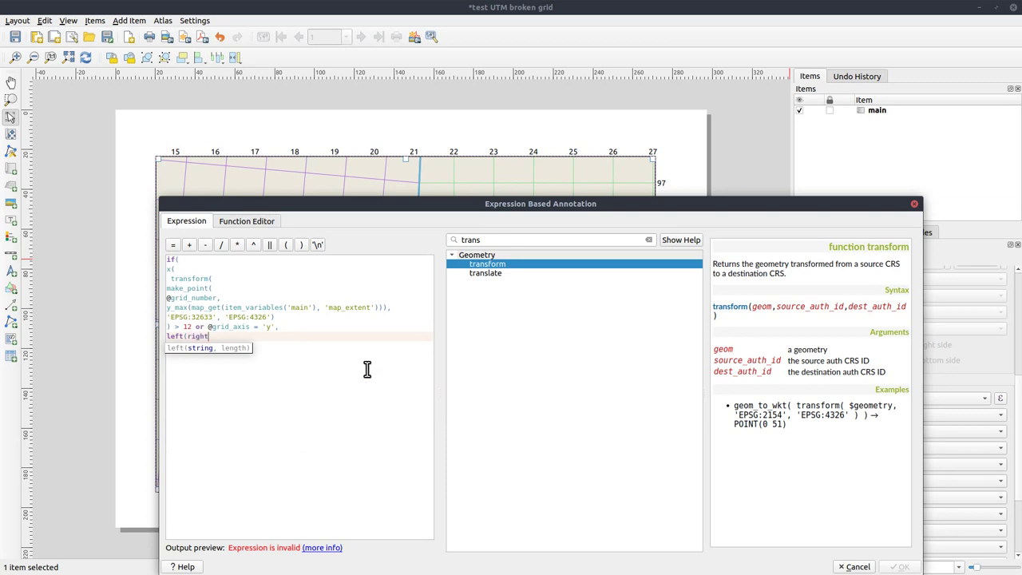
text((@gri)
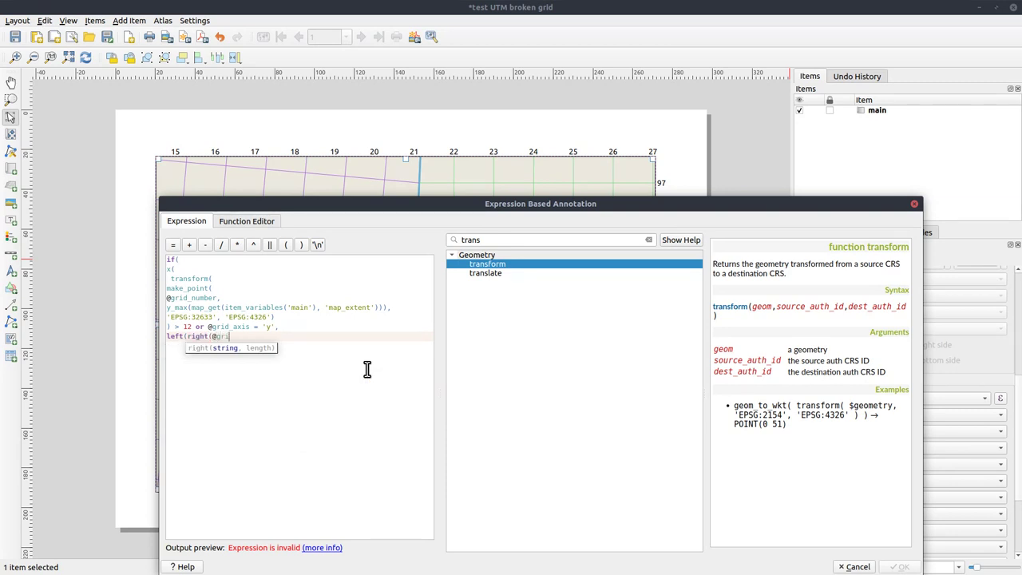
text(d_nu)
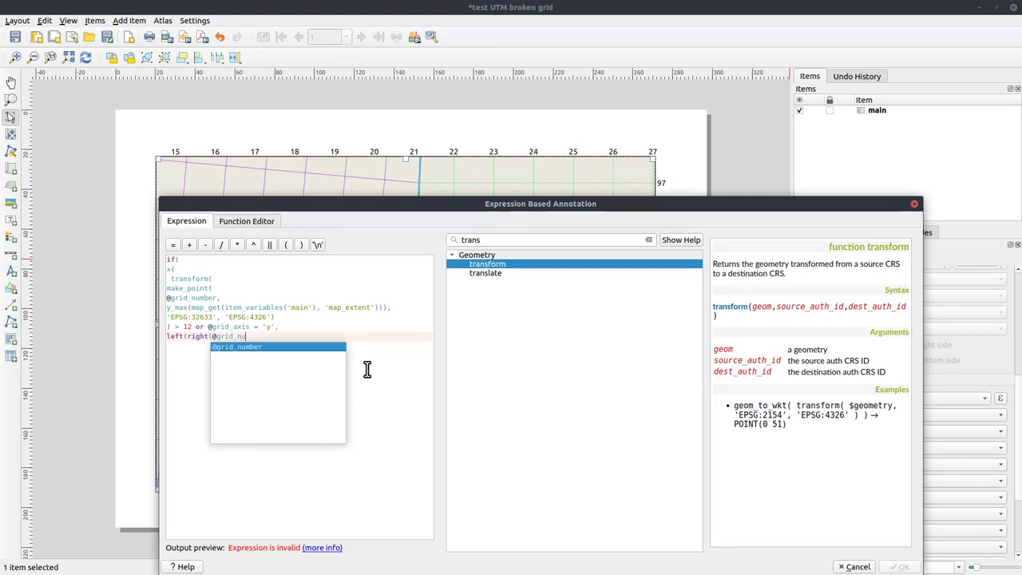
key(Return)
text(,)
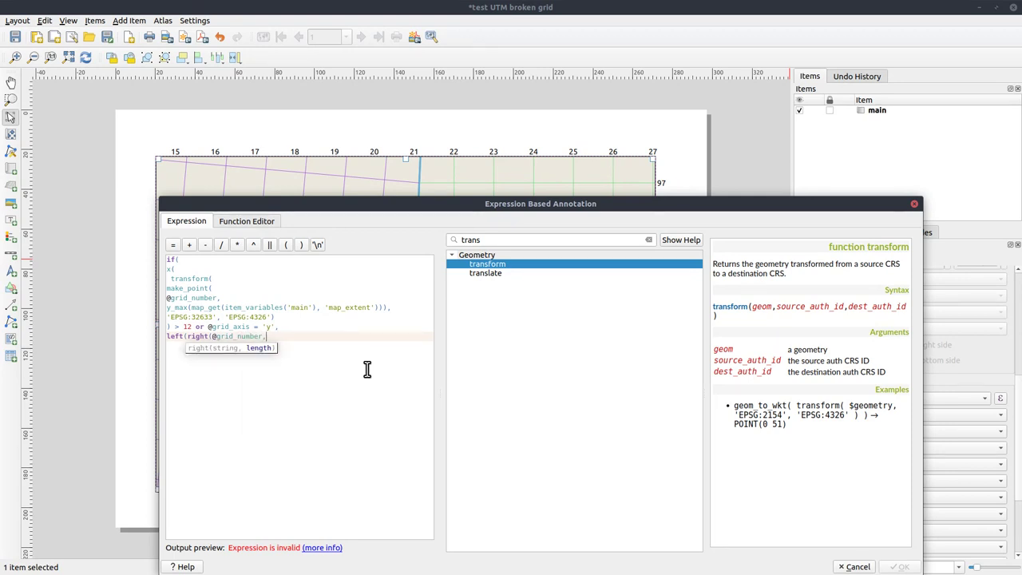
text(5),2))
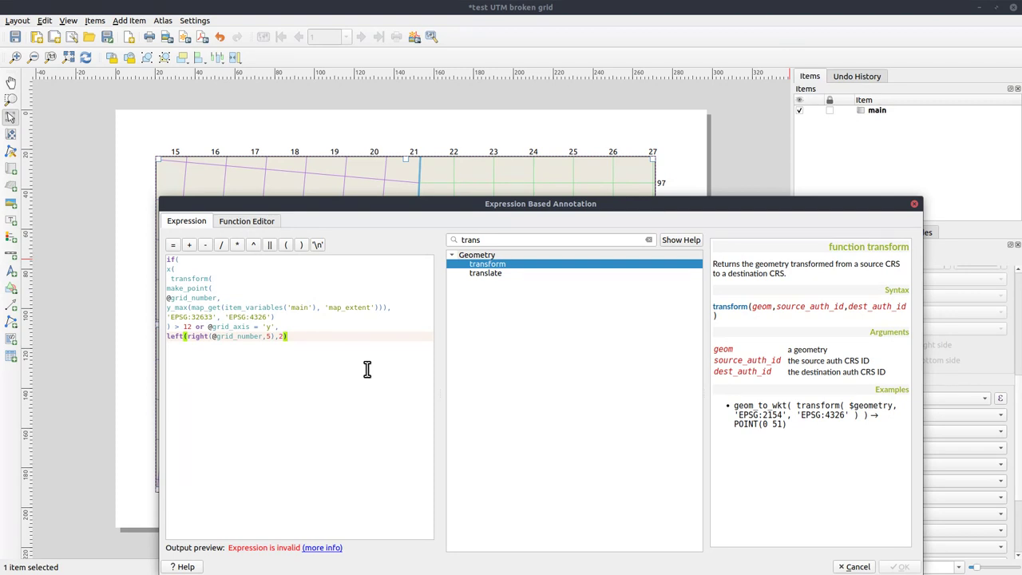
Add '' as the fallback value to close the if() and confirm the expression.
text(,)
key(Return)
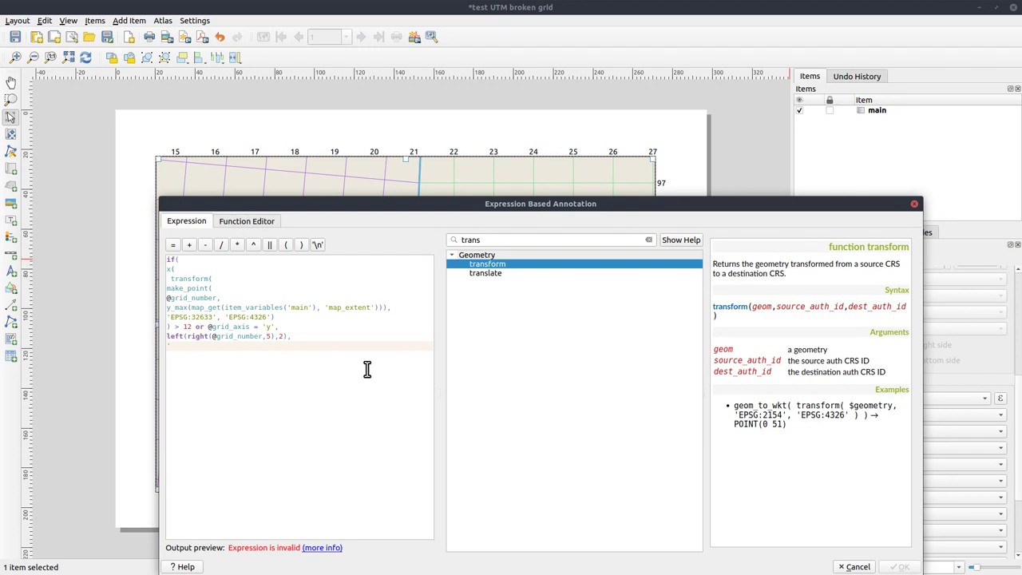
text(''))
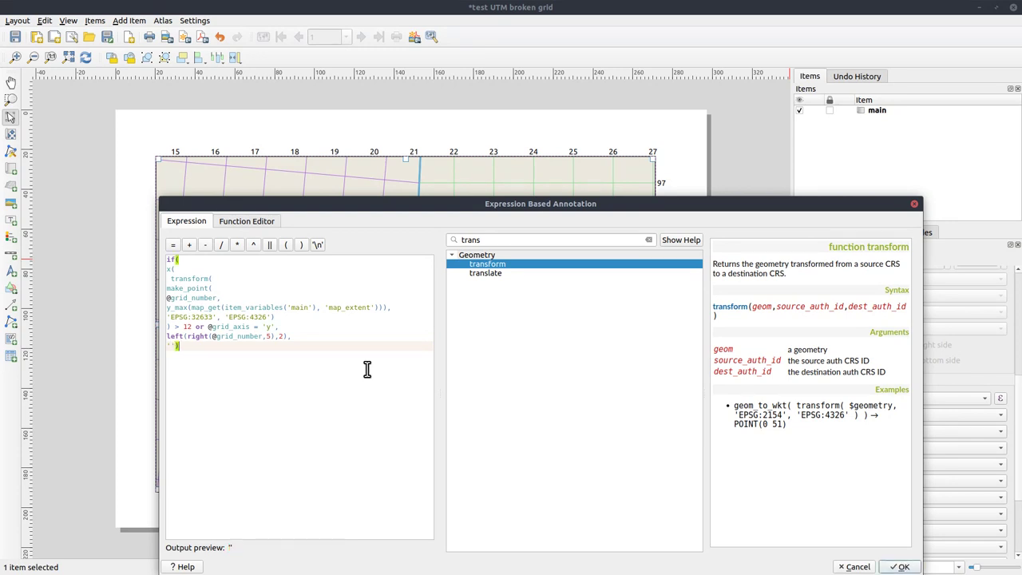
click(898, 566)
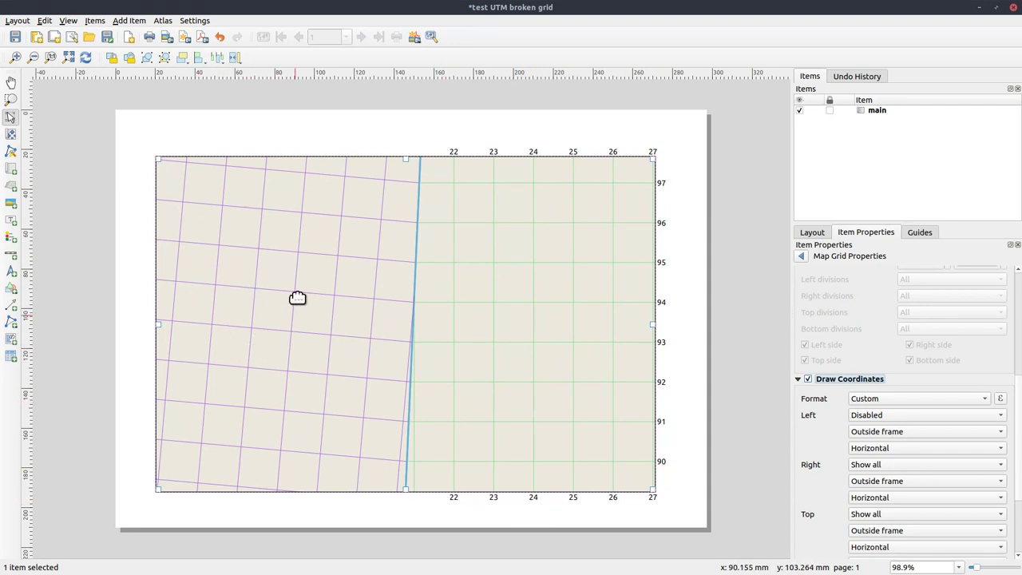
Add a second map grid named UTM32.
click(801, 257)
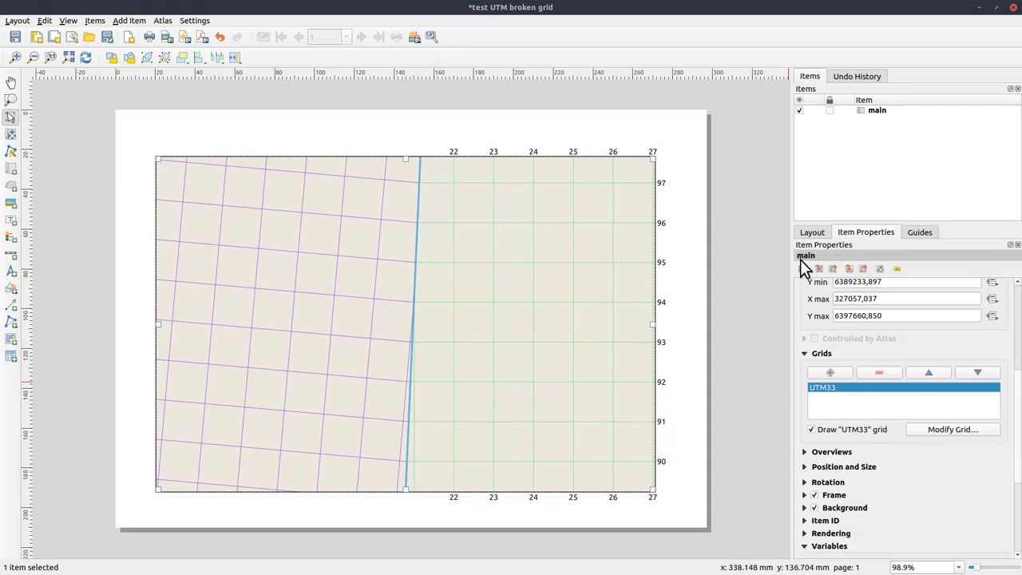
click(829, 372)
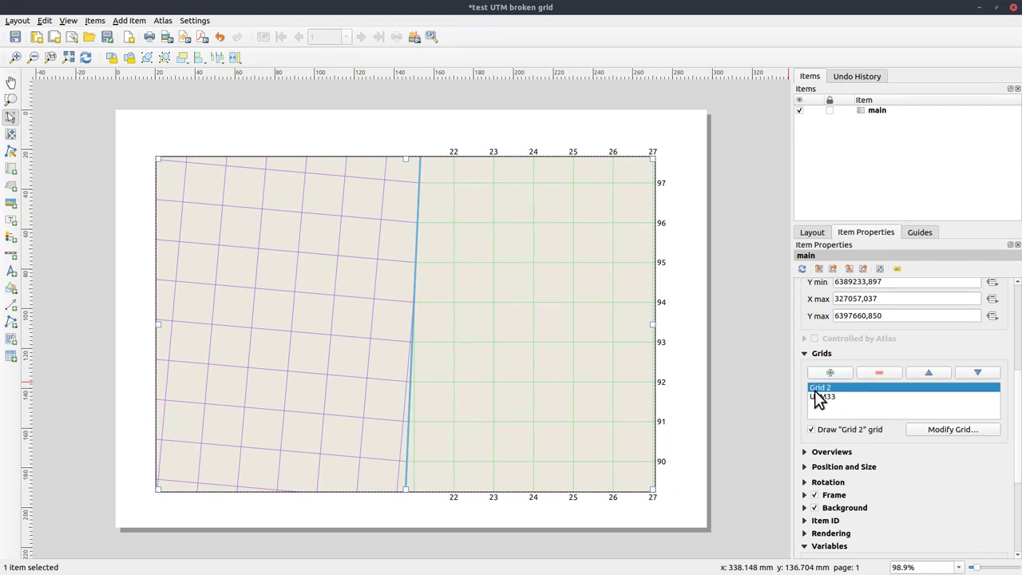
double_click(816, 389)
text(UTM32)
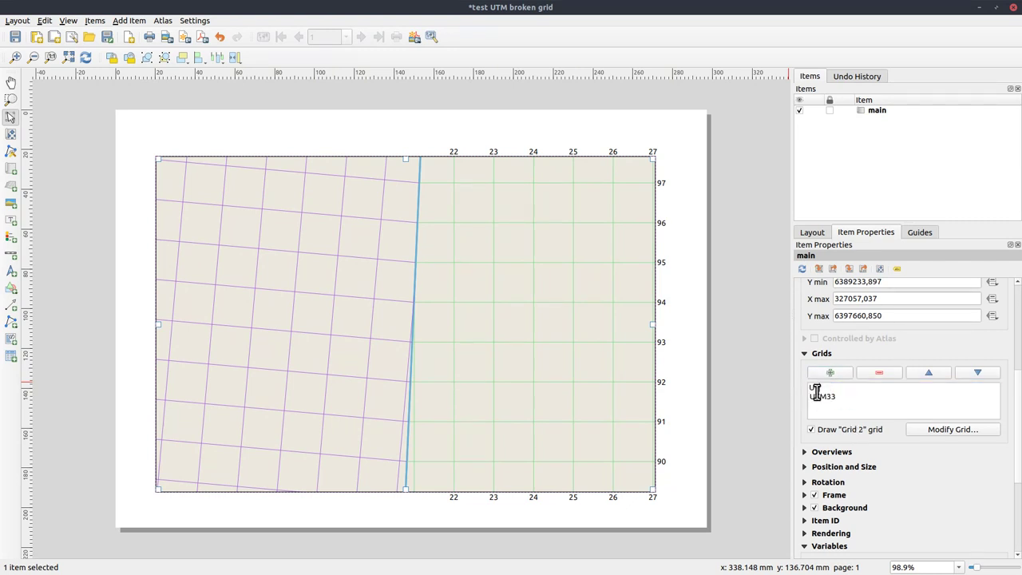
click(944, 429)
Set the UTM32 grid to WGS 84 / UTM zone 32N with X and Y intervals of 1000.
click(955, 306)
click(719, 325)
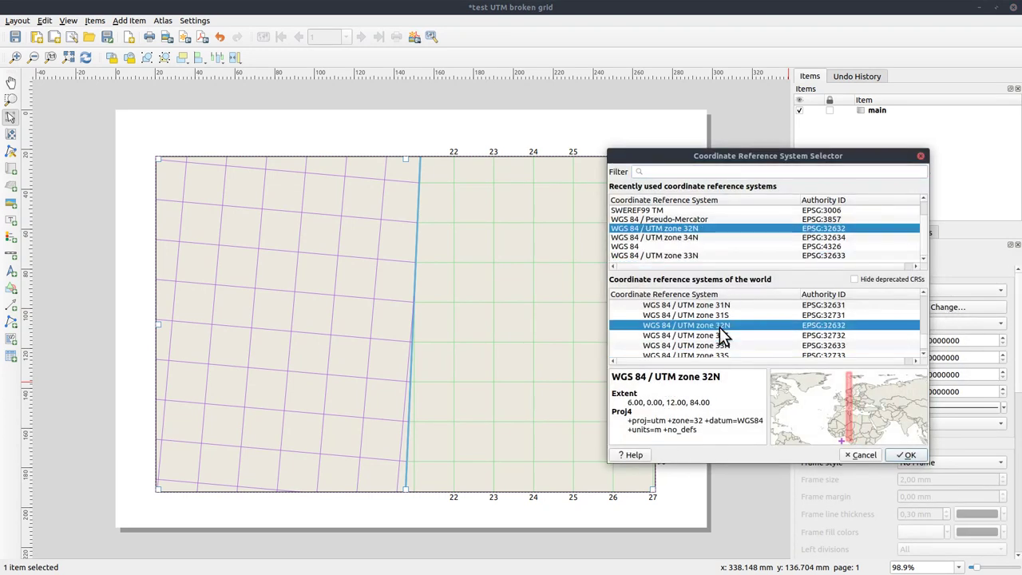
click(904, 455)
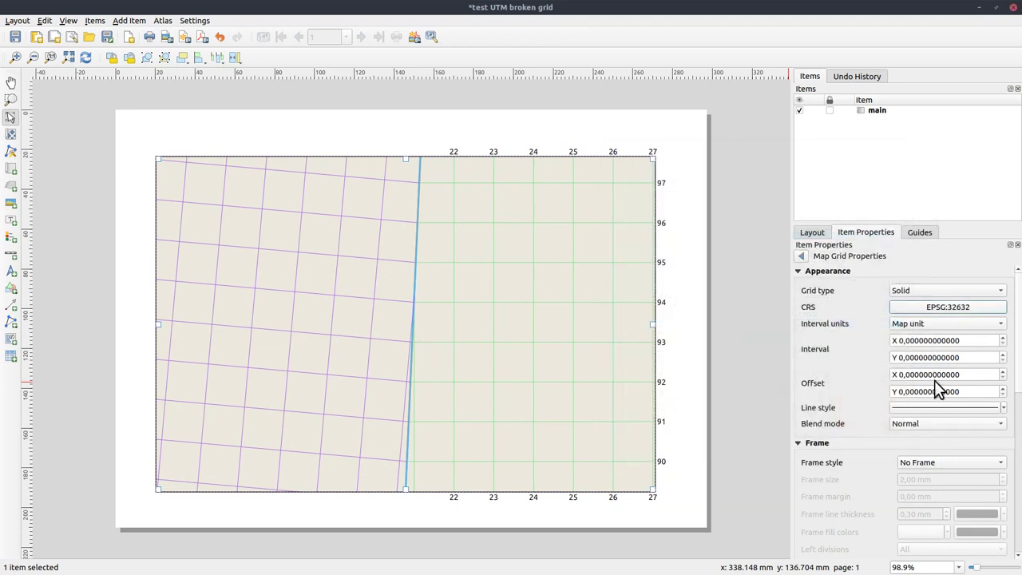
click(900, 340)
text(100)
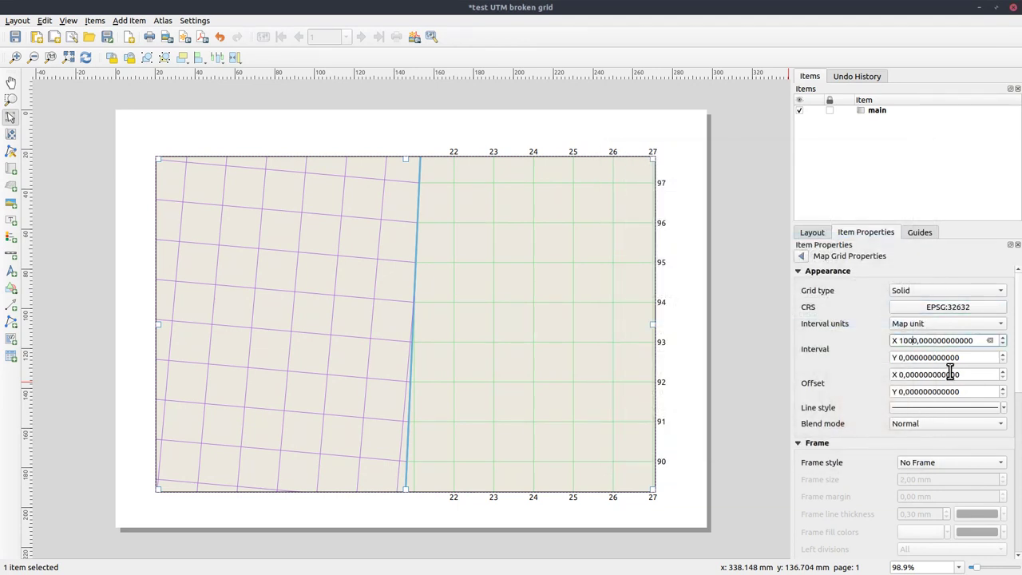
key(Tab)
text(1)
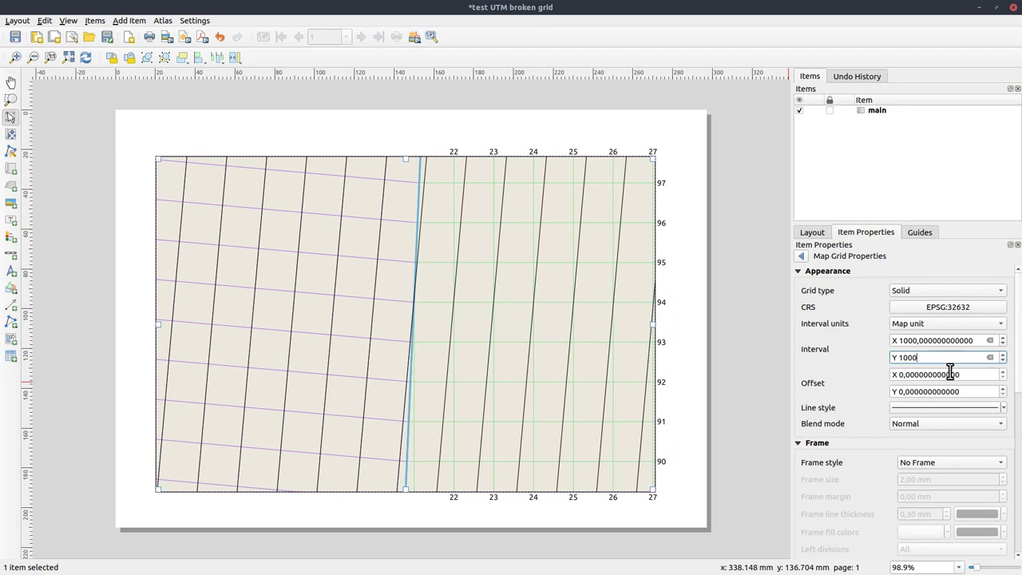
text(000)
key(Tab)
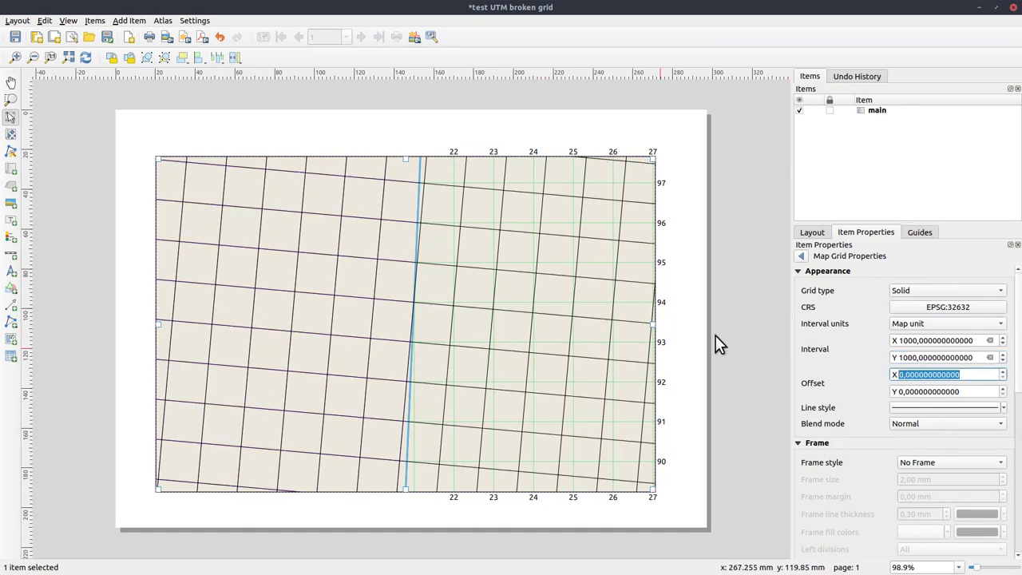
Set the grid type to Frame and annotations only.
click(994, 292)
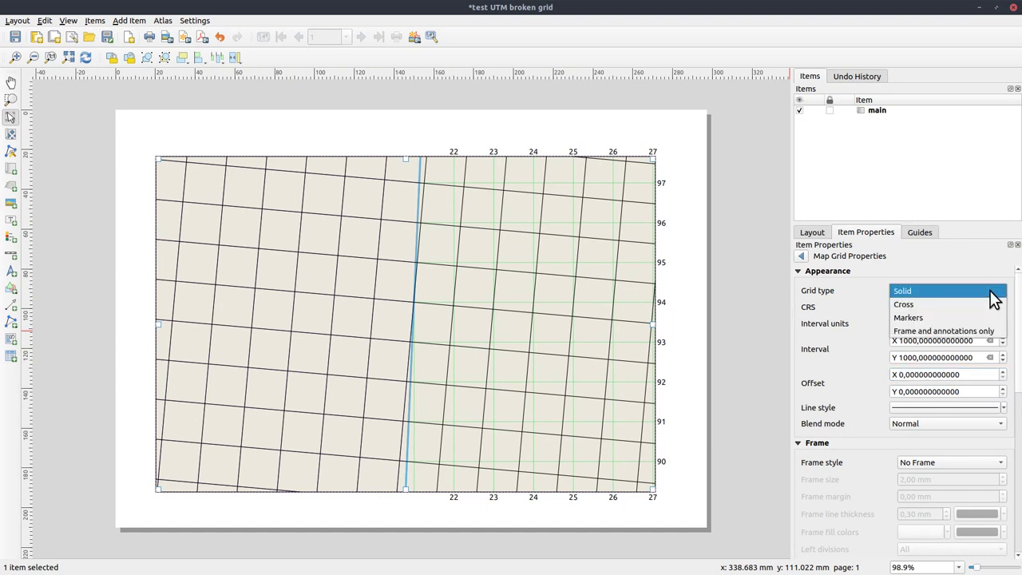
click(947, 333)
scroll(1019, 420, down, 1)
drag(1019, 420, 1017, 510)
Turn on coordinate labels for the UTM32 grid and disable them on the right side.
click(807, 339)
click(983, 359)
click(844, 425)
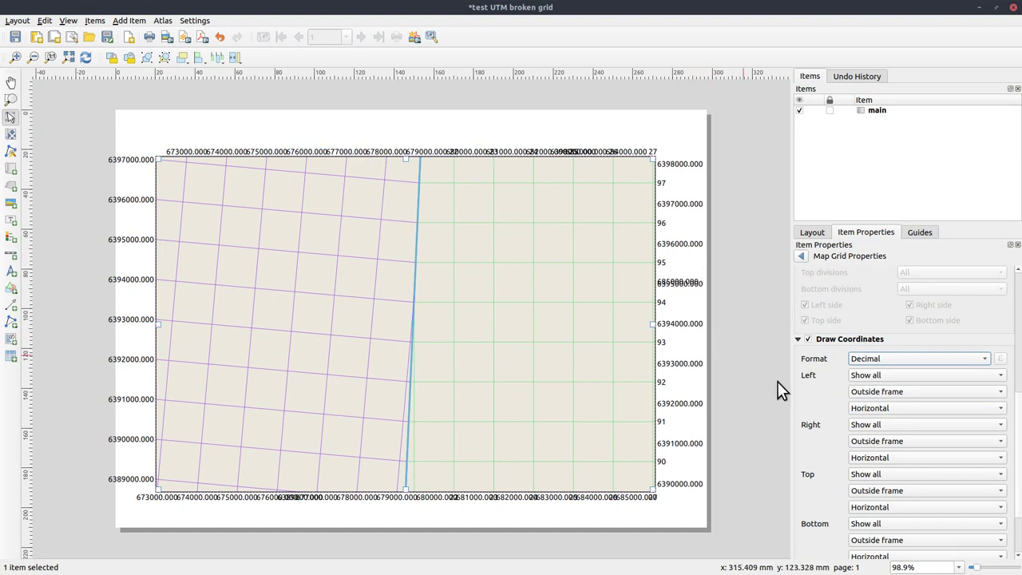
click(898, 424)
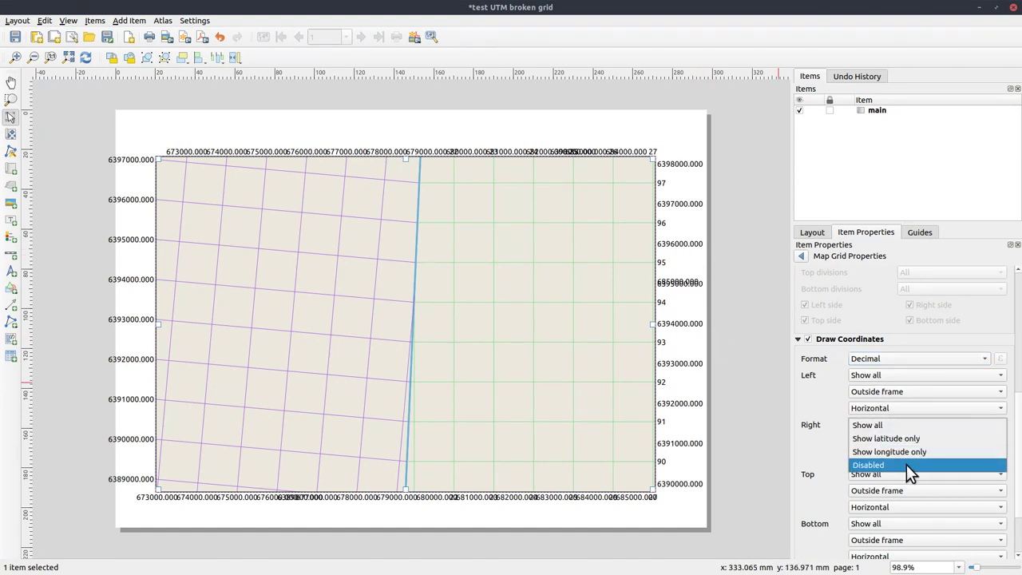
click(906, 464)
Switch the label format to Custom, reusing the earlier expression with source EPSG:32632 and < 12.
click(977, 358)
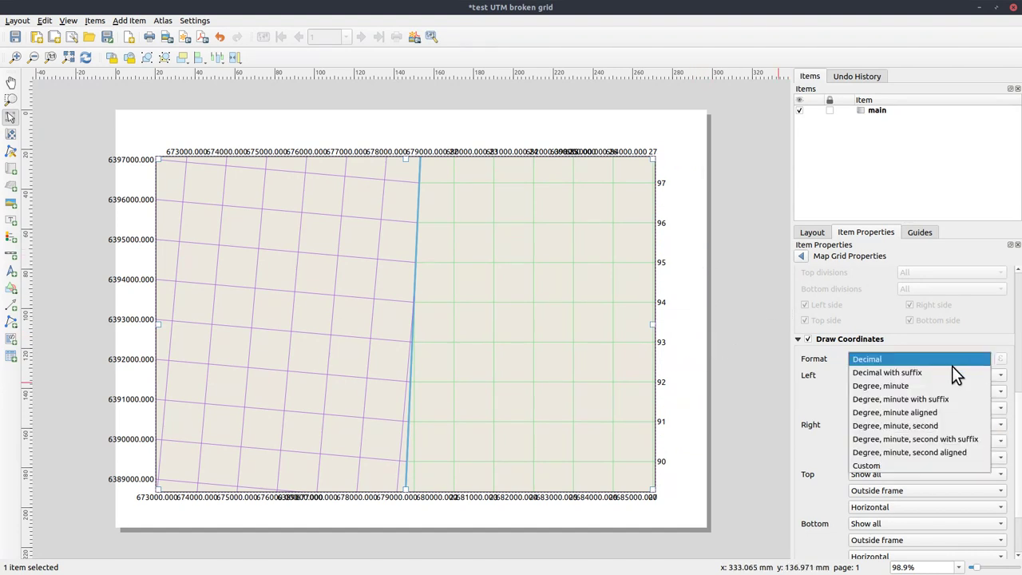
click(884, 467)
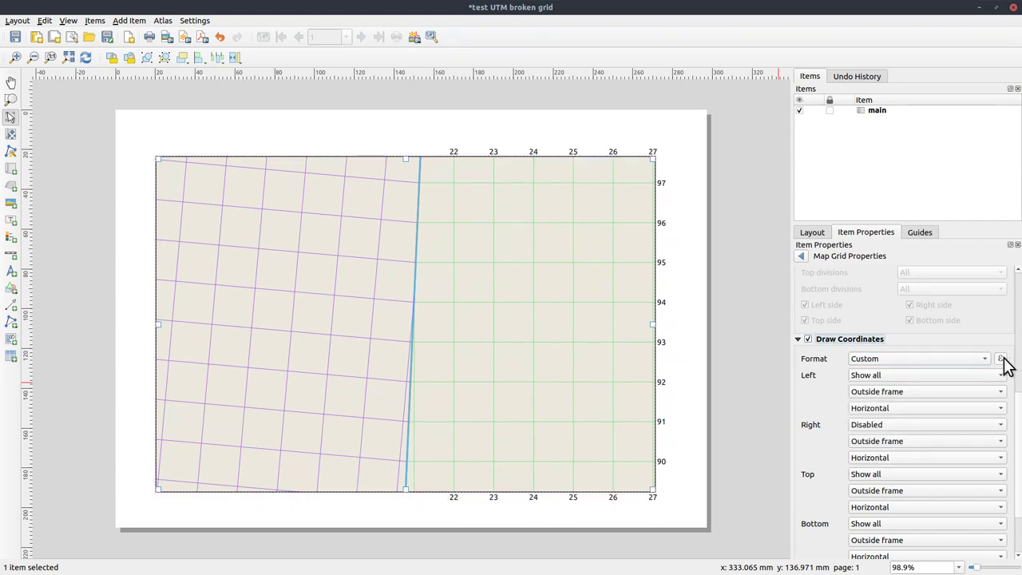
click(1000, 358)
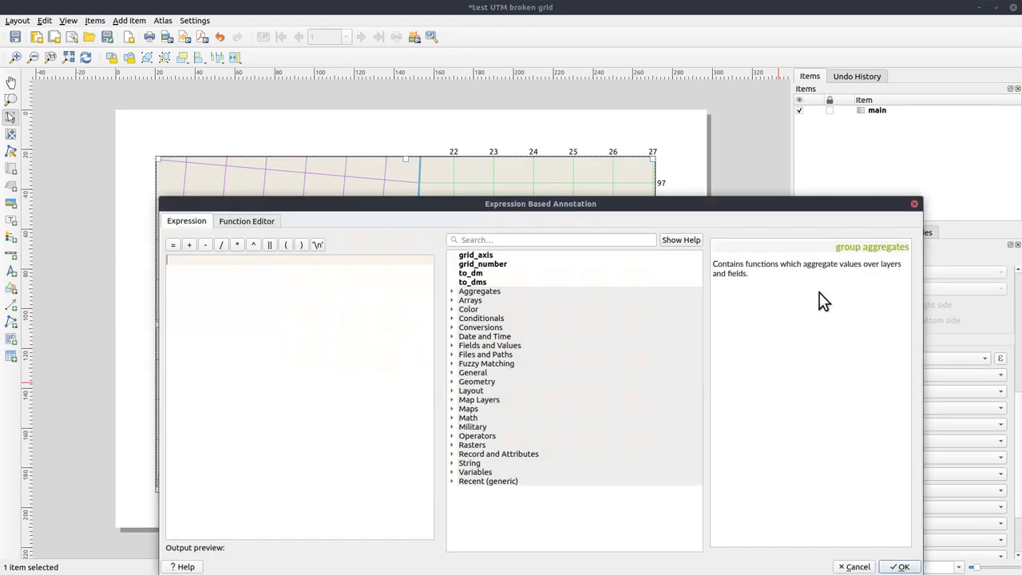
click(451, 479)
click(480, 492)
double_click(480, 491)
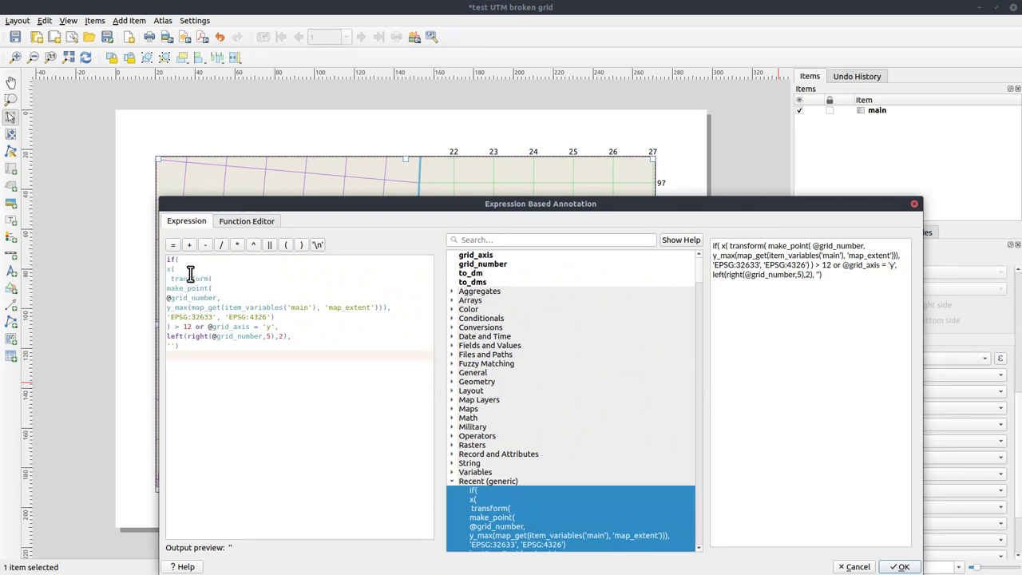
click(210, 317)
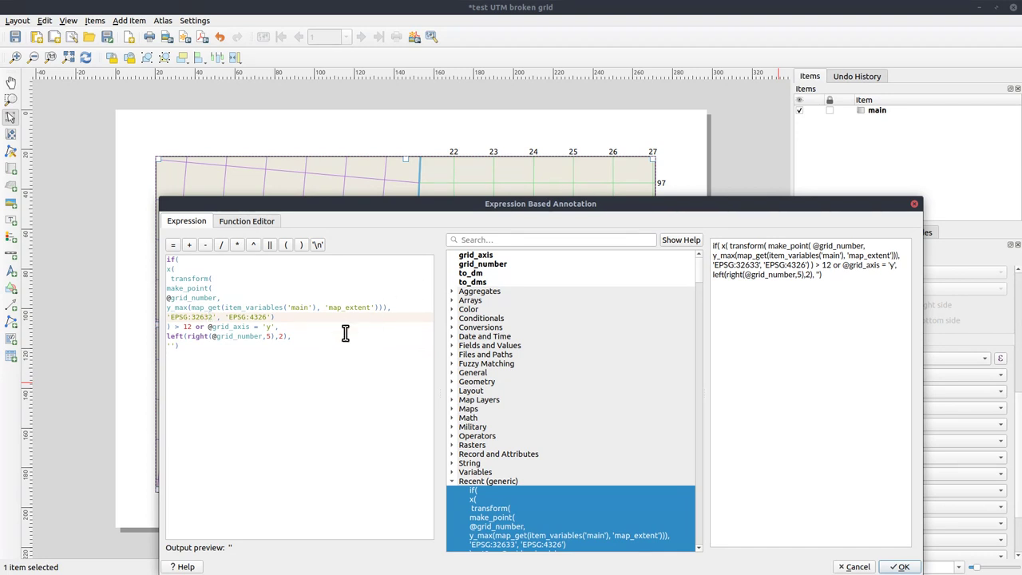
double_click(178, 326)
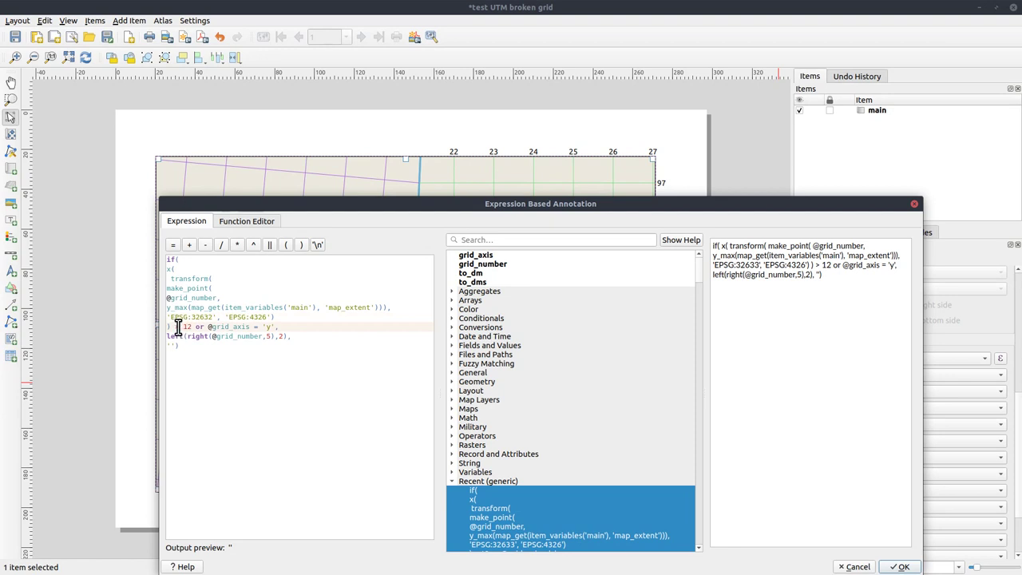
text(<)
click(901, 566)
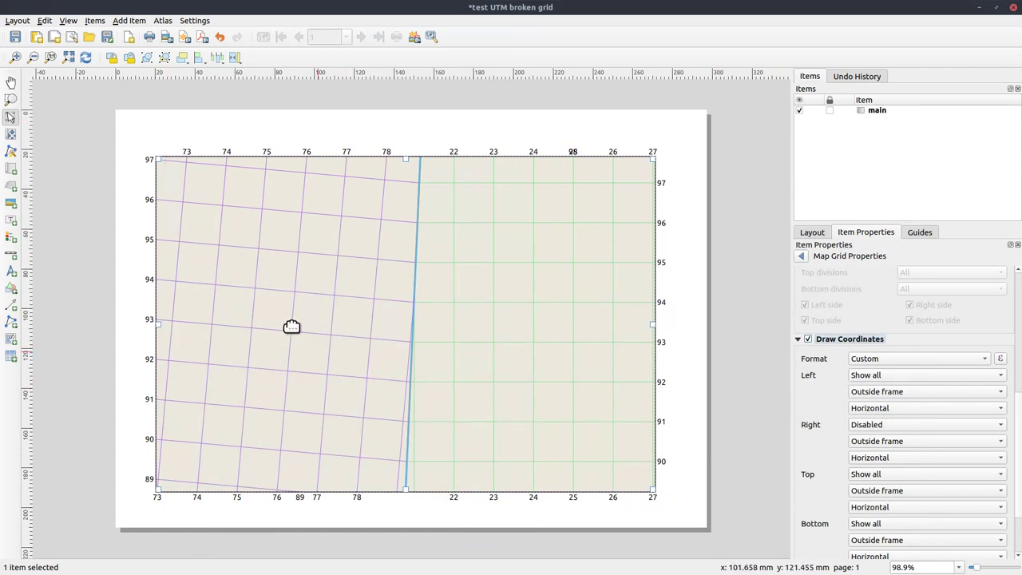
Shift the map content and show latitude only on the left, longitude only on top and bottom.
click(11, 134)
mouse_move(412, 332)
mouse_down()
mouse_move(361, 306)
mouse_move(371, 288)
mouse_move(360, 310)
mouse_move(397, 294)
mouse_move(393, 310)
mouse_move(465, 319)
mouse_move(432, 346)
mouse_move(386, 340)
mouse_move(419, 338)
mouse_move(391, 358)
mouse_move(370, 344)
mouse_move(375, 333)
mouse_move(413, 335)
mouse_move(408, 320)
mouse_up()
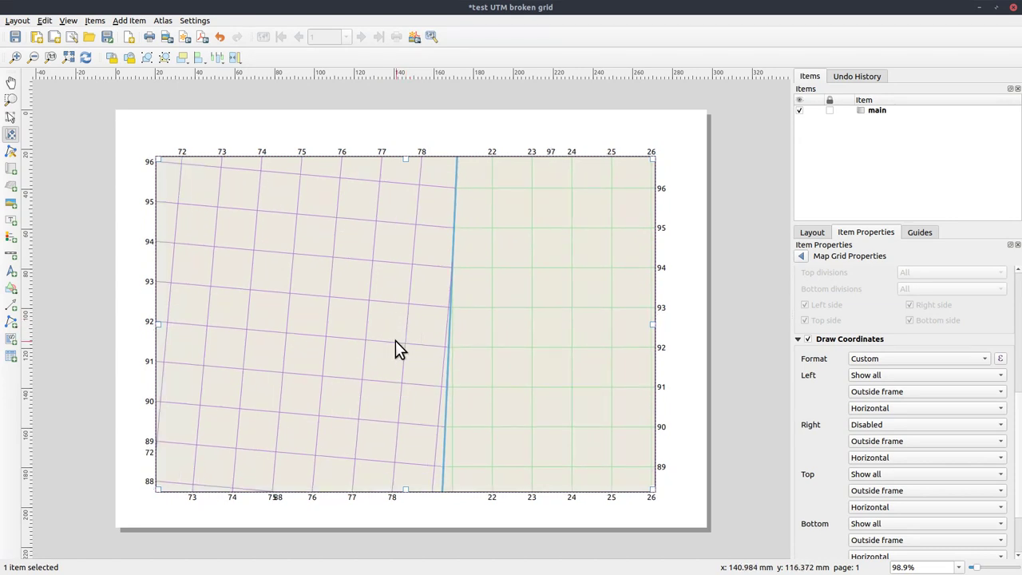
click(882, 375)
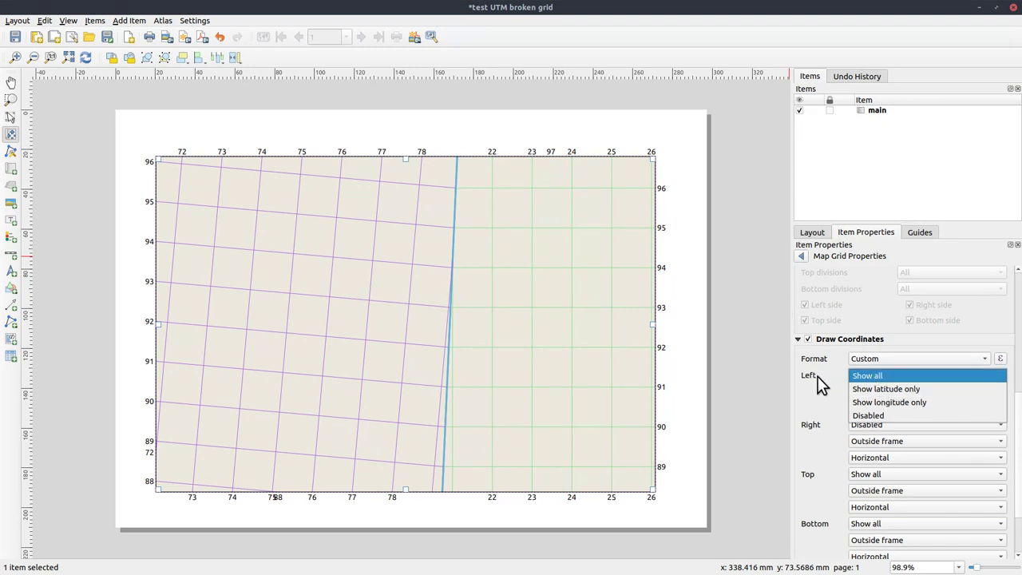
click(892, 389)
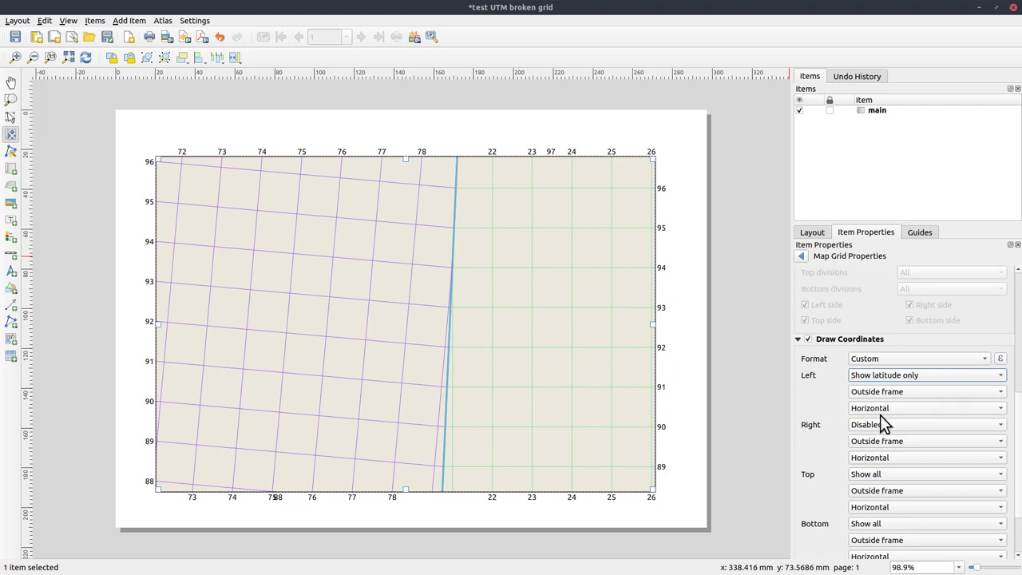
click(887, 474)
click(902, 500)
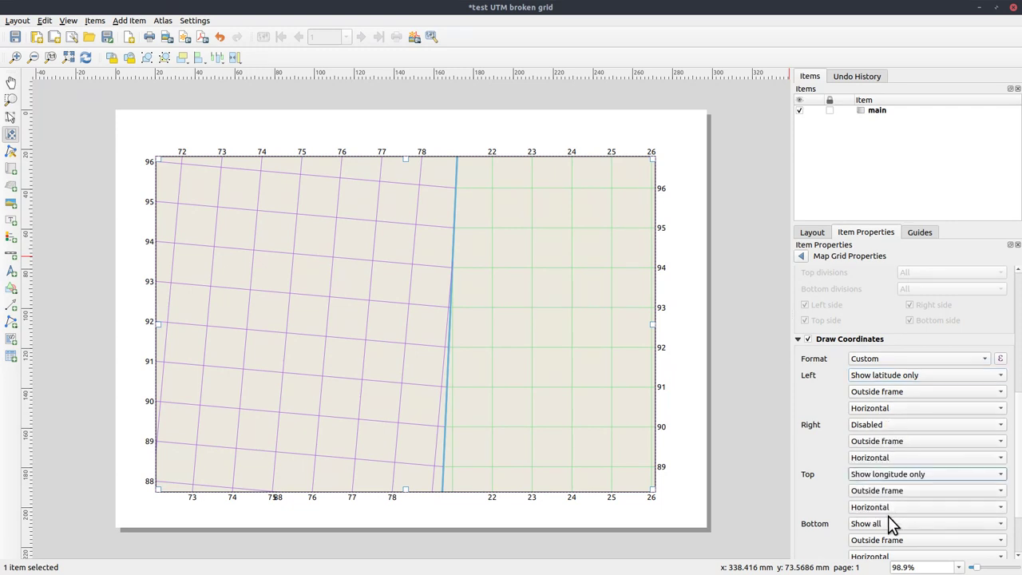
click(887, 522)
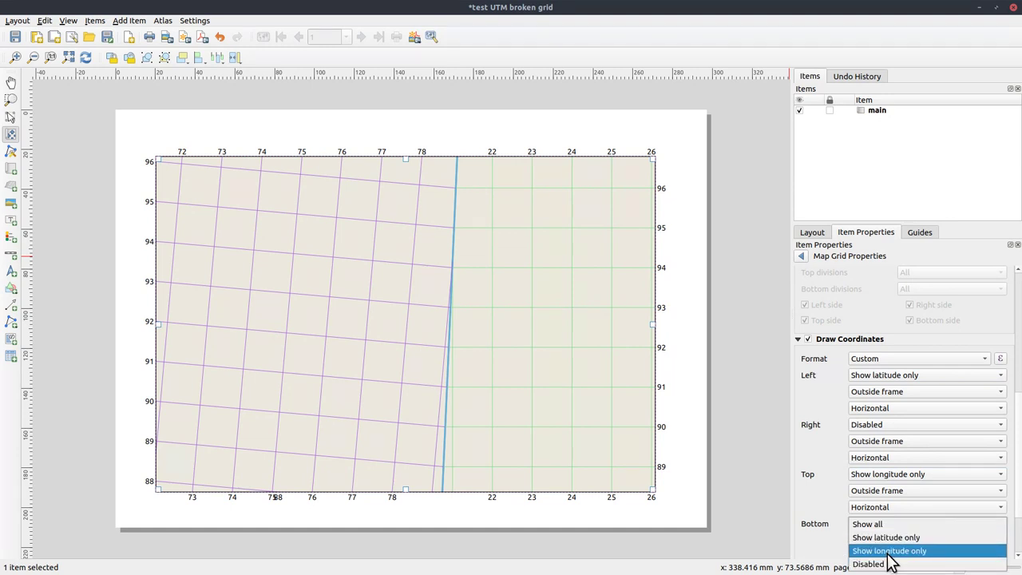
click(888, 551)
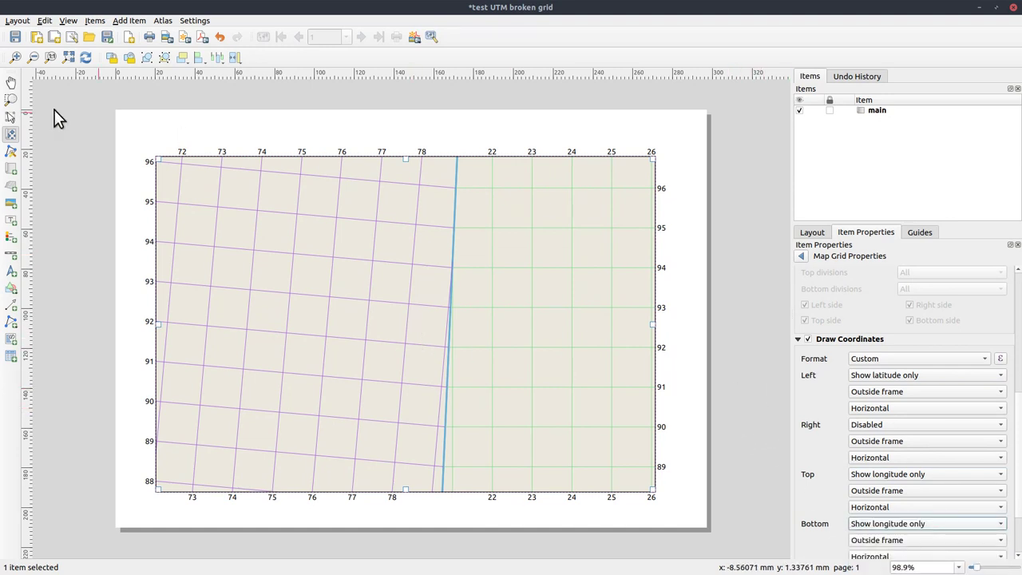
drag(352, 298, 412, 384)
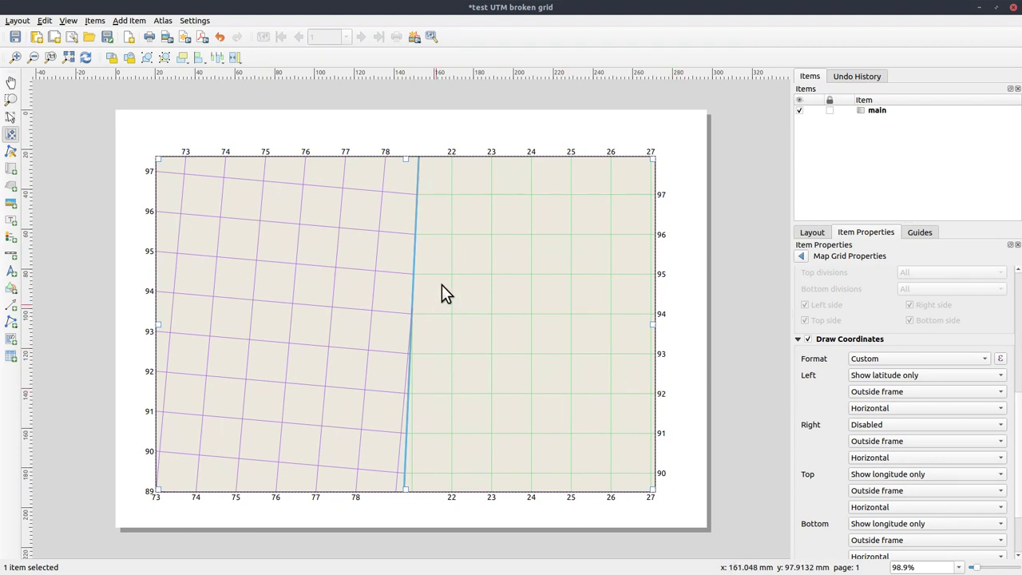
Drag the map content up, then slightly down and left, centring the zone boundary.
drag(414, 352, 416, 326)
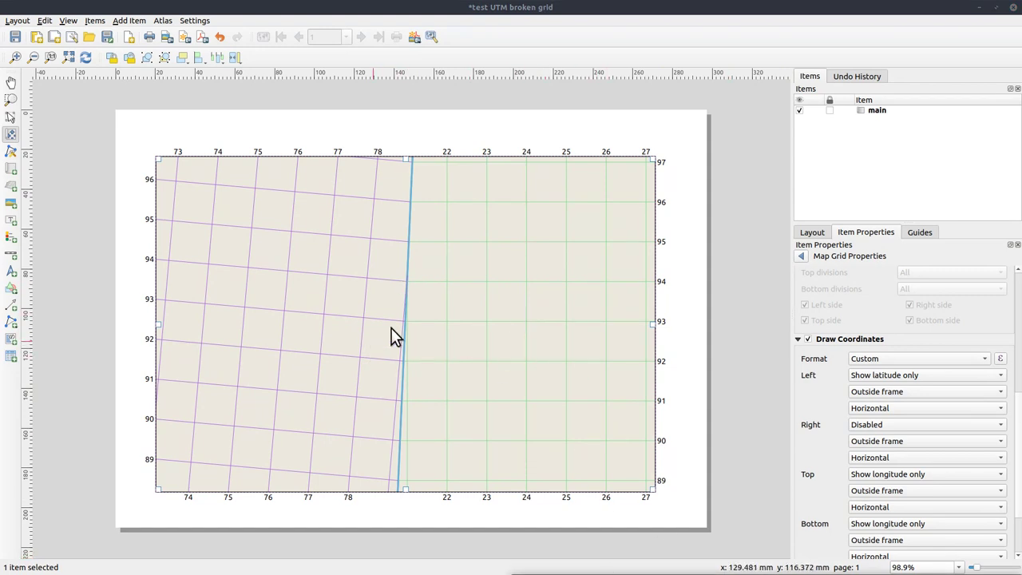
drag(402, 327, 412, 349)
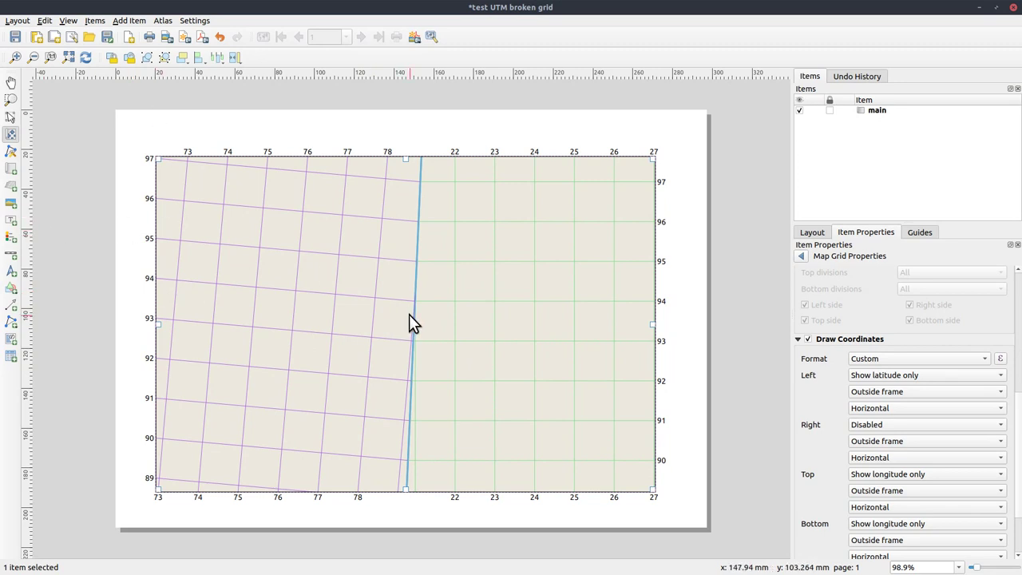
Create a temporary scratch point layer named point.
key(alt+Tab)
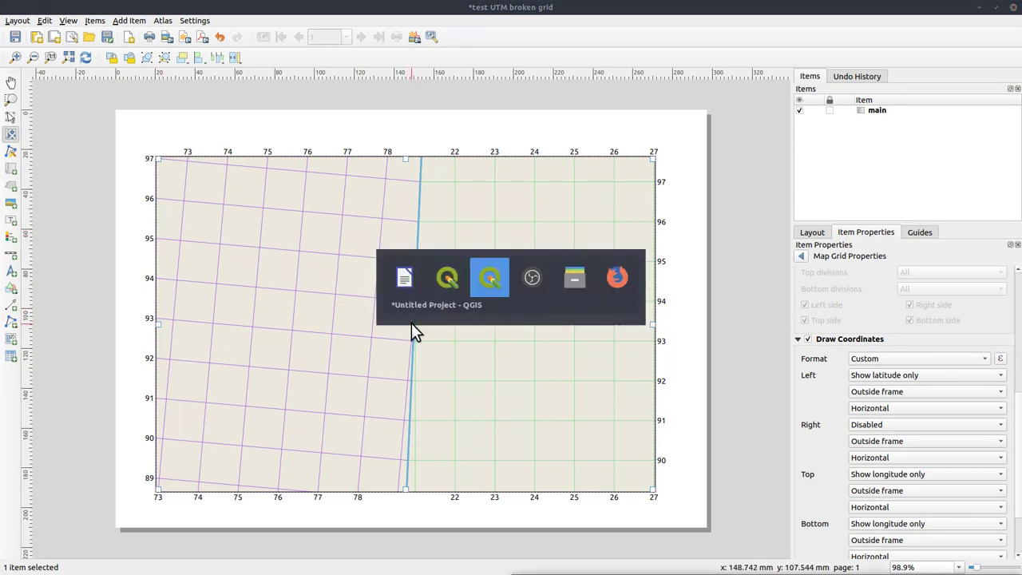
click(101, 54)
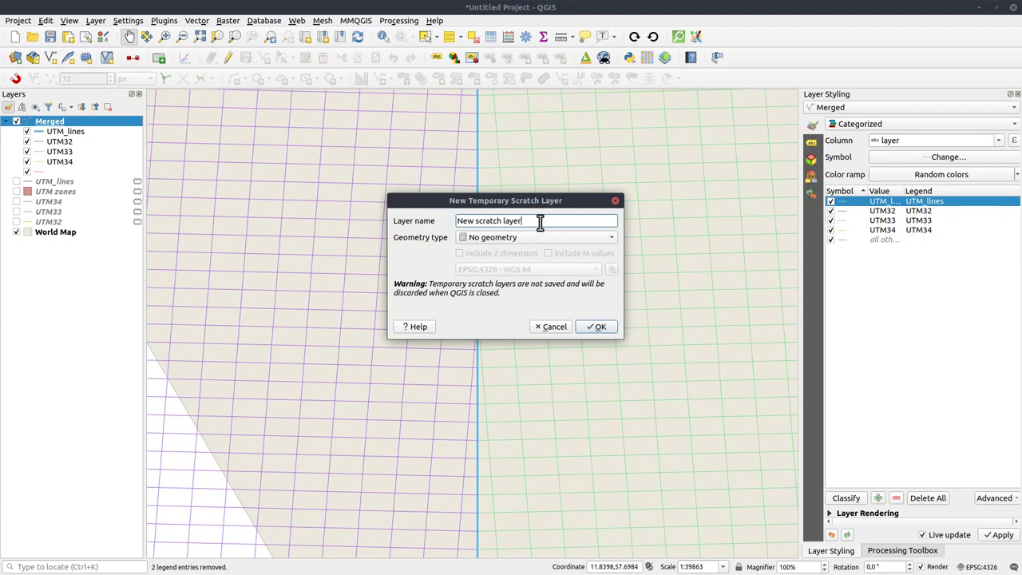
drag(538, 224, 408, 225)
text(point)
click(528, 240)
click(527, 251)
click(593, 327)
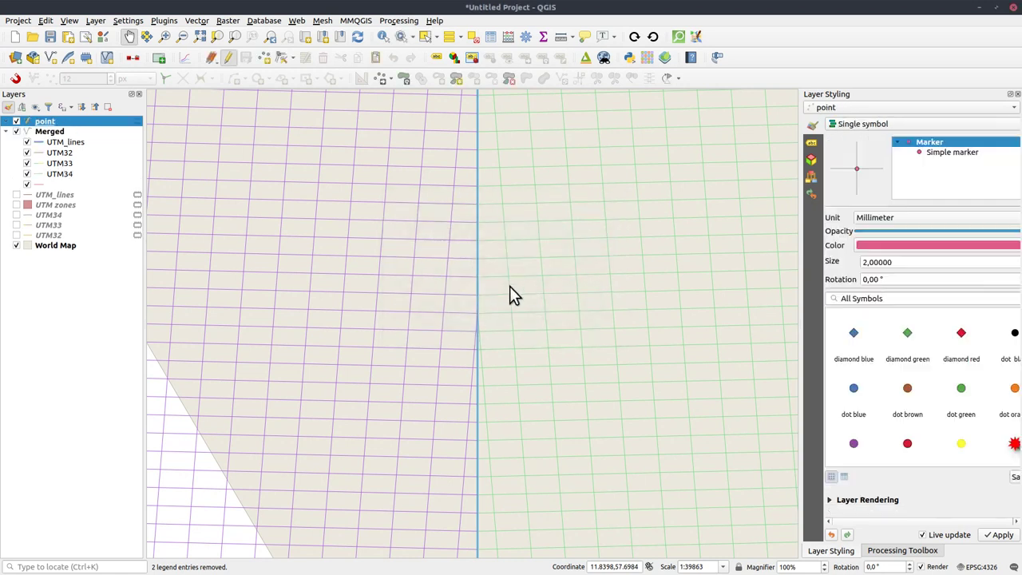
Add four points on both sides of the zone boundary and save the edits.
click(231, 58)
click(265, 58)
click(431, 312)
click(527, 328)
click(498, 402)
click(426, 420)
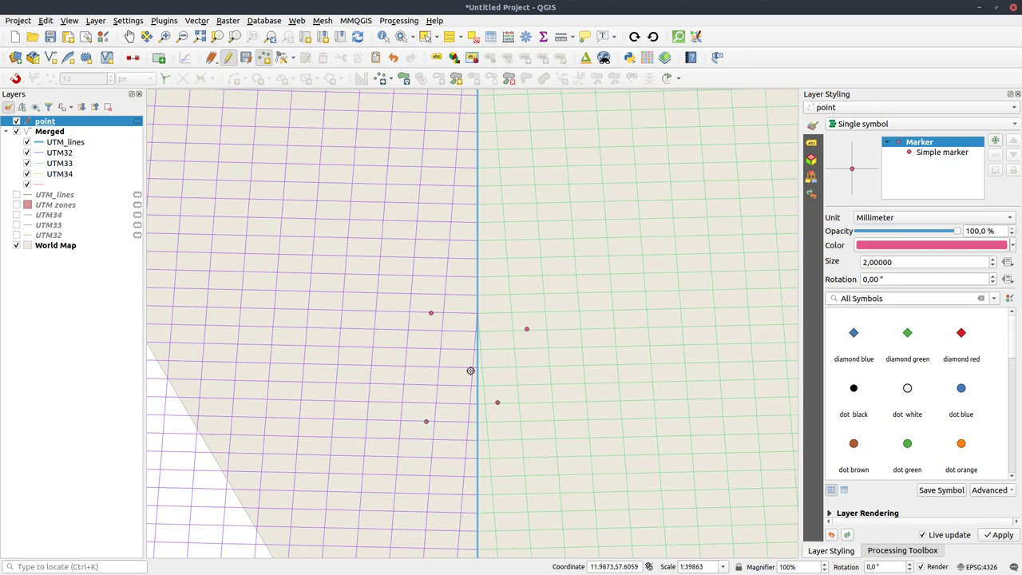
click(245, 58)
click(228, 58)
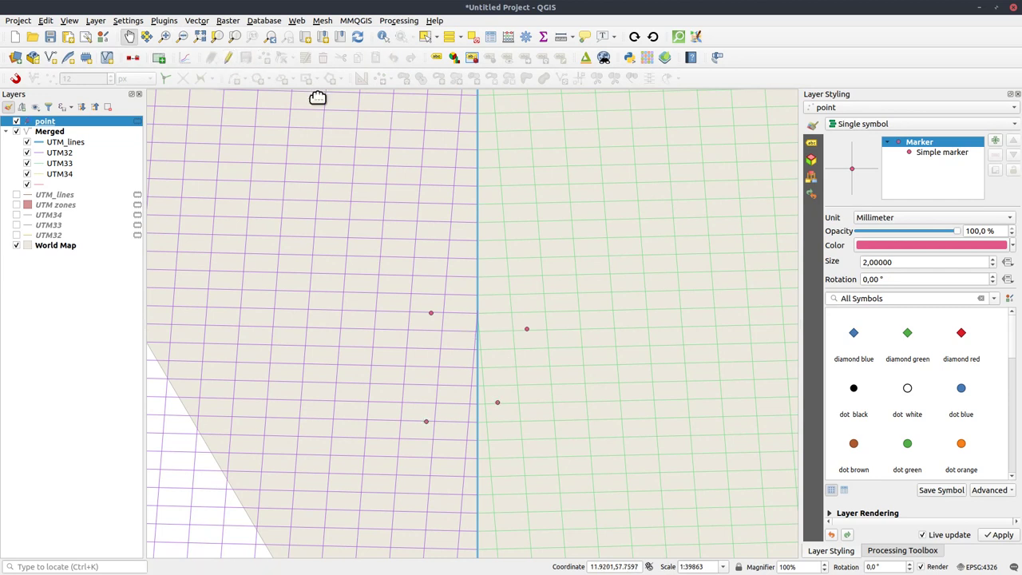
Set the point layer's labelling to Single labels.
click(811, 143)
click(926, 124)
click(895, 136)
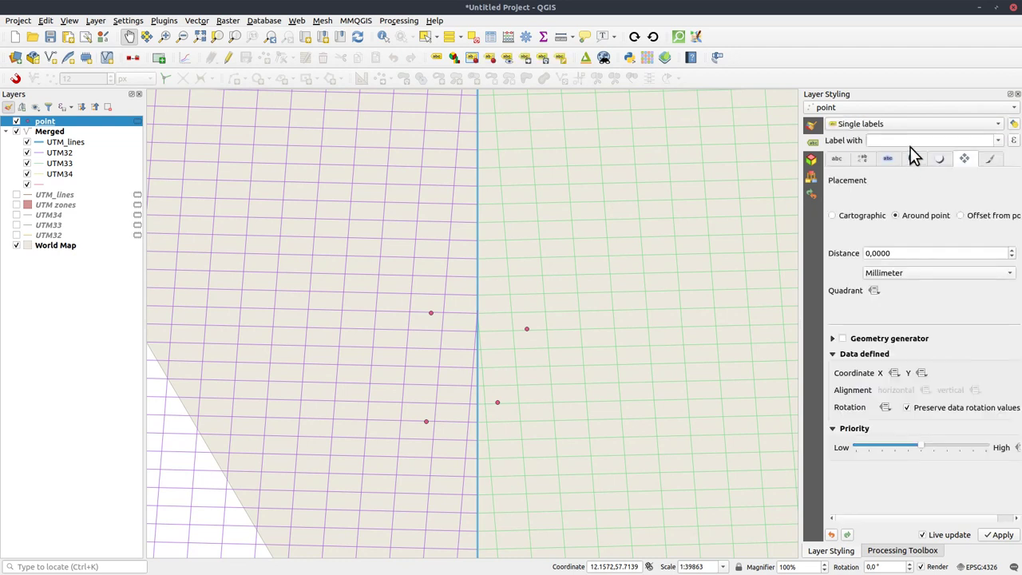
click(908, 140)
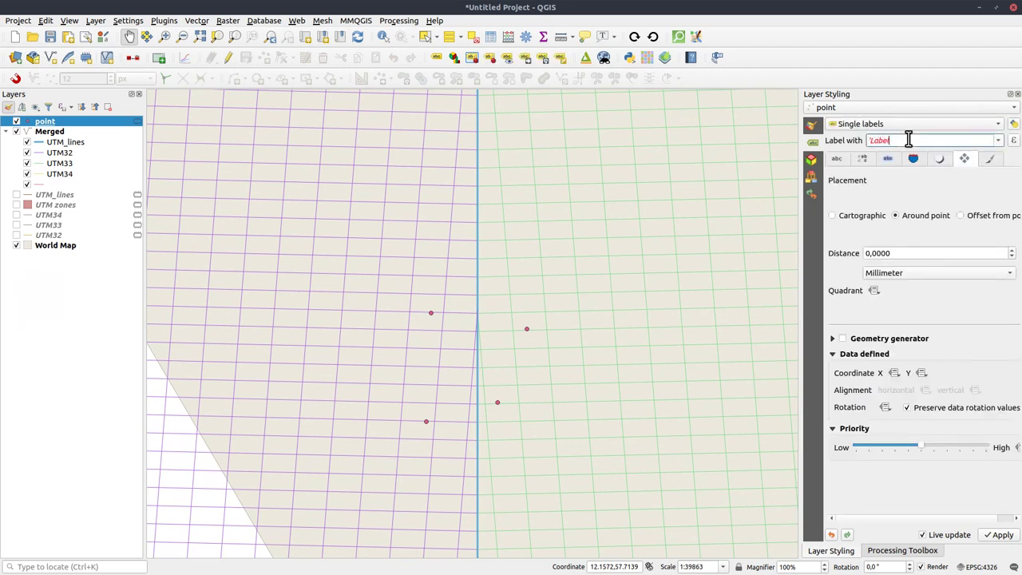
Set the label text size to 19 and check the result in the print layout.
click(837, 159)
double_click(925, 249)
scroll(924, 249, up, 9)
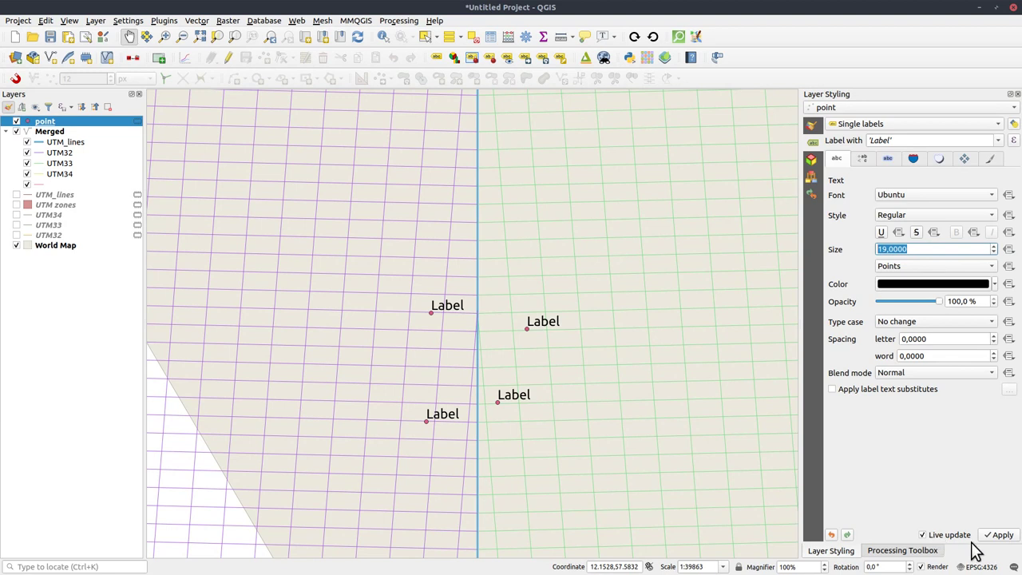
key(alt+Tab)
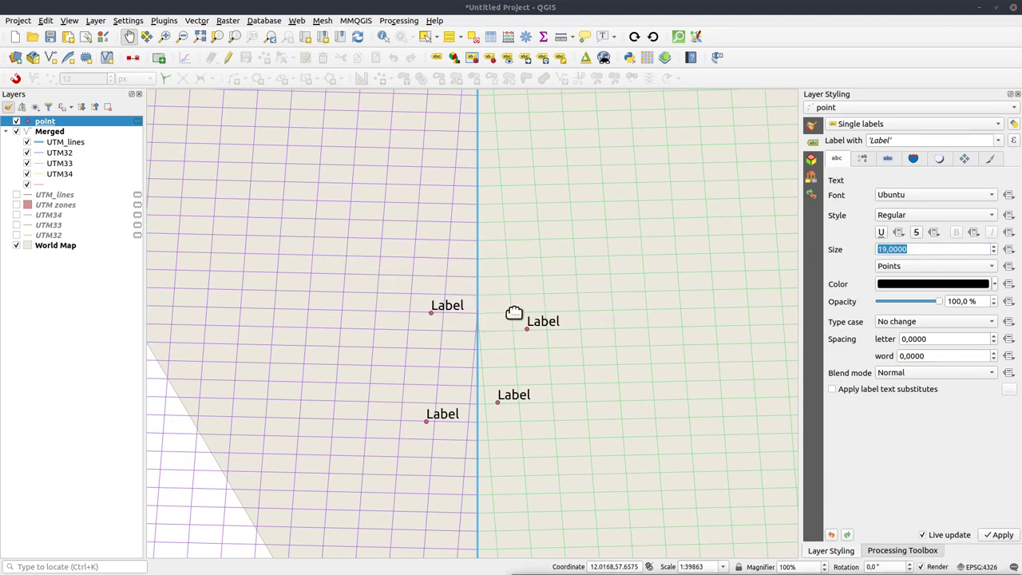
key(alt+Tab)
key(alt+Tab)
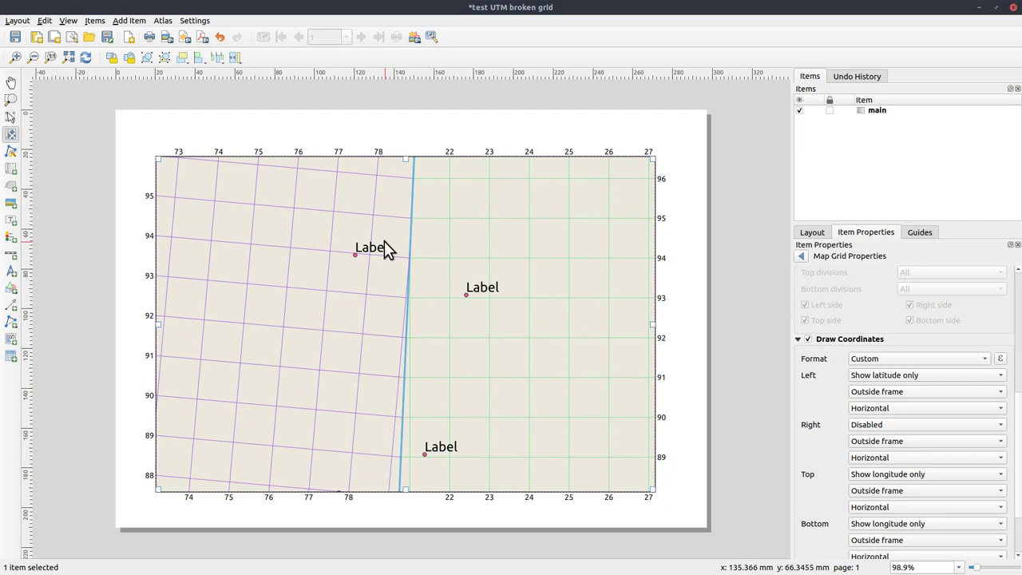
key(alt+Tab)
key(alt+Tab)
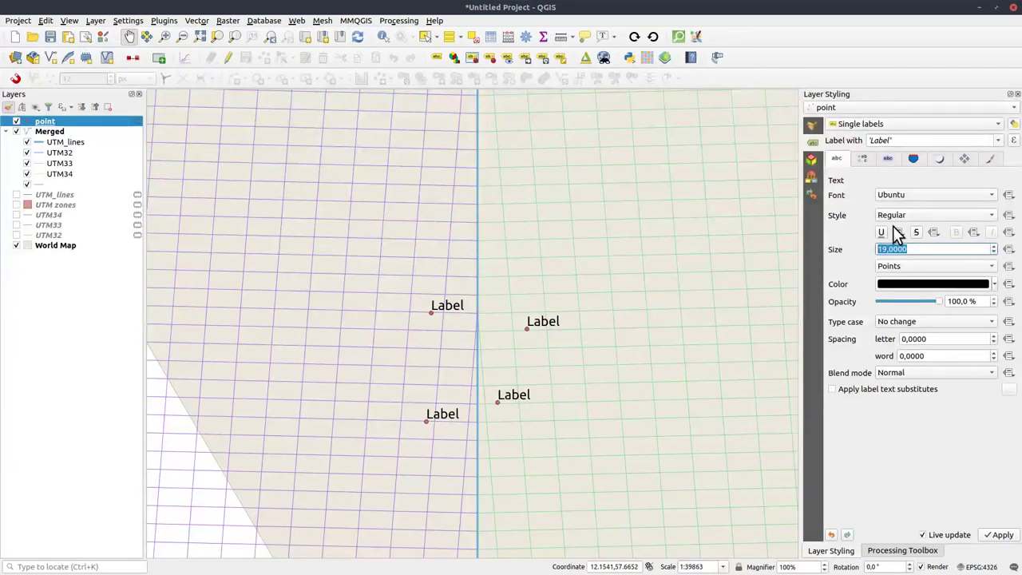
Draw a text buffer around the labels with size 3.2 mm.
click(894, 159)
click(868, 194)
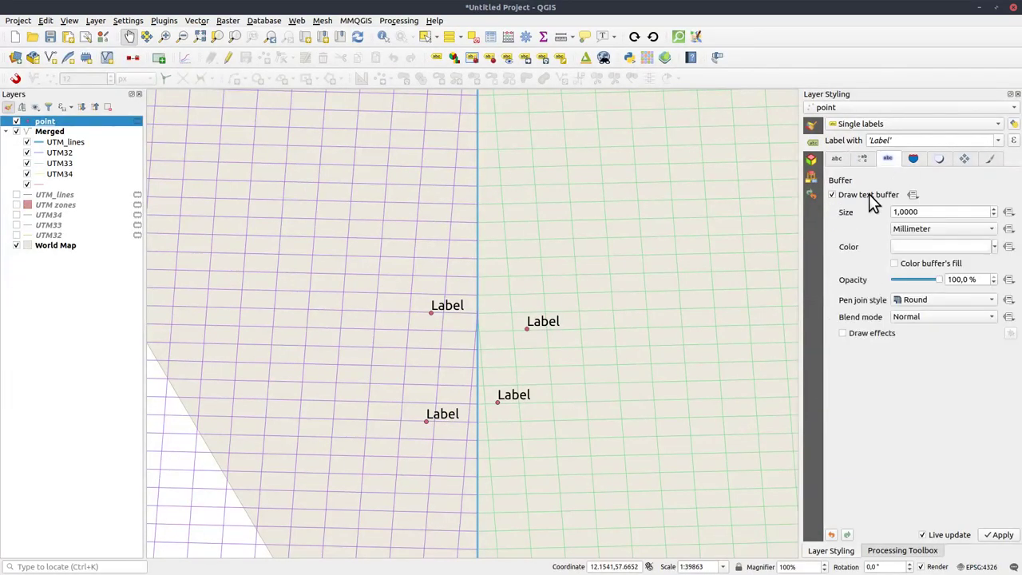
click(925, 211)
scroll(926, 211, up, 9)
key(alt+Tab)
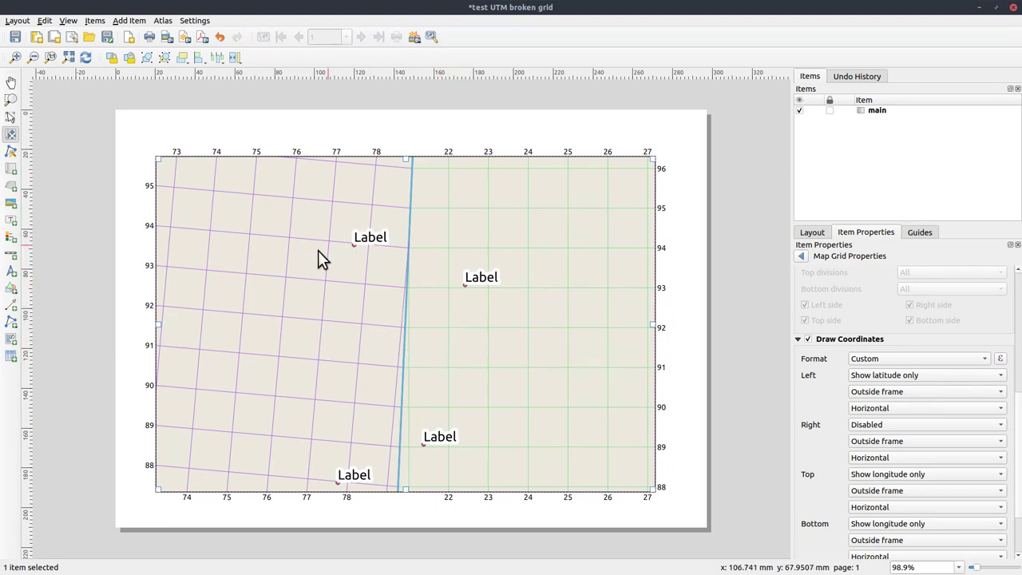
Pan the layout map so all four labelled points fit, then return to the main window.
drag(415, 319, 396, 342)
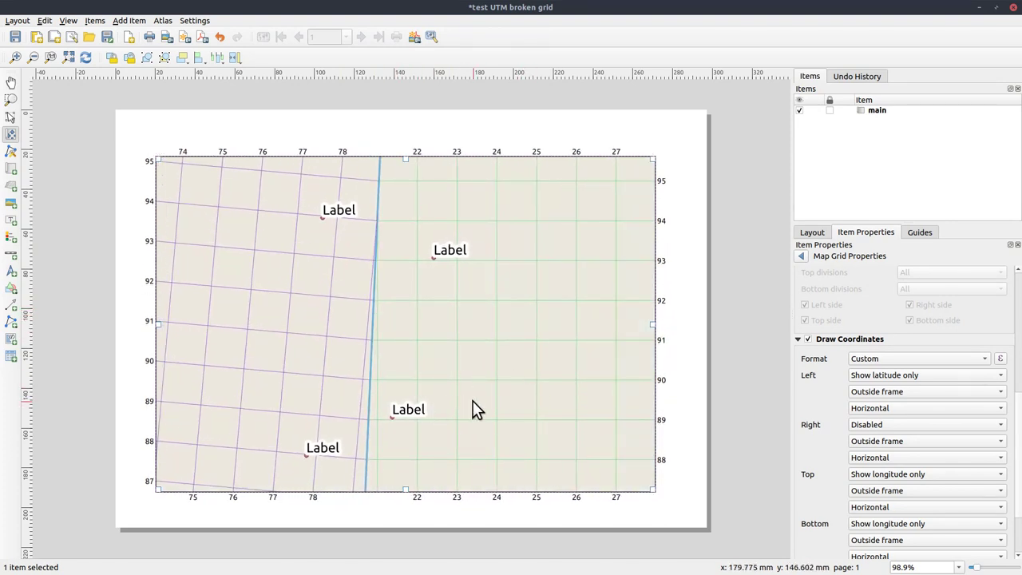
key(alt+Tab)
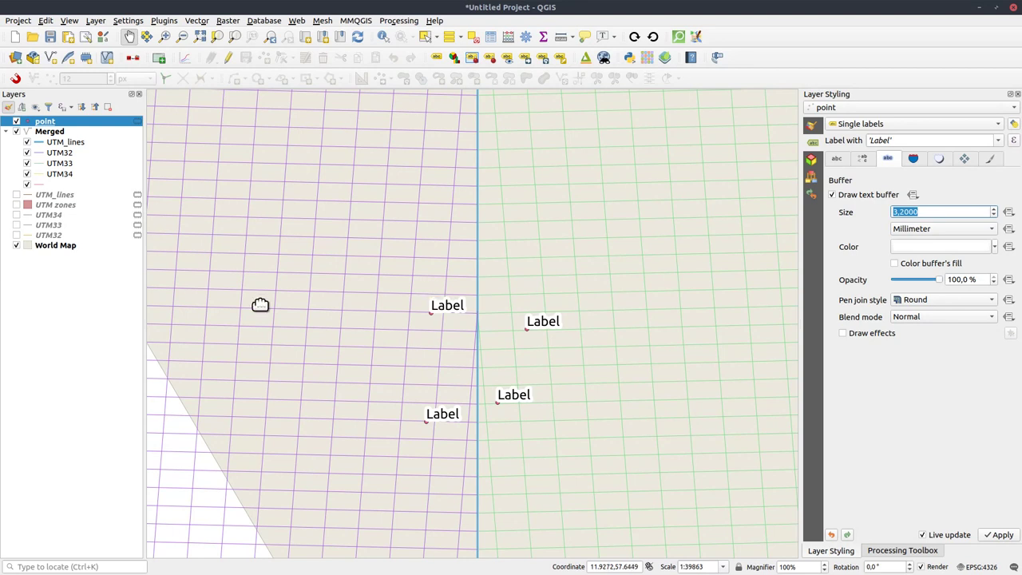
Add a new map theme from the map theme menu, naming it 'G'.
click(36, 107)
click(64, 202)
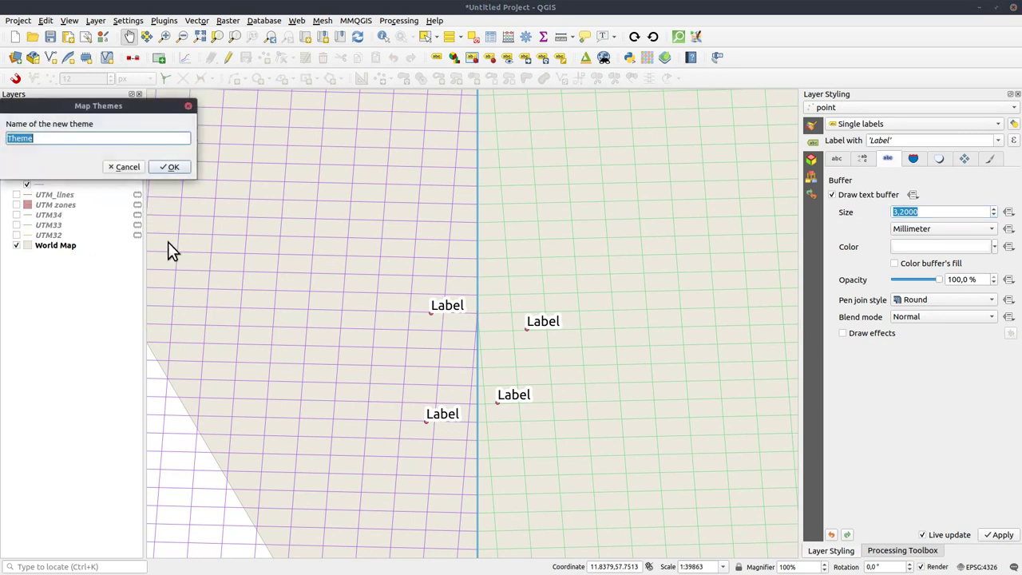
text(Grids)
click(173, 167)
Hide the point and World Map layers, then replace the Grids theme with the current visible layers.
click(16, 120)
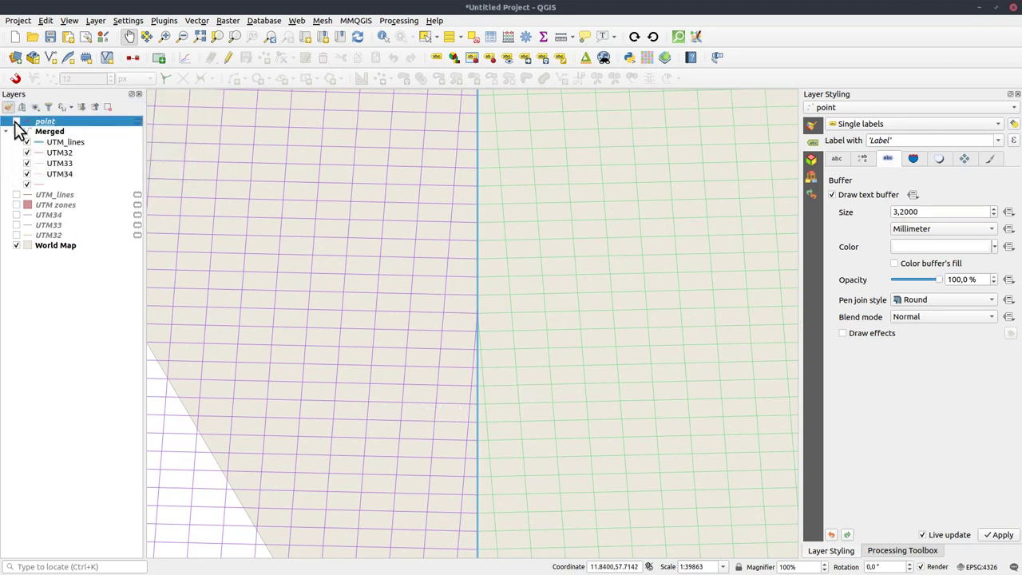
click(16, 245)
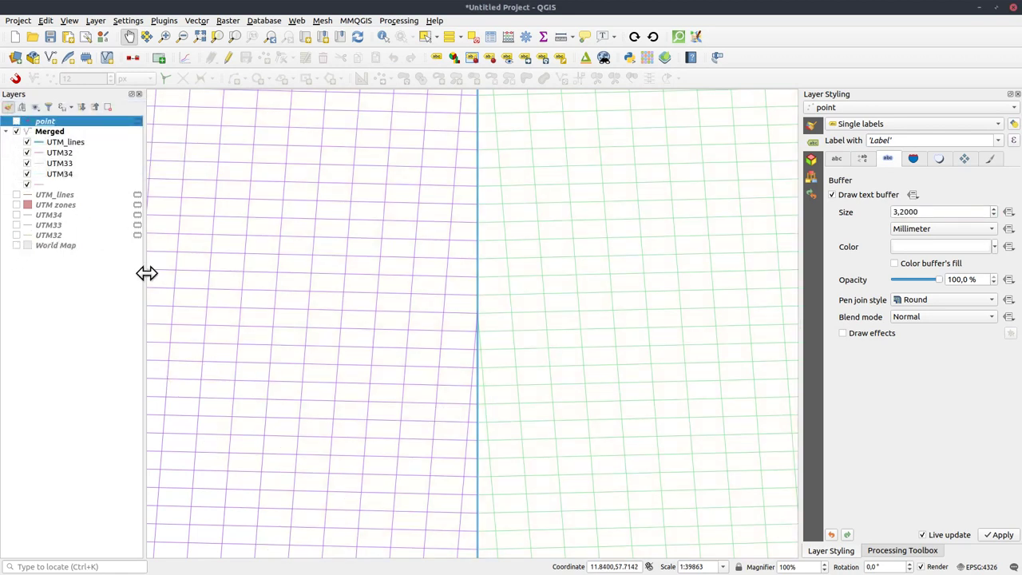
click(44, 130)
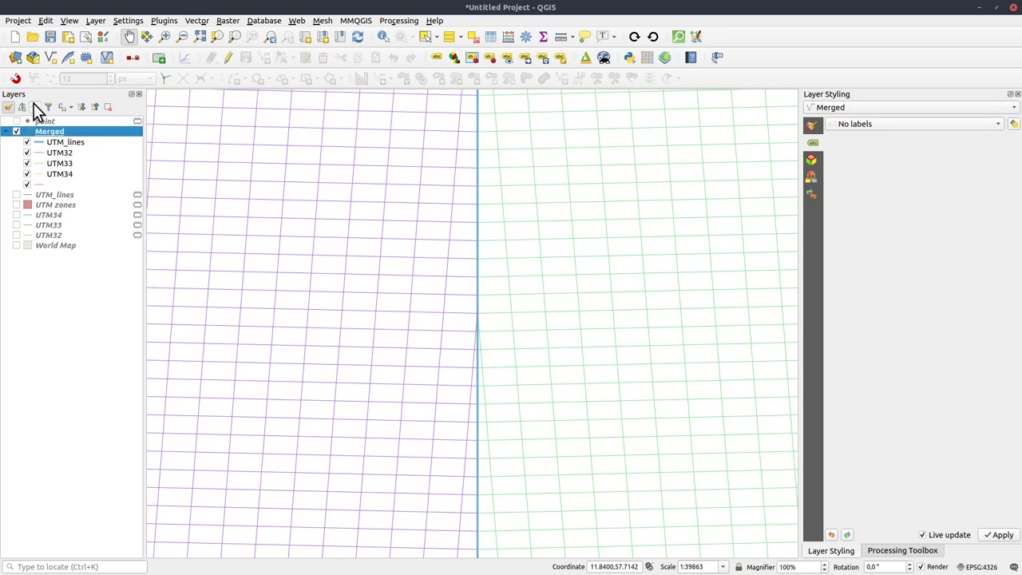
click(35, 107)
mouse_move(129, 188)
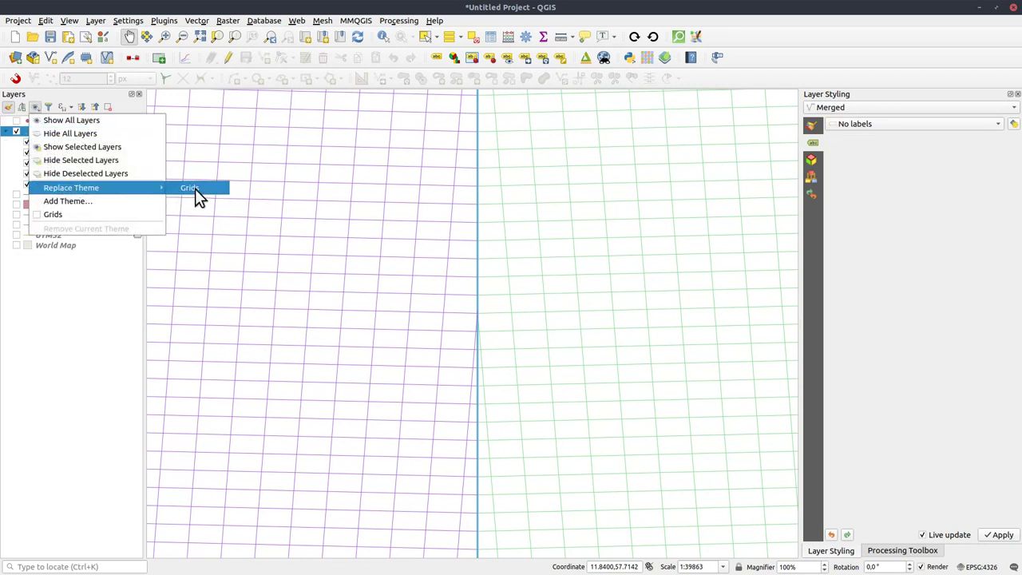
click(182, 189)
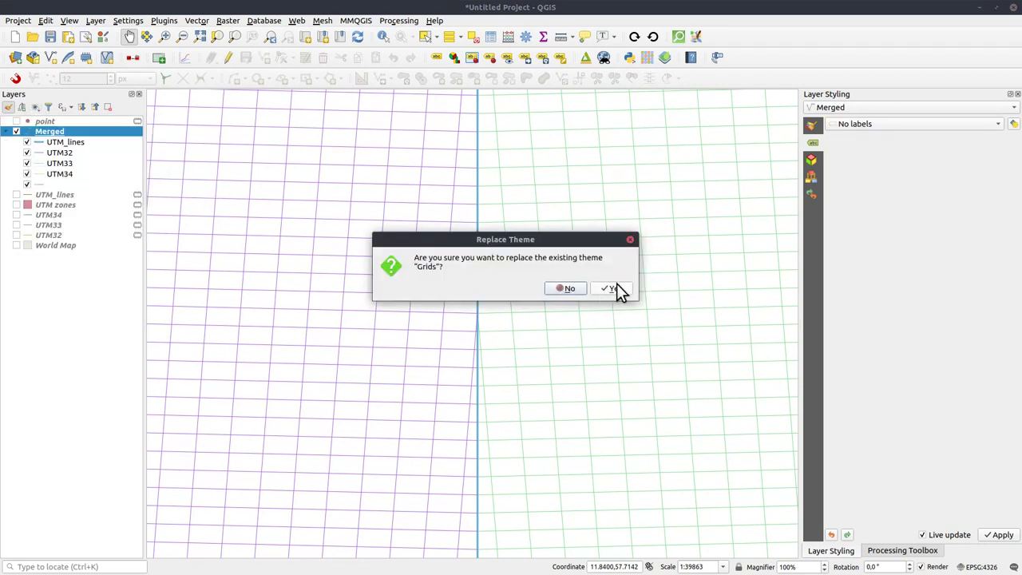
click(616, 288)
Hide the Merged grid group, show the labelled points and World Map, then return to the print layout.
click(16, 131)
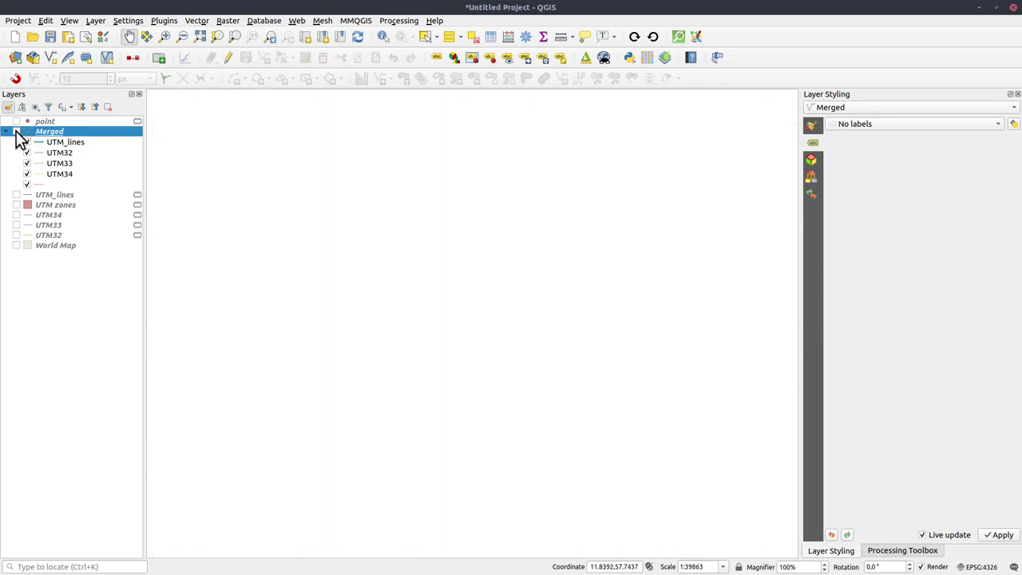
click(16, 120)
click(16, 245)
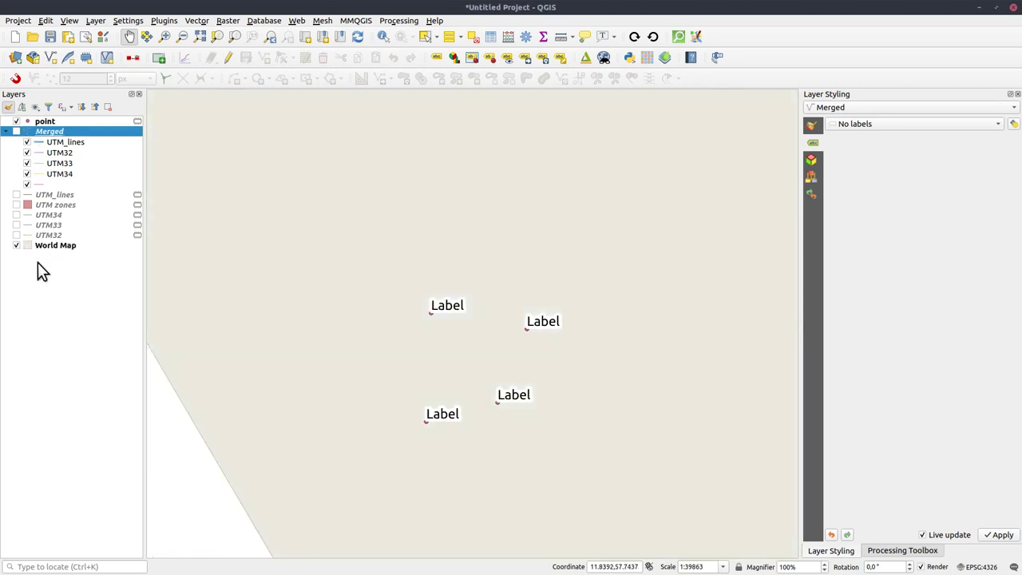
key(alt+Tab)
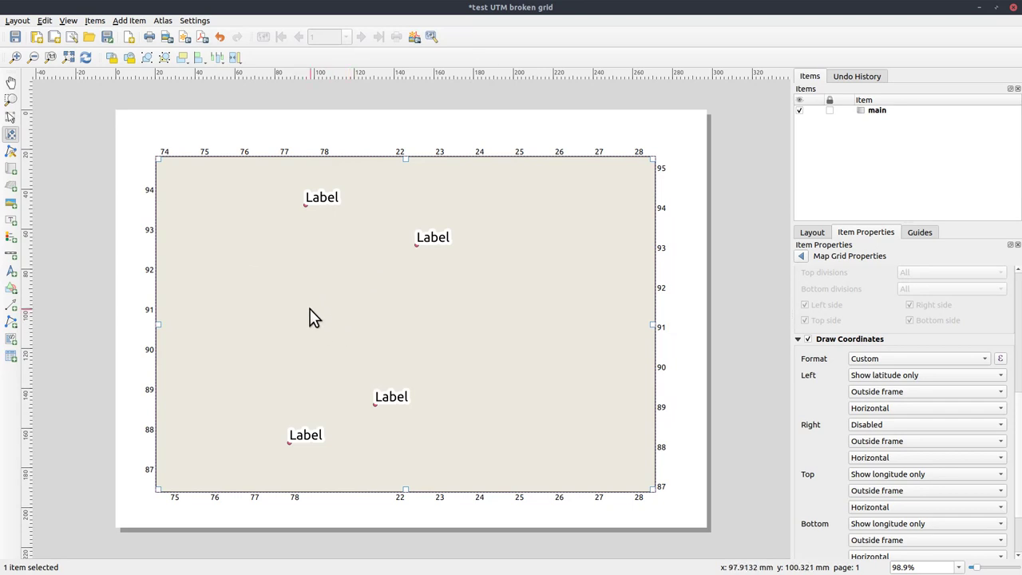
Duplicate the main map, align the copy over the original, and set it to follow the Grids theme.
key(ctrl+d)
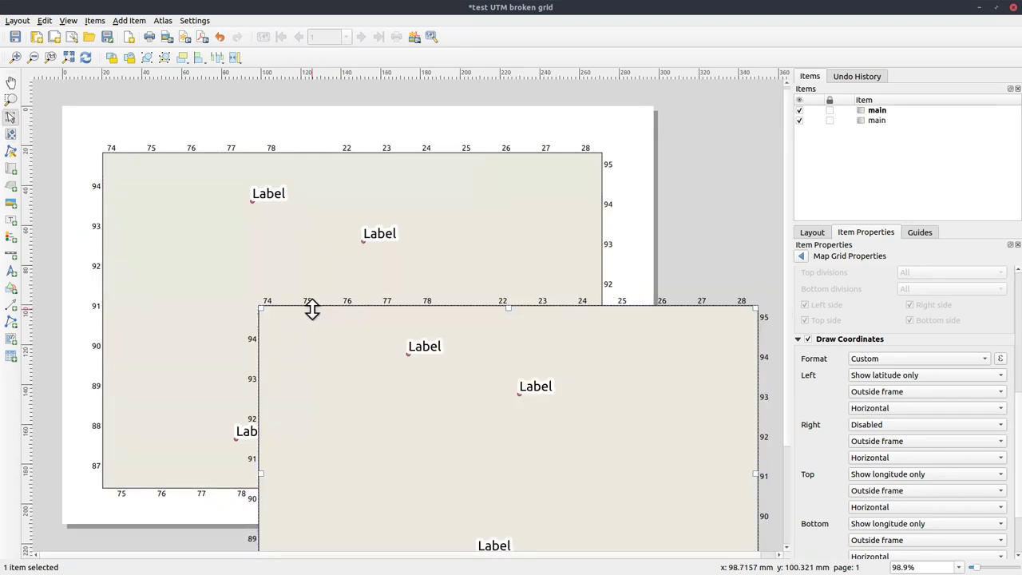
drag(511, 444, 354, 298)
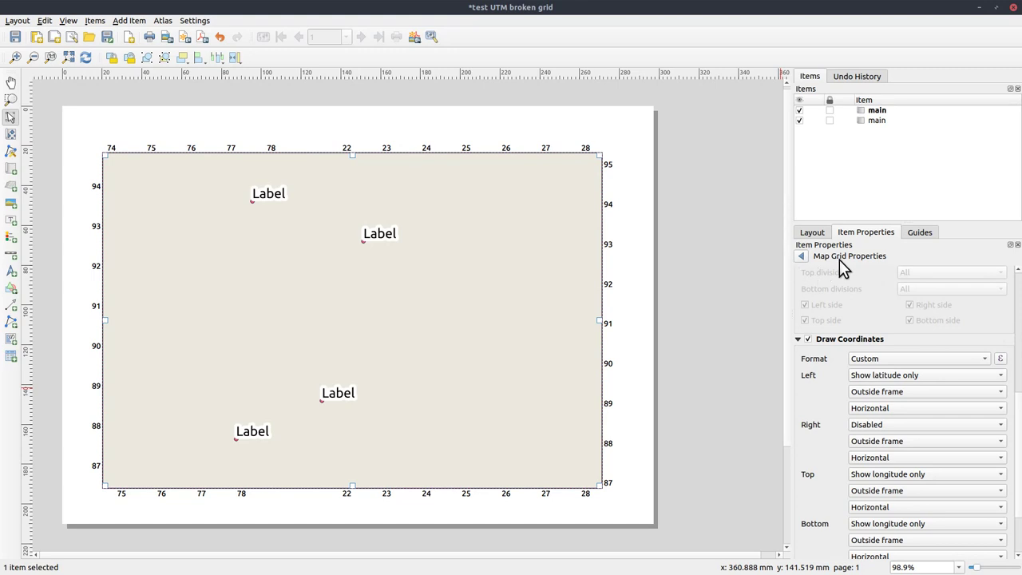
click(801, 256)
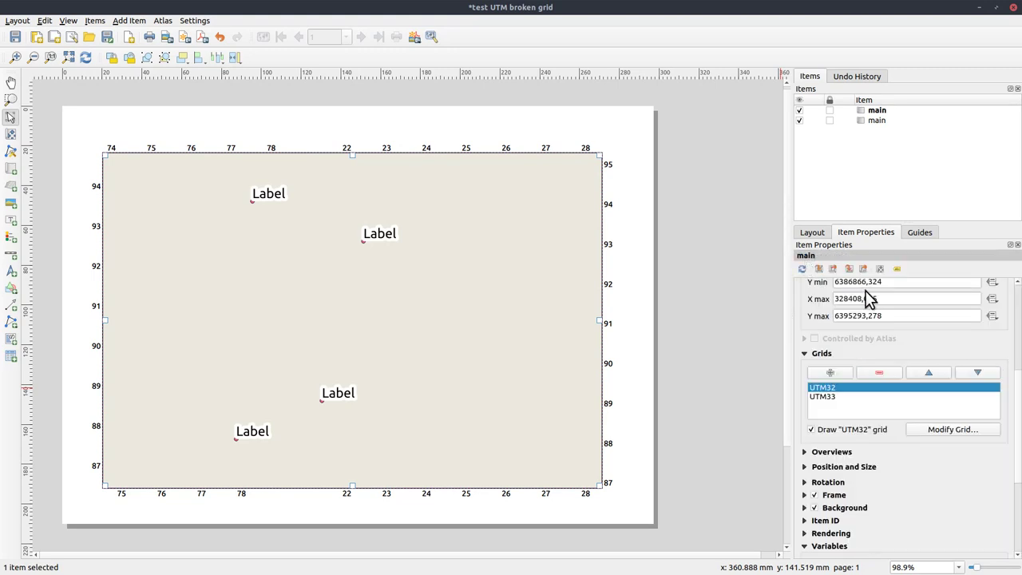
scroll(1019, 383, up, 5)
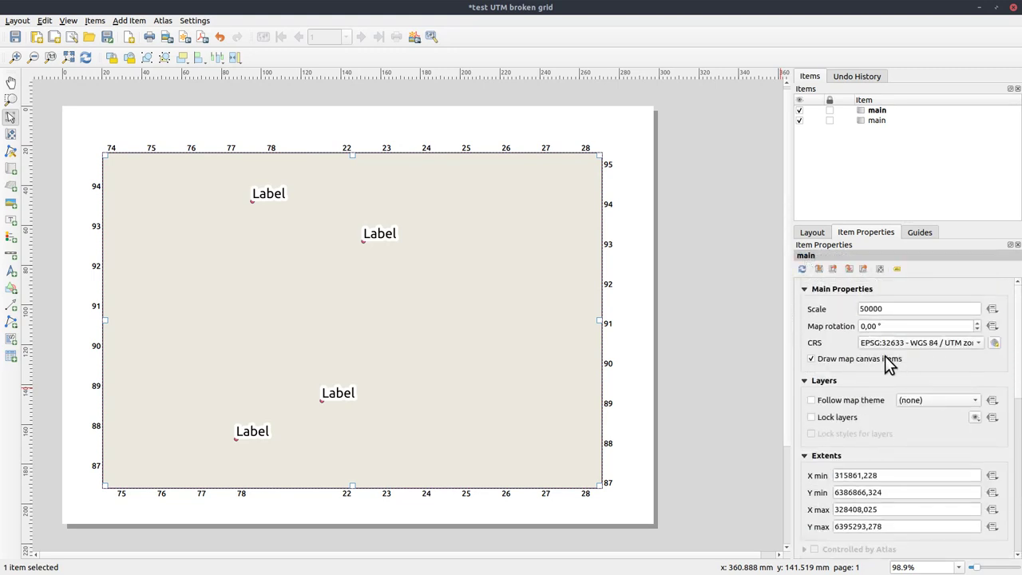
click(812, 400)
click(932, 402)
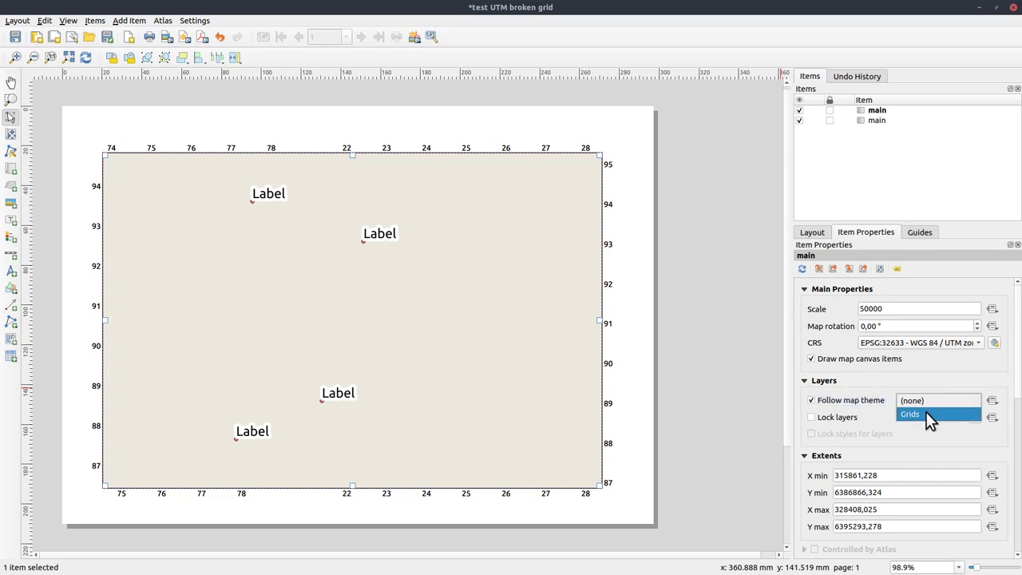
click(929, 417)
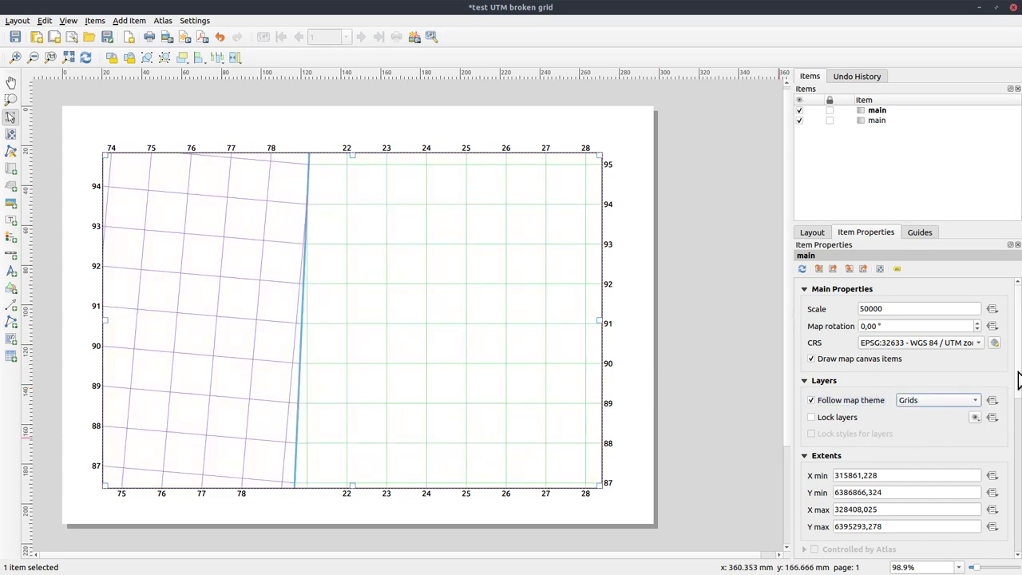
drag(1018, 376, 1019, 465)
scroll(1019, 495, down, 1)
scroll(1019, 479, up, 2)
scroll(1019, 471, down, 2)
scroll(1019, 452, up, 4)
scroll(1014, 451, up, 2)
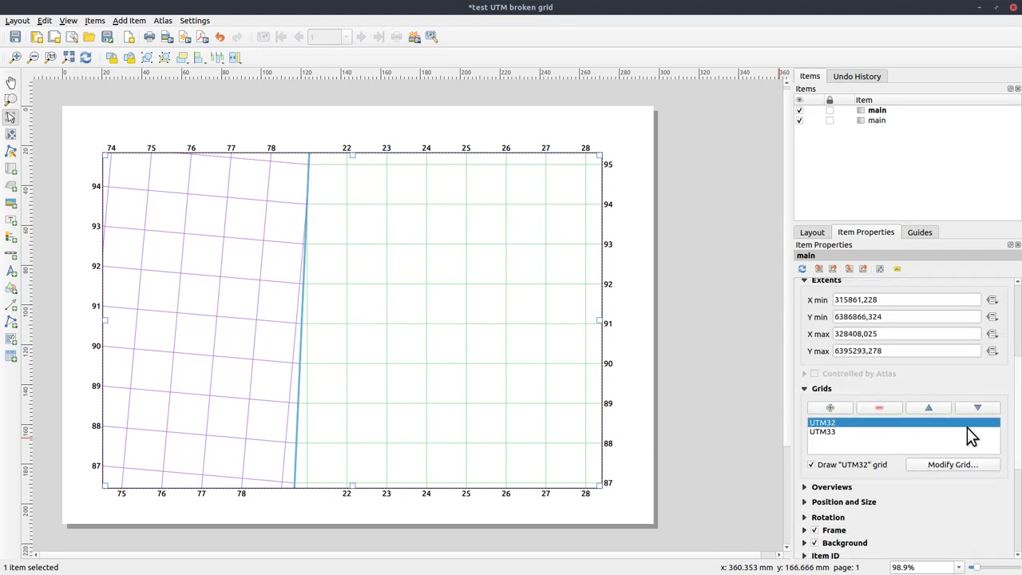
Turn off the UTM32 and UTM33 grids on the other main map item.
click(875, 120)
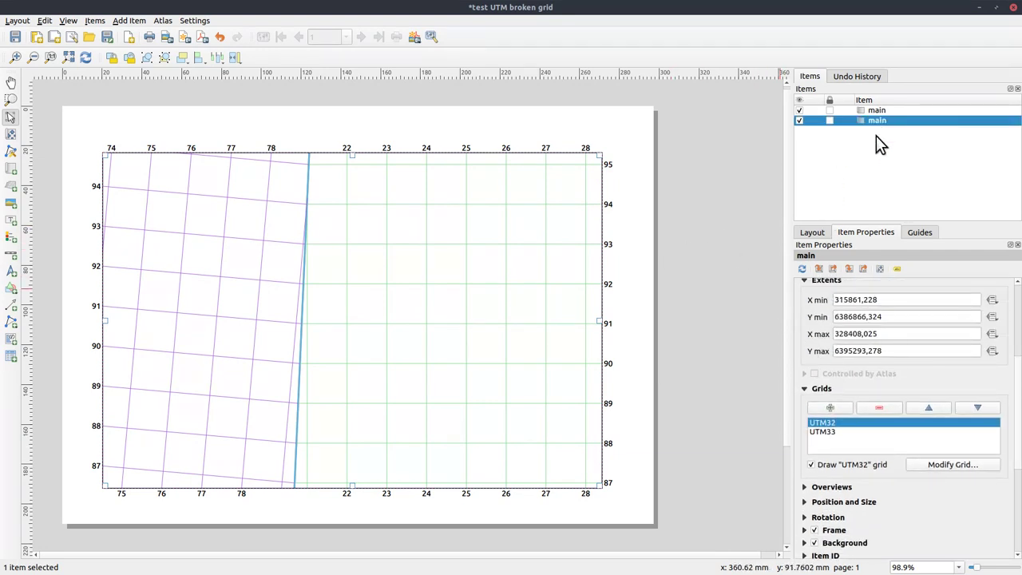
click(812, 464)
click(822, 432)
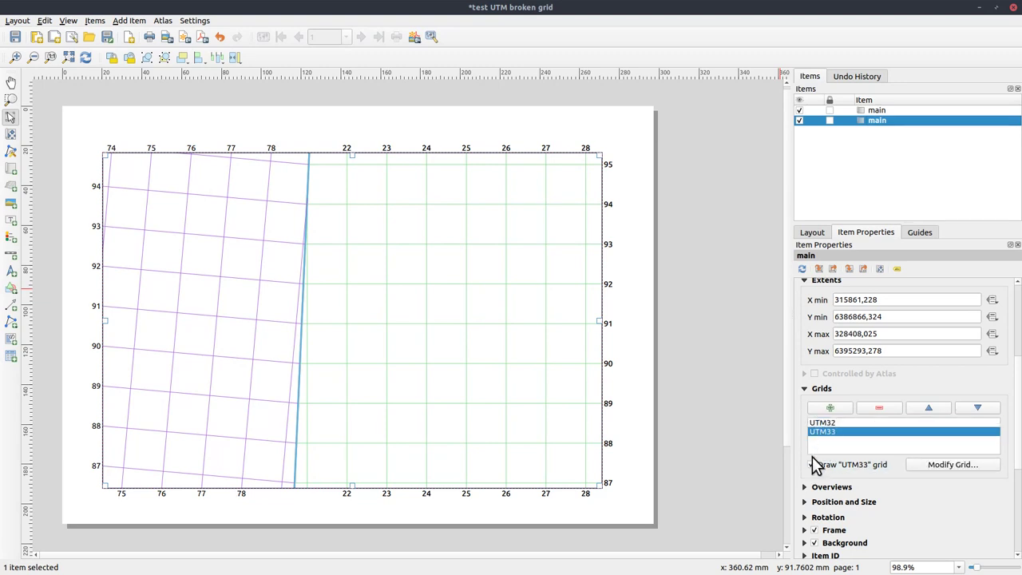
click(812, 464)
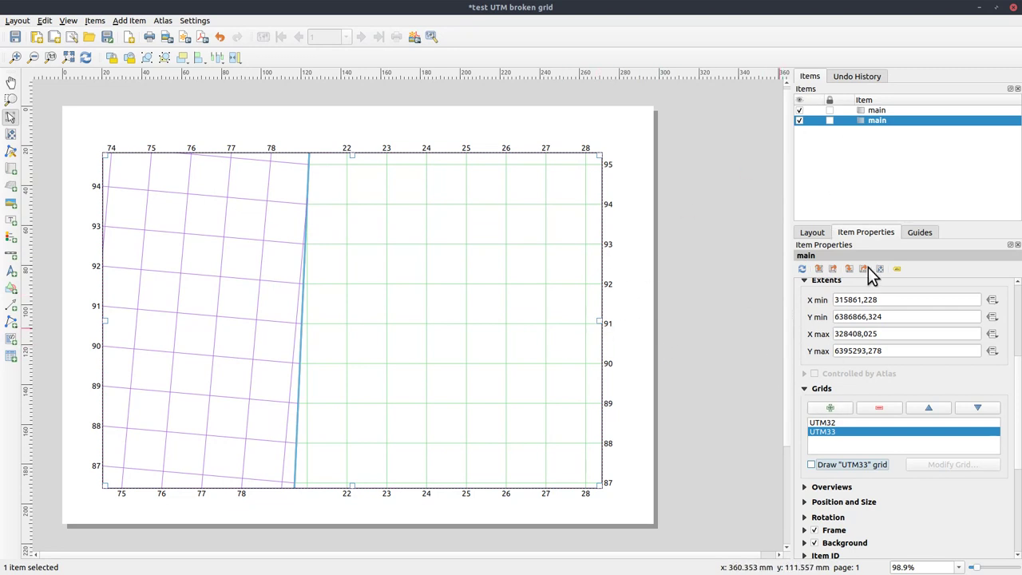
Make the top grid map's background transparent, then deselect it and bring the frame back into view.
click(876, 111)
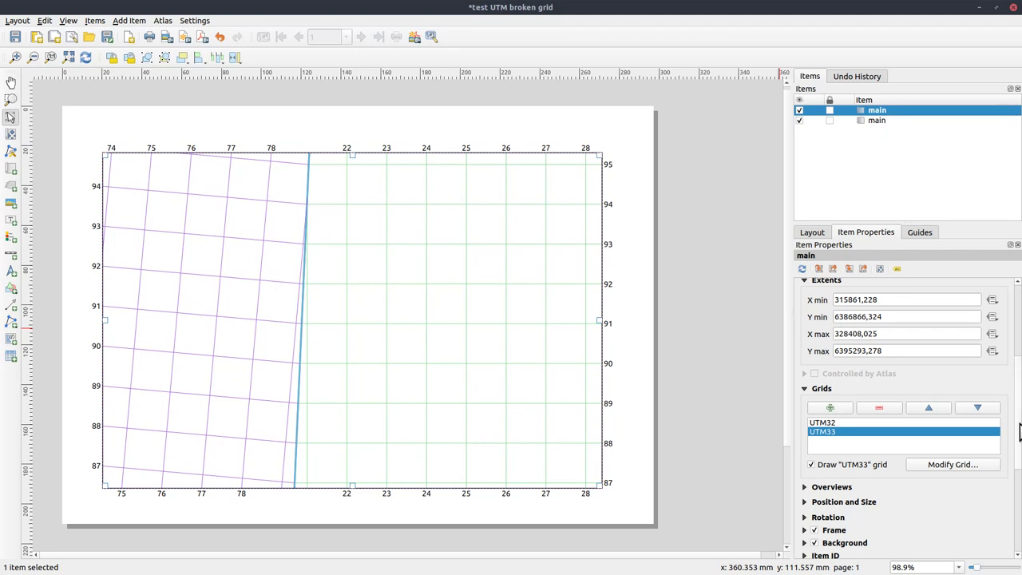
scroll(981, 479, down, 2)
click(815, 458)
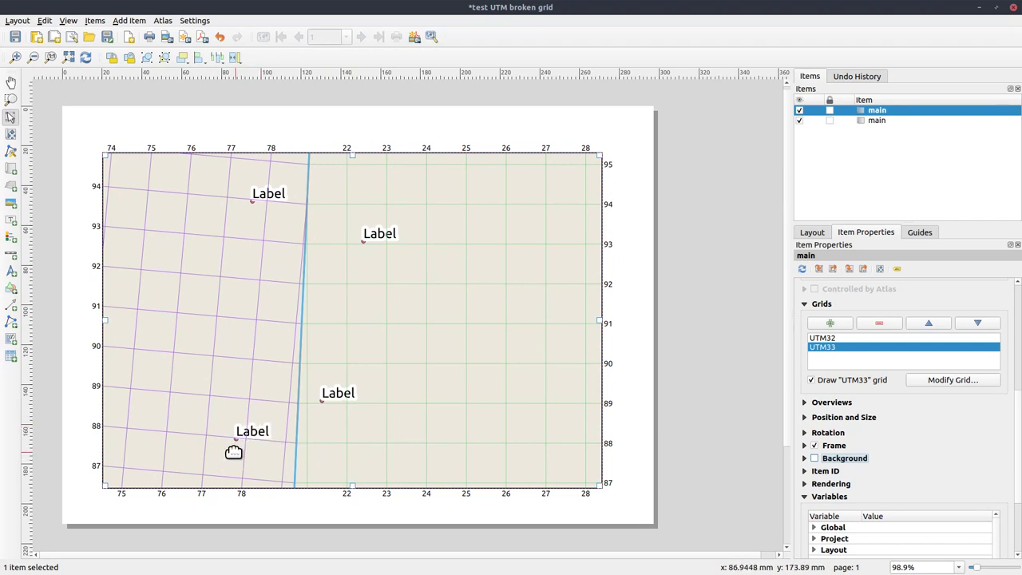
scroll(247, 445, down, 2)
scroll(285, 407, up, 3)
scroll(209, 217, up, 2)
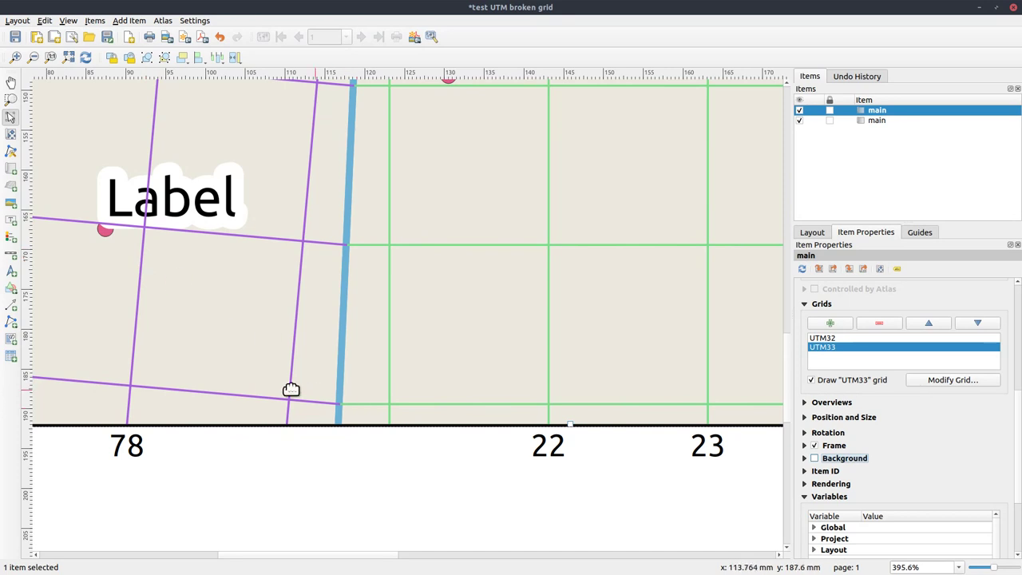
scroll(340, 414, down, 4)
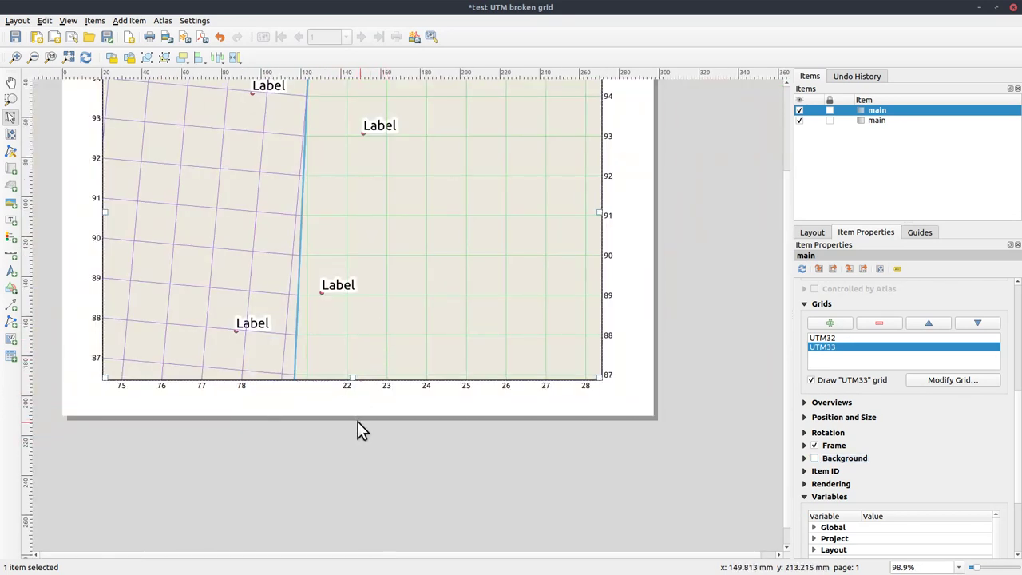
click(361, 421)
drag(362, 422, 411, 478)
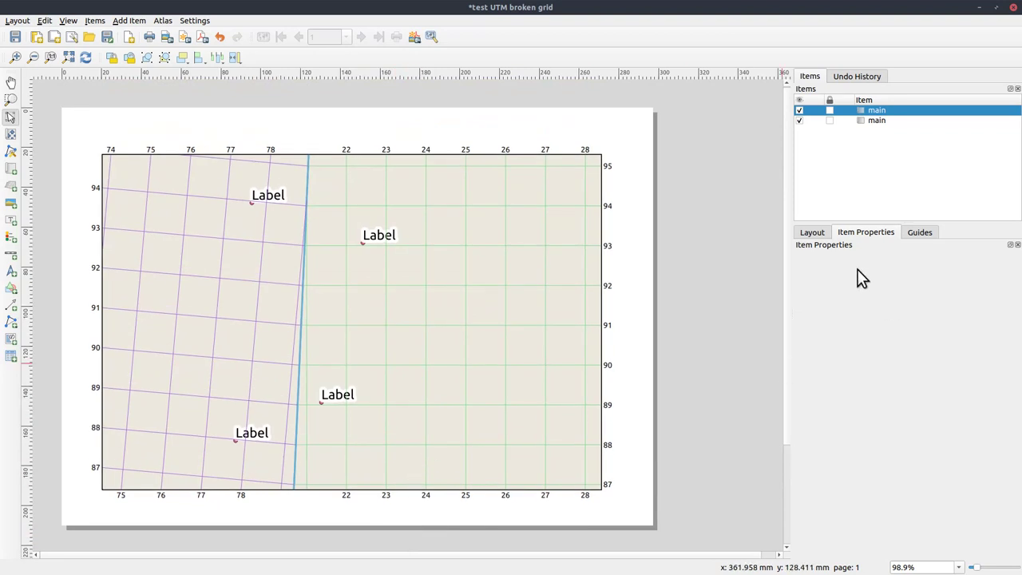
click(569, 287)
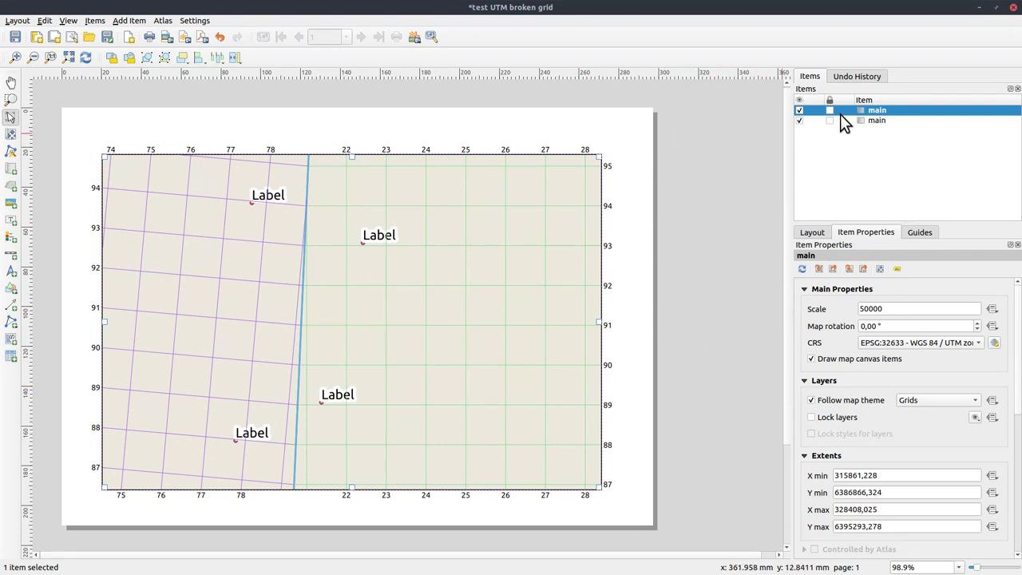
click(799, 109)
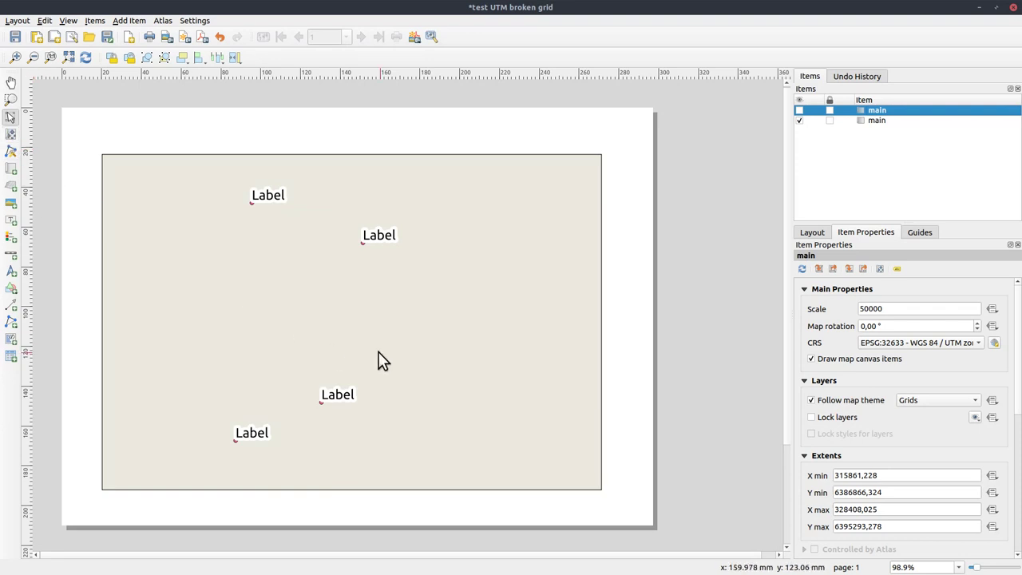
click(798, 110)
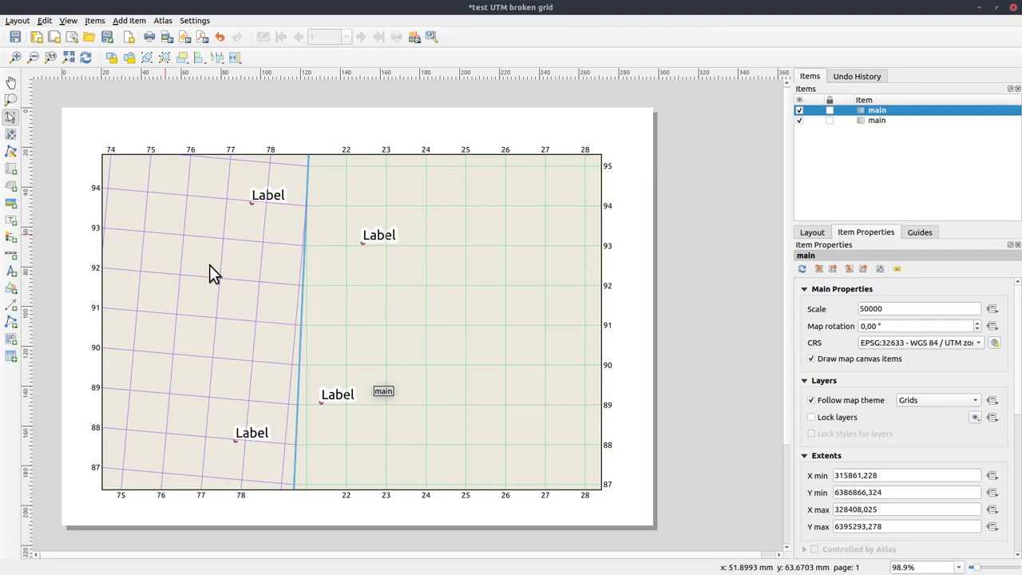
click(305, 490)
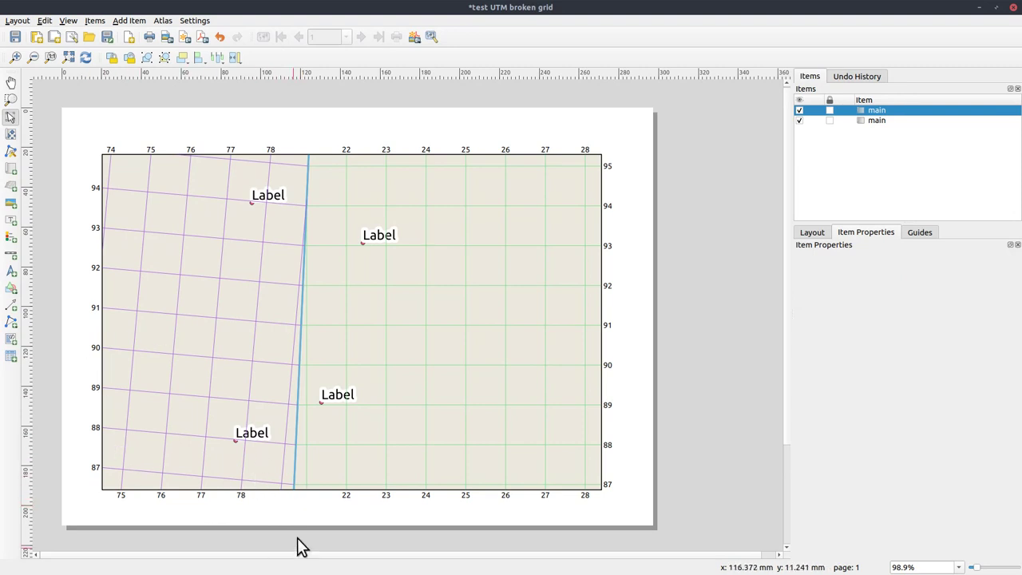